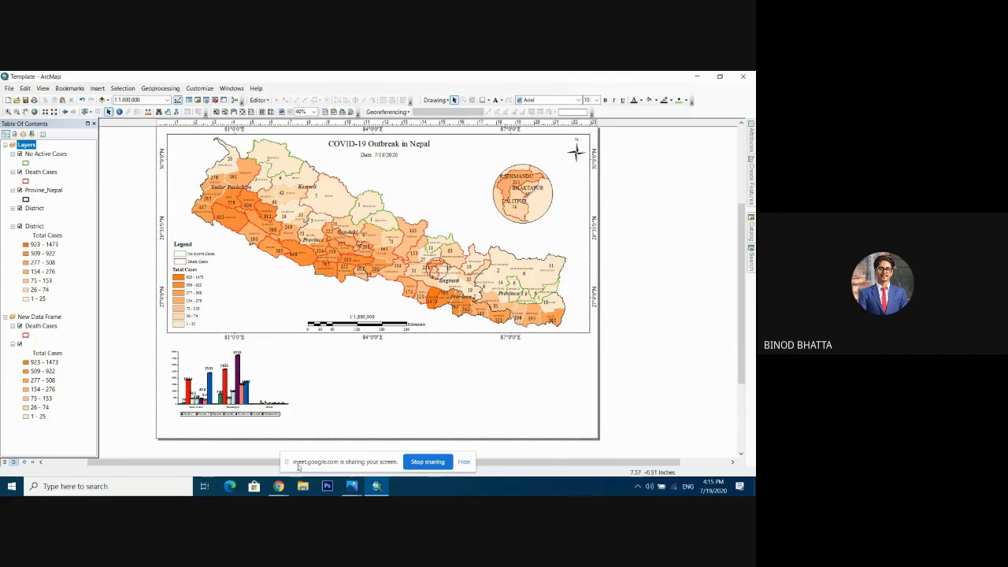
Step: Switch to the browser and view Nepal's COVID-19 figures on the Ministry of Health corona info page
{"action": "left_click", "coordinate": [278, 486]}
{"action": "left_click", "coordinate": [250, 448]}
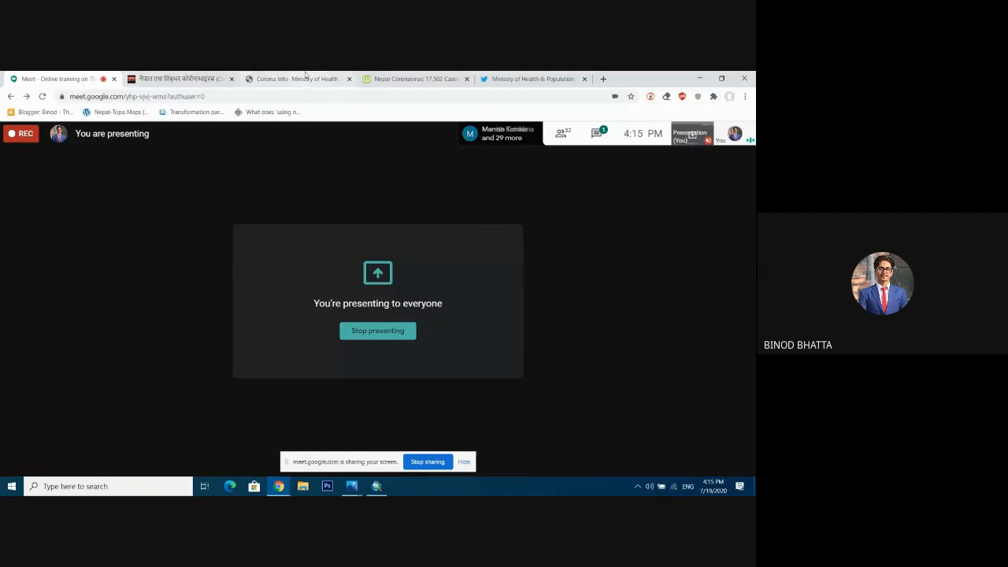
{"action": "left_click", "coordinate": [299, 79]}
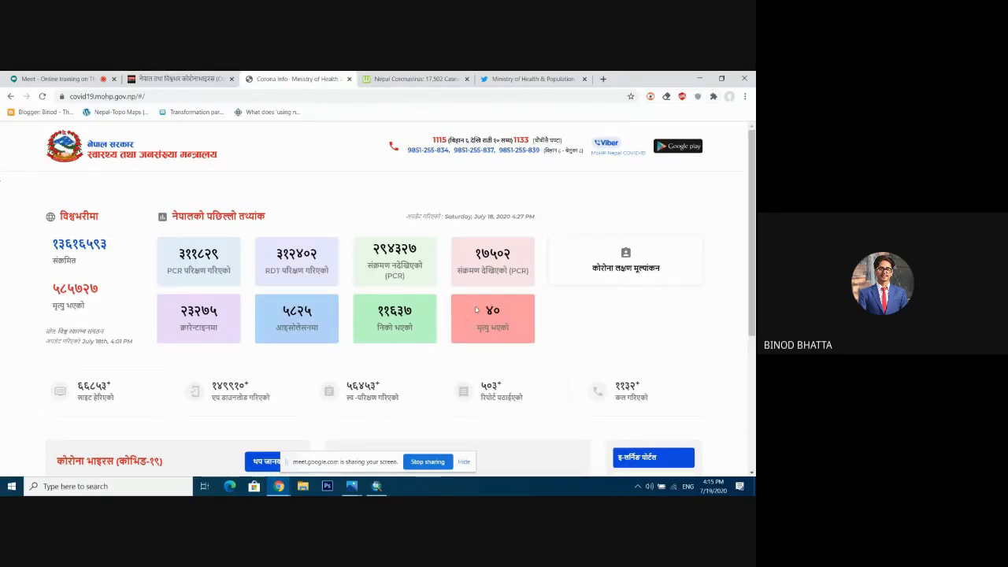
Step: Switch back to ArcMap and insert a new Microsoft Graph Chart object into the map layout
{"action": "left_click", "coordinate": [385, 489]}
{"action": "left_click", "coordinate": [98, 88]}
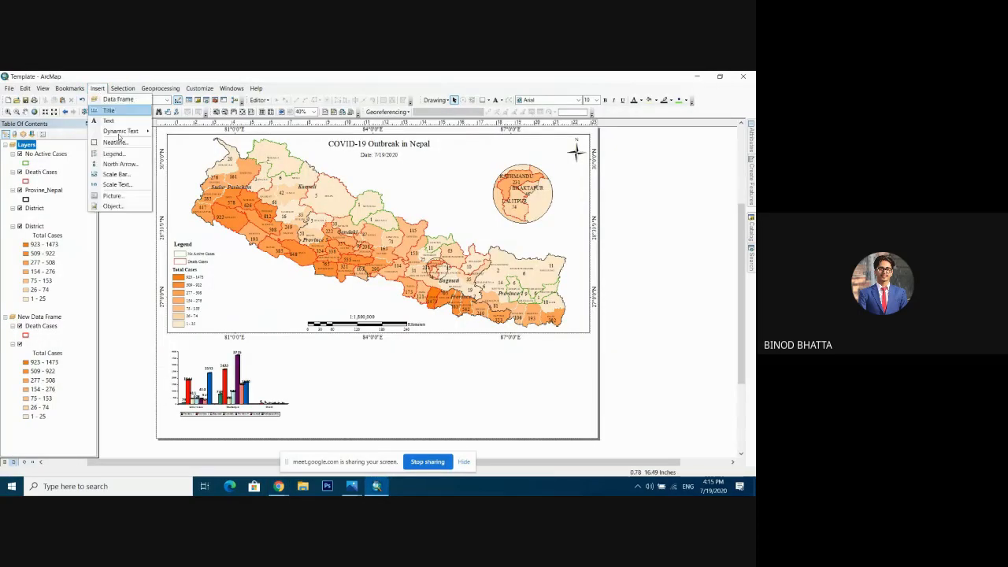
{"action": "left_click", "coordinate": [132, 206]}
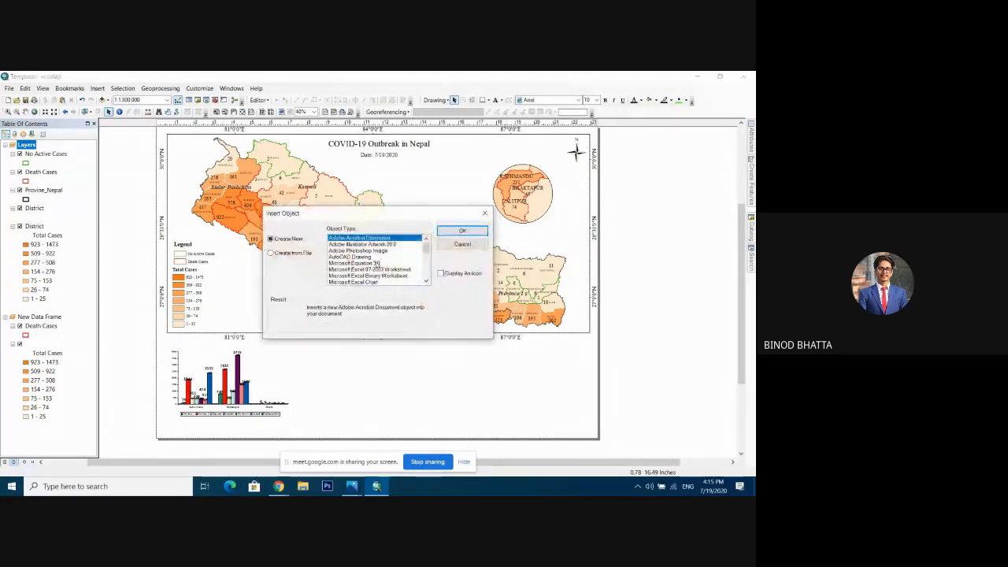
{"action": "scroll", "coordinate": [423, 288], "scroll_direction": "down", "scroll_amount": 5}
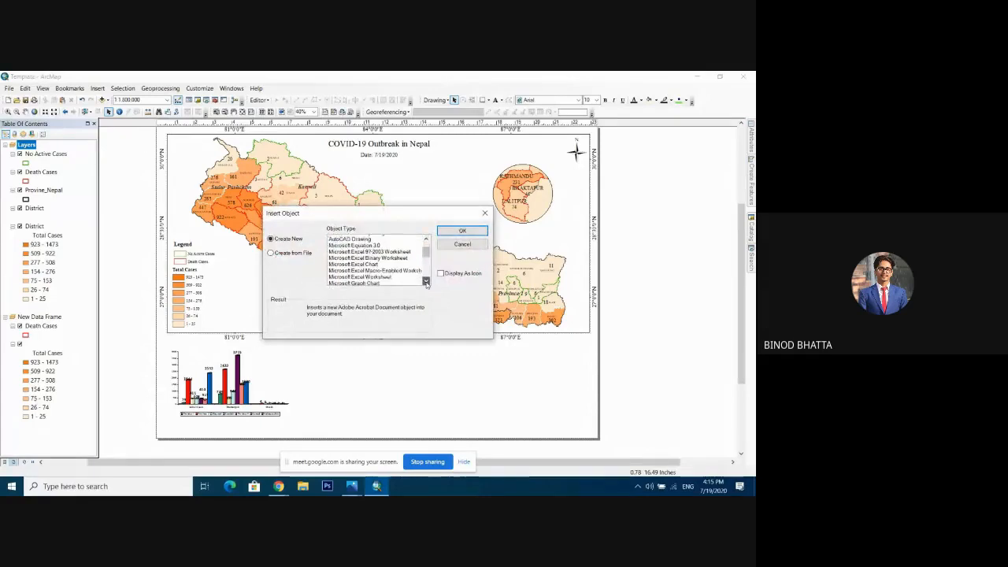
{"action": "left_click", "coordinate": [374, 250]}
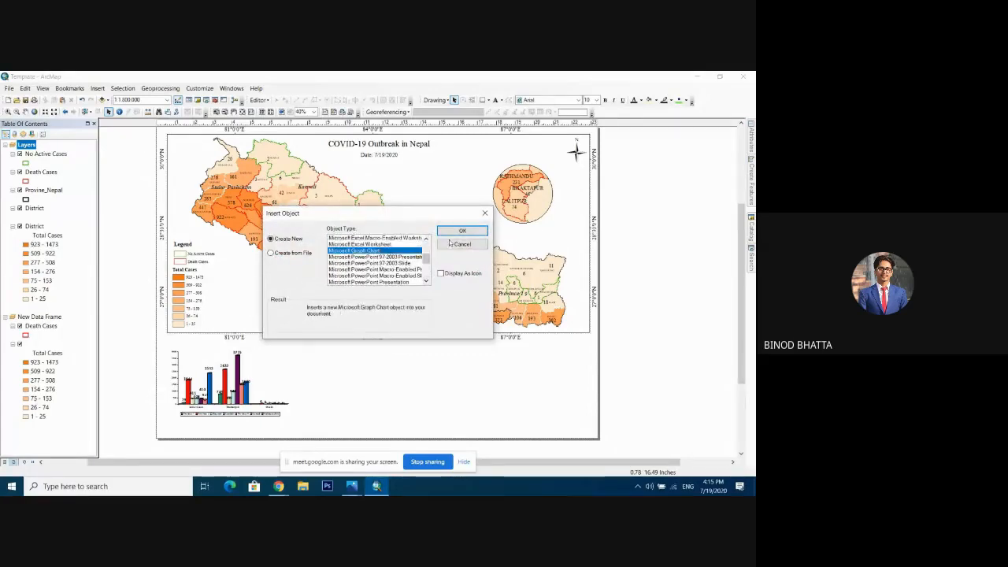
{"action": "left_click", "coordinate": [462, 230]}
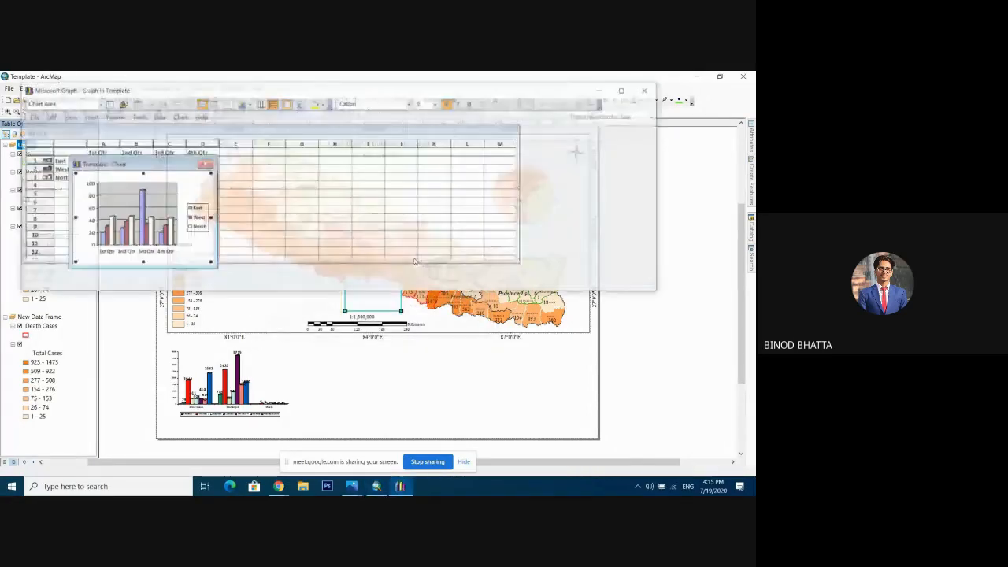
Step: Clear all sample data from the chart's datasheet, covering columns A to D and the East, West and North rows
{"action": "left_click", "coordinate": [102, 145]}
{"action": "left_click", "coordinate": [102, 146]}
{"action": "left_click_drag", "start_coordinate": [101, 145], "coordinate": [195, 144]}
{"action": "right_click", "coordinate": [194, 144]}
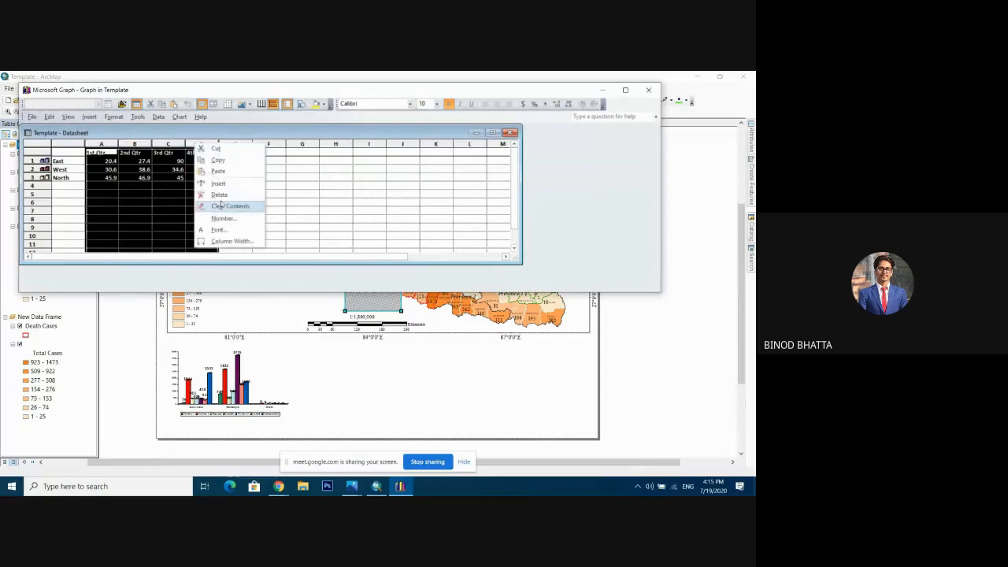
{"action": "left_click", "coordinate": [222, 201]}
{"action": "left_click_drag", "start_coordinate": [33, 161], "coordinate": [36, 183]}
{"action": "right_click", "coordinate": [34, 169]}
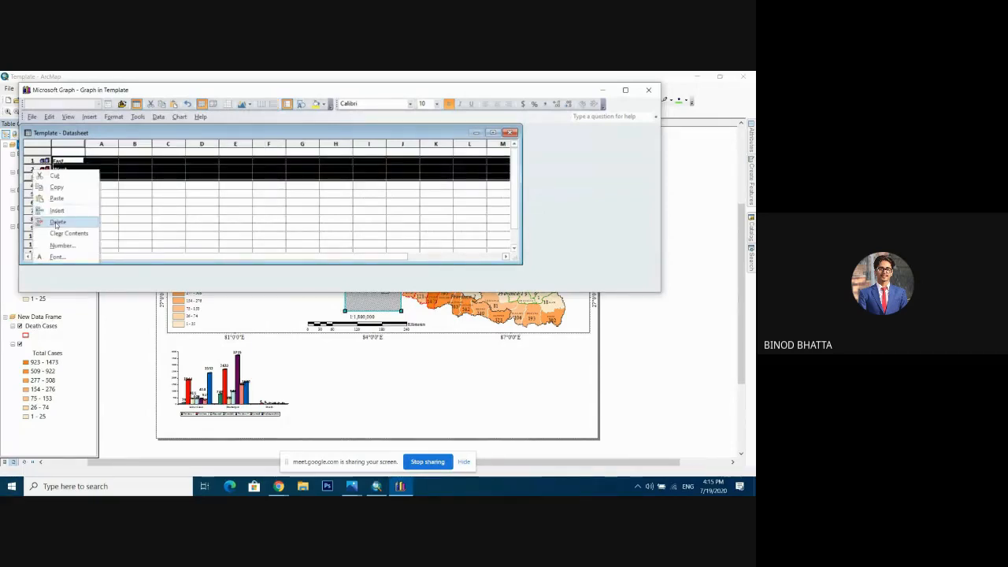
{"action": "left_click", "coordinate": [67, 231]}
Step: Check the case categories on the Ministry of Health page and label datasheet rows 1 to 3 Infected, Discharged and Death
{"action": "left_click", "coordinate": [79, 159]}
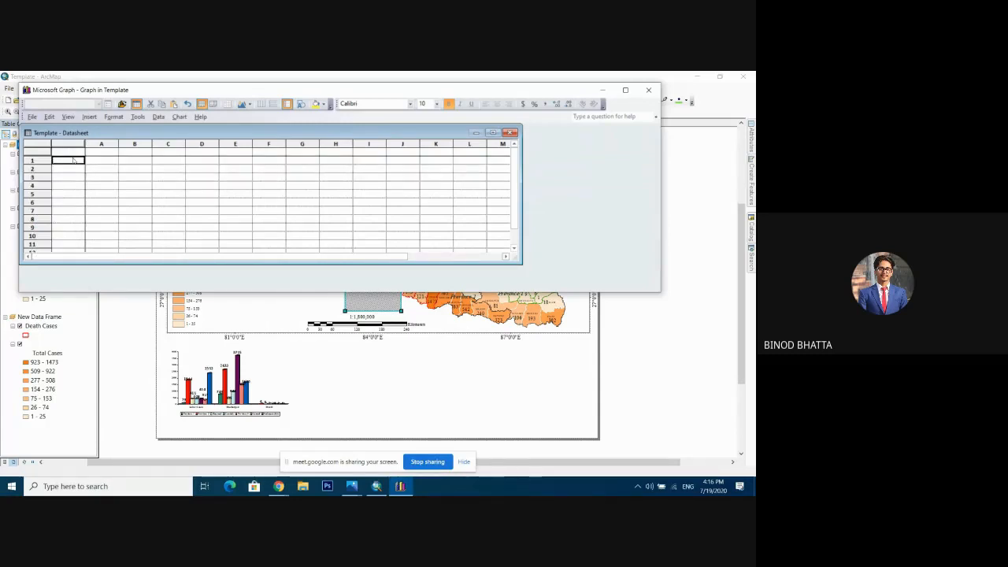
{"action": "left_click", "coordinate": [280, 487]}
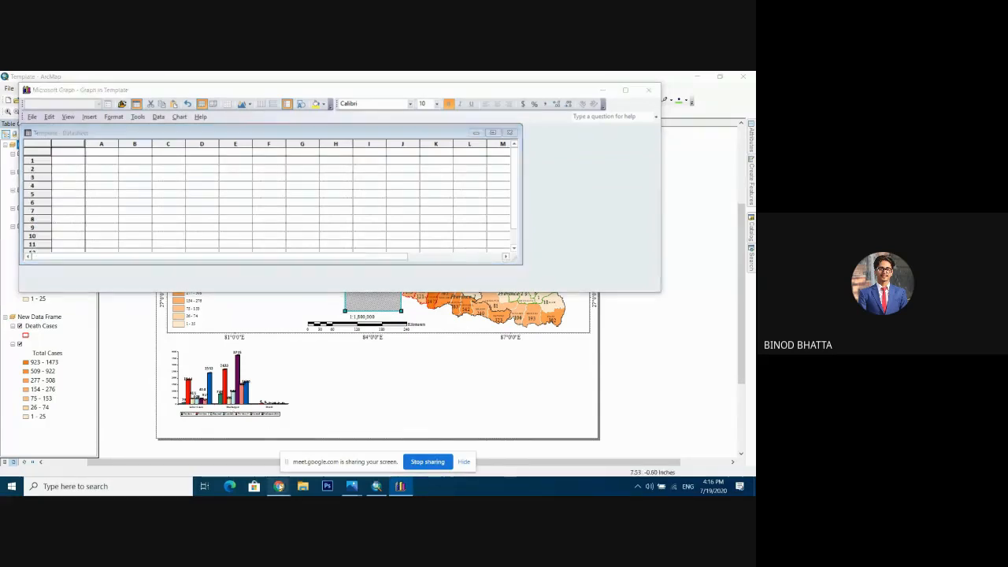
{"action": "left_click", "coordinate": [233, 456]}
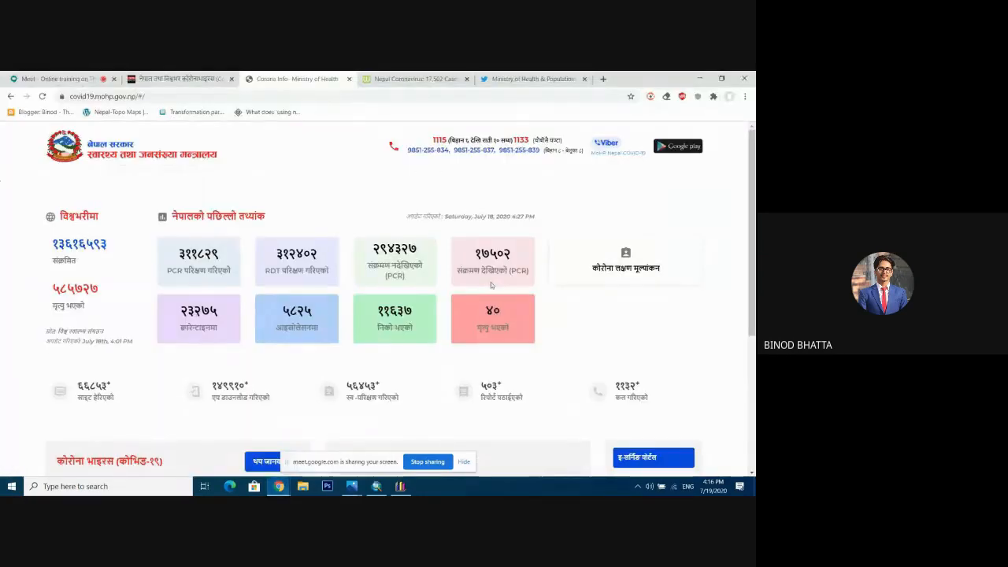
{"action": "left_click", "coordinate": [402, 488]}
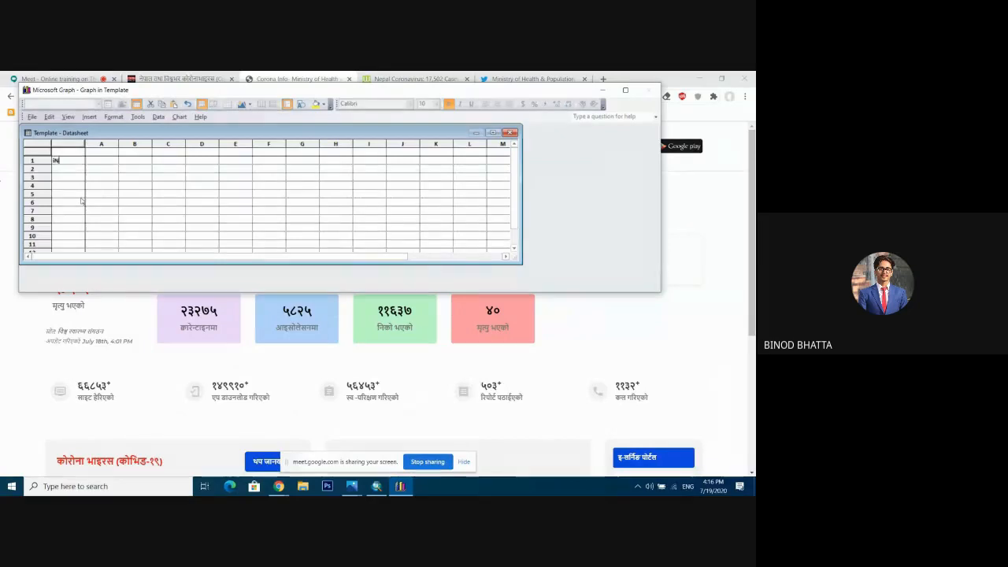
{"action": "type", "text": "INFECTE"}
{"action": "key", "text": "BackSpace"}
{"action": "key", "text": "BackSpace"}
{"action": "key", "text": "BackSpace"}
{"action": "key", "text": "BackSpace"}
{"action": "key", "text": "BackSpace"}
{"action": "key", "text": "BackSpace"}
{"action": "key", "text": "BackSpace"}
{"action": "key", "text": "BackSpace"}
{"action": "type", "text": "Inf"}
{"action": "key", "text": "Return"}
{"action": "type", "text": "Discharged"}
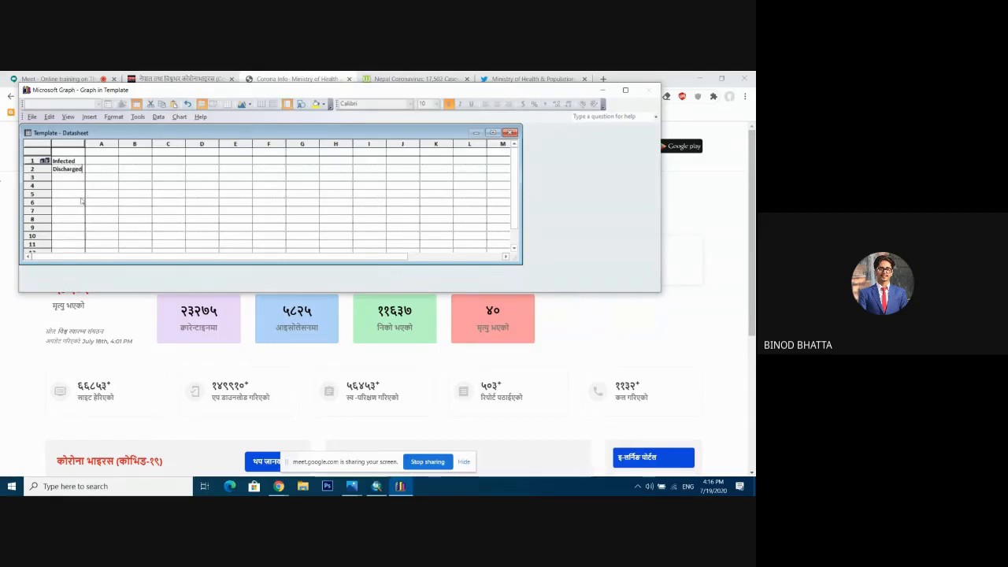
{"action": "key", "text": "Return"}
{"action": "type", "text": "D"}
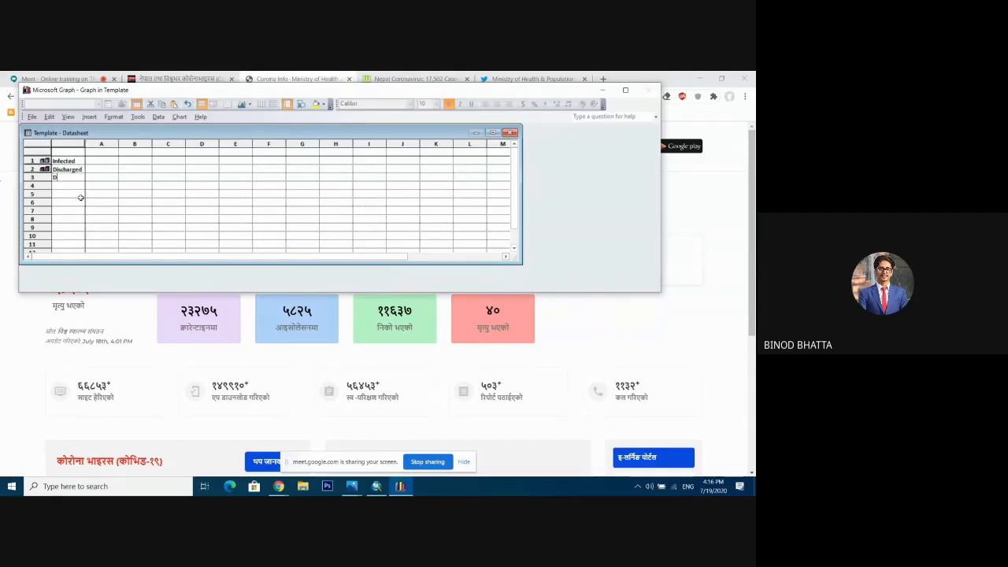
{"action": "type", "text": "eath"}
Step: Enter 17502 in column A for Infected, moving the datasheet window to read the web page figures
{"action": "left_click", "coordinate": [94, 163]}
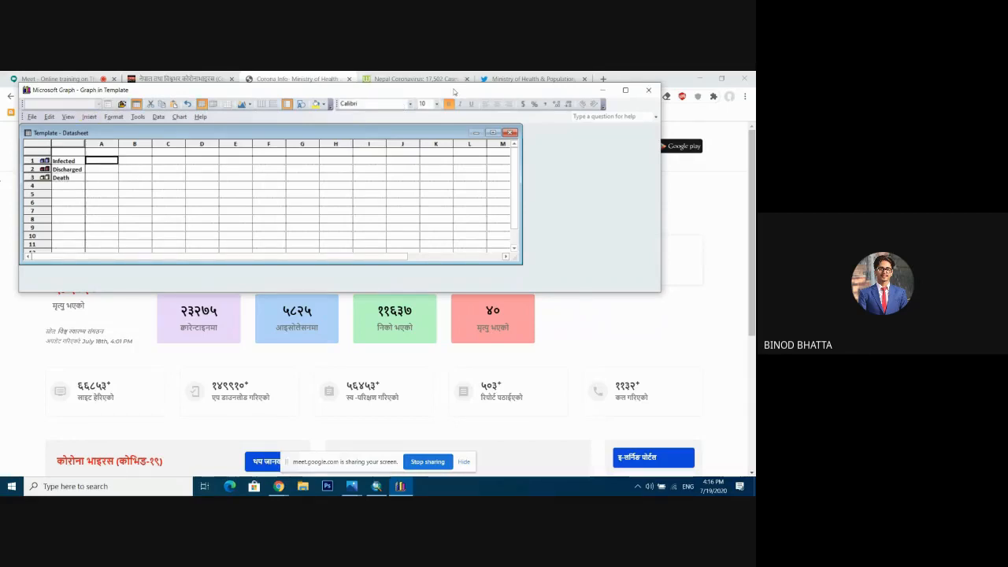
{"action": "left_click_drag", "start_coordinate": [454, 89], "coordinate": [463, 240]}
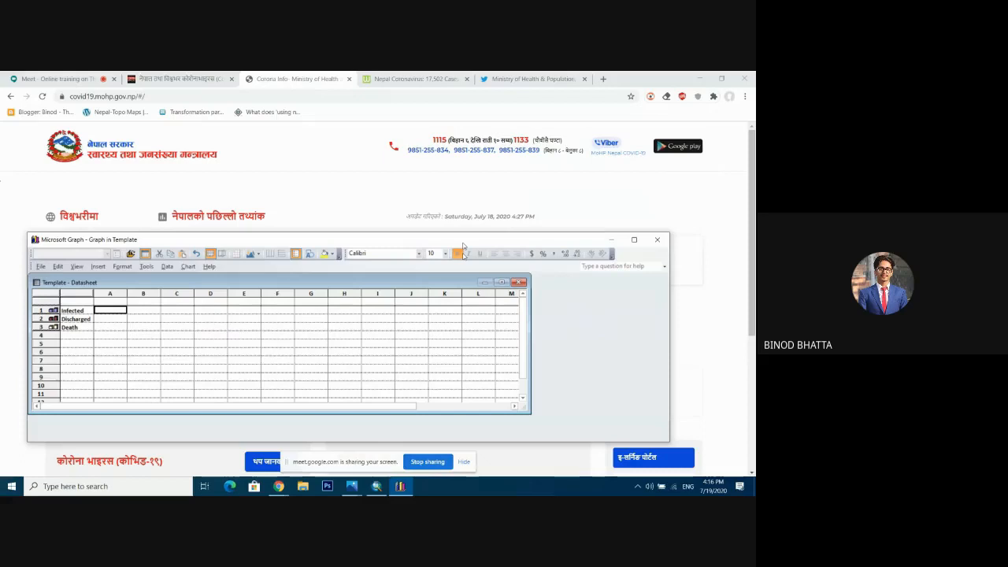
{"action": "left_click_drag", "start_coordinate": [463, 243], "coordinate": [530, 207]}
{"action": "type", "text": "1750"}
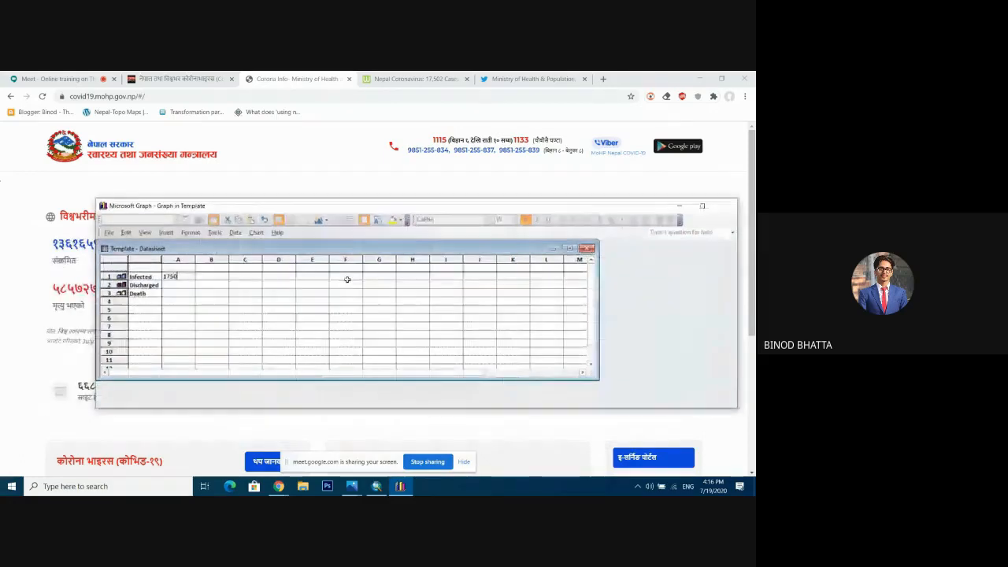
{"action": "type", "text": "2"}
{"action": "key", "text": "Return"}
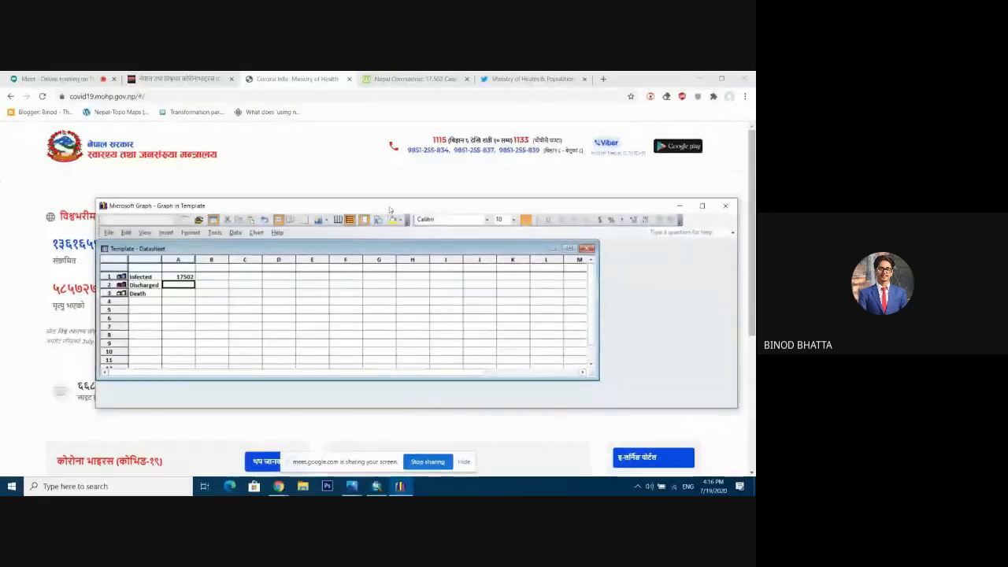
Step: Enter 11637 for Discharged and 40 for Death in column A of the datasheet, and bring the datasheet over the ArcMap layout
{"action": "left_click_drag", "start_coordinate": [389, 202], "coordinate": [298, 181]}
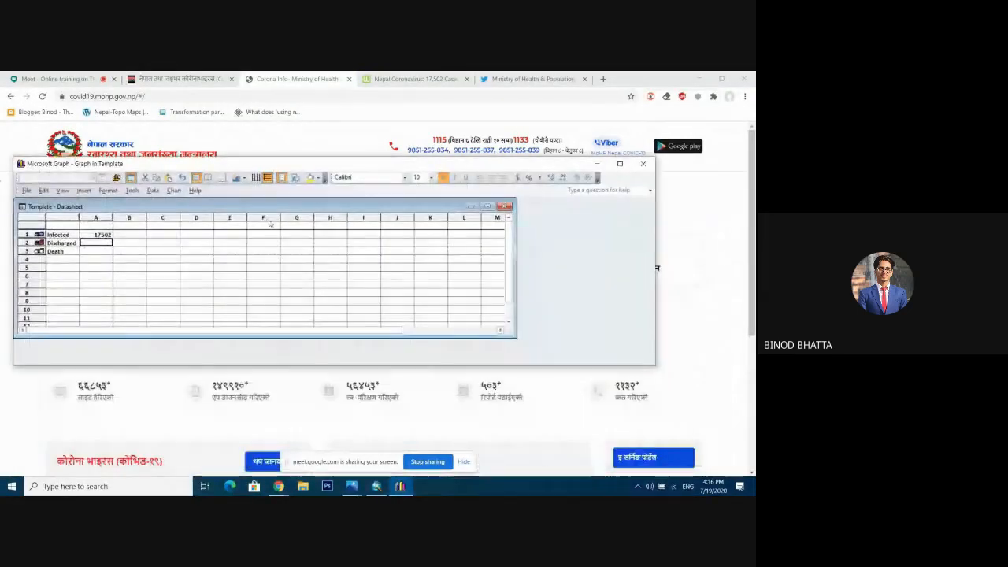
{"action": "type", "text": "1163"}
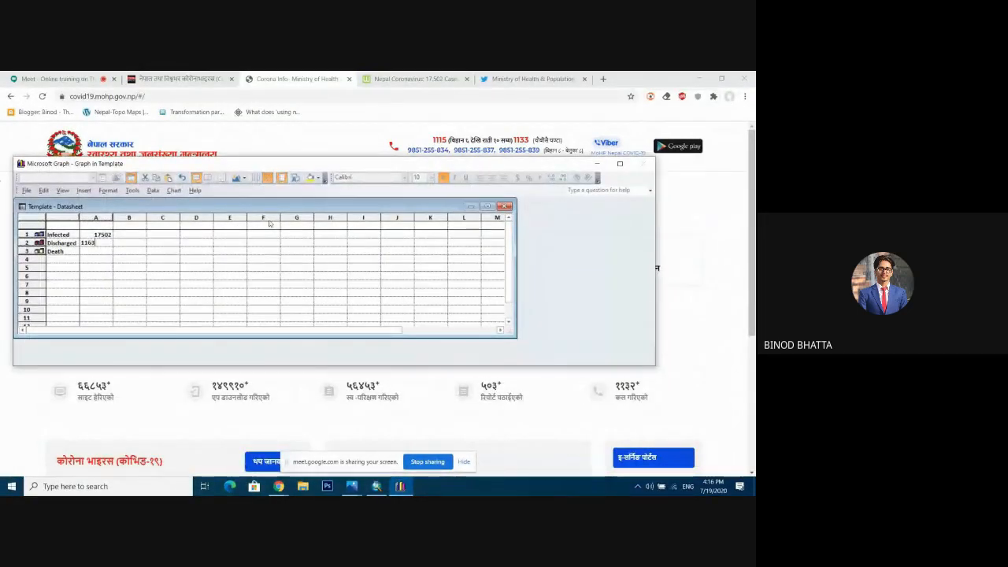
{"action": "type", "text": "7"}
{"action": "key", "text": "Return"}
{"action": "type", "text": "4"}
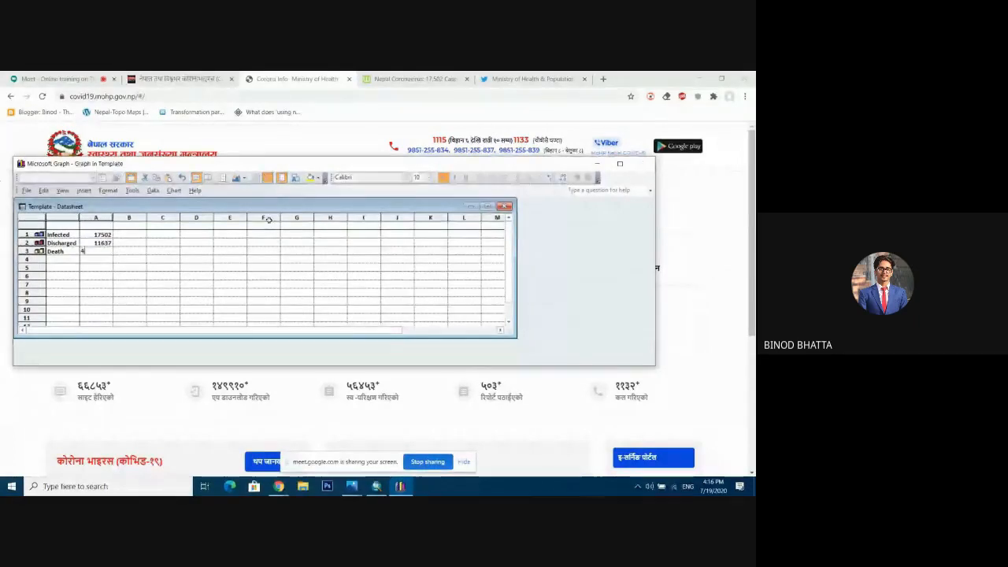
{"action": "type", "text": "0"}
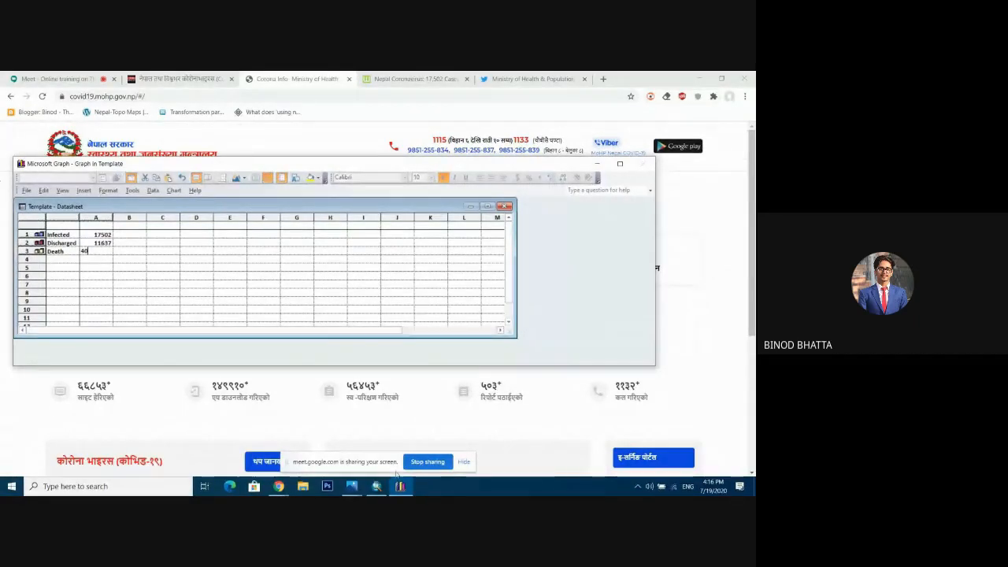
{"action": "left_click", "coordinate": [376, 486]}
{"action": "left_click", "coordinate": [397, 489]}
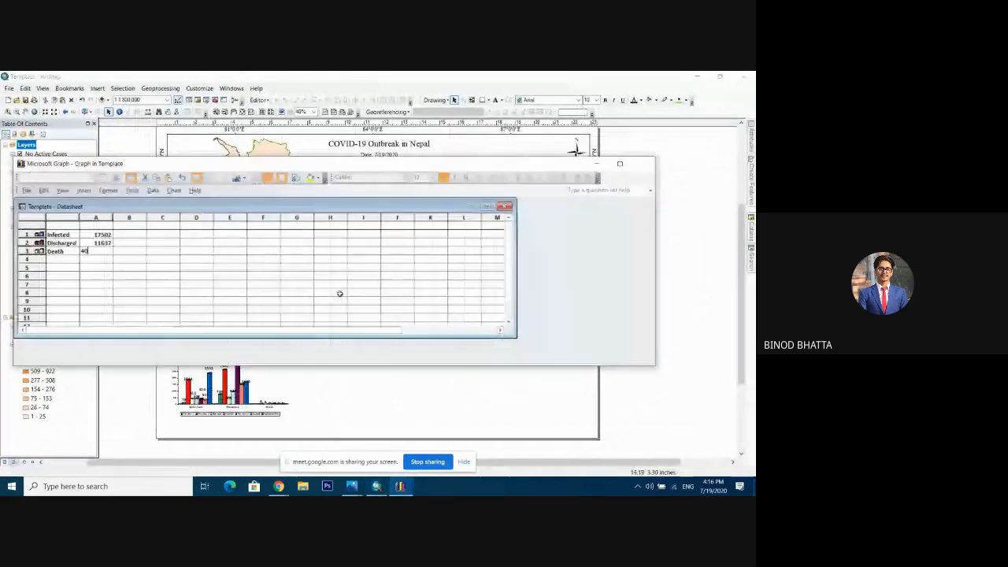
{"action": "left_click_drag", "start_coordinate": [209, 163], "coordinate": [250, 123]}
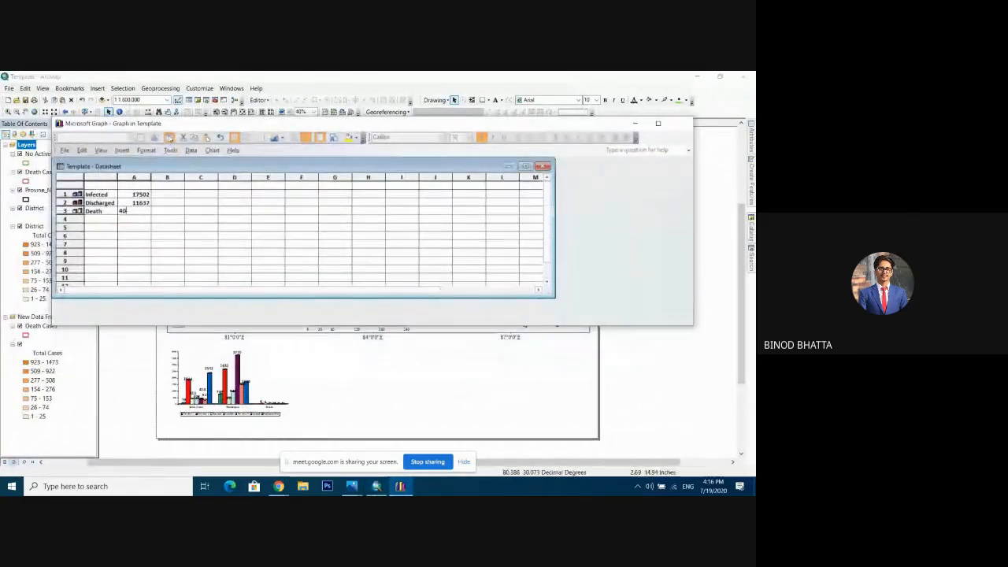
{"action": "key", "text": "Return"}
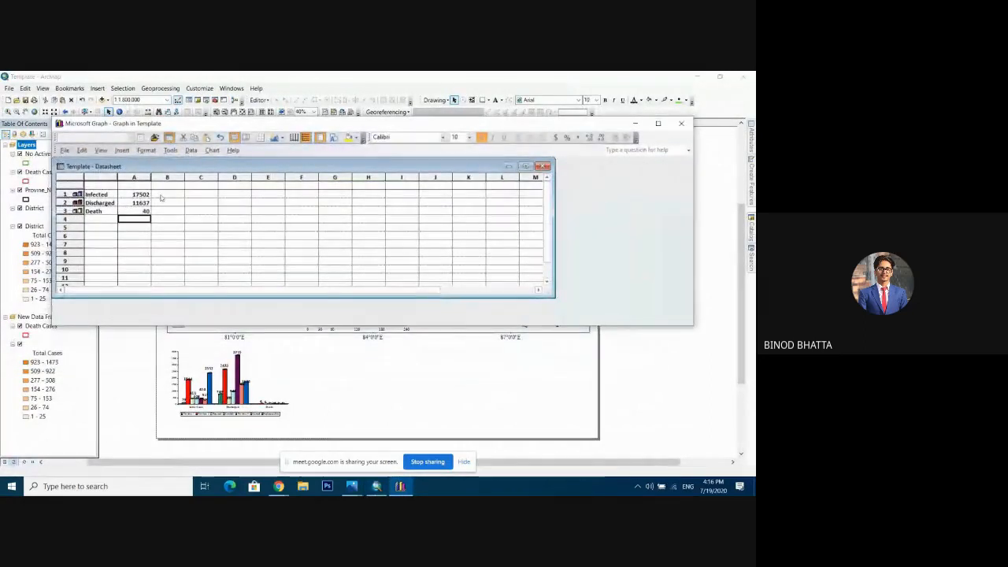
Step: Bring up the chart window beside the datasheet values and enlarge it
{"action": "left_click", "coordinate": [169, 138]}
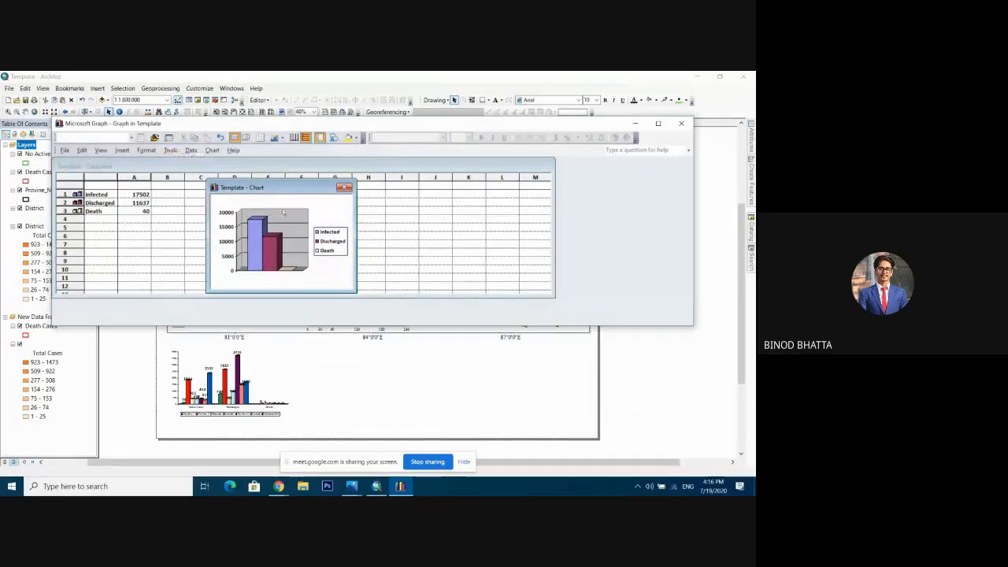
{"action": "left_click_drag", "start_coordinate": [289, 189], "coordinate": [368, 171]}
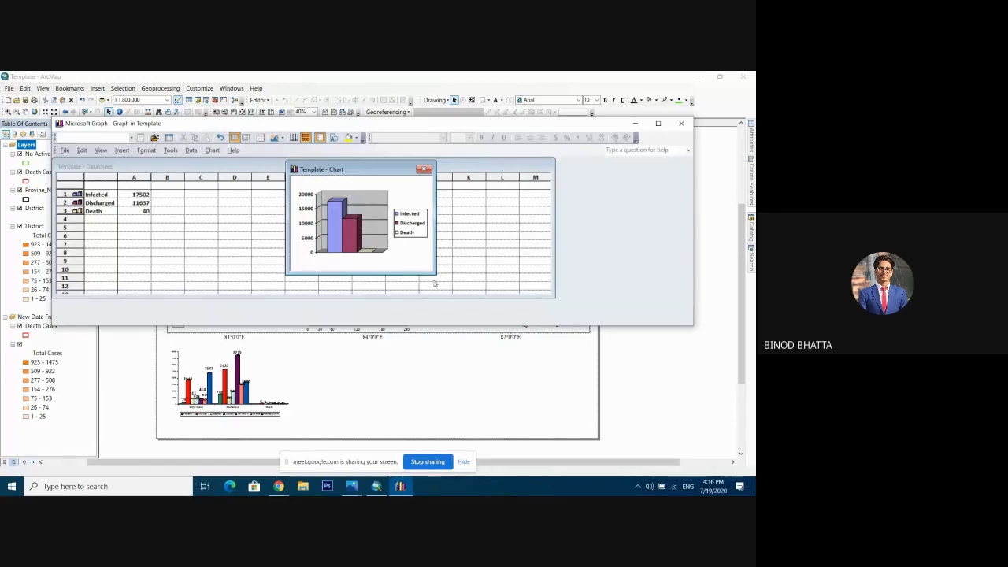
{"action": "left_click_drag", "start_coordinate": [431, 270], "coordinate": [490, 316]}
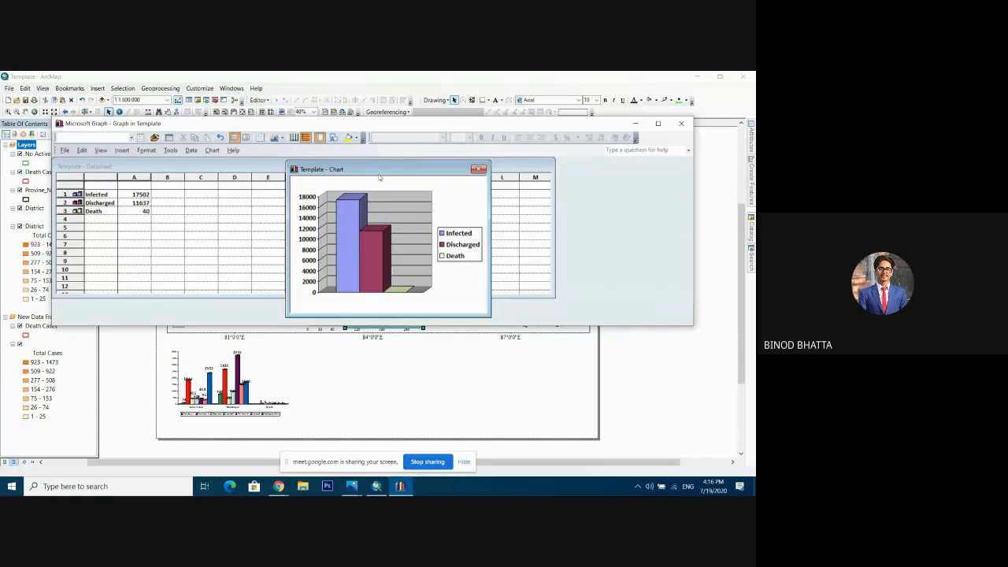
Step: Change the chart type to Exploded Pie and plot the data series by column
{"action": "left_click", "coordinate": [212, 151]}
{"action": "left_click", "coordinate": [236, 161]}
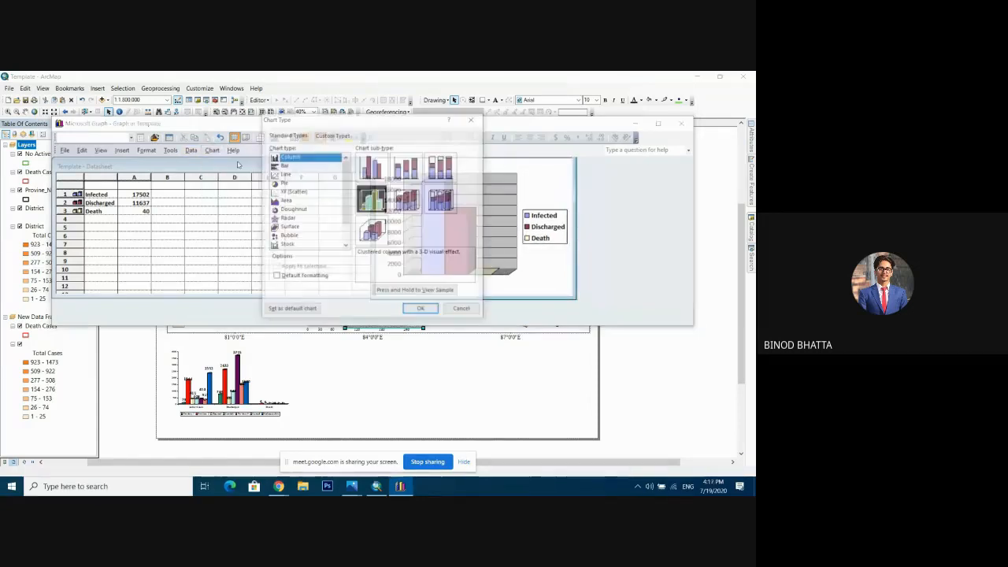
{"action": "left_click", "coordinate": [285, 182]}
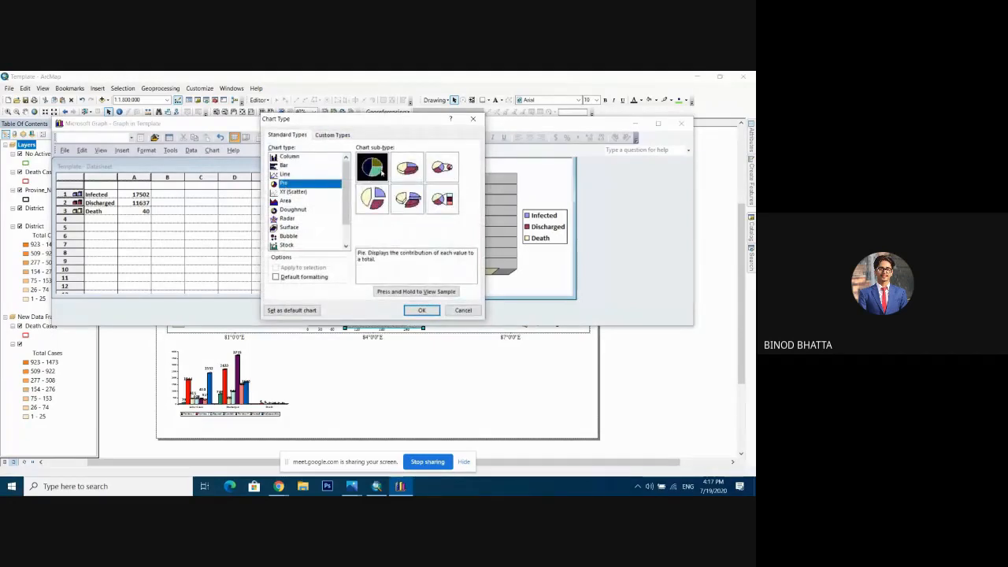
{"action": "left_click", "coordinate": [373, 199]}
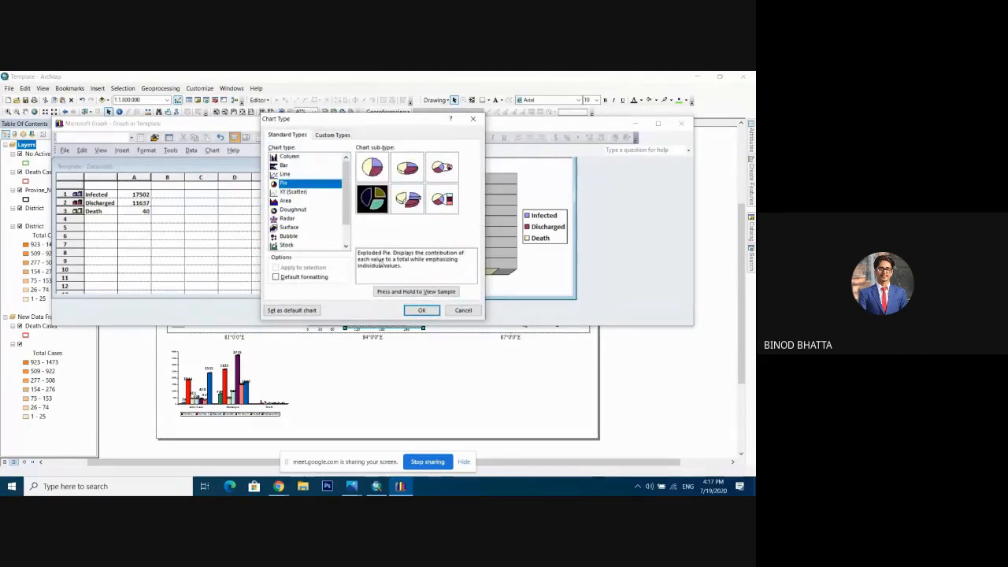
{"action": "left_click", "coordinate": [392, 293]}
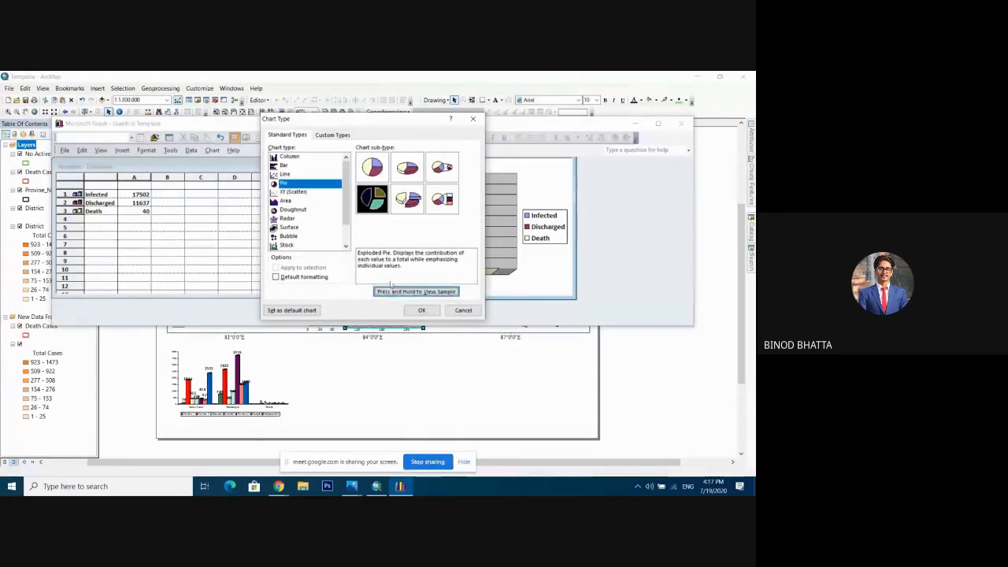
{"action": "left_click", "coordinate": [419, 311]}
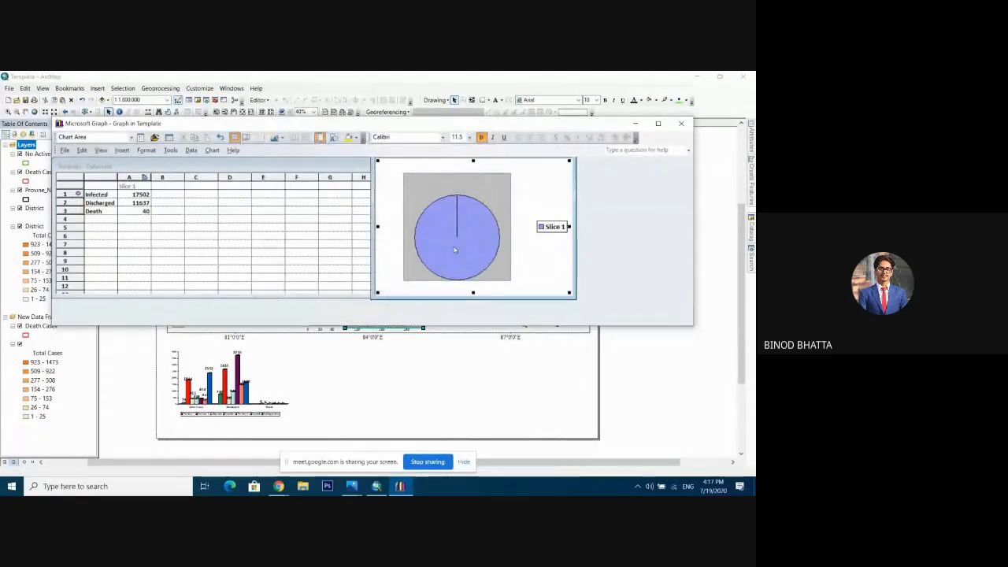
{"action": "left_click", "coordinate": [235, 139]}
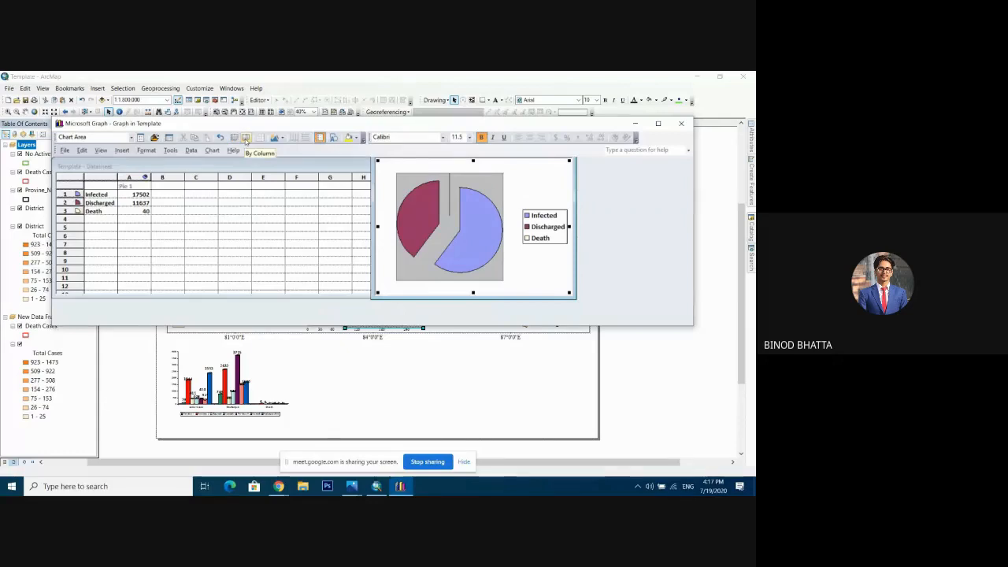
Step: Keep the data series plotted by column, and set the plot area's border and fill to None
{"action": "left_click", "coordinate": [237, 141]}
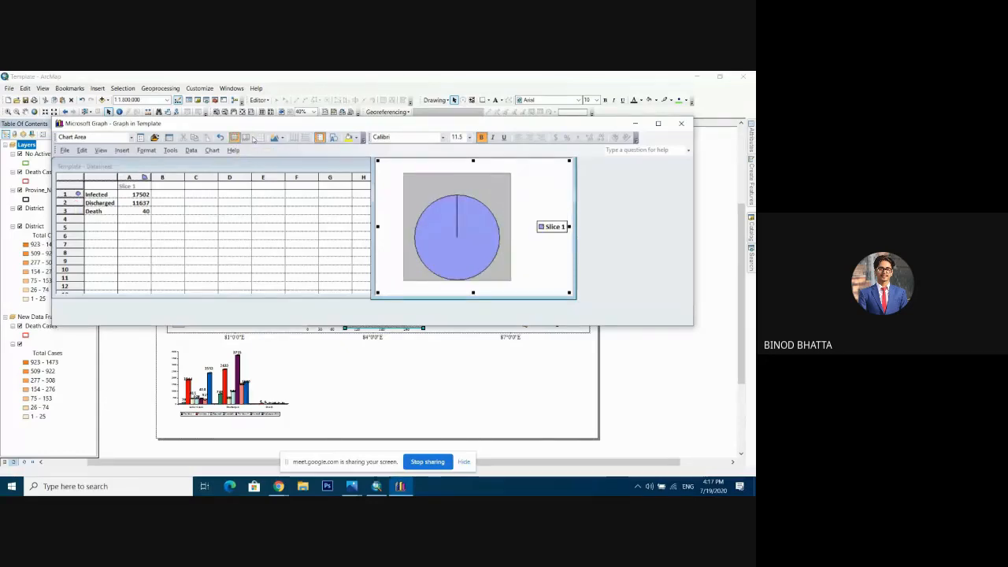
{"action": "left_click", "coordinate": [245, 138]}
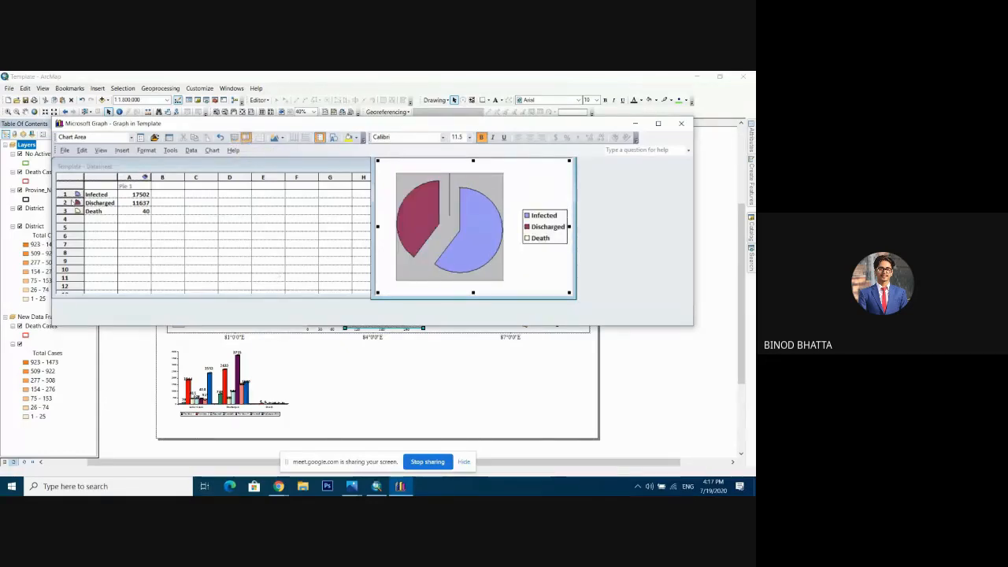
{"action": "left_click", "coordinate": [466, 262]}
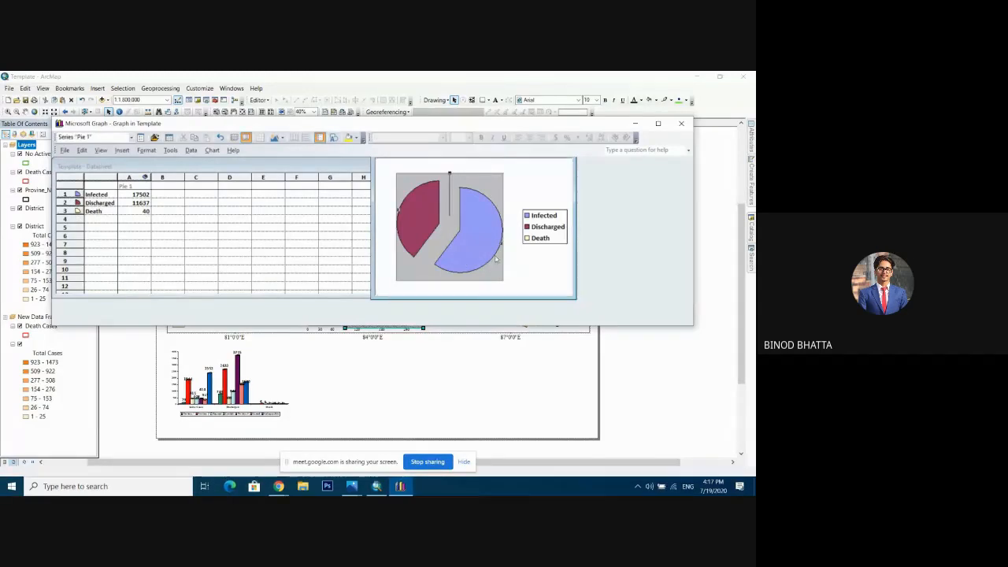
{"action": "double_click", "coordinate": [491, 270]}
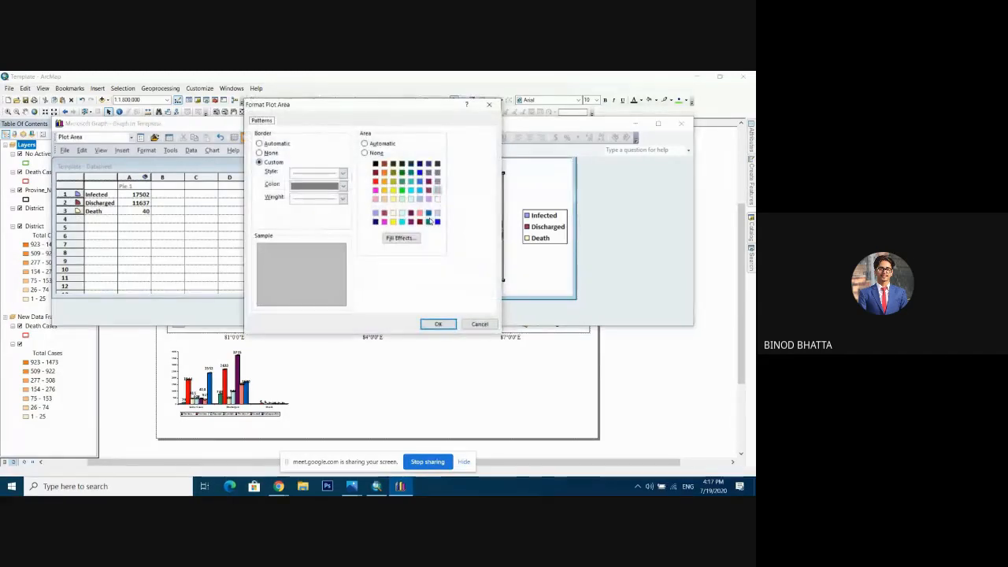
{"action": "left_click", "coordinate": [269, 153]}
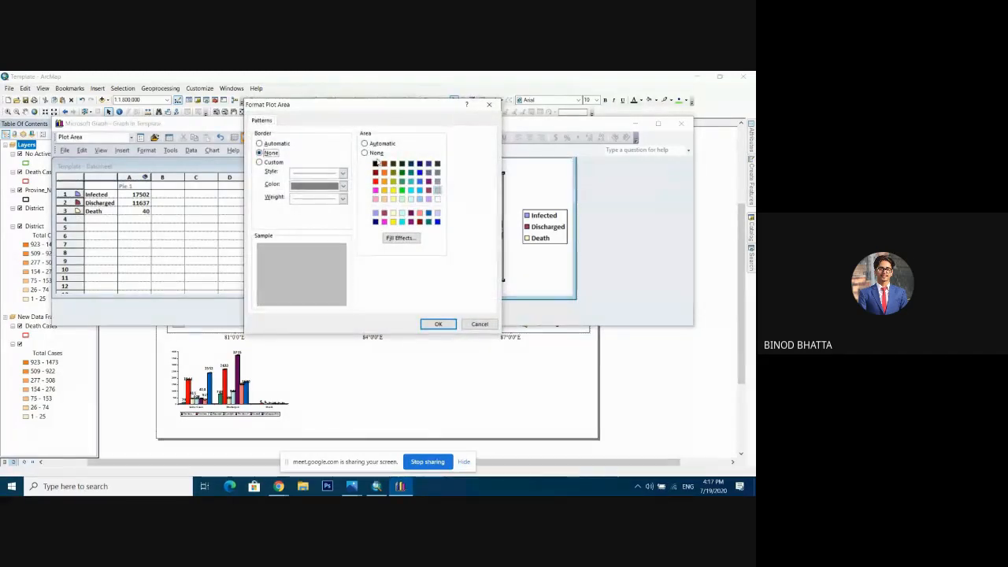
{"action": "left_click", "coordinate": [375, 153]}
{"action": "left_click", "coordinate": [438, 323]}
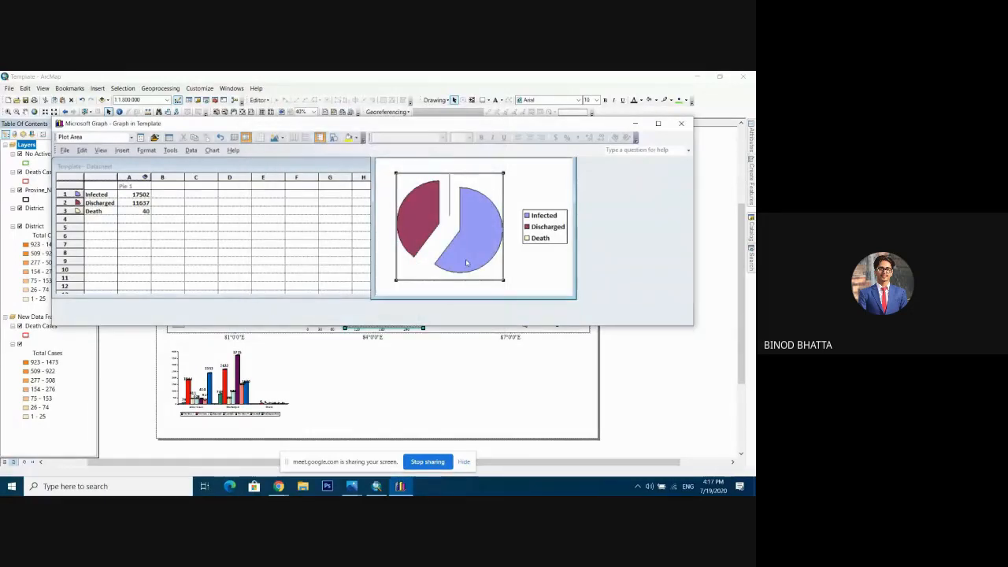
Step: Pull the exploded pie slices closer together to narrow the gaps between them
{"action": "left_click", "coordinate": [420, 192]}
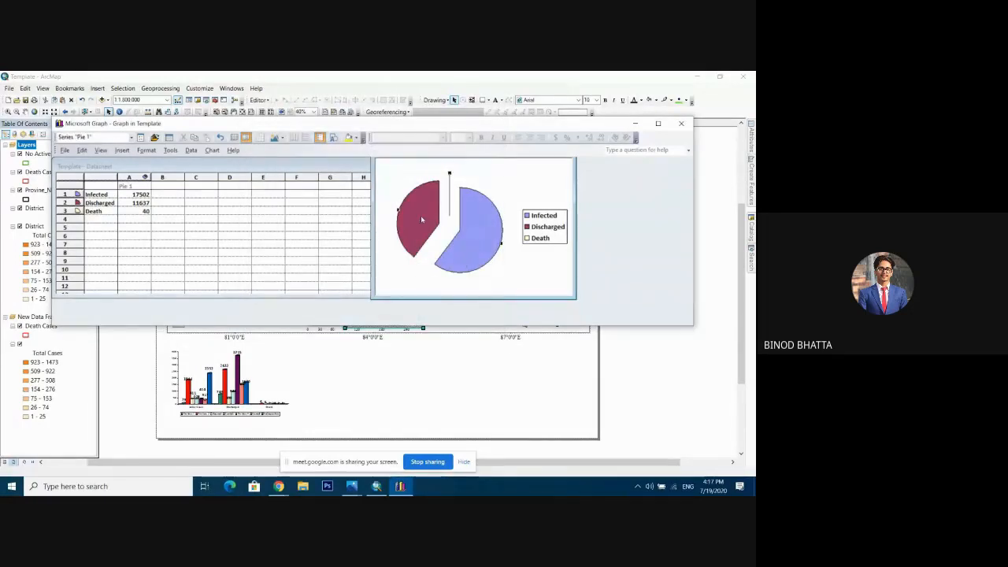
{"action": "left_click", "coordinate": [472, 238]}
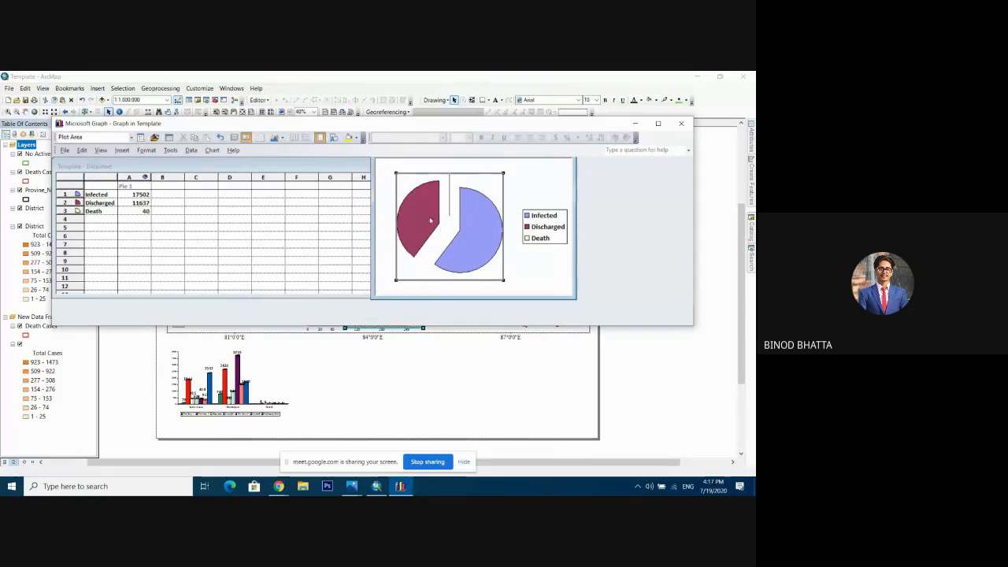
{"action": "mouse_move", "coordinate": [472, 245]}
{"action": "left_mouse_down"}
{"action": "mouse_move", "coordinate": [421, 224]}
{"action": "mouse_move", "coordinate": [467, 236]}
{"action": "mouse_move", "coordinate": [459, 229]}
{"action": "mouse_move", "coordinate": [485, 251]}
{"action": "mouse_move", "coordinate": [464, 242]}
{"action": "left_mouse_up"}
{"action": "left_click", "coordinate": [470, 239]}
{"action": "left_click", "coordinate": [459, 229]}
{"action": "left_click", "coordinate": [471, 253]}
{"action": "left_click", "coordinate": [464, 243]}
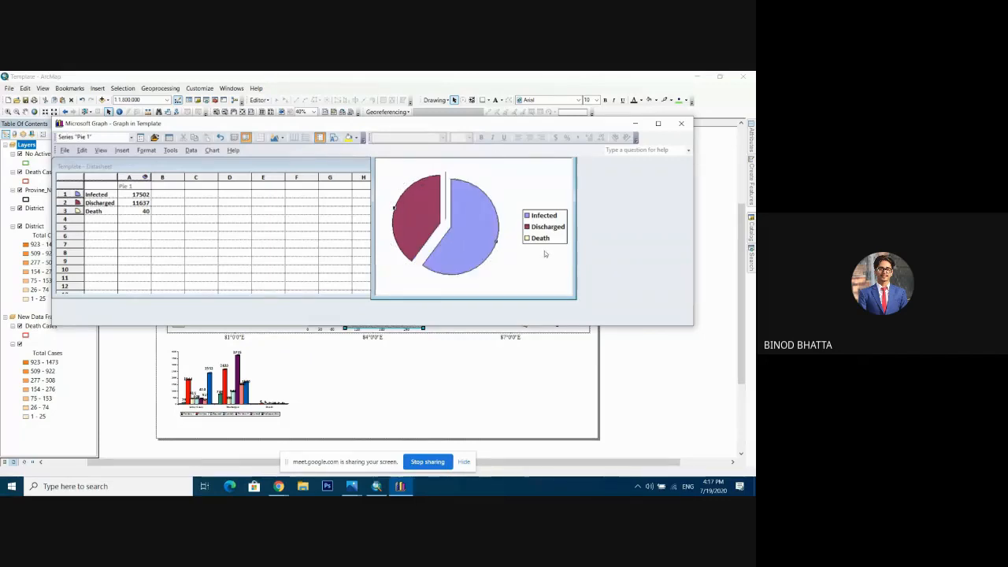
Step: Change the fill colour of the Infected legend key and its pie slice to yellow
{"action": "left_click", "coordinate": [527, 218]}
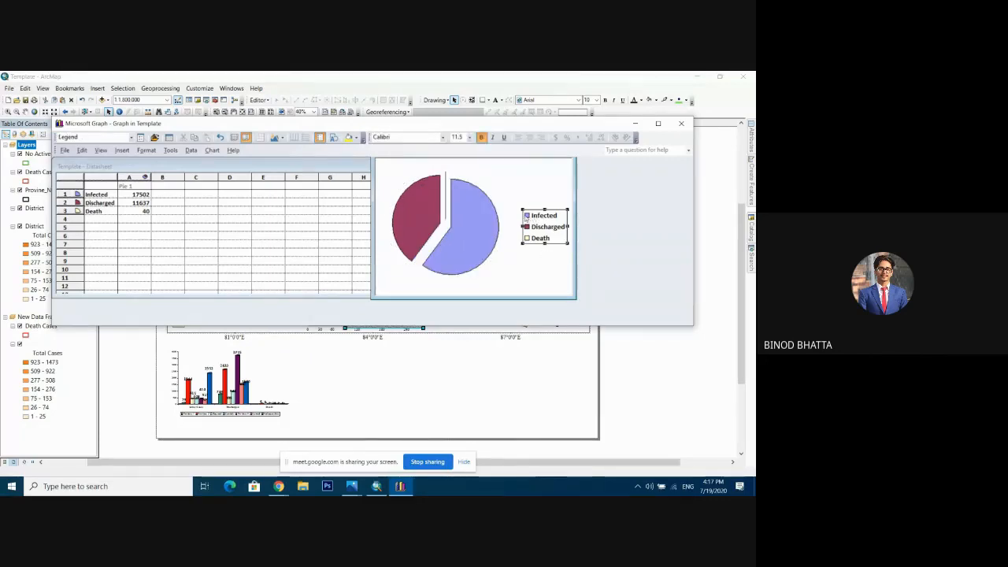
{"action": "left_click", "coordinate": [526, 217]}
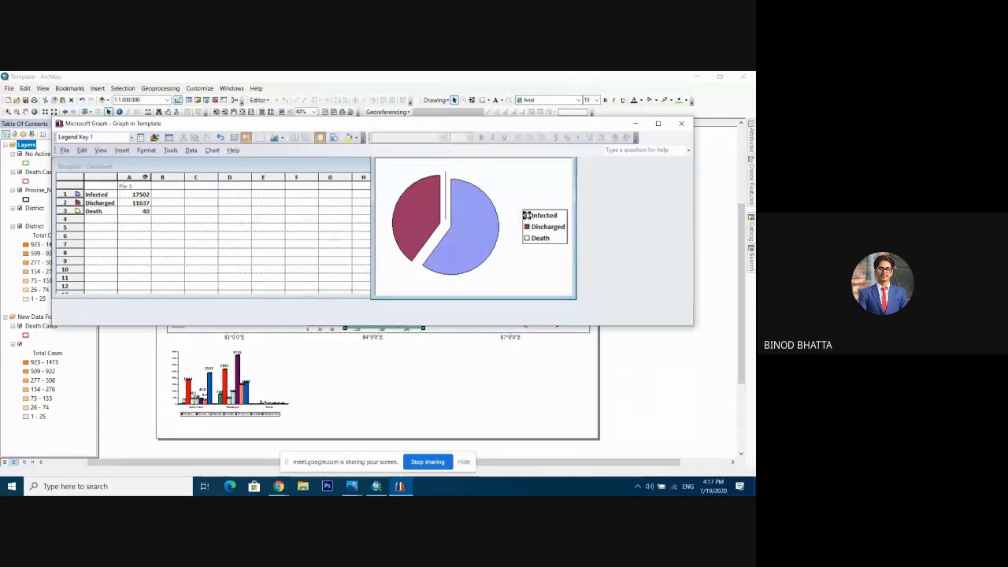
{"action": "double_click", "coordinate": [526, 215]}
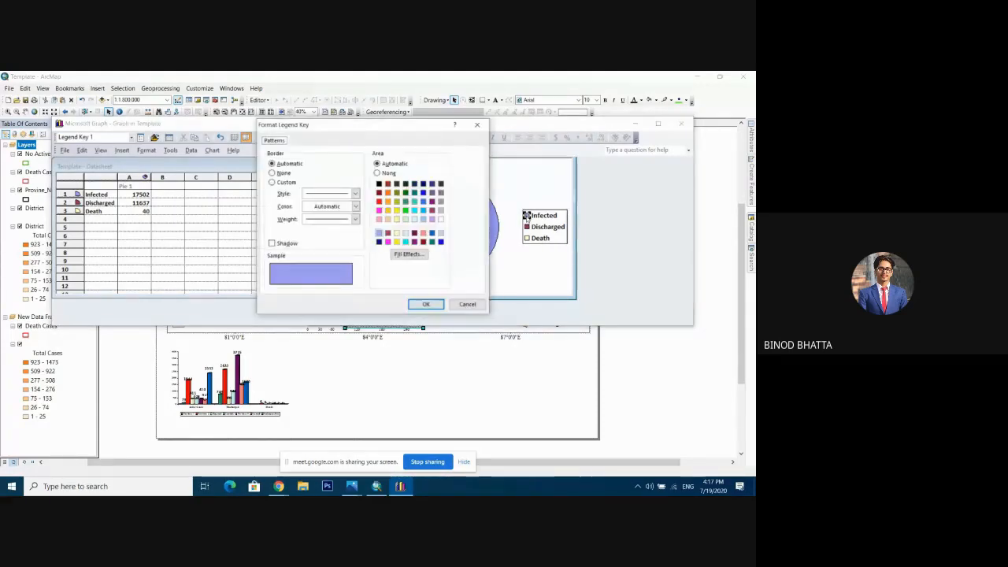
{"action": "left_click", "coordinate": [397, 210]}
{"action": "left_click", "coordinate": [426, 304]}
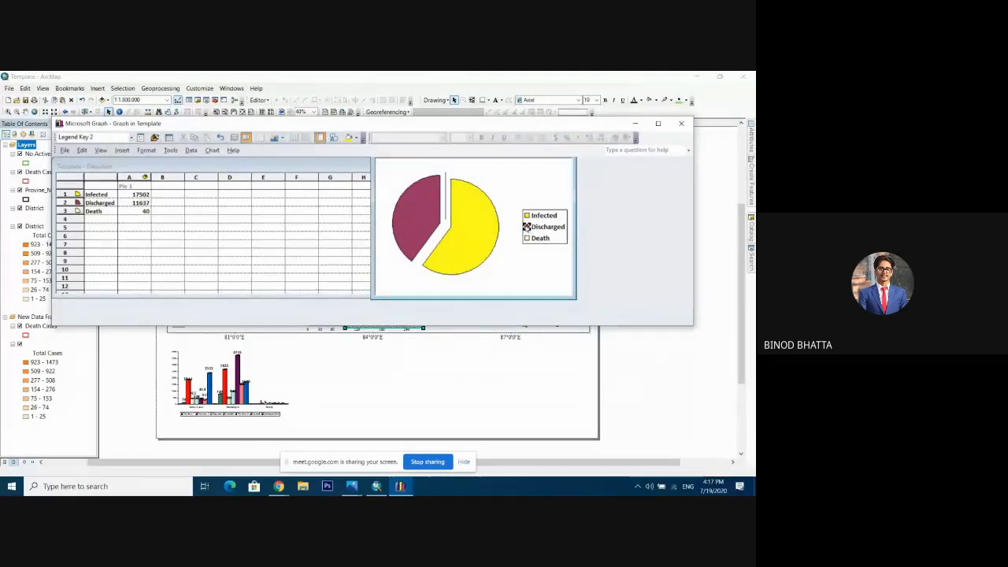
Step: Change the legend key fill colours to dark green for Discharged and red for Death
{"action": "double_click", "coordinate": [526, 226]}
{"action": "left_click", "coordinate": [406, 192]}
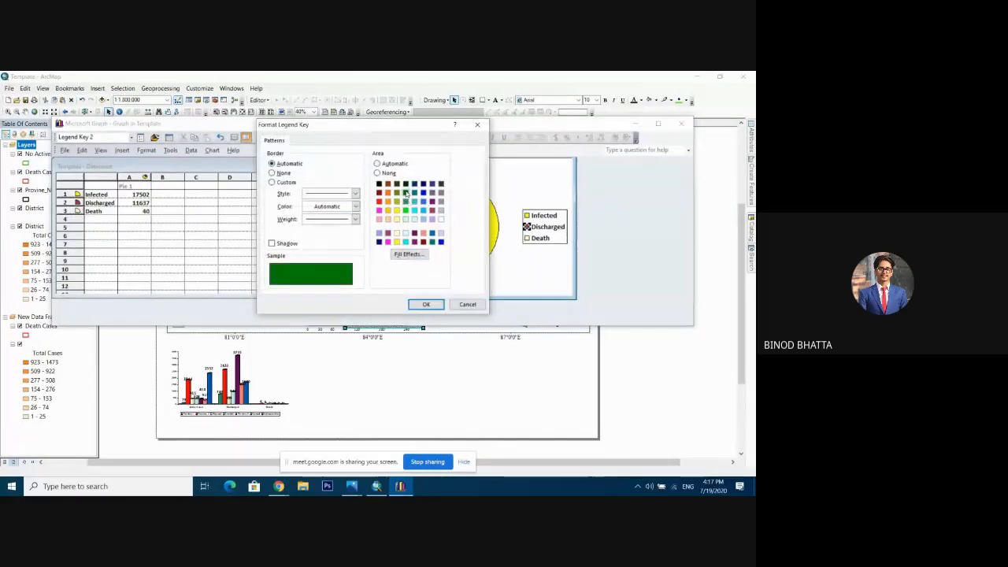
{"action": "left_click", "coordinate": [425, 305]}
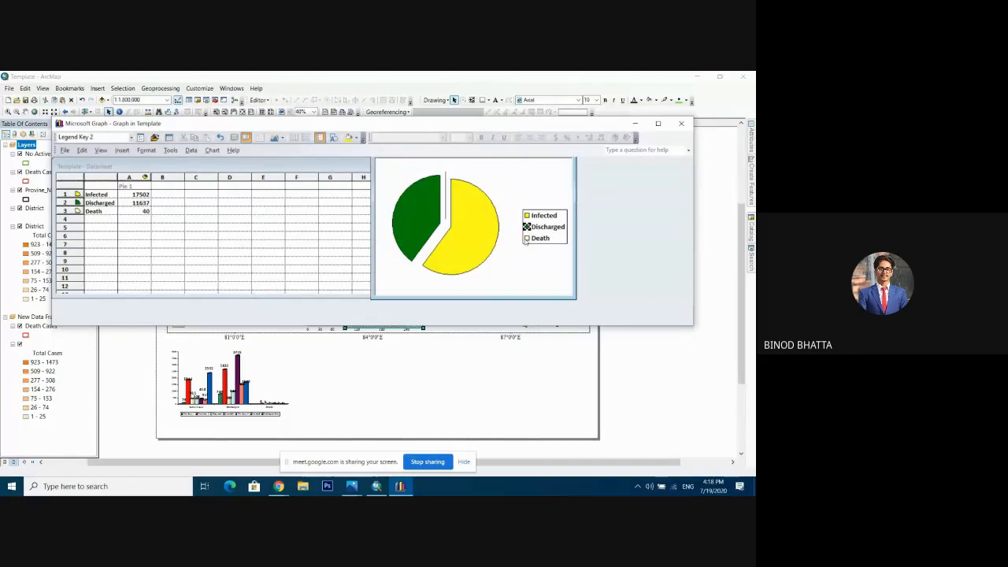
{"action": "left_click", "coordinate": [526, 238]}
{"action": "double_click", "coordinate": [526, 238]}
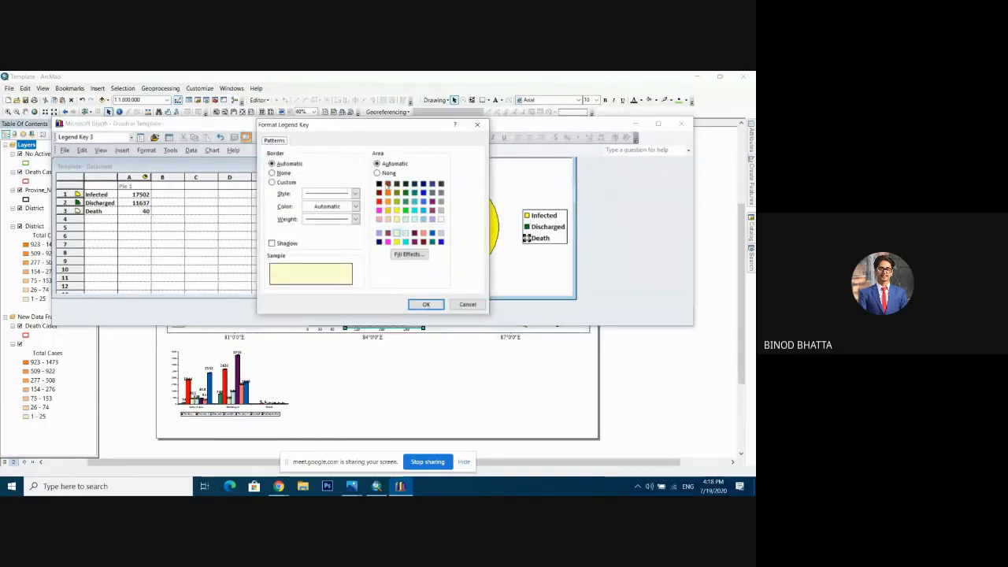
{"action": "left_click", "coordinate": [379, 201]}
{"action": "left_click", "coordinate": [425, 305]}
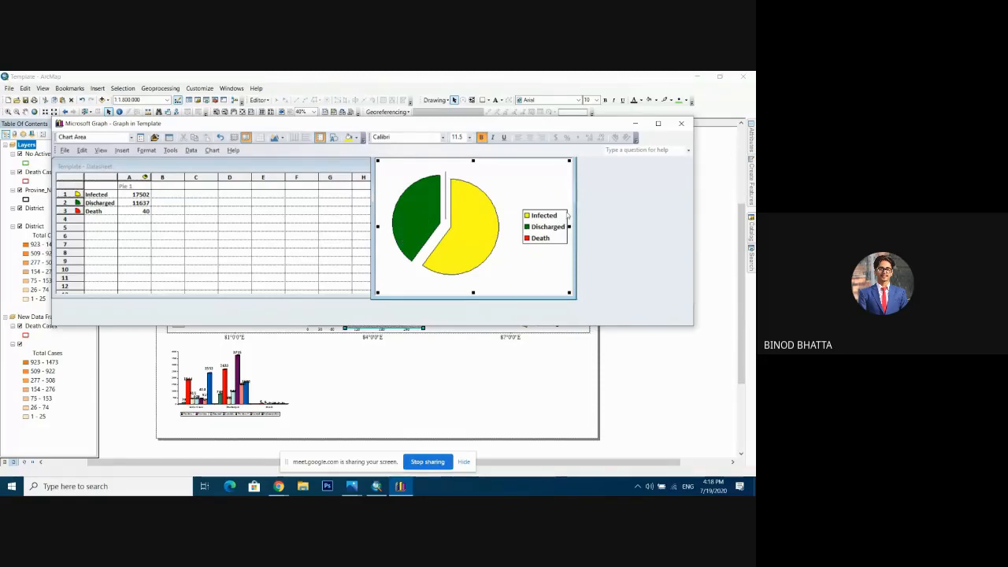
Step: Select the whole chart area and make the chart window slightly taller
{"action": "left_click", "coordinate": [487, 190]}
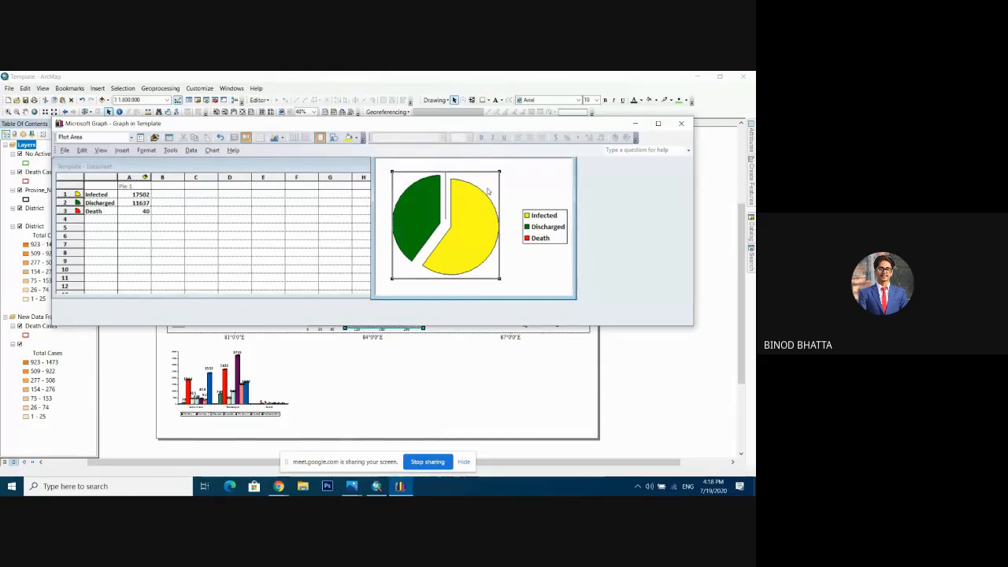
{"action": "left_click", "coordinate": [515, 181]}
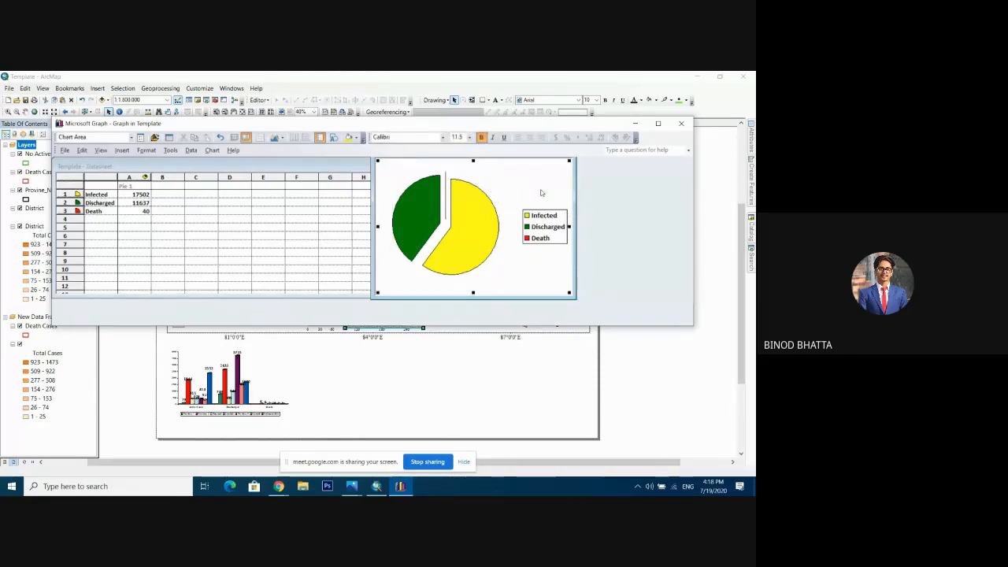
{"action": "left_click_drag", "start_coordinate": [570, 294], "coordinate": [568, 296]}
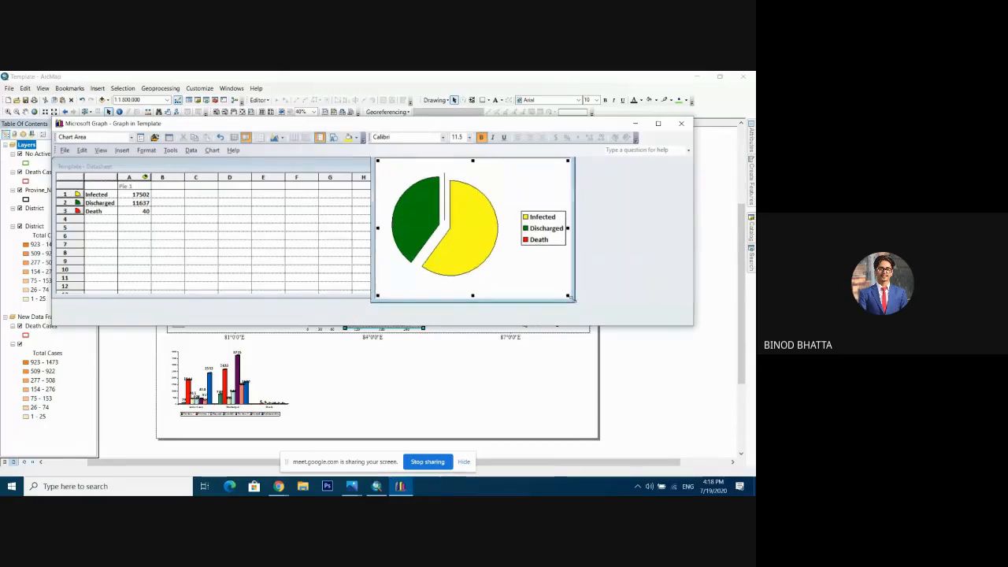
Step: Set the chart legend's font to Times New Roman, keeping the font size at 11
{"action": "left_click", "coordinate": [541, 233]}
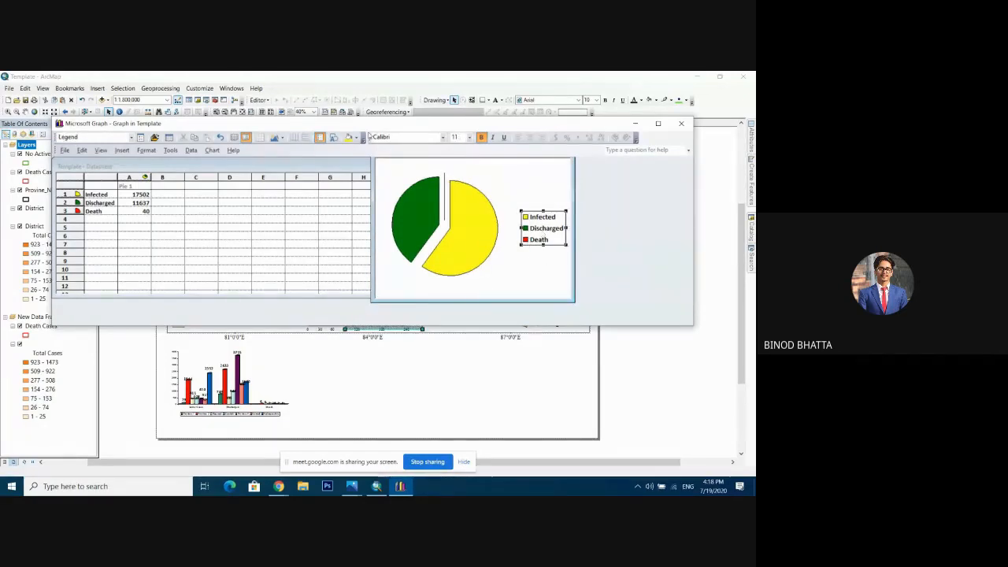
{"action": "left_click", "coordinate": [396, 140]}
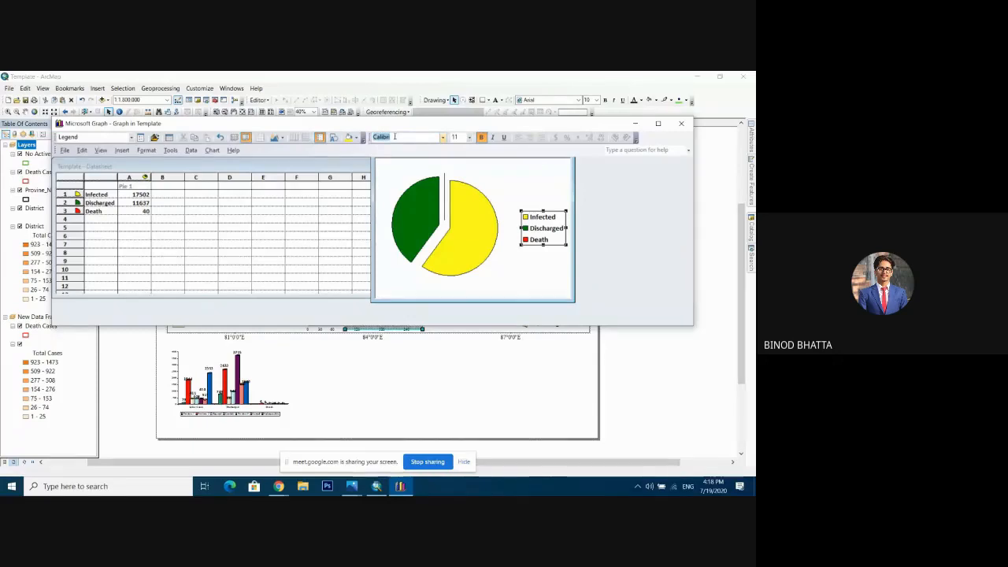
{"action": "type", "text": "Times New Roman"}
{"action": "key", "text": "Return"}
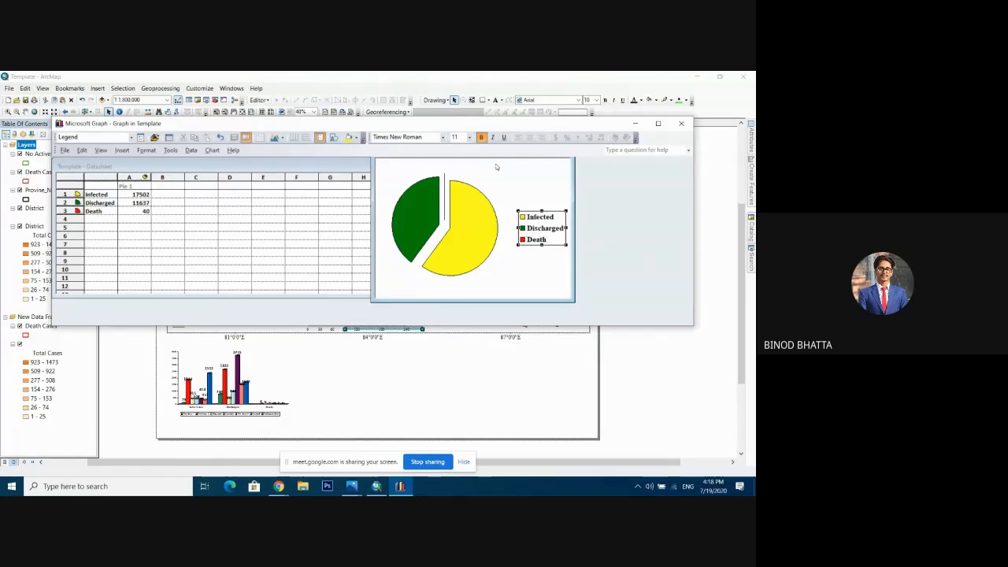
{"action": "left_click", "coordinate": [470, 137]}
{"action": "left_click", "coordinate": [454, 170]}
Step: Turn on Value data labels for the pie slices in the chart options
{"action": "left_click", "coordinate": [212, 150]}
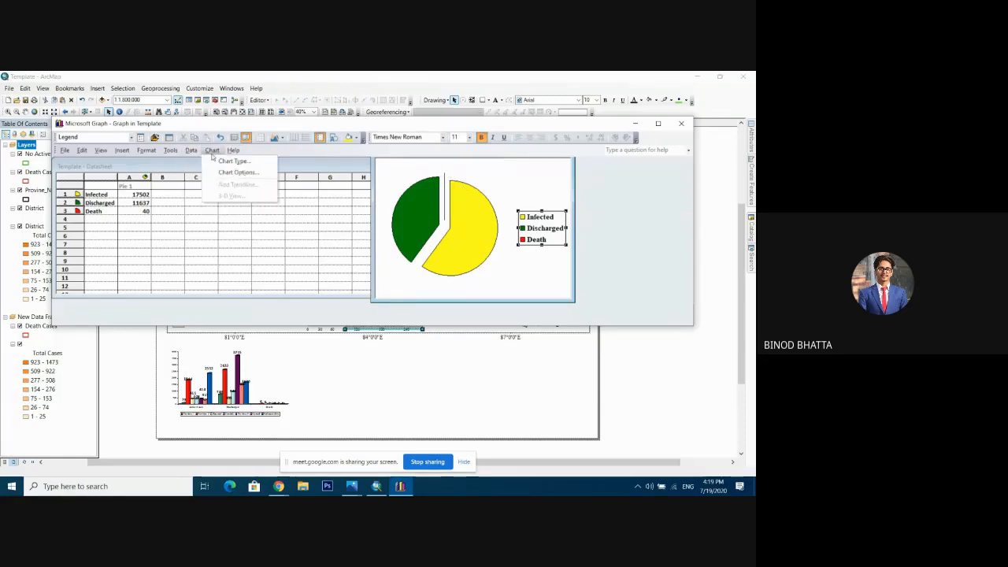
{"action": "left_click", "coordinate": [238, 171]}
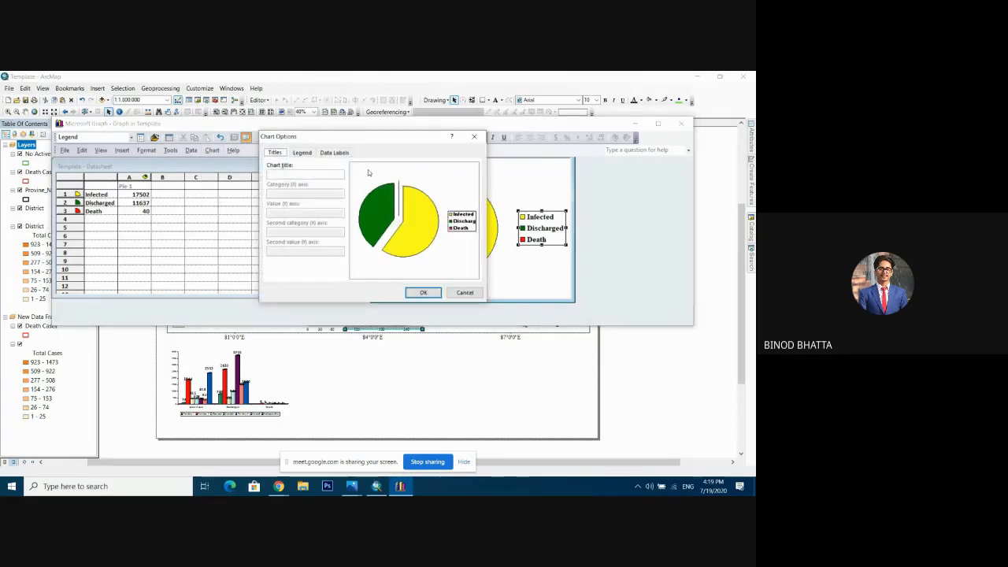
{"action": "left_click_drag", "start_coordinate": [348, 145], "coordinate": [216, 146]}
{"action": "left_click", "coordinate": [203, 152]}
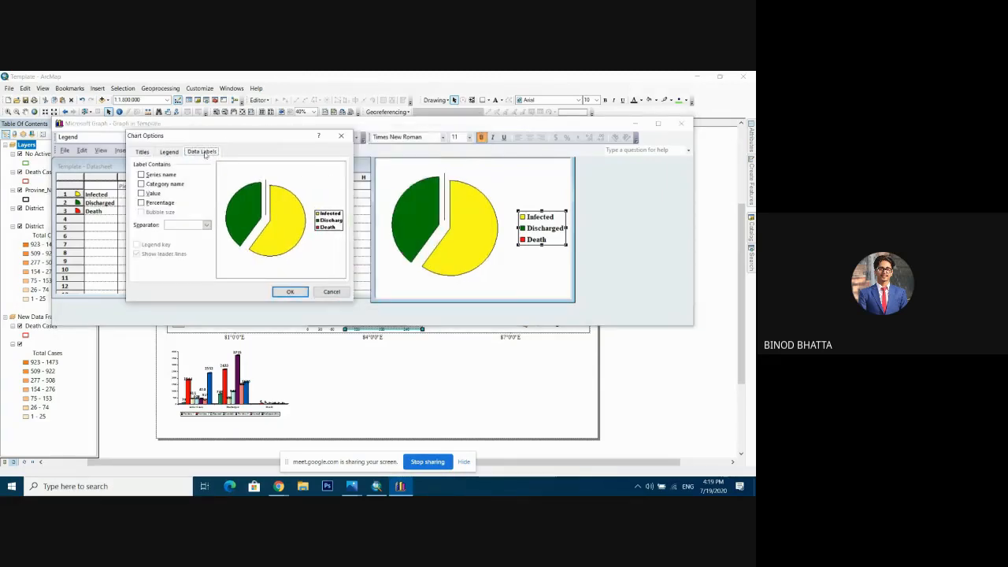
{"action": "left_click", "coordinate": [158, 194]}
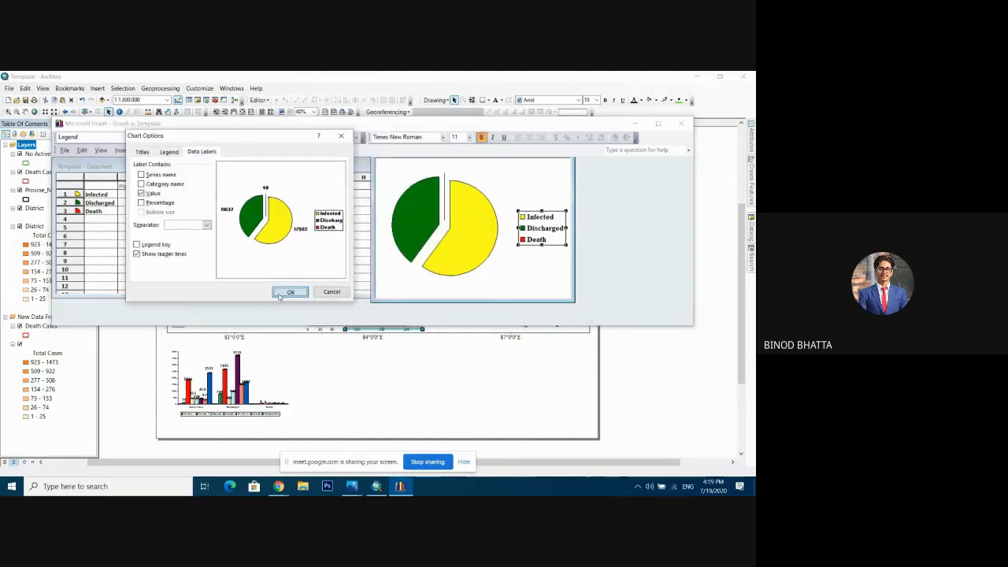
{"action": "left_click", "coordinate": [289, 291]}
Step: Move the Infected value label into the yellow slice and the Discharged value label into the green slice
{"action": "left_click", "coordinate": [506, 245]}
{"action": "left_click_drag", "start_coordinate": [507, 245], "coordinate": [470, 240]}
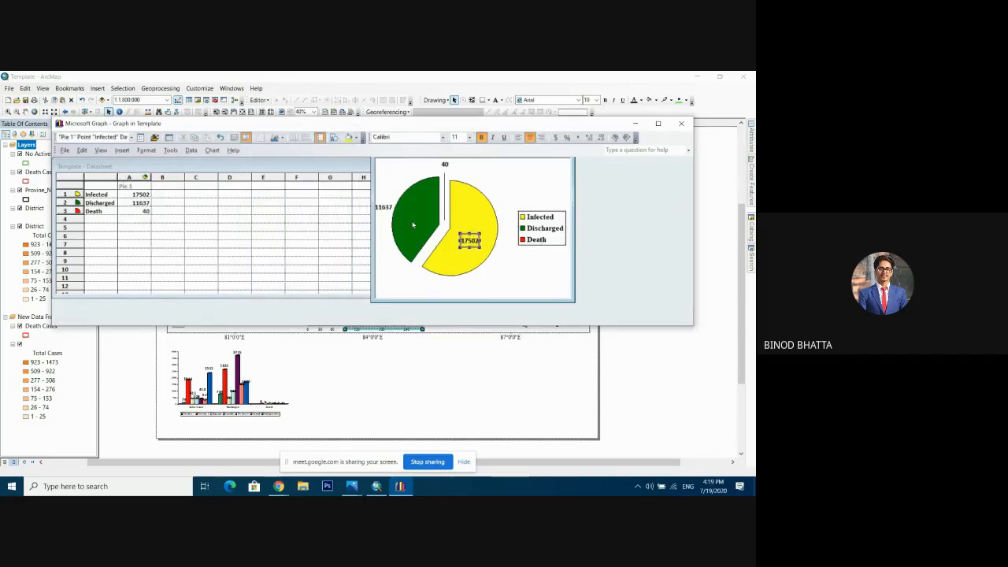
{"action": "left_click", "coordinate": [384, 207]}
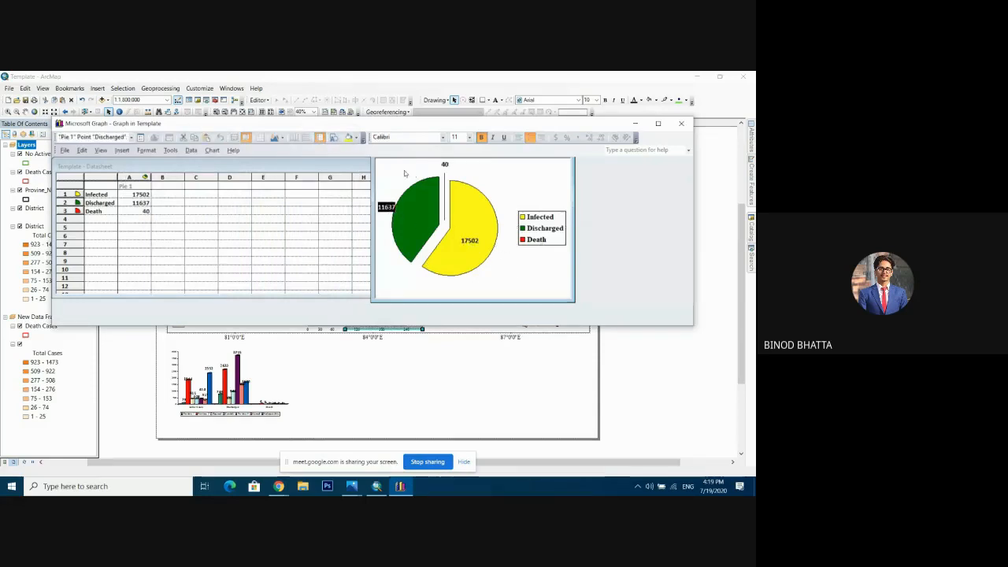
{"action": "left_click", "coordinate": [397, 192]}
{"action": "left_click", "coordinate": [384, 207]}
{"action": "left_click_drag", "start_coordinate": [384, 207], "coordinate": [415, 215]}
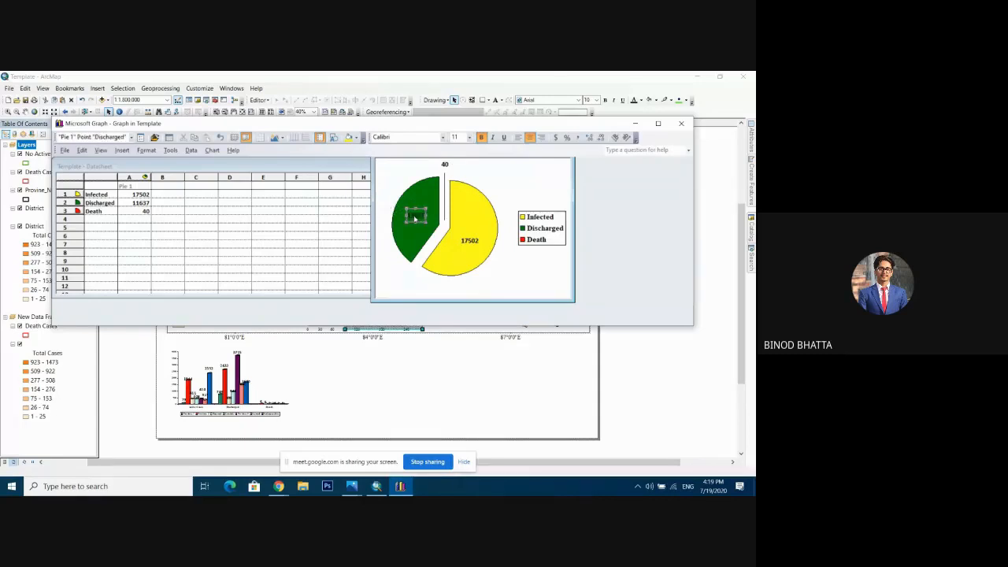
Step: Set the font of the Infected and Discharged value labels to Times New Roman
{"action": "left_click", "coordinate": [470, 241]}
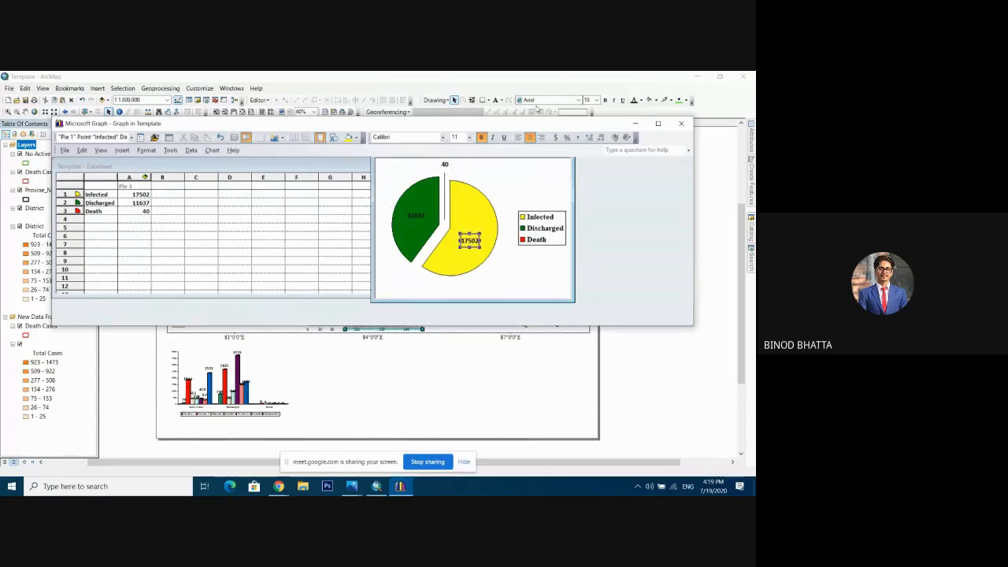
{"action": "left_click", "coordinate": [420, 137]}
{"action": "type", "text": "Times New Roman"}
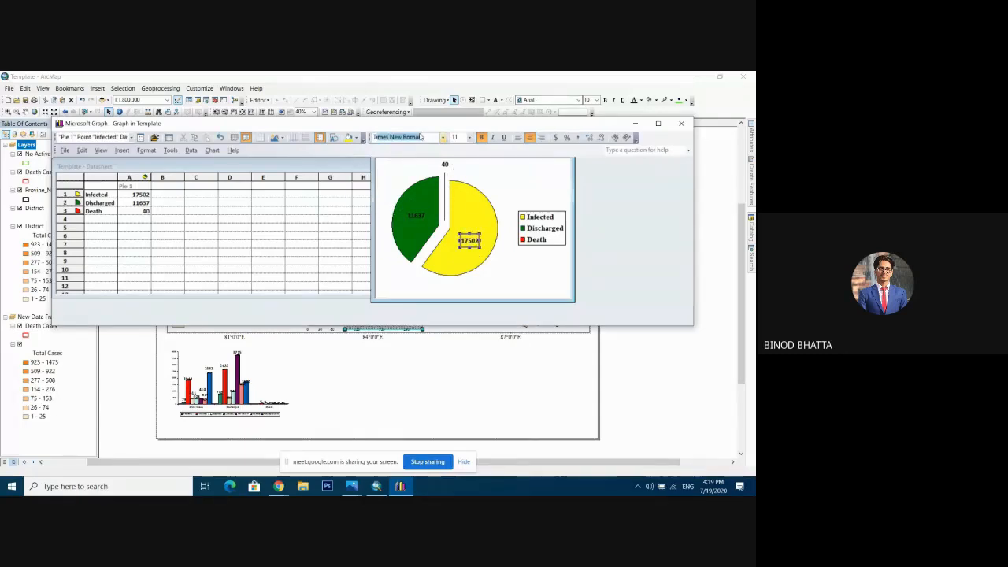
{"action": "key", "text": "Return"}
{"action": "left_click", "coordinate": [415, 215]}
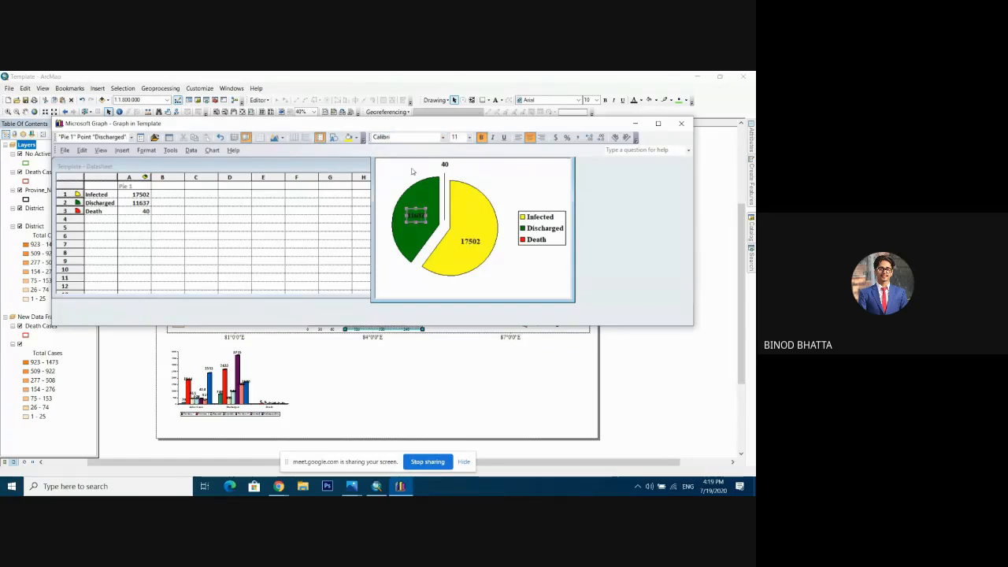
{"action": "left_click", "coordinate": [415, 137]}
{"action": "type", "text": "Ti"}
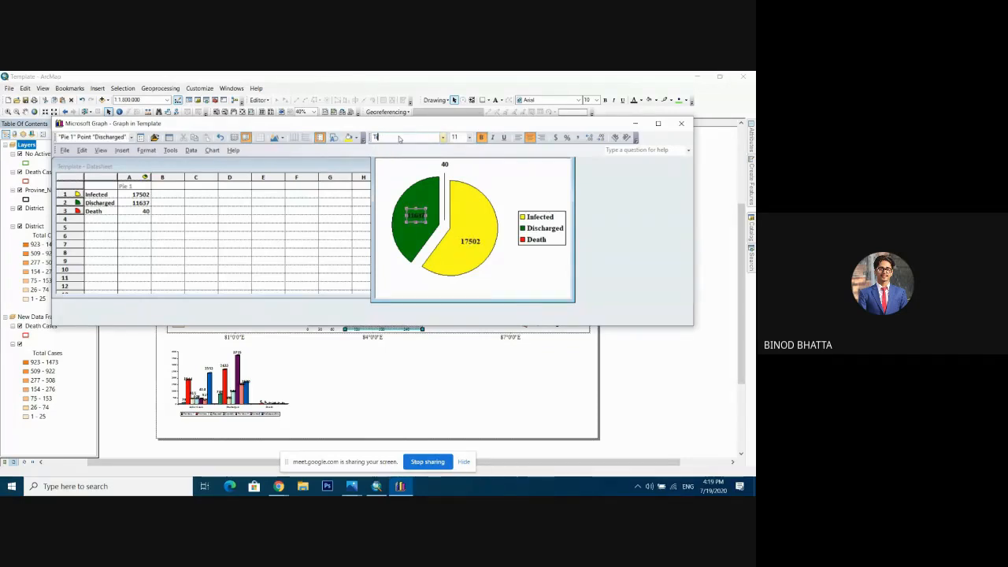
{"action": "type", "text": "mes New Roman"}
{"action": "key", "text": "Return"}
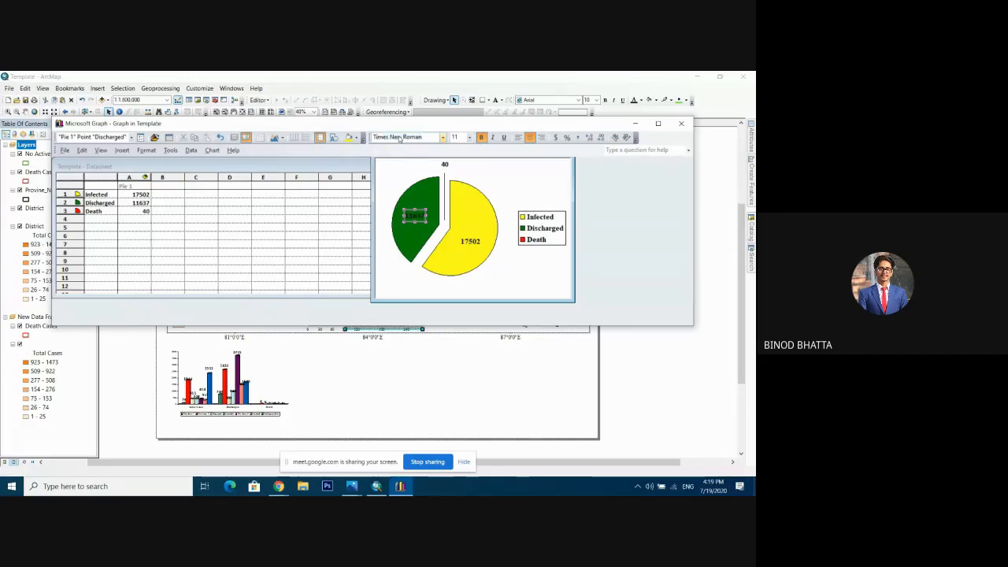
Step: Set the Death value label's font to Times New Roman and close the chart editor to return to the map layout
{"action": "left_click", "coordinate": [444, 164]}
{"action": "left_click", "coordinate": [401, 140]}
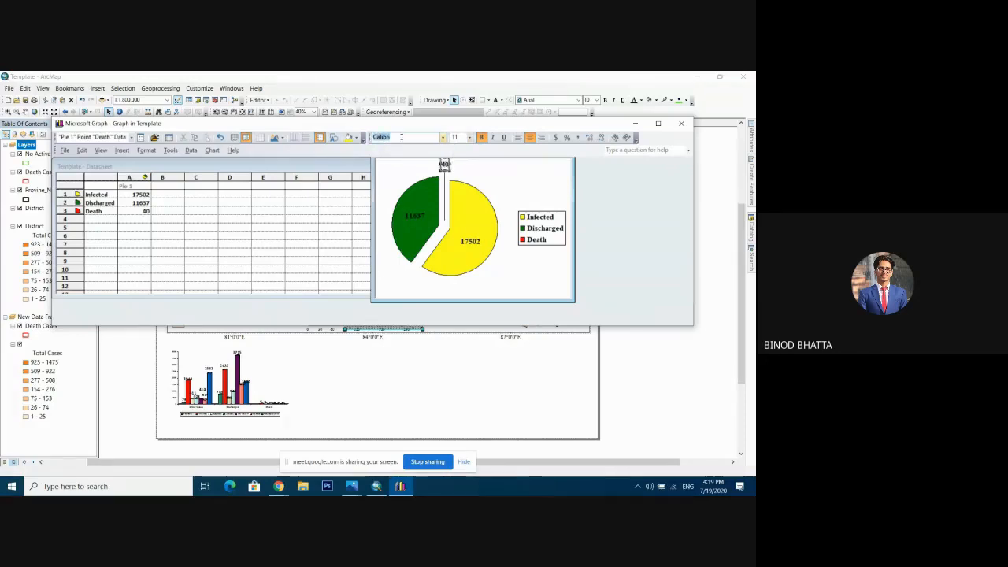
{"action": "type", "text": "Times New Roman"}
{"action": "key", "text": "Return"}
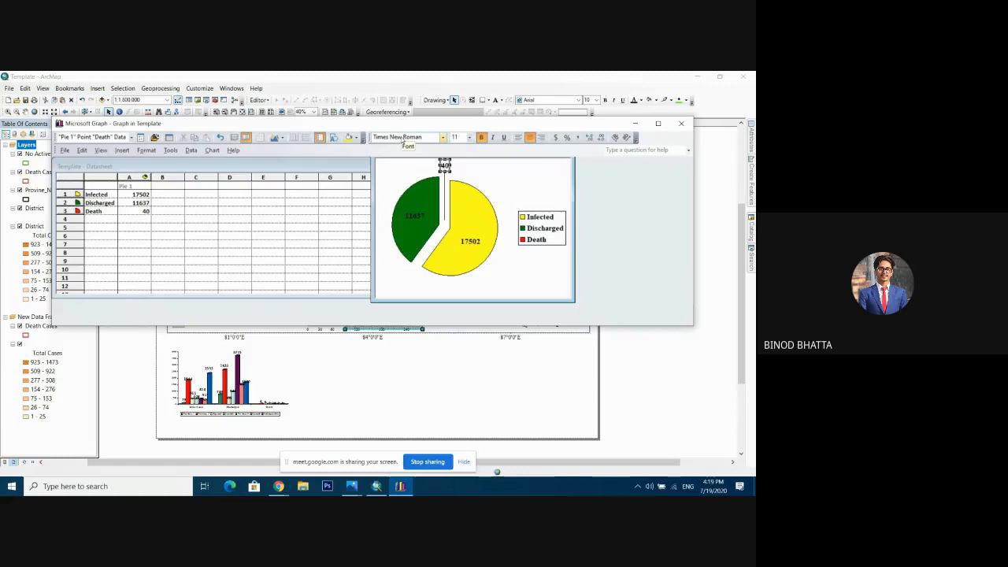
{"action": "left_click", "coordinate": [495, 187]}
{"action": "left_click", "coordinate": [525, 187]}
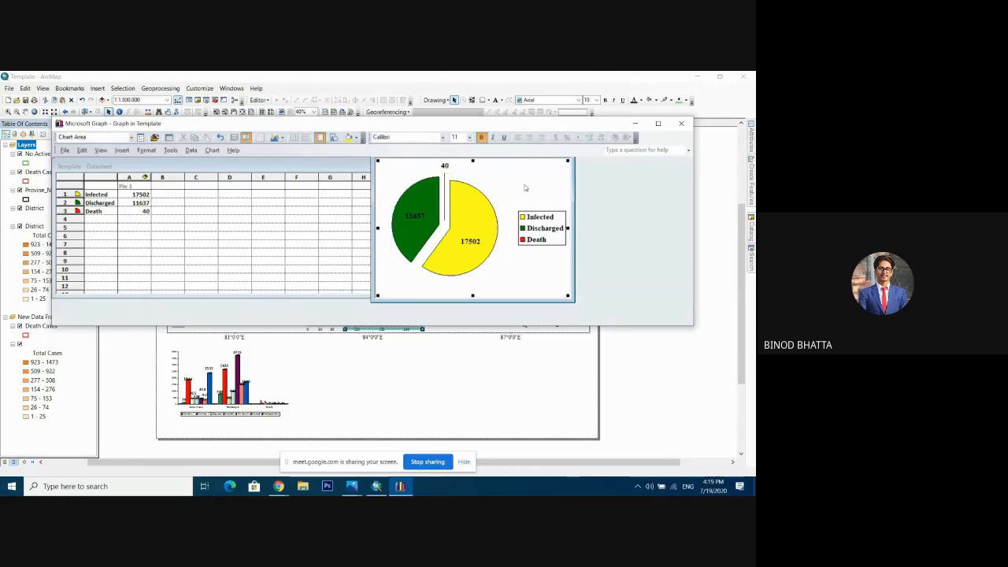
{"action": "left_click", "coordinate": [681, 123]}
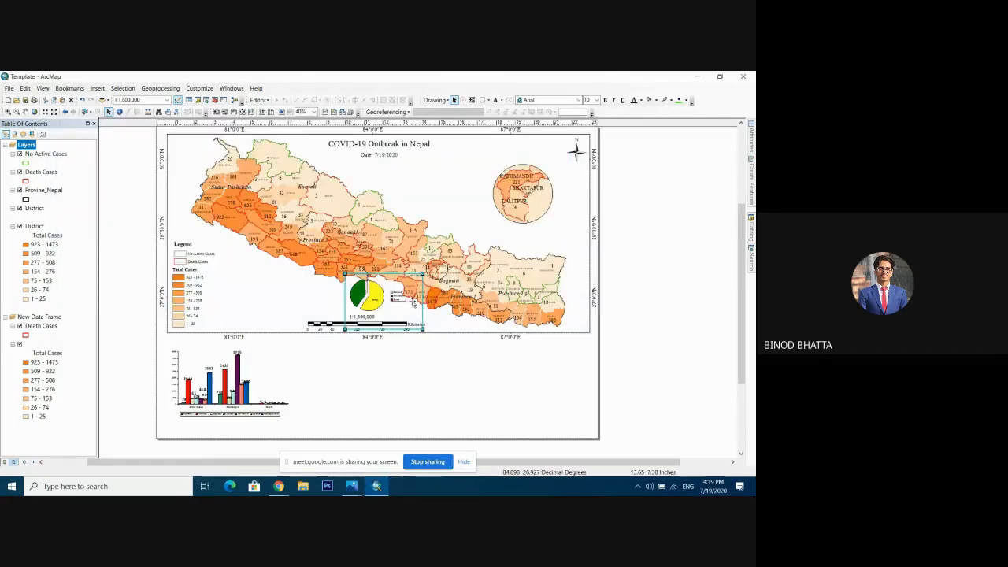
Step: Move the pie chart beside the map legend and enlarge it in the space below western Nepal
{"action": "left_click_drag", "start_coordinate": [400, 307], "coordinate": [288, 311]}
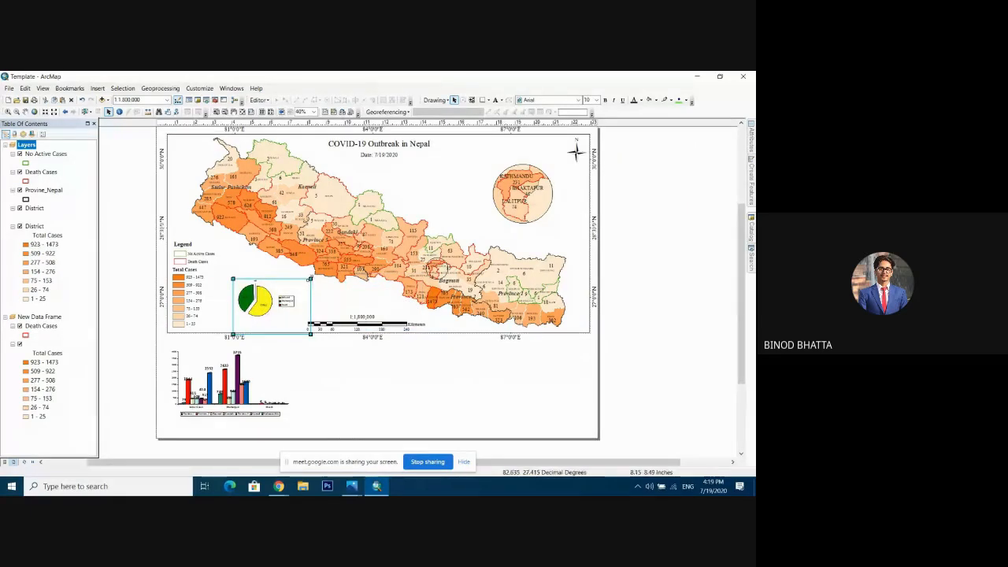
{"action": "left_click_drag", "start_coordinate": [310, 278], "coordinate": [353, 248]}
{"action": "left_click_drag", "start_coordinate": [253, 311], "coordinate": [241, 324]}
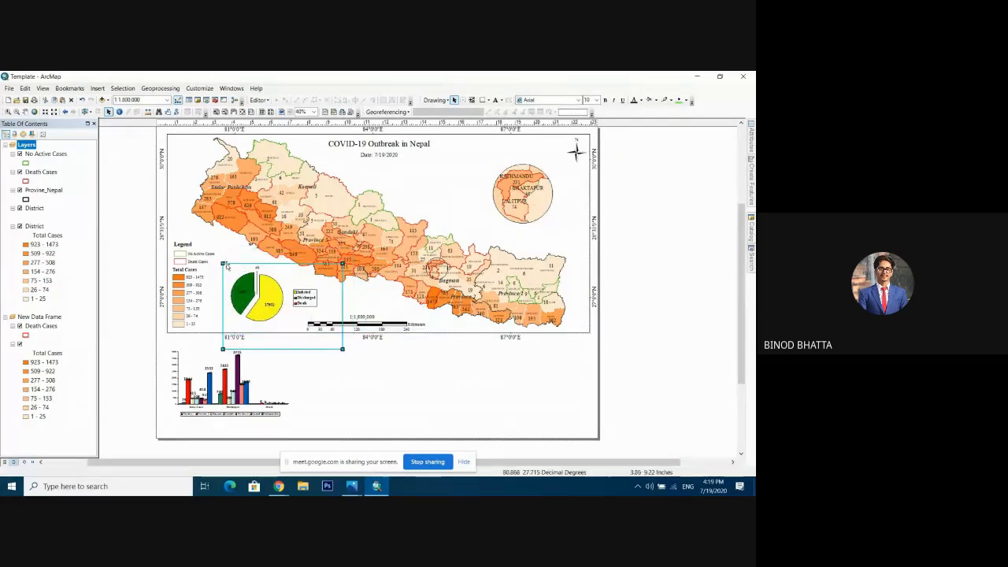
{"action": "left_click_drag", "start_coordinate": [246, 281], "coordinate": [249, 287]}
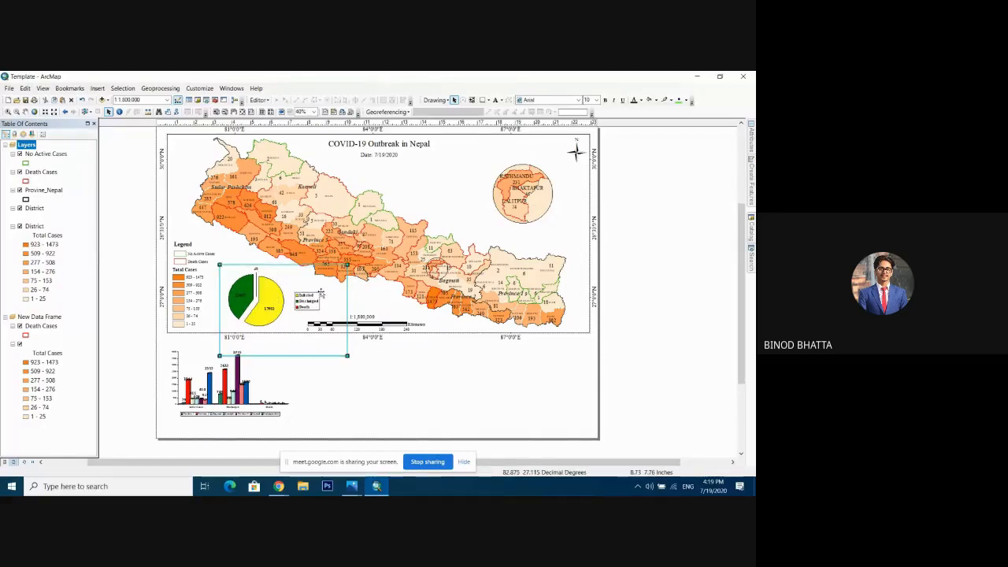
{"action": "left_click", "coordinate": [272, 300]}
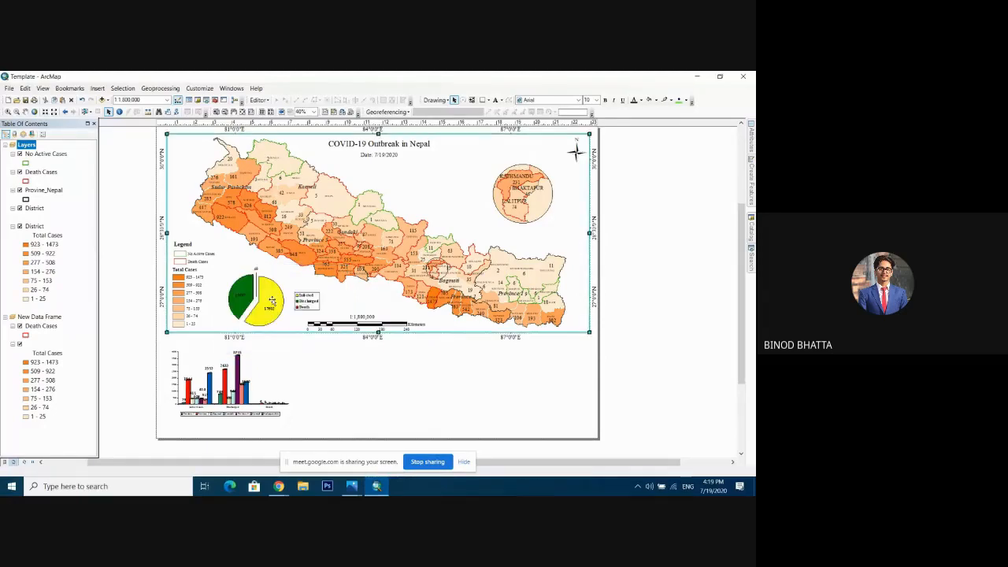
{"action": "left_click", "coordinate": [627, 267]}
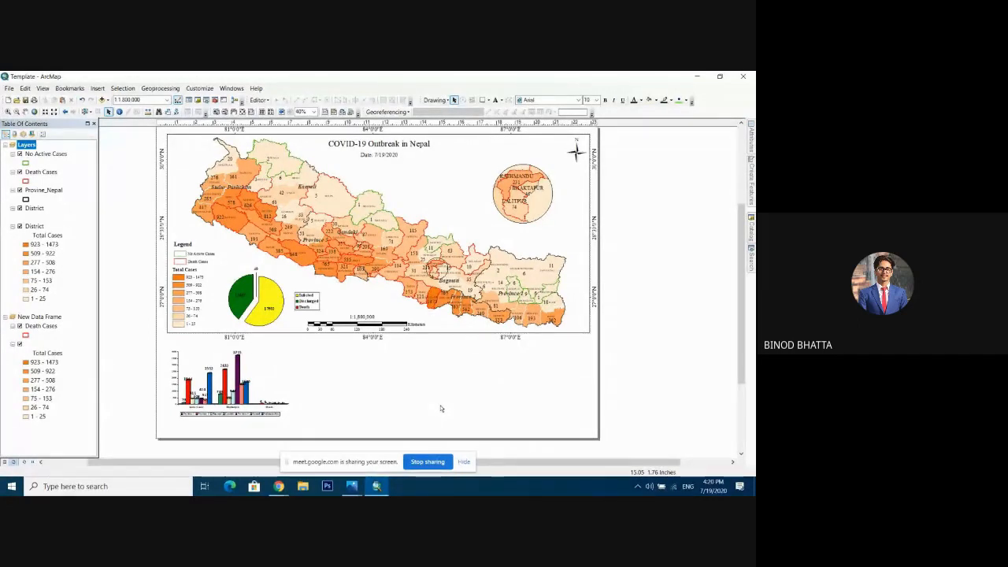
Step: Insert a new Microsoft Graph Chart object into the map layout
{"action": "left_click", "coordinate": [97, 87]}
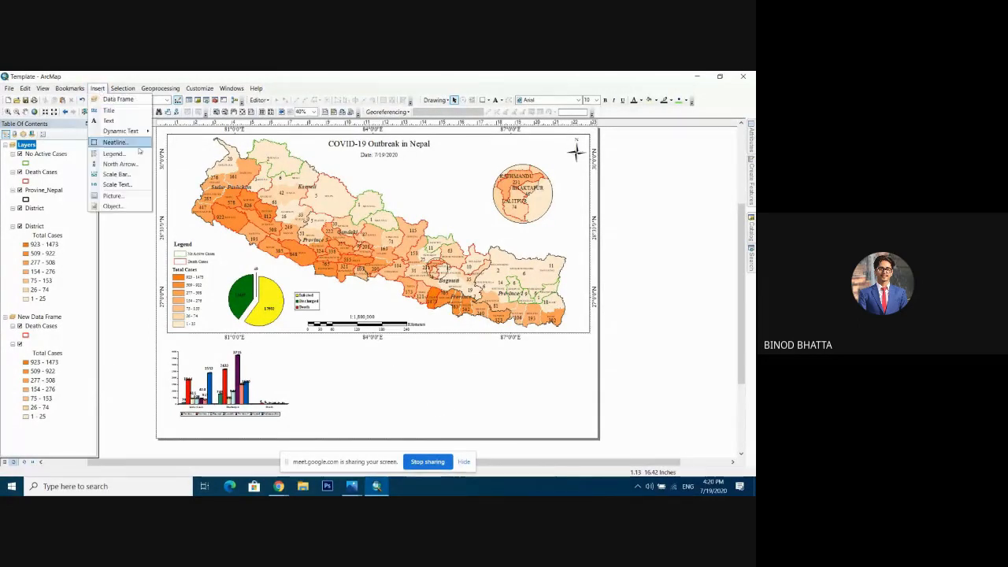
{"action": "left_click", "coordinate": [142, 201]}
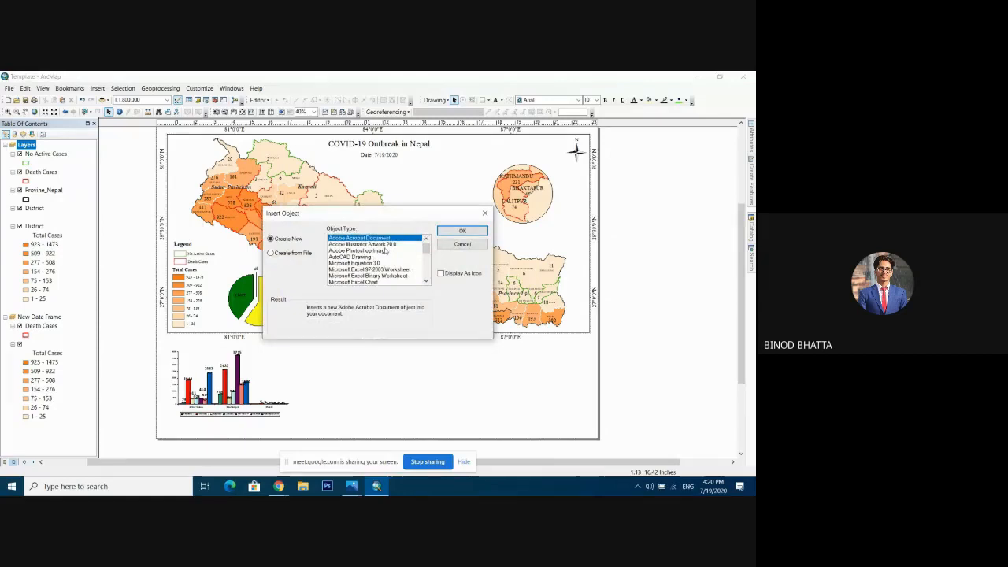
{"action": "scroll", "coordinate": [424, 281], "scroll_direction": "down", "scroll_amount": 5}
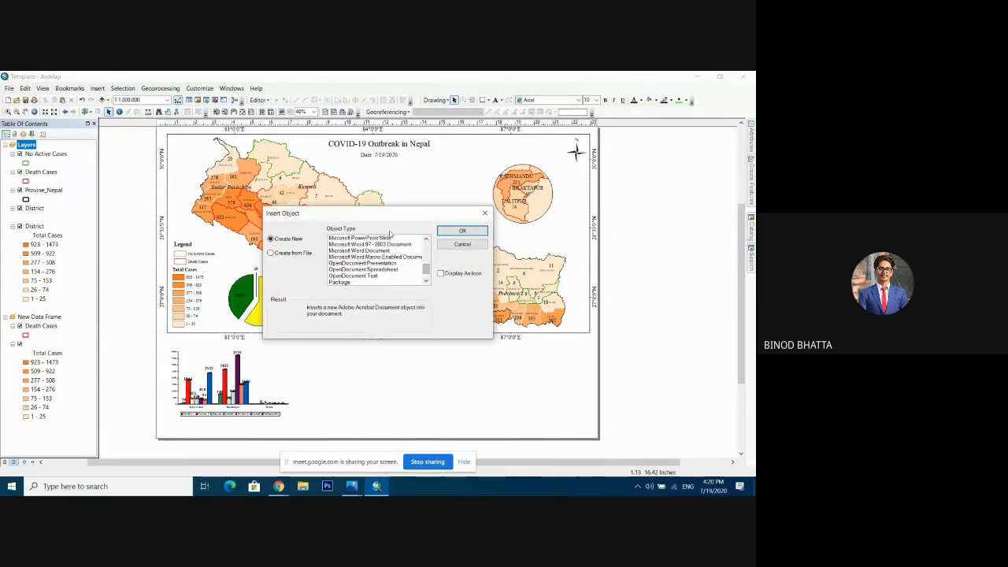
{"action": "left_click", "coordinate": [425, 239]}
{"action": "left_click", "coordinate": [425, 239]}
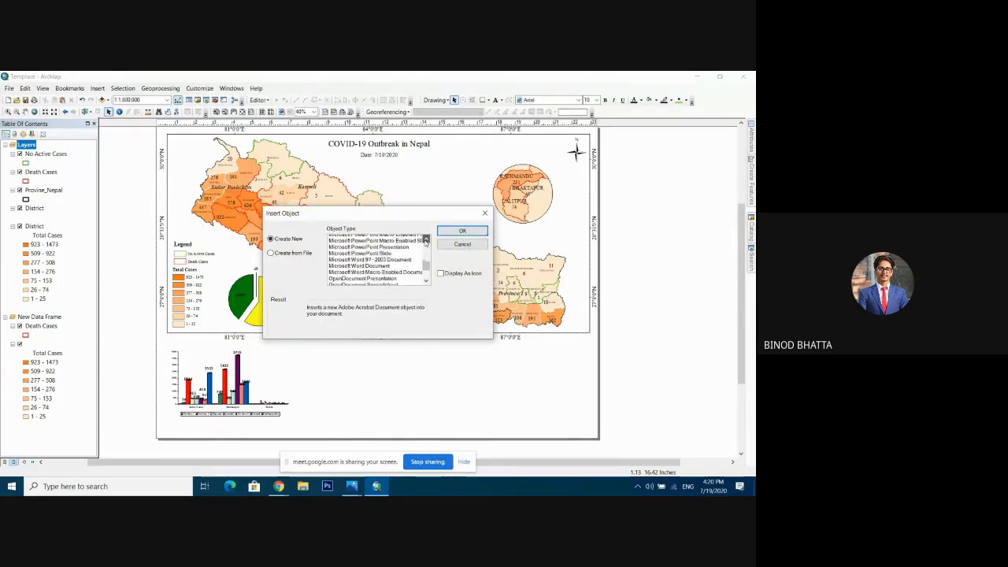
{"action": "left_click", "coordinate": [425, 239]}
{"action": "left_click", "coordinate": [425, 238]}
{"action": "left_click", "coordinate": [425, 238]}
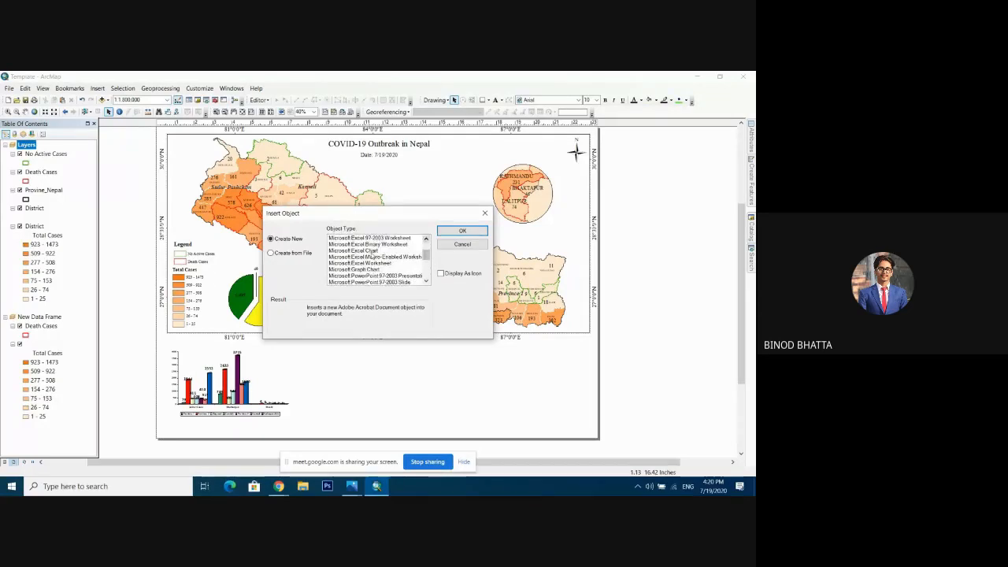
{"action": "left_click", "coordinate": [370, 269]}
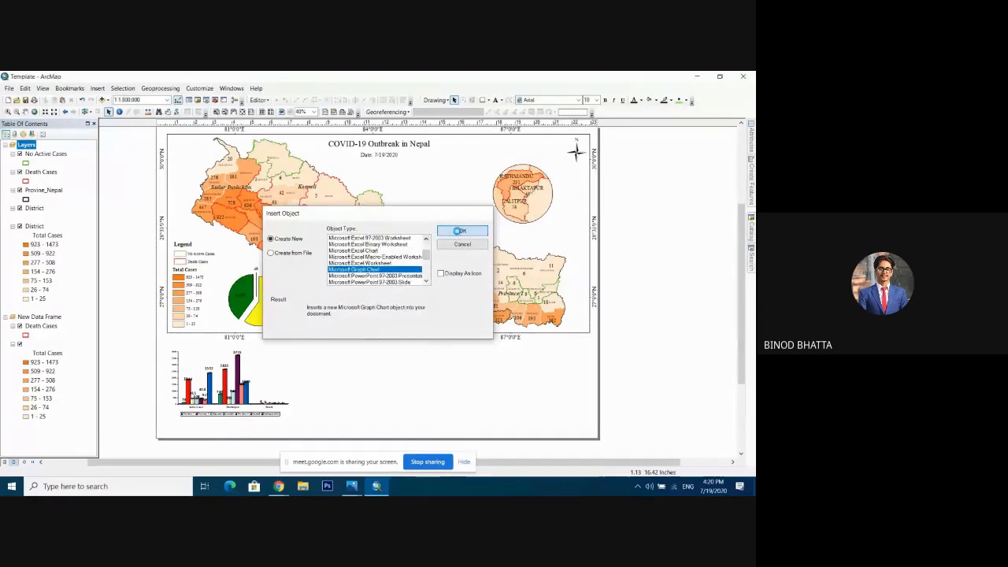
{"action": "left_click", "coordinate": [462, 230]}
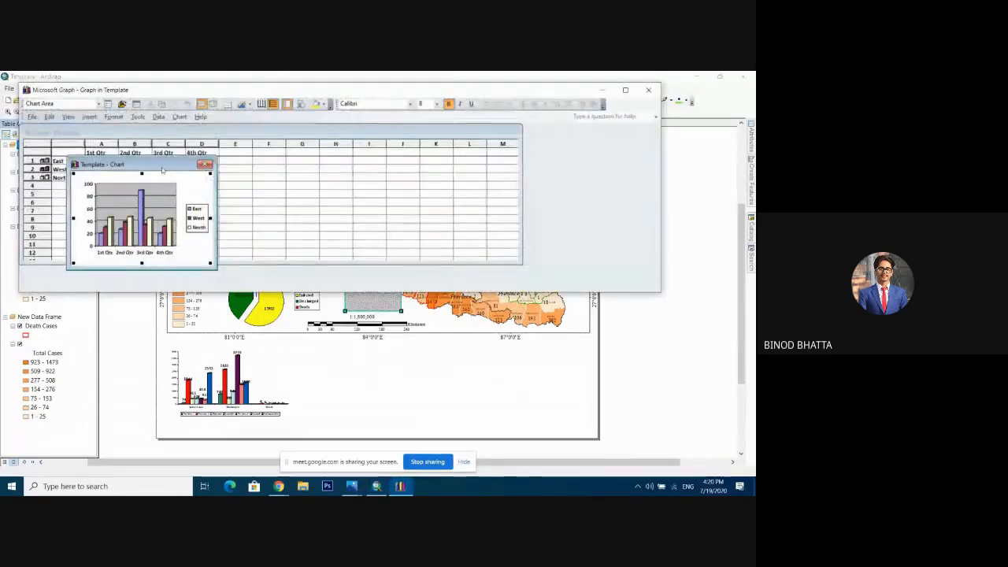
Step: Clear the sample quarter data from columns A to D of the new chart's datasheet
{"action": "left_click", "coordinate": [103, 149]}
{"action": "left_click", "coordinate": [101, 145]}
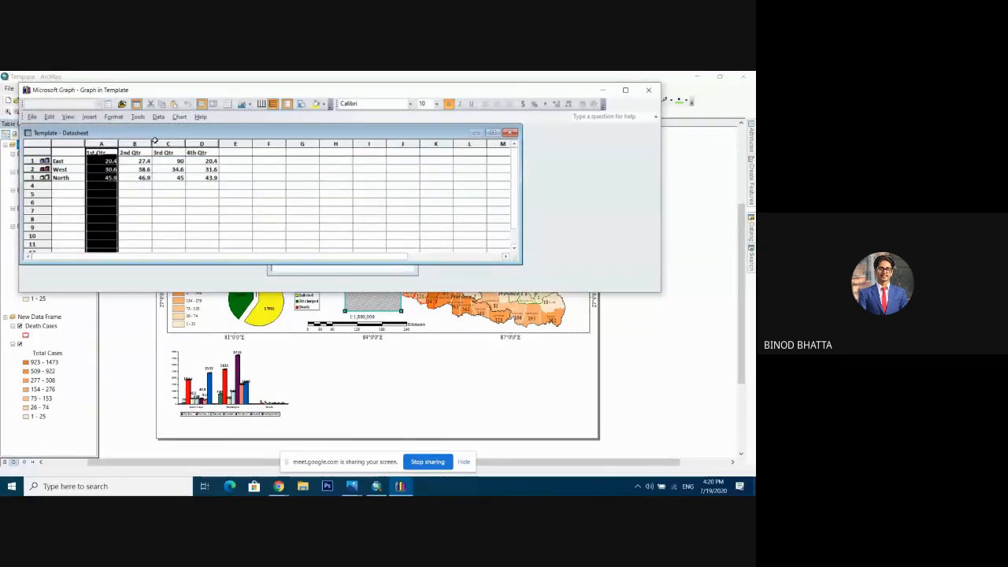
{"action": "left_click", "coordinate": [140, 145], "text": "shift"}
{"action": "left_click", "coordinate": [164, 145], "text": "shift"}
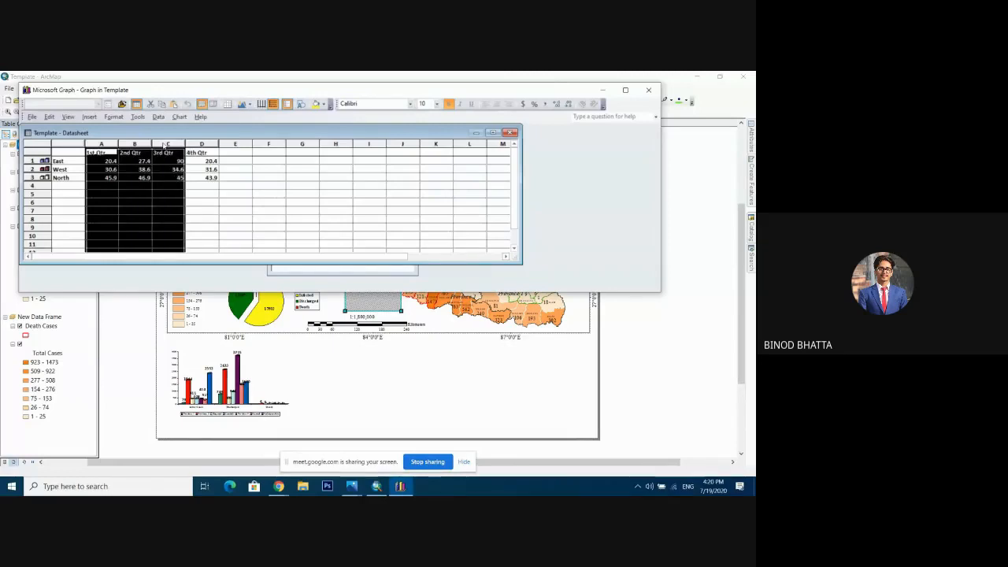
{"action": "left_click", "coordinate": [195, 144], "text": "shift"}
{"action": "right_click", "coordinate": [195, 144]}
{"action": "left_click", "coordinate": [228, 196]}
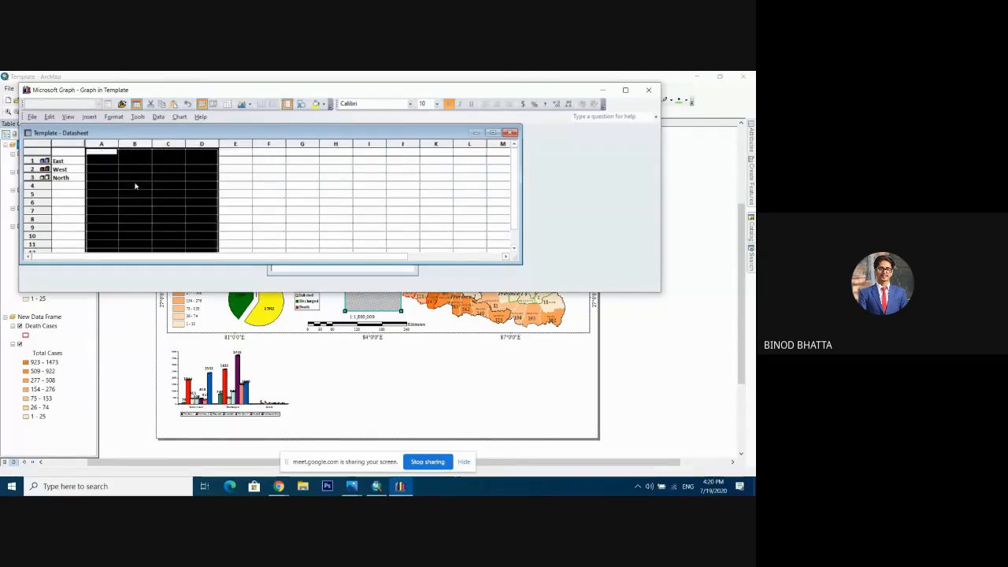
Step: Clear the sample labels East, West and North from rows 1 to 3 of the datasheet
{"action": "left_click", "coordinate": [34, 160]}
{"action": "left_click", "coordinate": [35, 168], "text": "shift"}
{"action": "left_click", "coordinate": [36, 178], "text": "shift"}
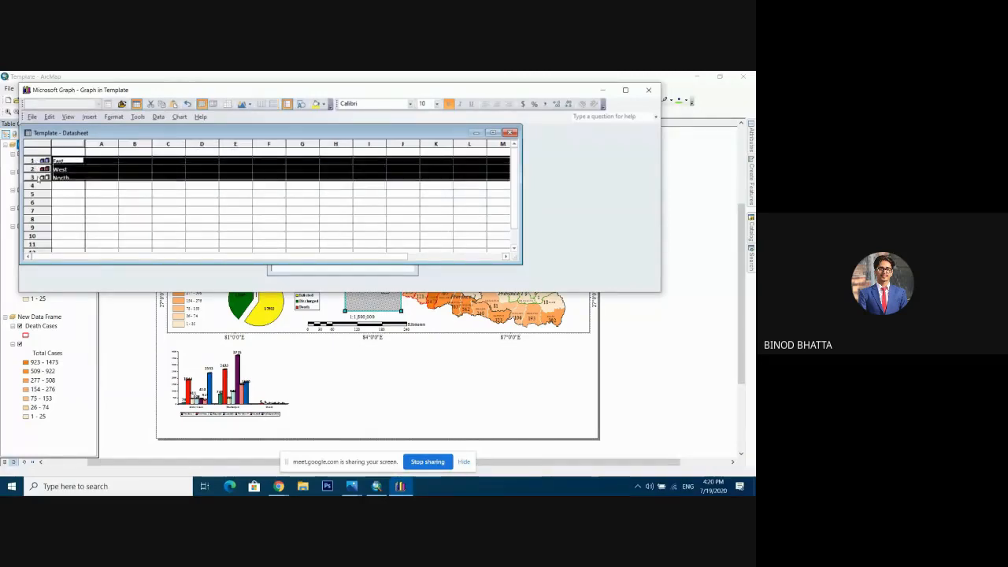
{"action": "right_click", "coordinate": [34, 169]}
{"action": "left_click", "coordinate": [66, 226]}
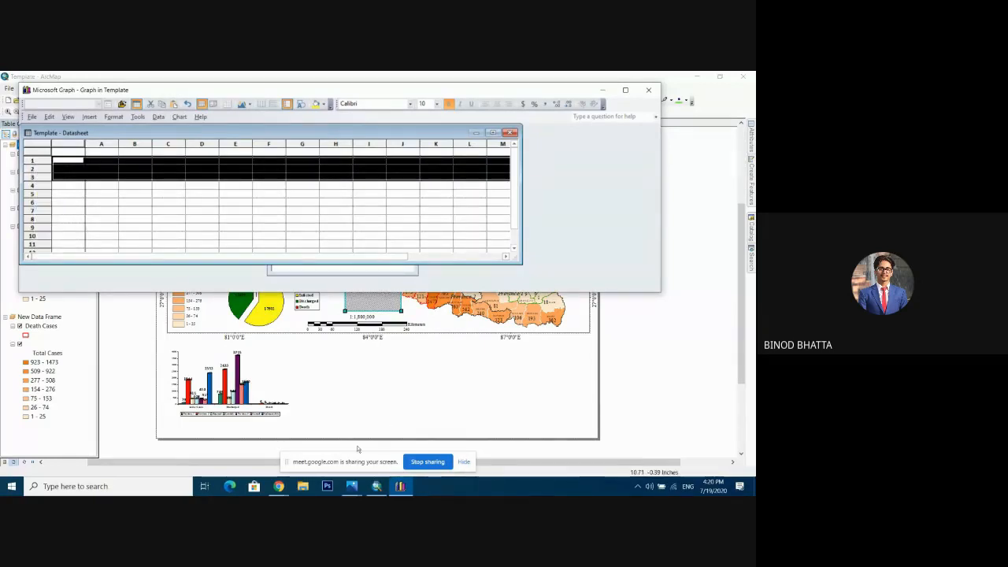
Step: Switch to the health ministry report image in Photos and zoom in on the age group wise distribution of COVID-19 cases
{"action": "mouse_move", "coordinate": [351, 486]}
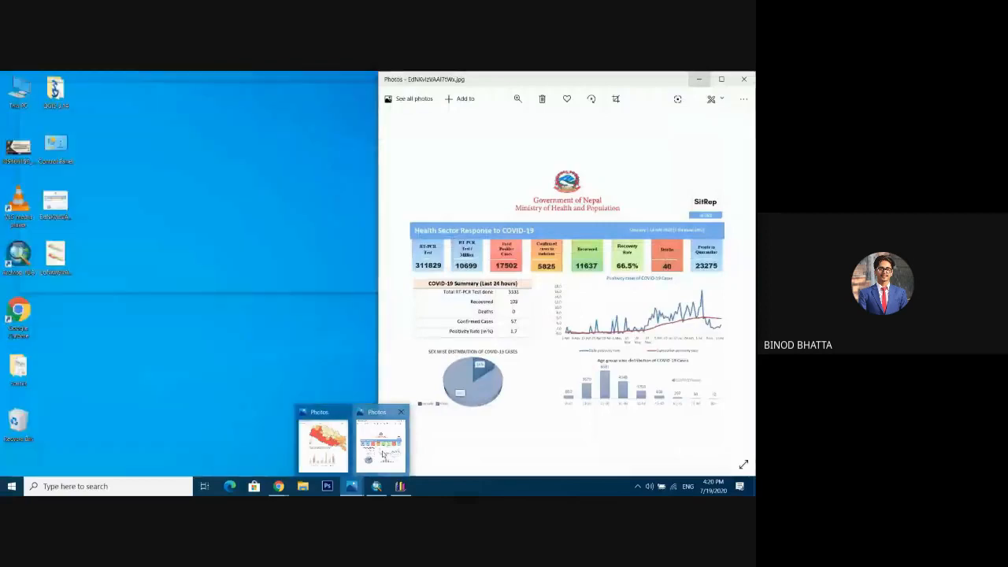
{"action": "left_click", "coordinate": [384, 455]}
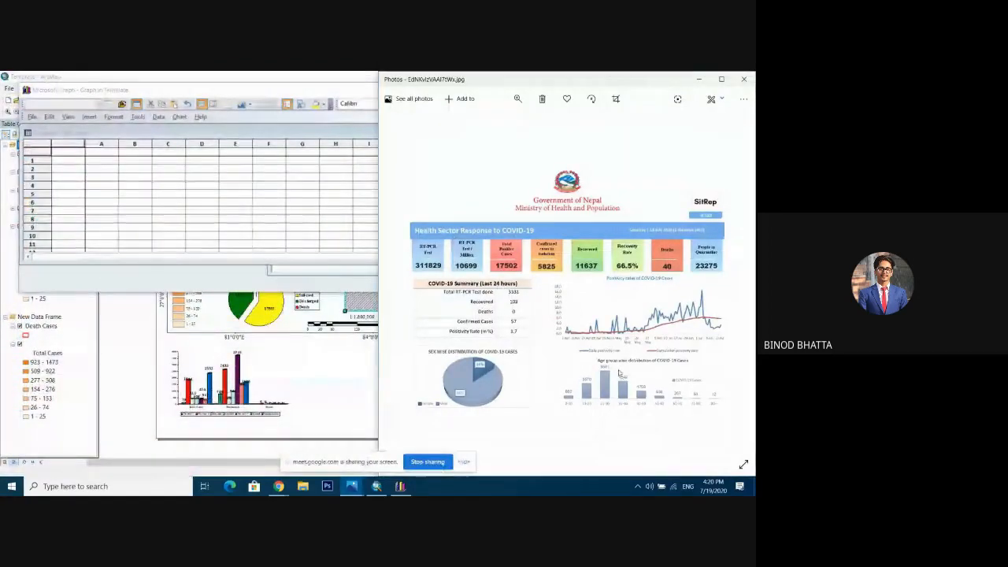
{"action": "scroll", "coordinate": [626, 376], "scroll_direction": "up", "scroll_amount": 2}
{"action": "scroll", "coordinate": [626, 376], "scroll_direction": "down", "scroll_amount": 2}
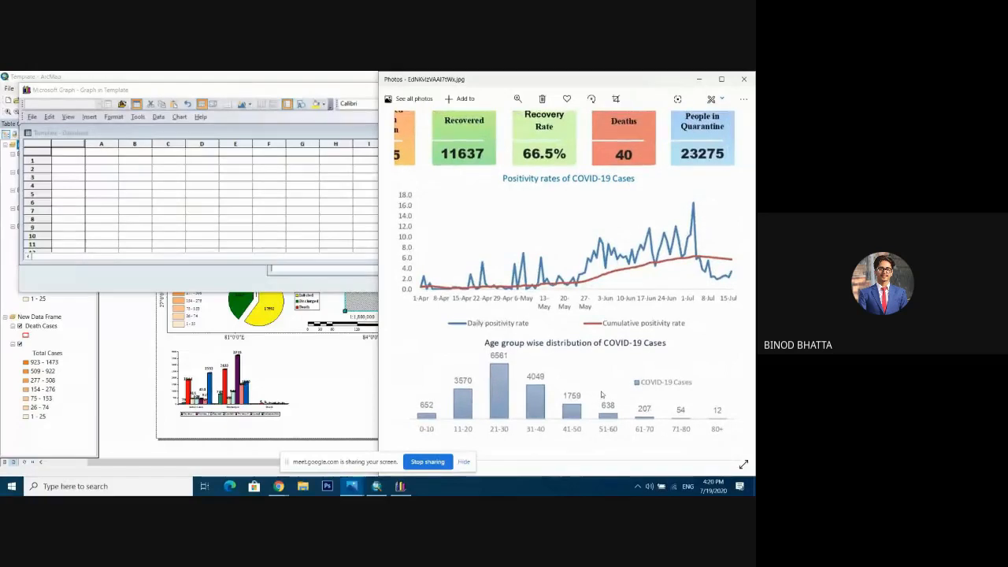
Step: In the Microsoft Graph datasheet, enter the header Age Group in the label column and 0-10 in row 1
{"action": "left_click", "coordinate": [63, 151]}
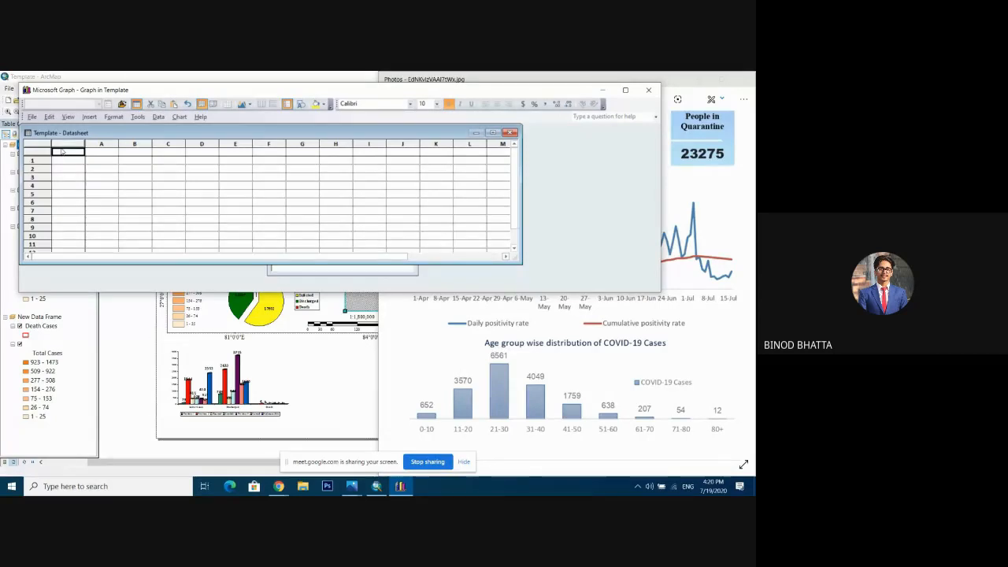
{"action": "type", "text": "Age G"}
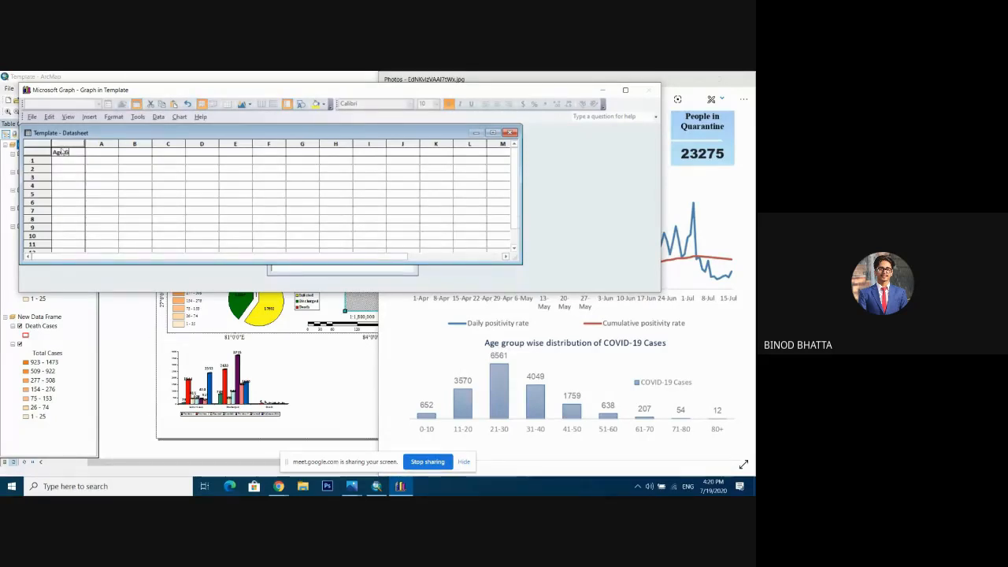
{"action": "type", "text": "roup"}
{"action": "key", "text": "Return"}
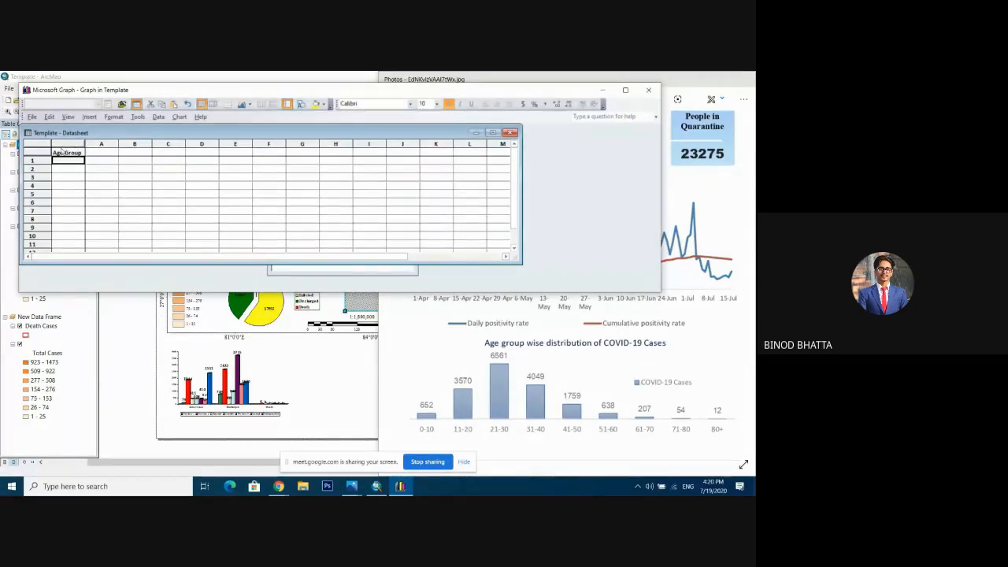
{"action": "type", "text": "0-"}
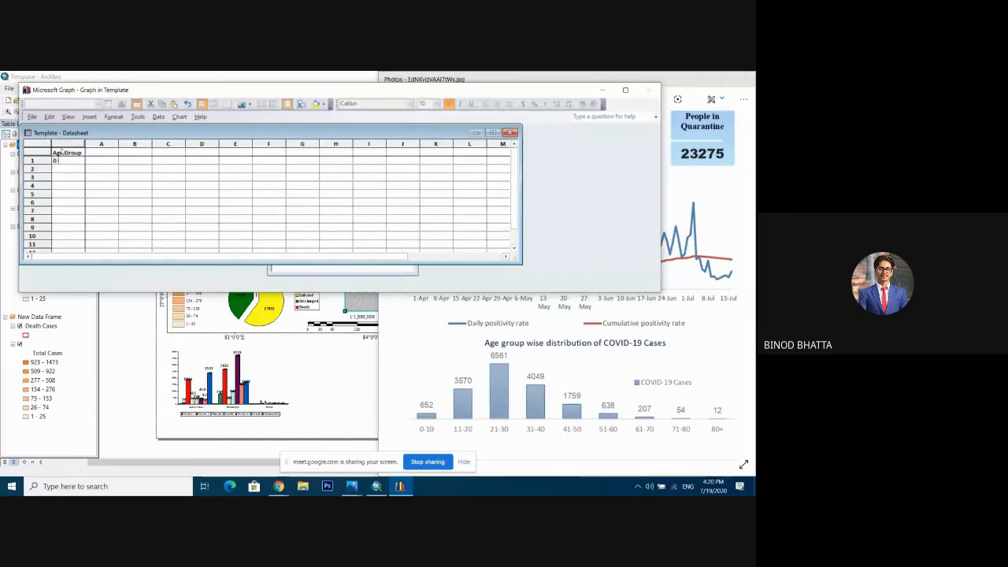
{"action": "type", "text": "10"}
{"action": "key", "text": "Return"}
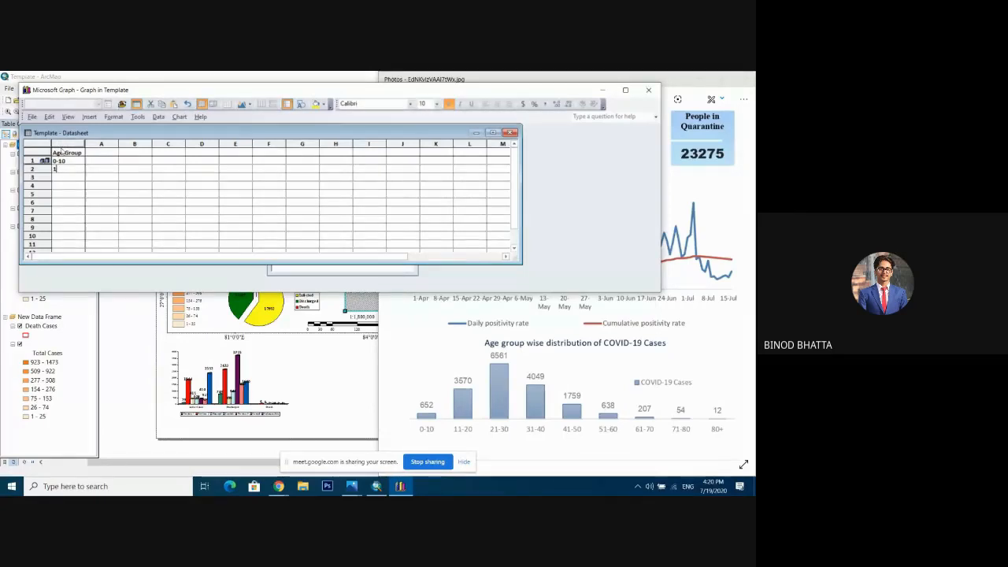
Step: Try to enter 11-20 as the age group label in row 2 of the datasheet
{"action": "type", "text": "11-20"}
{"action": "key", "text": "Return"}
{"action": "key", "text": "Up"}
{"action": "type", "text": "11-20"}
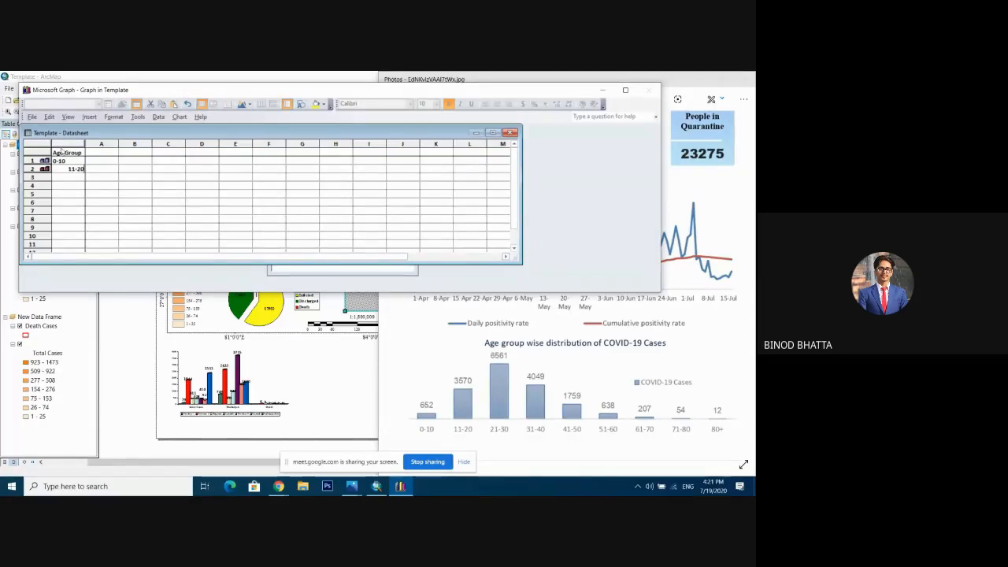
{"action": "key", "text": "Return"}
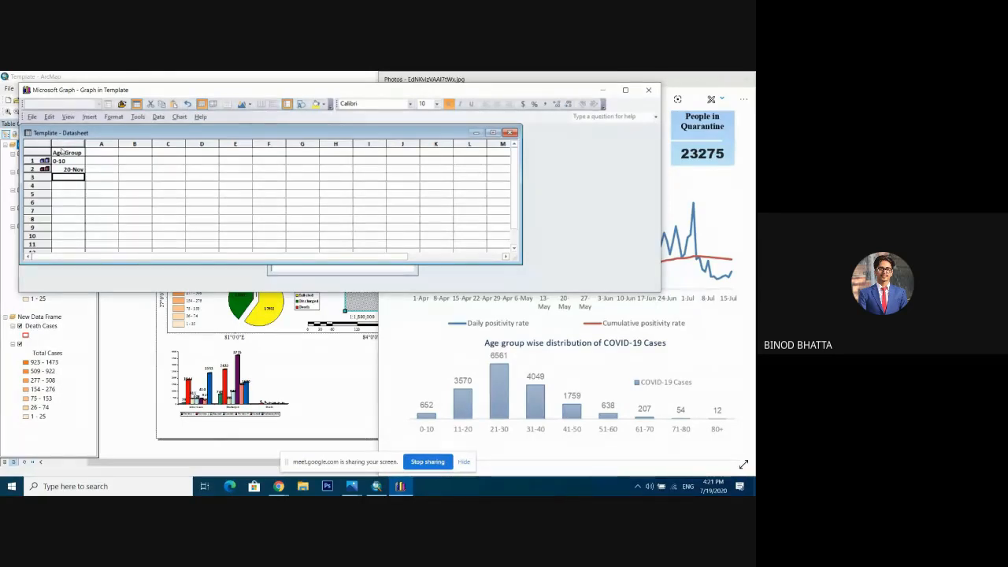
Step: Enter the age group labels 21-30, 31-40 and 41-50 in rows 3 to 5 of the datasheet
{"action": "type", "text": "21-30"}
{"action": "key", "text": "Return"}
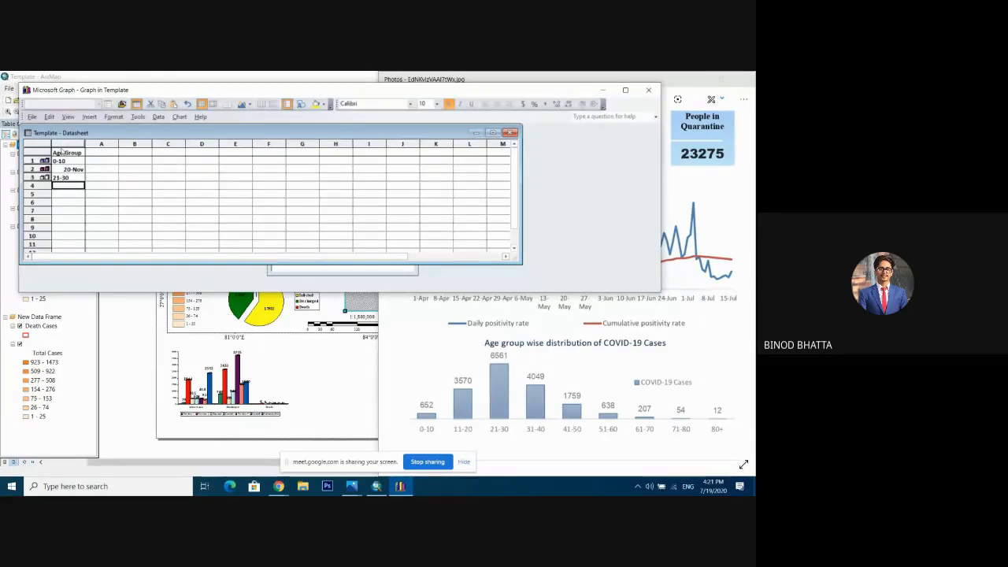
{"action": "type", "text": "31-"}
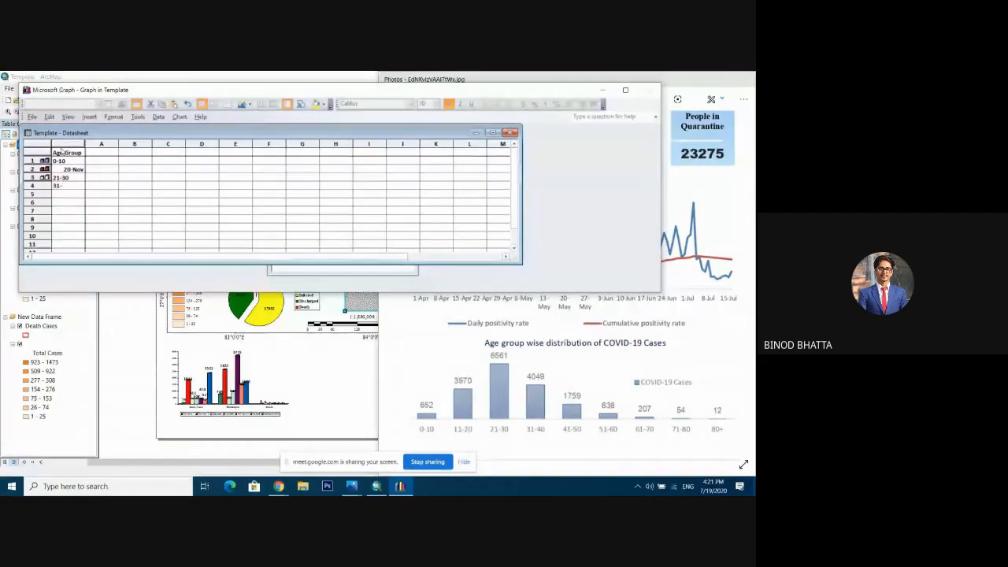
{"action": "type", "text": "40"}
{"action": "key", "text": "Return"}
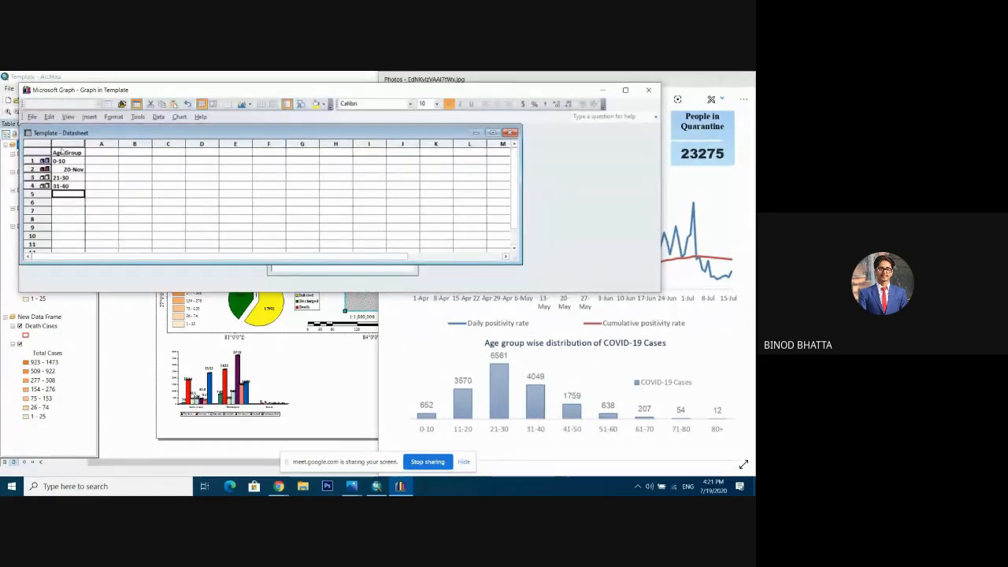
{"action": "type", "text": "41-"}
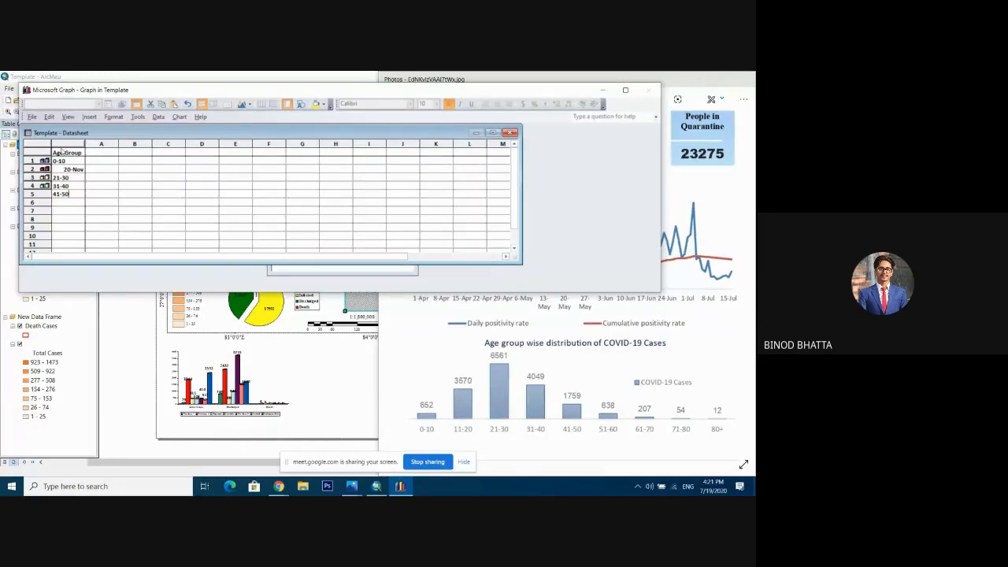
{"action": "type", "text": "50"}
{"action": "key", "text": "Return"}
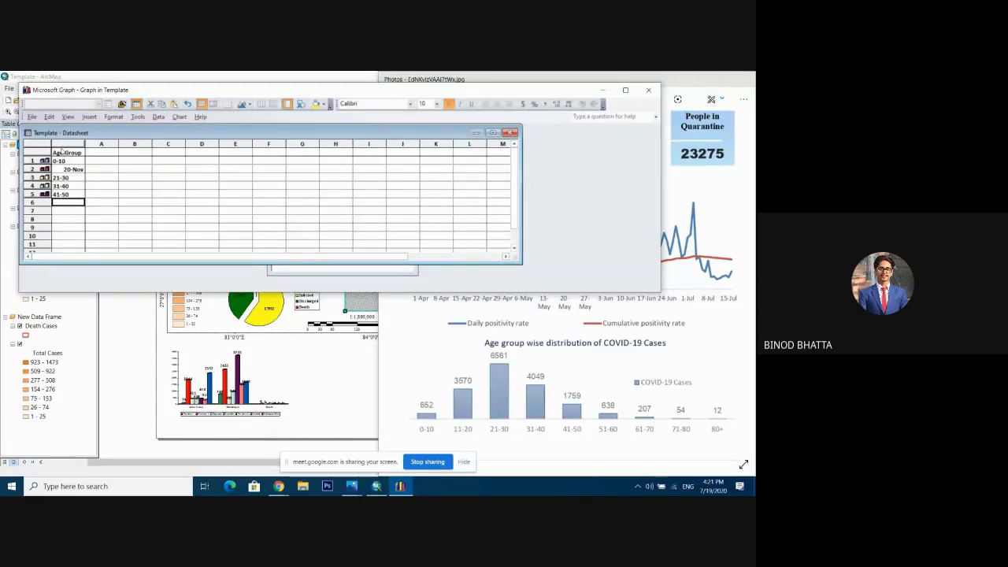
Step: Enter the age group labels 51-60, 61-70, 71-80 and 80+ in rows 6 to 9 of the datasheet
{"action": "type", "text": "51-60"}
{"action": "key", "text": "Return"}
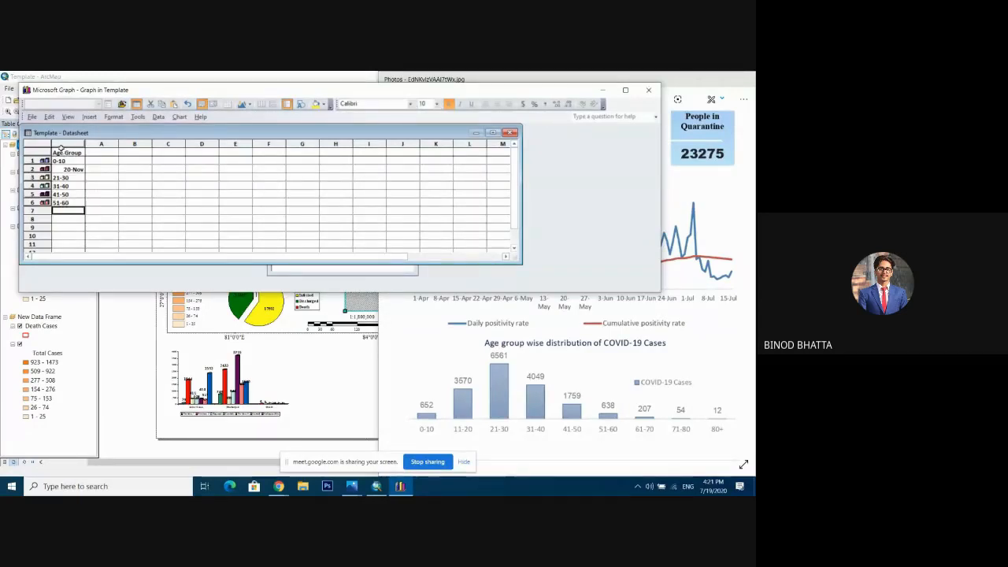
{"action": "type", "text": "61-70"}
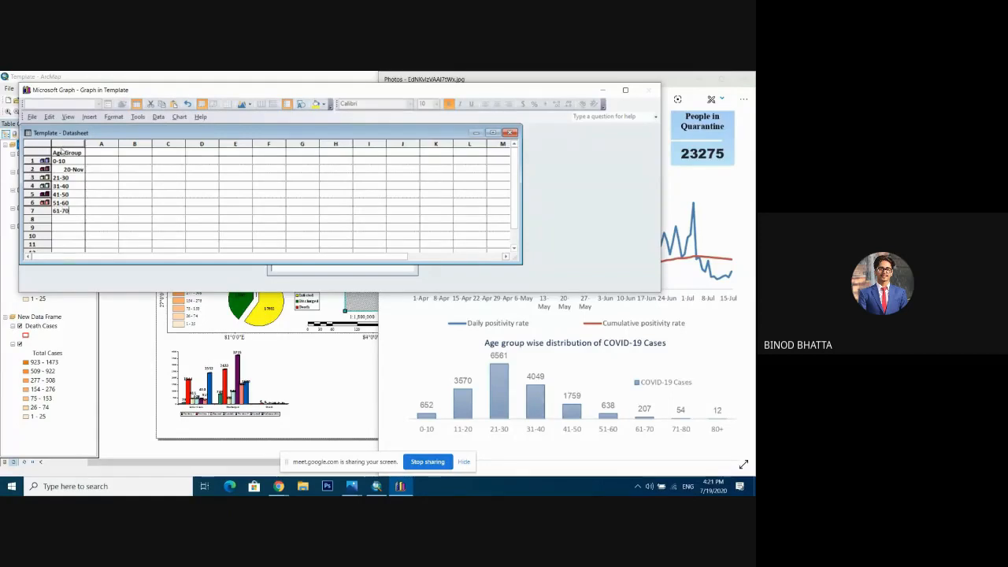
{"action": "key", "text": "Return"}
{"action": "type", "text": "71-80"}
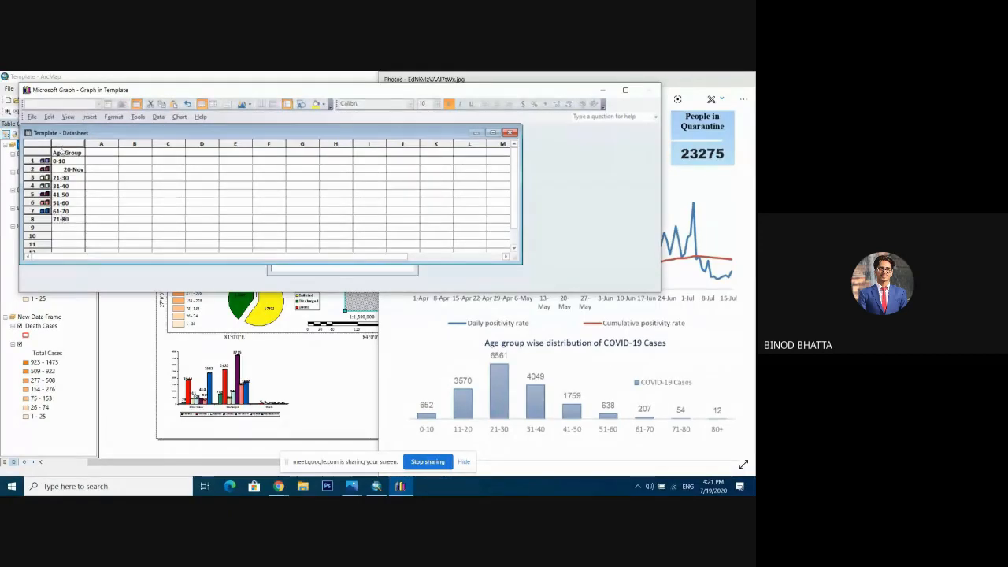
{"action": "key", "text": "Return"}
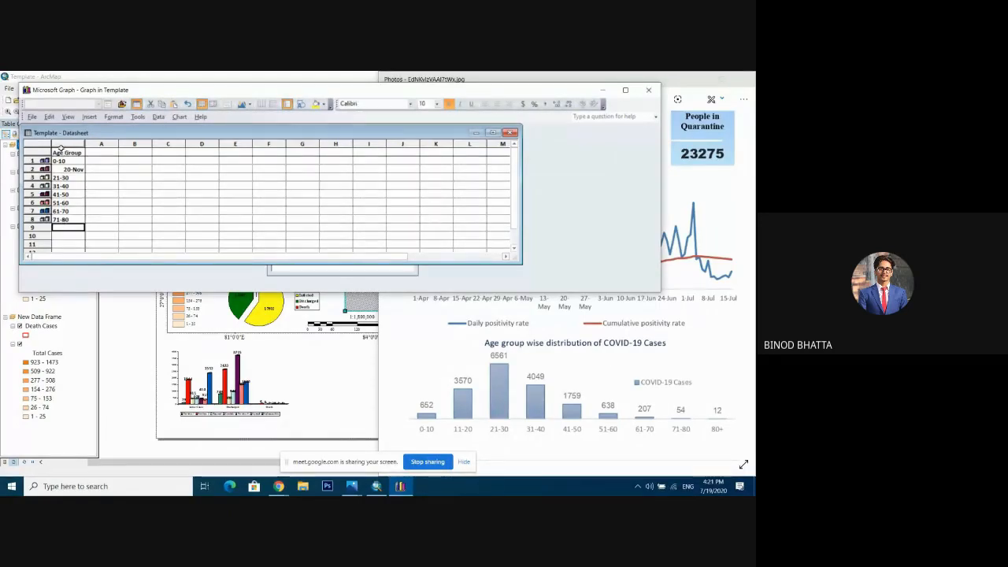
{"action": "type", "text": "81"}
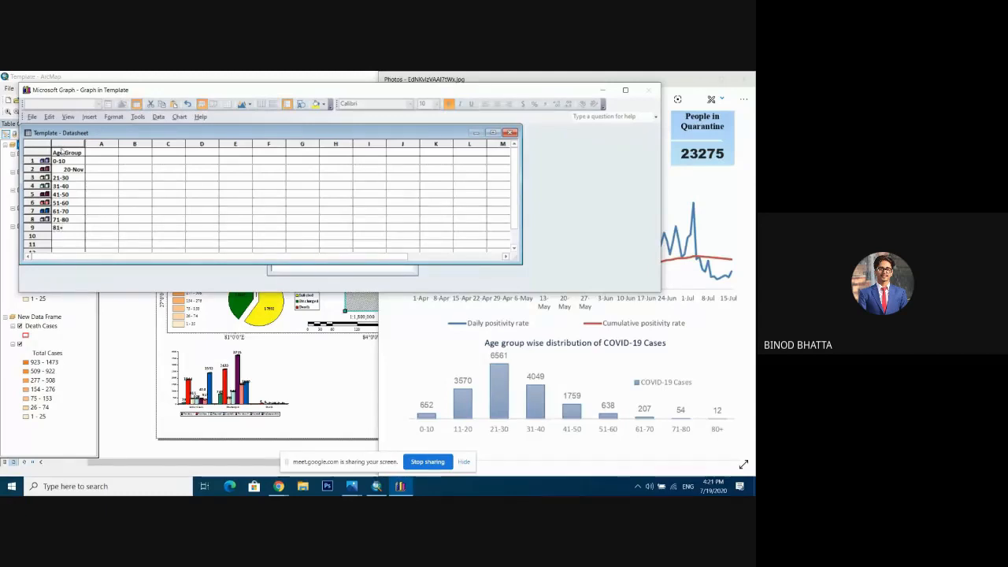
{"action": "key", "text": "BackSpace"}
{"action": "type", "text": "0+"}
{"action": "left_click", "coordinate": [80, 168]}
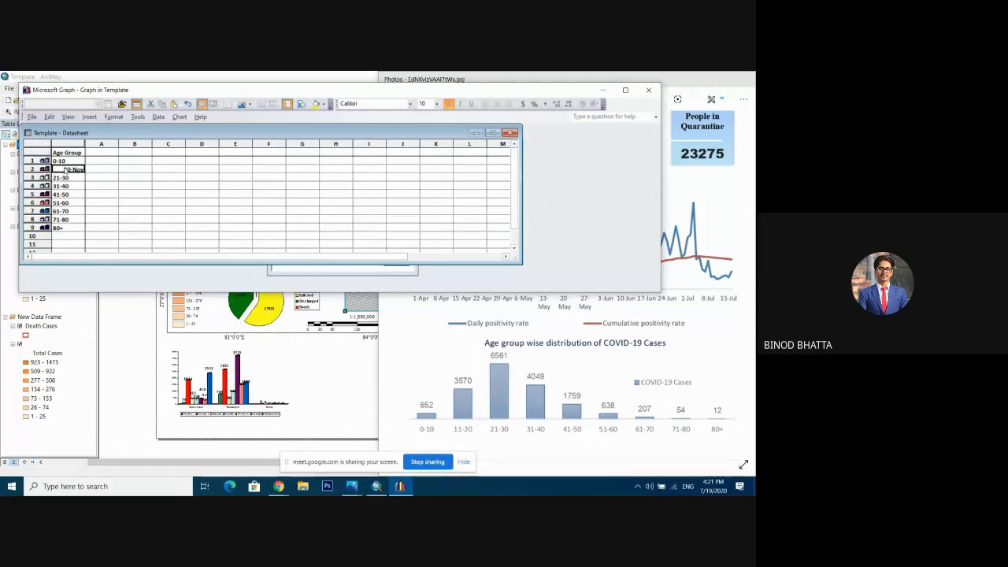
{"action": "right_click", "coordinate": [66, 169]}
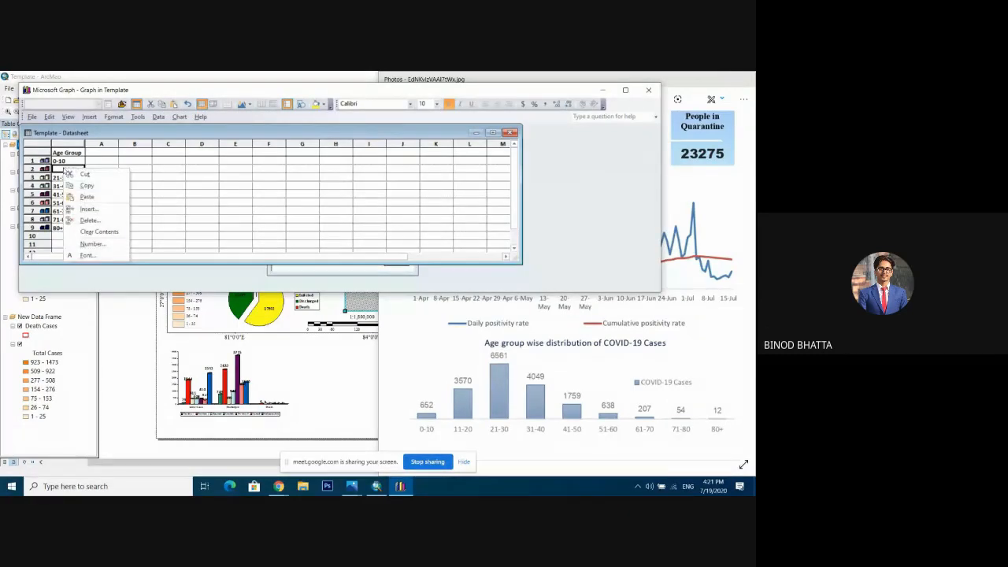
{"action": "left_click", "coordinate": [90, 245]}
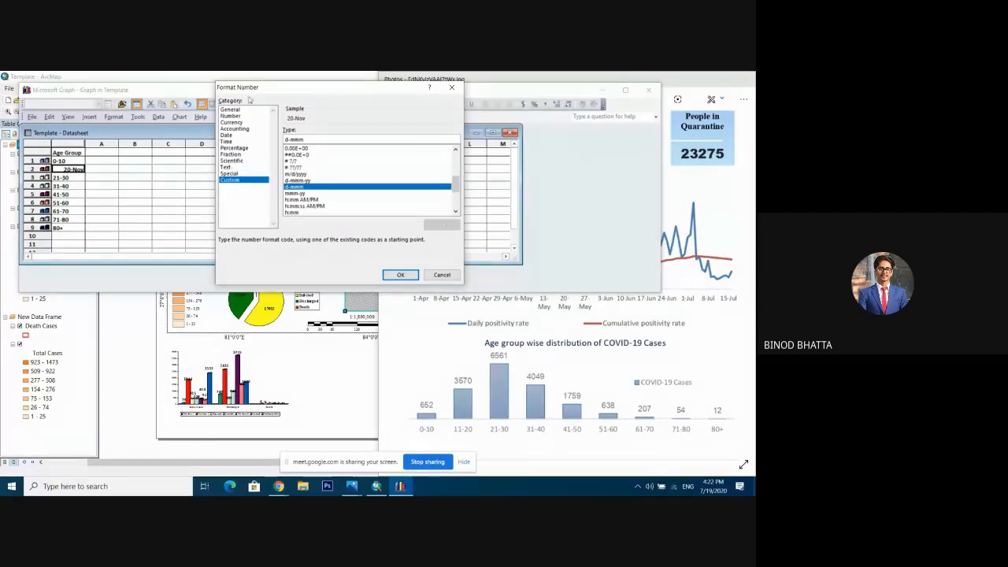
{"action": "left_click", "coordinate": [453, 87]}
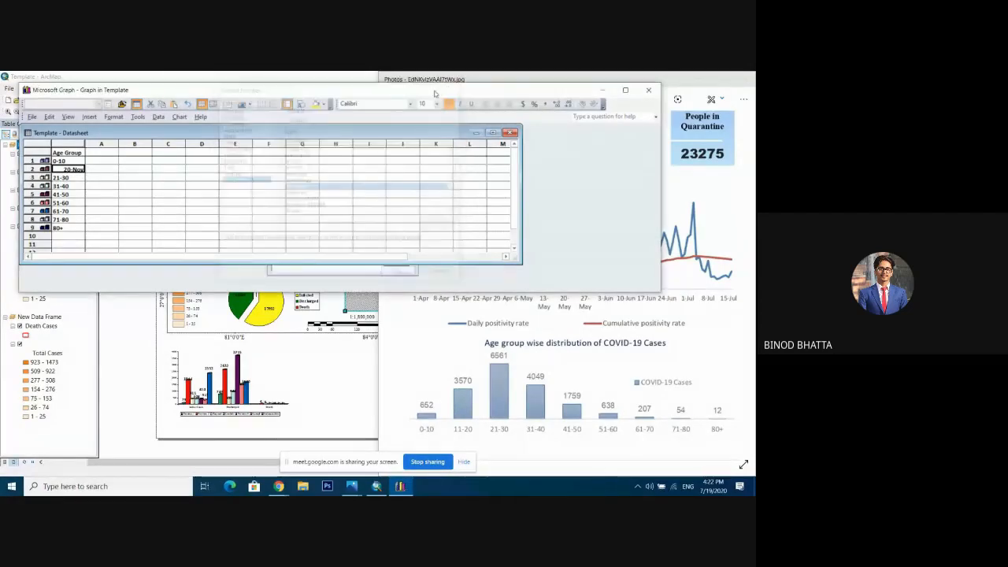
Step: Format the label cell of row 2 as Text and enter 11-20 in it
{"action": "right_click", "coordinate": [64, 168]}
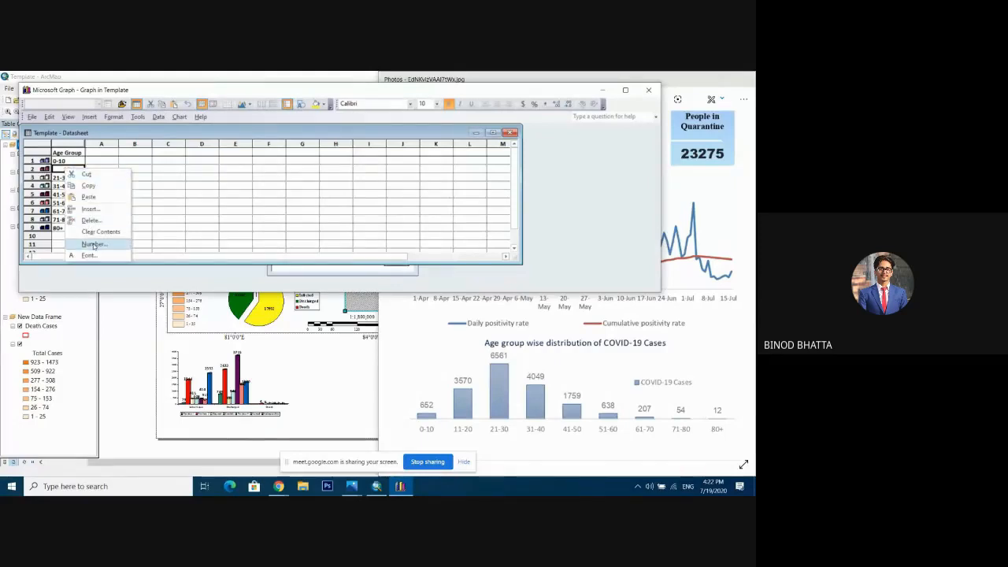
{"action": "left_click", "coordinate": [93, 245]}
{"action": "left_click", "coordinate": [231, 167]}
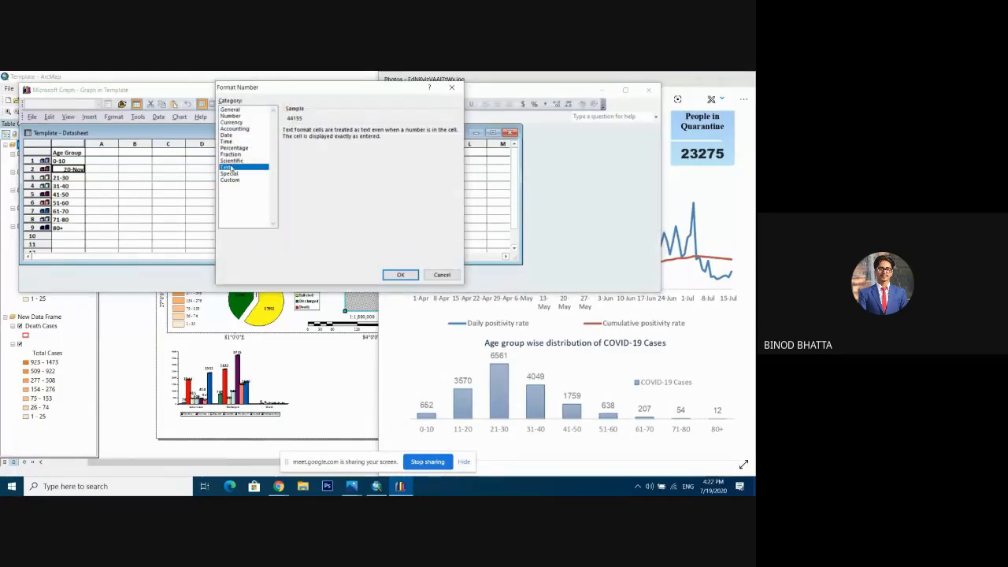
{"action": "left_click", "coordinate": [400, 275]}
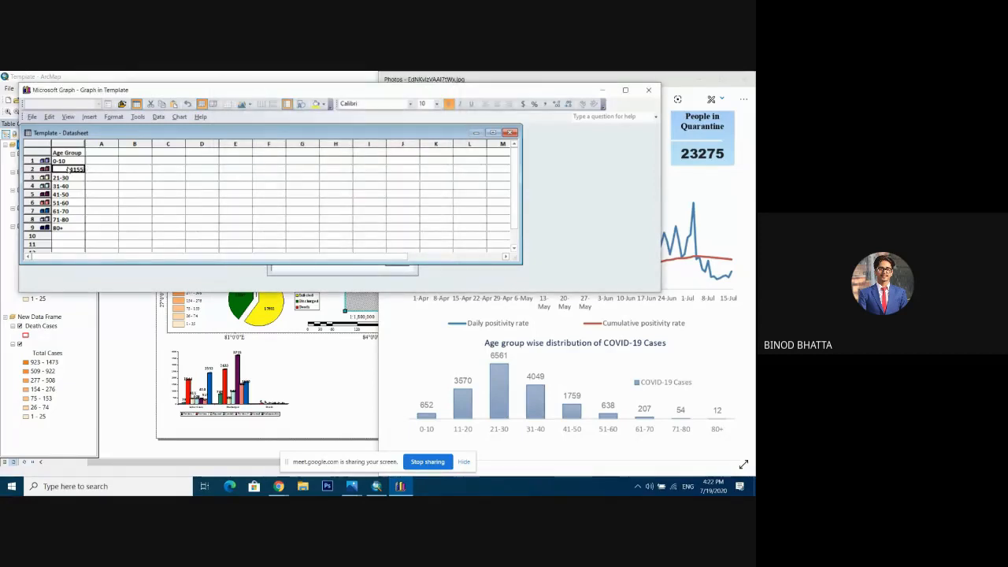
{"action": "type", "text": "11-20"}
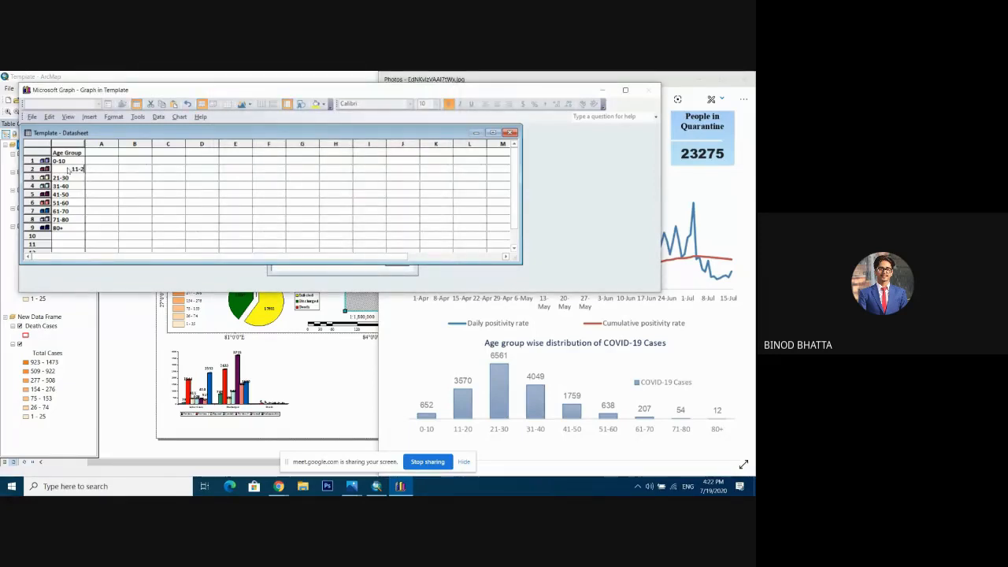
{"action": "key", "text": "Tab"}
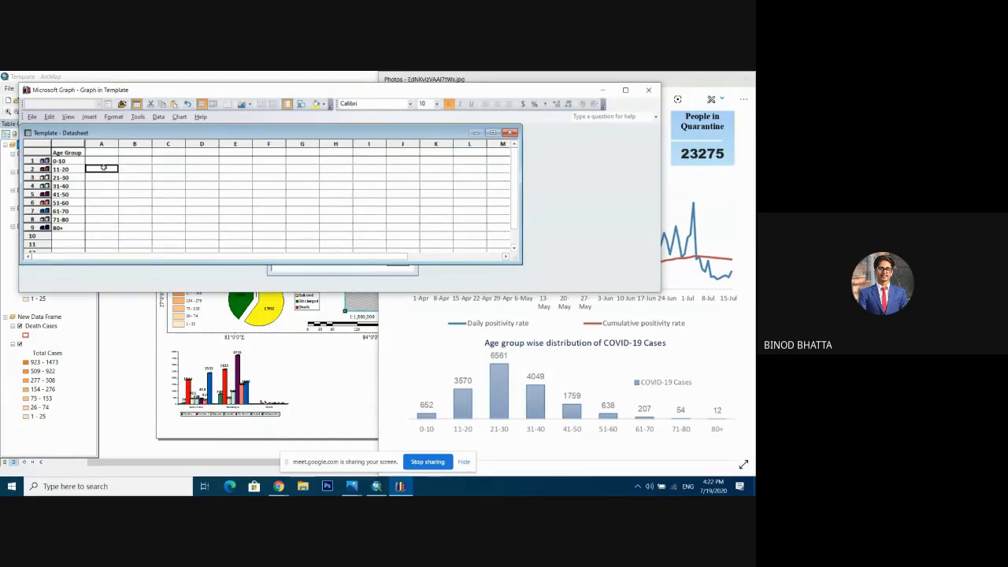
Step: In column A, enter the case counts 652, 3570 and 6561 for age groups 0-10, 11-20 and 21-30
{"action": "left_click", "coordinate": [101, 160]}
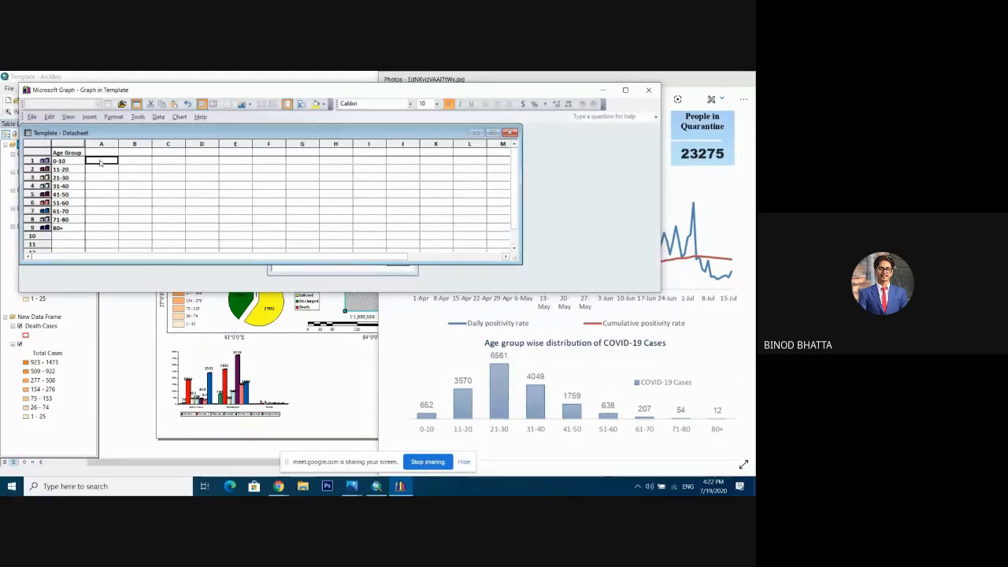
{"action": "type", "text": "652"}
{"action": "key", "text": "Return"}
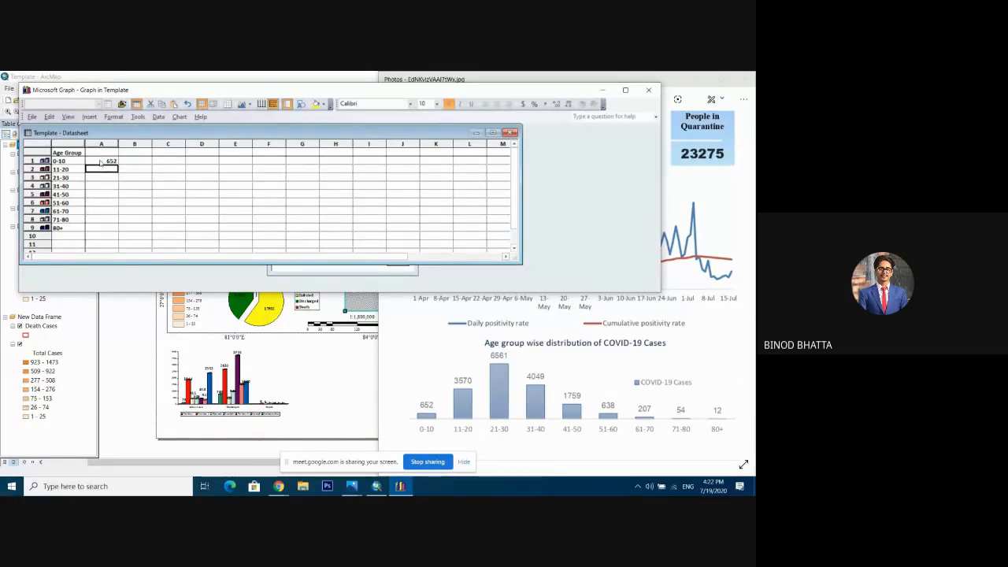
{"action": "type", "text": "357"}
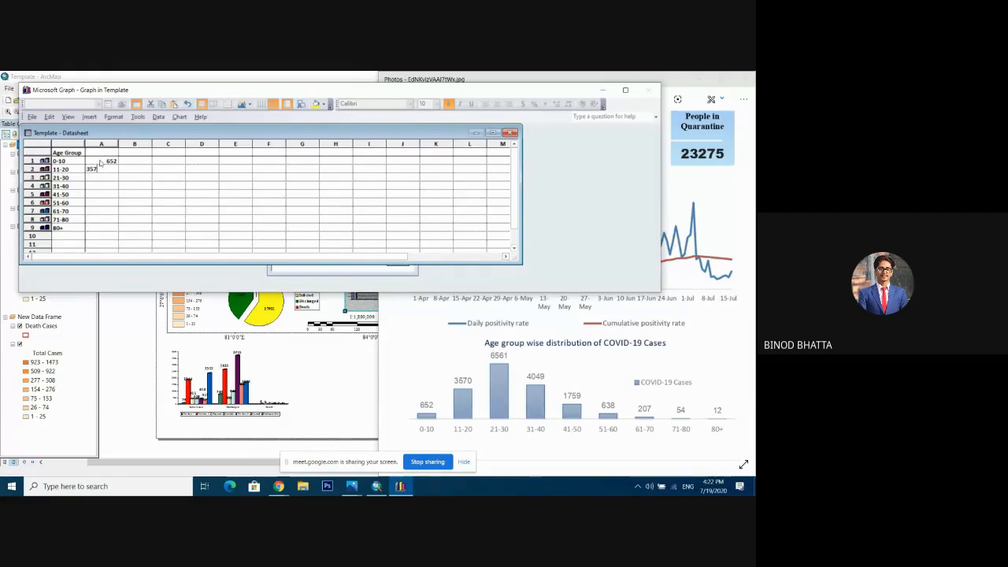
{"action": "type", "text": "0"}
{"action": "key", "text": "Return"}
{"action": "type", "text": "65"}
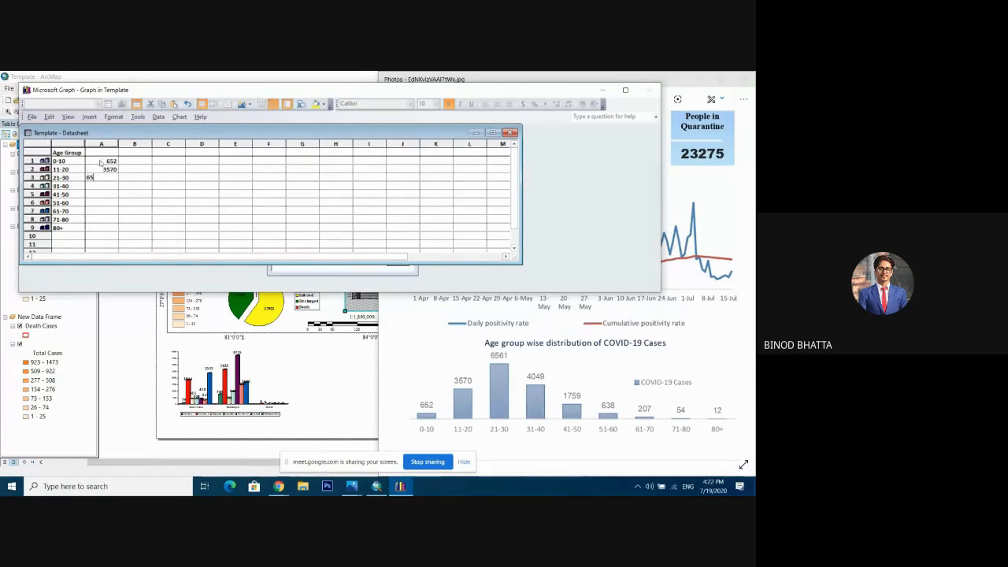
{"action": "type", "text": "61"}
{"action": "key", "text": "Return"}
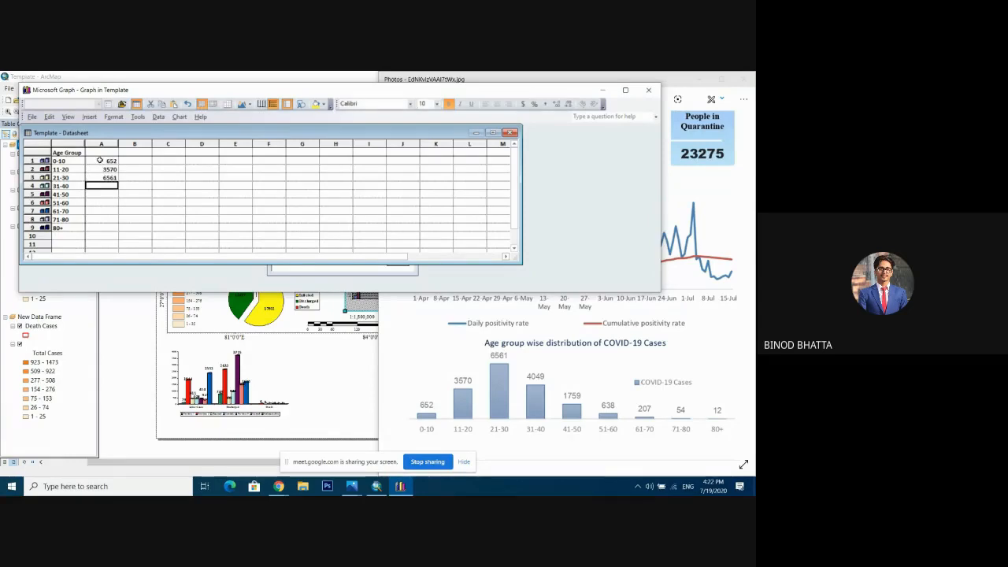
Step: In column A, enter the case counts 4049, 1759 and 638 for age groups 31-40, 41-50 and 51-60
{"action": "type", "text": "4049"}
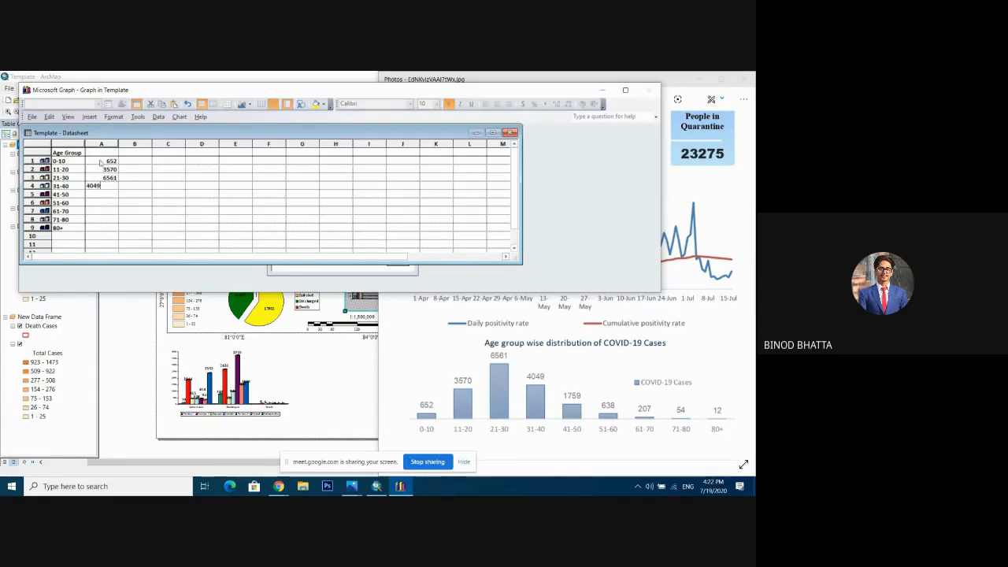
{"action": "key", "text": "Return"}
{"action": "type", "text": "1759"}
{"action": "key", "text": "Return"}
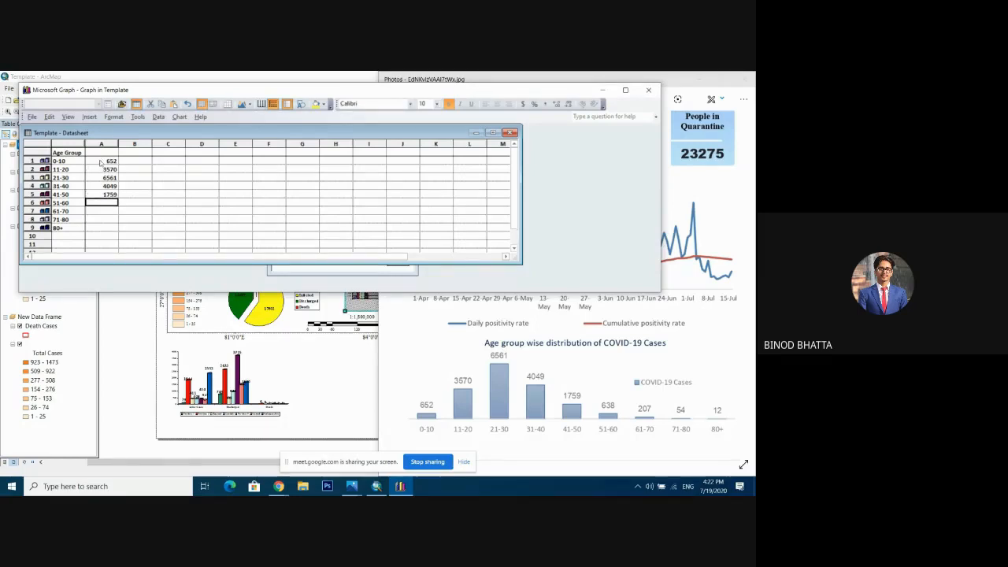
{"action": "type", "text": "638"}
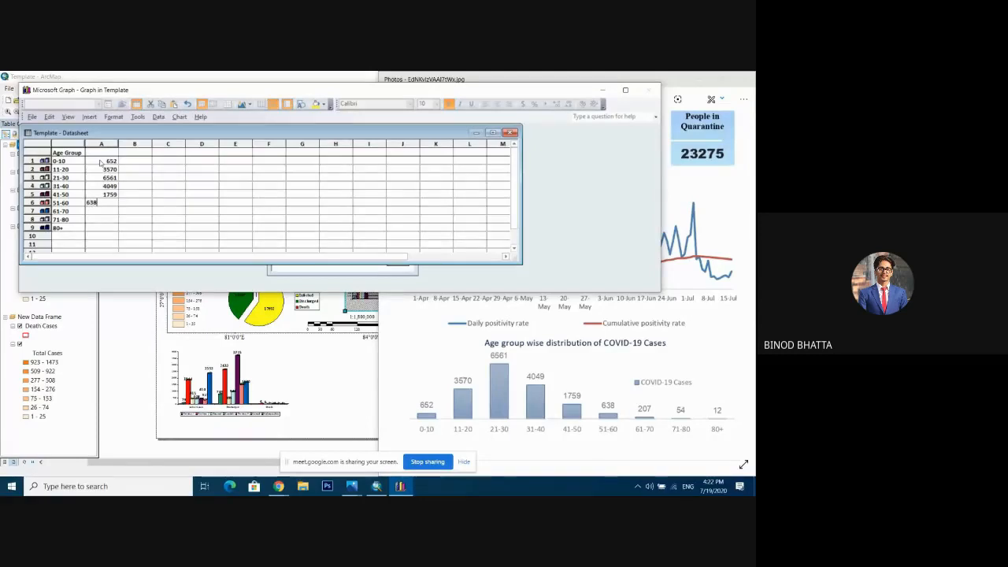
{"action": "key", "text": "Return"}
Step: In column A, enter the case counts 207, 54 and 12 for age groups 61-70, 71-80 and 80+
{"action": "type", "text": "207"}
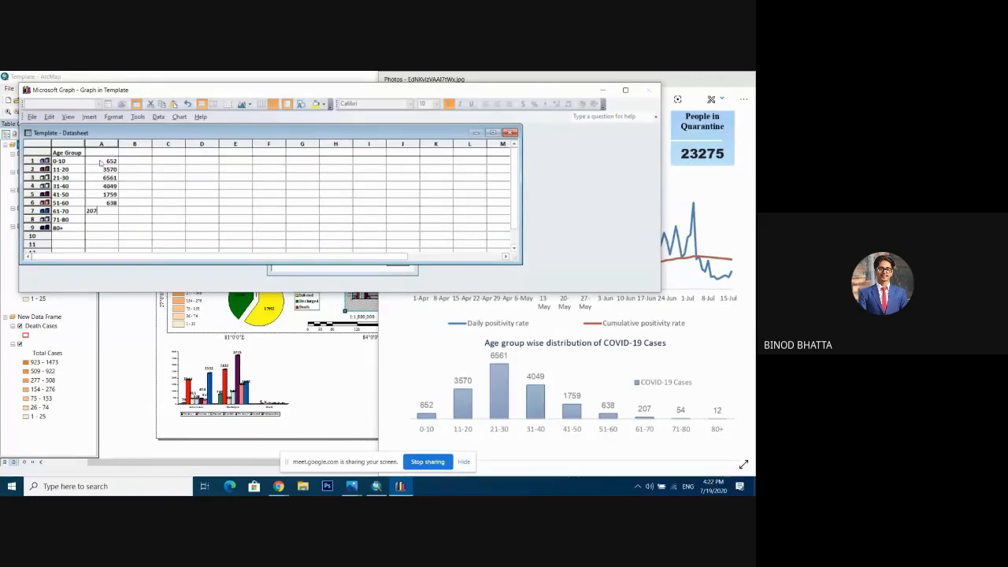
{"action": "key", "text": "Return"}
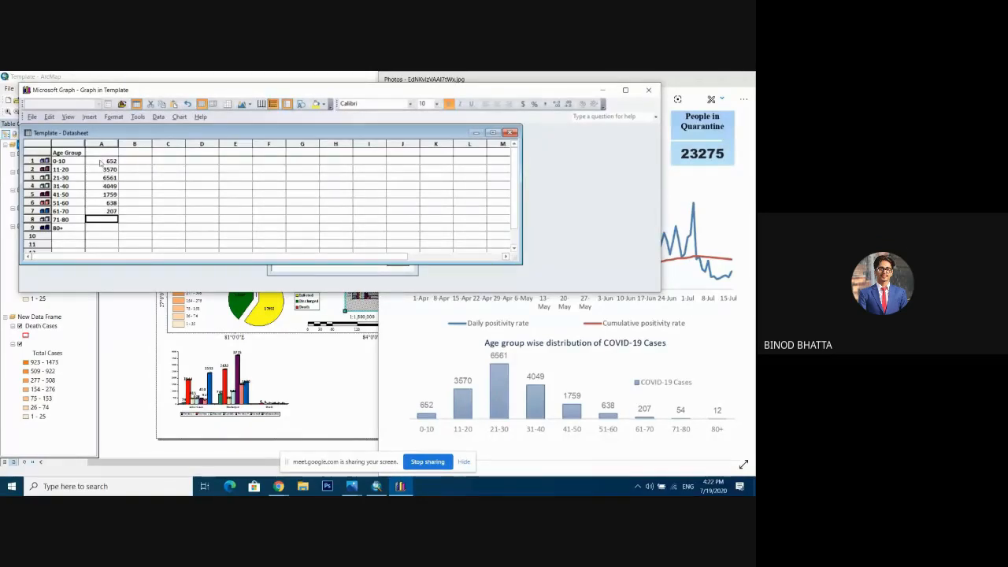
{"action": "type", "text": "54"}
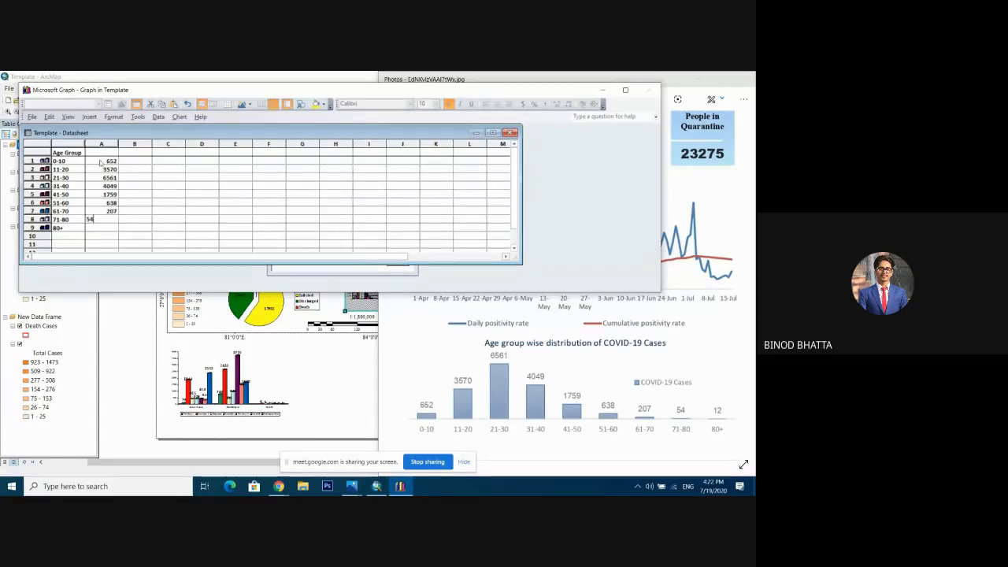
{"action": "key", "text": "Return"}
{"action": "type", "text": "12"}
{"action": "key", "text": "Return"}
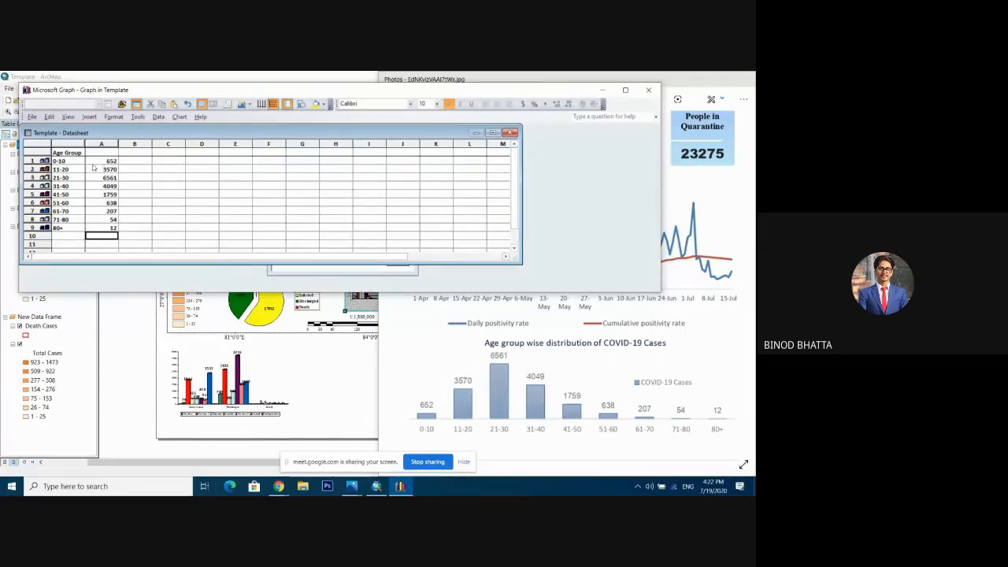
Step: Enlarge the age-group chart and change its type to Clustered Bar
{"action": "left_click", "coordinate": [136, 105]}
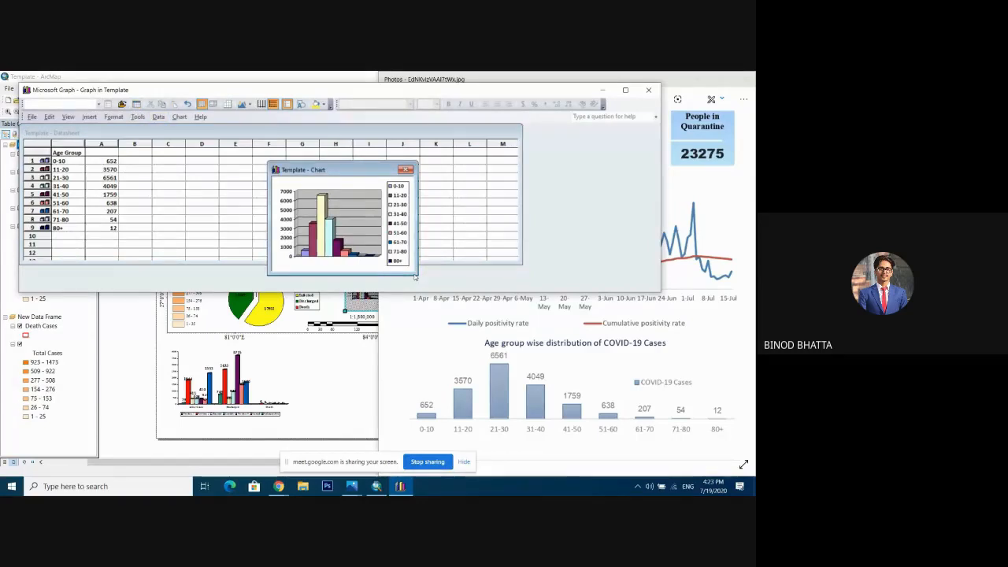
{"action": "left_click_drag", "start_coordinate": [415, 279], "coordinate": [507, 297]}
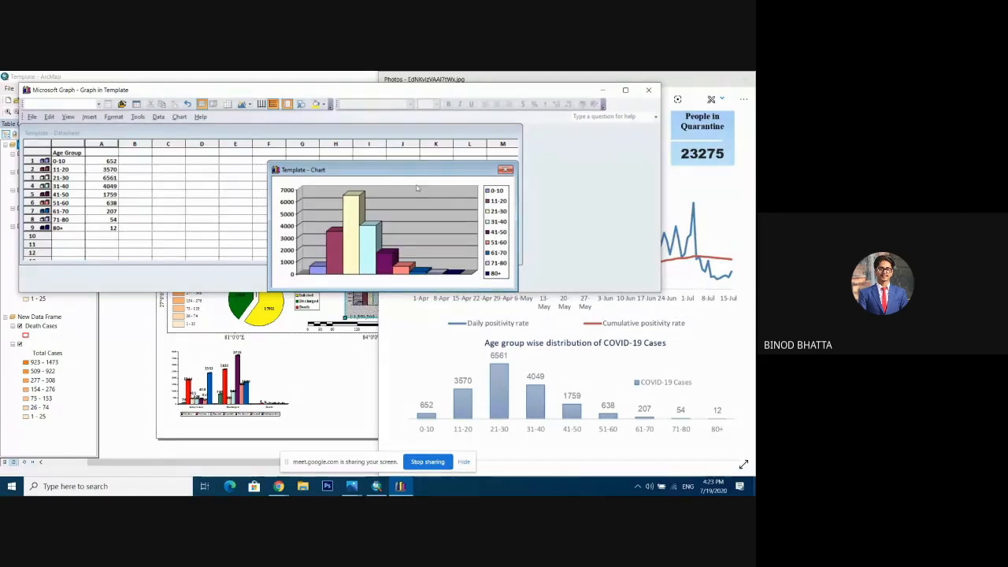
{"action": "left_click", "coordinate": [158, 117]}
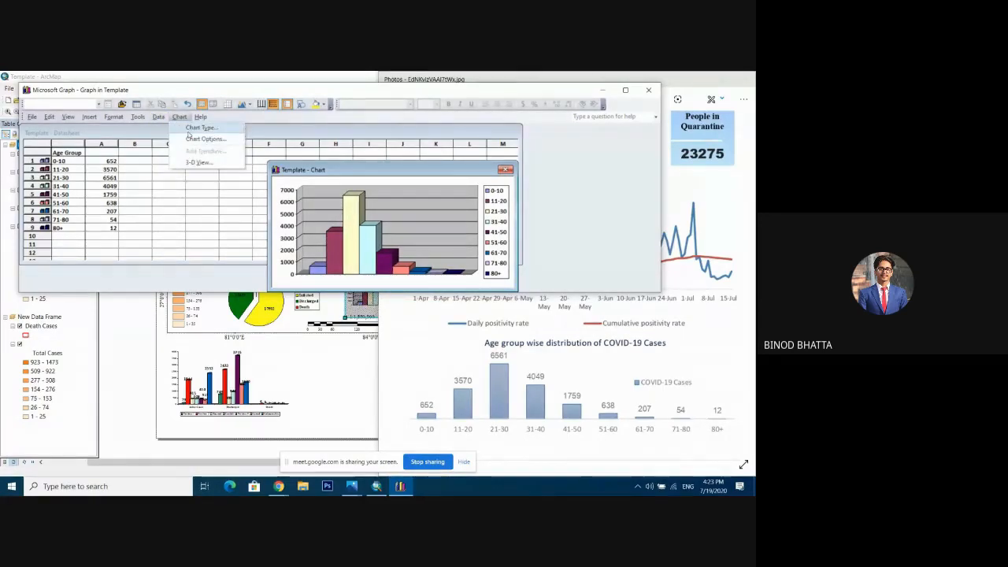
{"action": "left_click", "coordinate": [187, 132]}
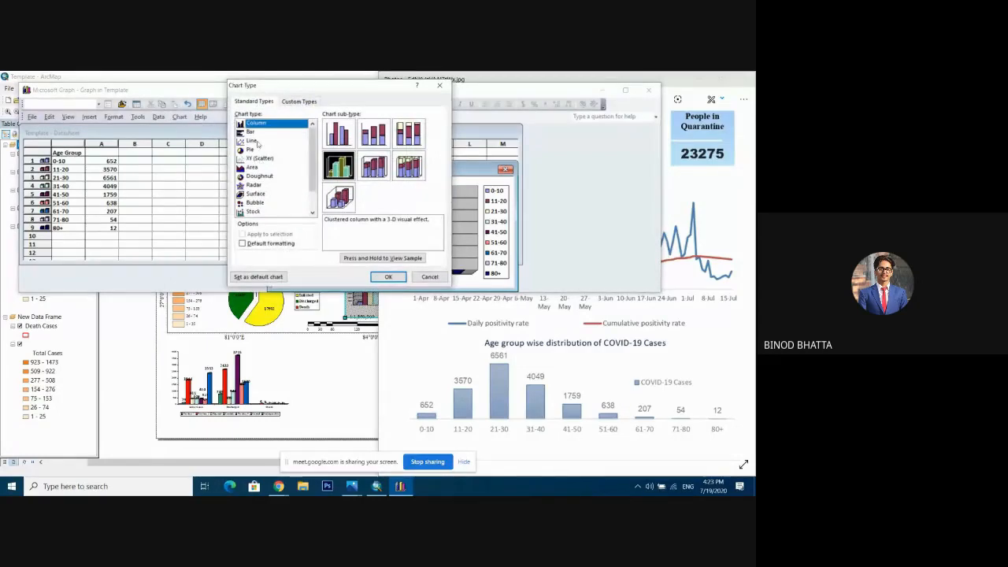
{"action": "left_click", "coordinate": [252, 132]}
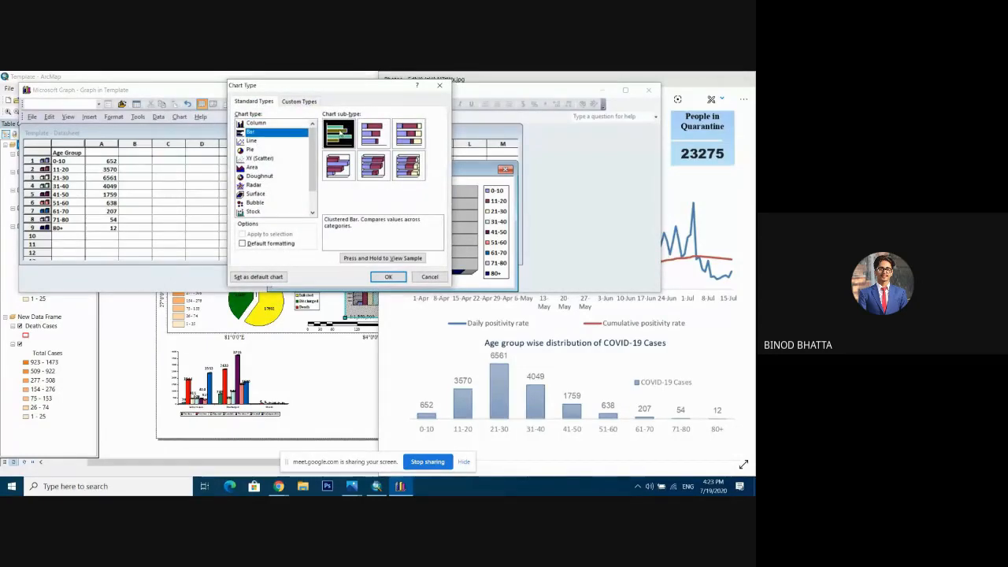
{"action": "left_click", "coordinate": [373, 276]}
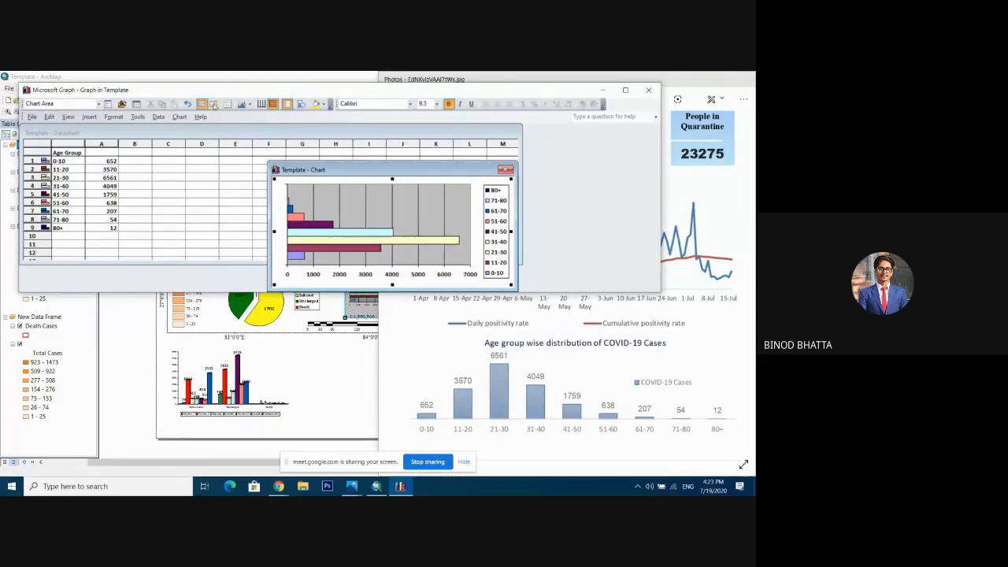
Step: Plot the age-group data as a series by column and head column A with Infected
{"action": "left_click", "coordinate": [211, 104]}
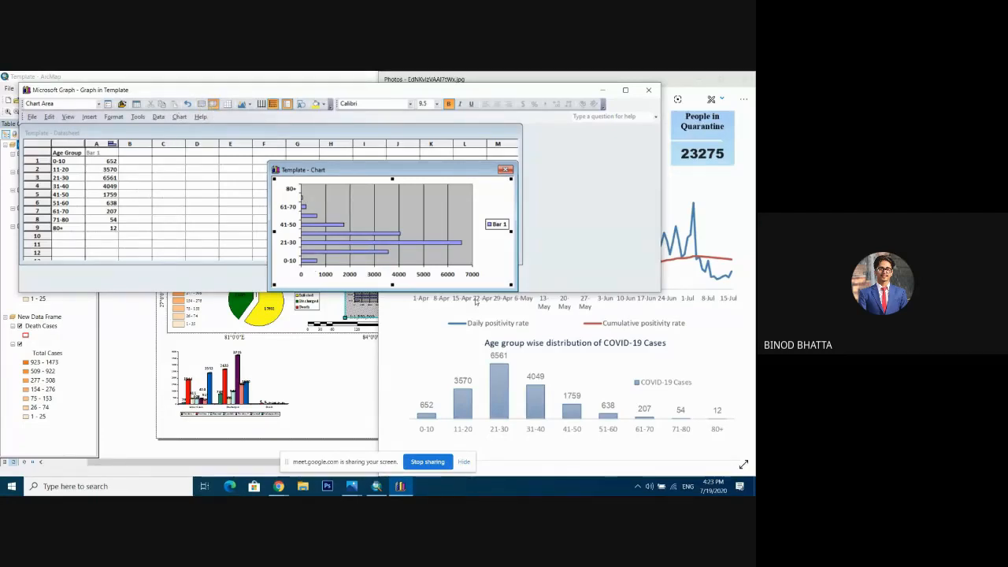
{"action": "left_click_drag", "start_coordinate": [513, 294], "coordinate": [465, 290]}
{"action": "left_click", "coordinate": [98, 152]}
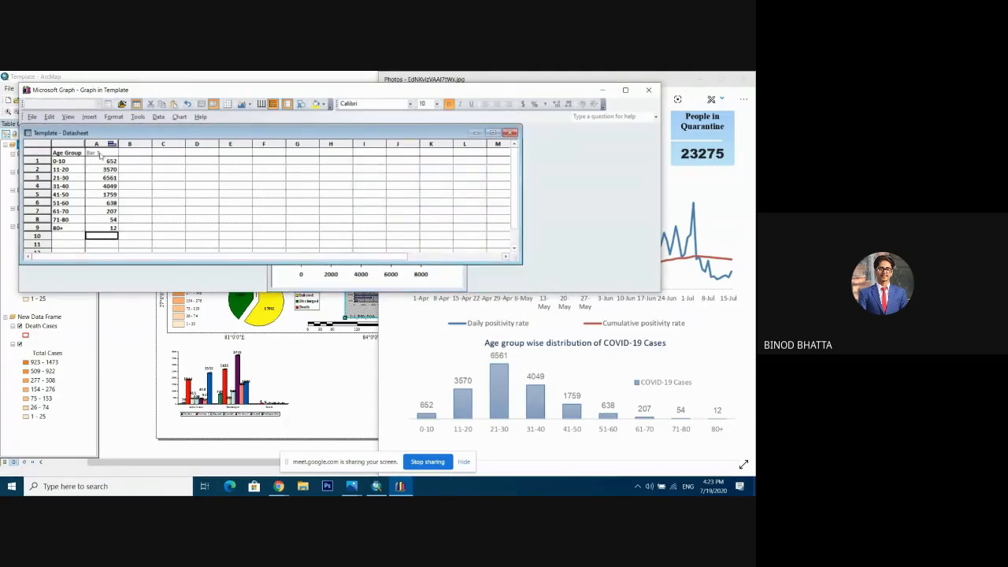
{"action": "type", "text": "Infected"}
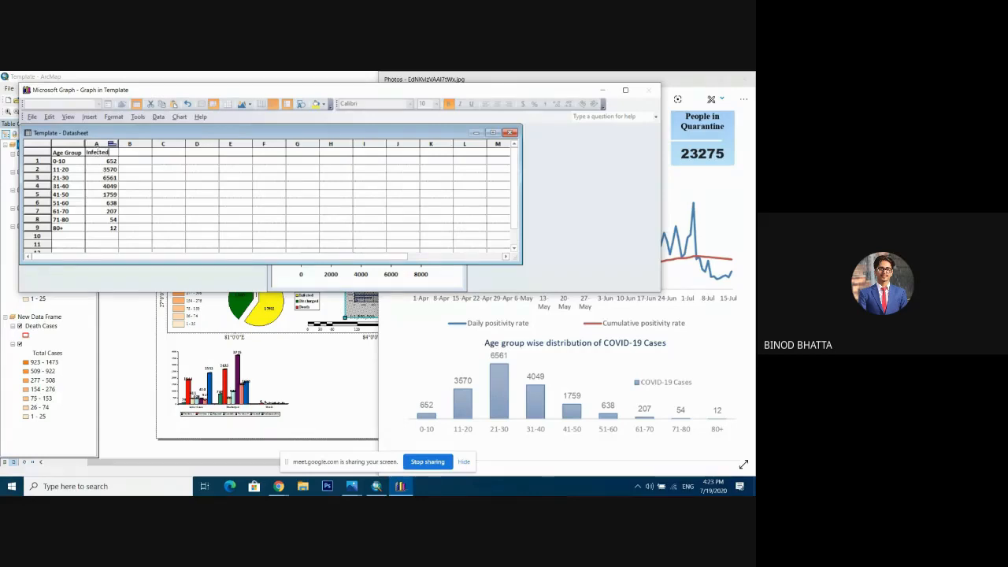
{"action": "key", "text": "Return"}
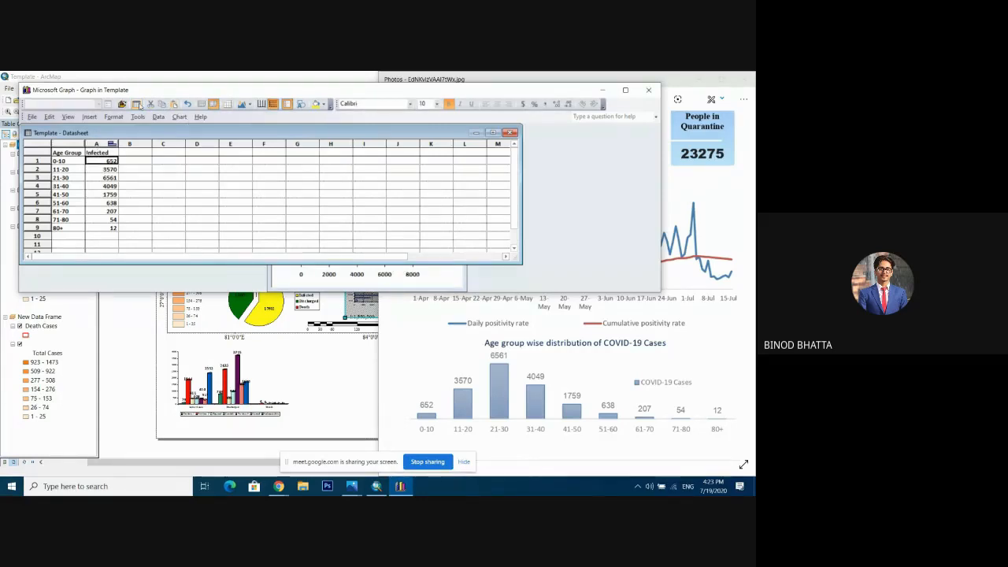
Step: Return from the datasheet to the age-group bar chart and reduce its width
{"action": "left_click", "coordinate": [137, 105]}
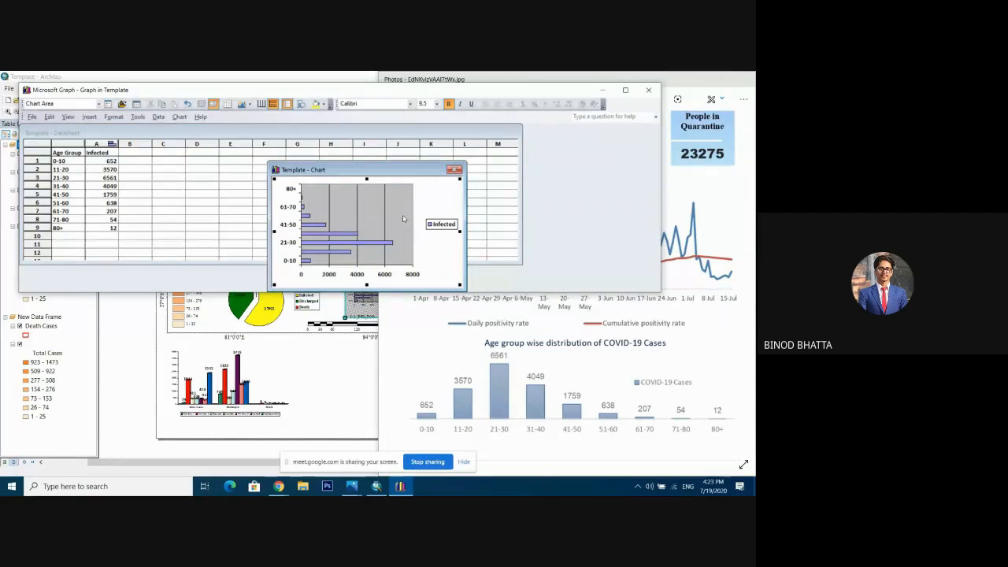
{"action": "left_click_drag", "start_coordinate": [461, 289], "coordinate": [425, 288]}
{"action": "left_click_drag", "start_coordinate": [268, 290], "coordinate": [255, 290]}
{"action": "left_click_drag", "start_coordinate": [424, 290], "coordinate": [439, 291]}
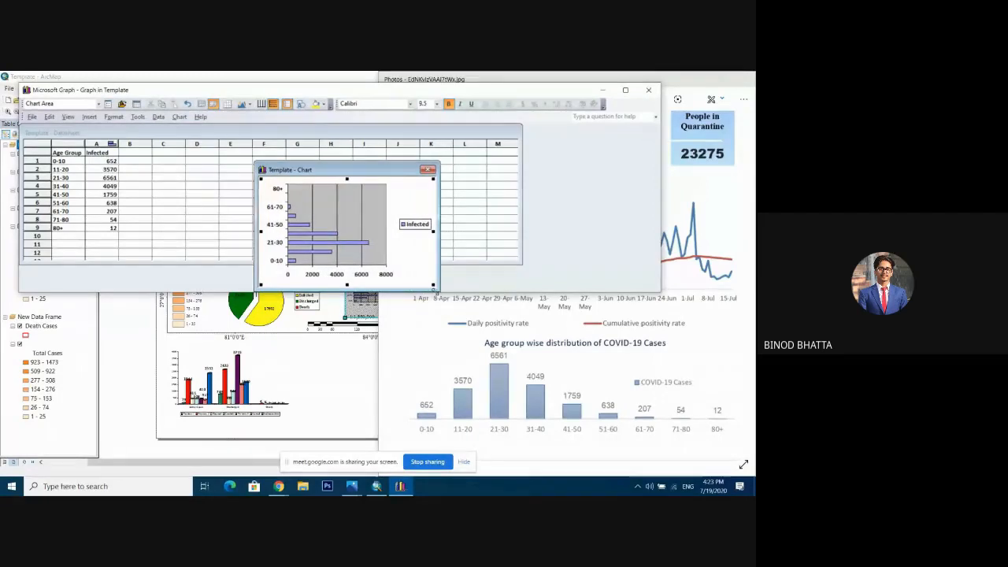
Step: Set both the border and the area fill of the bar chart's plot area to None
{"action": "left_click", "coordinate": [367, 226]}
{"action": "double_click", "coordinate": [367, 226]}
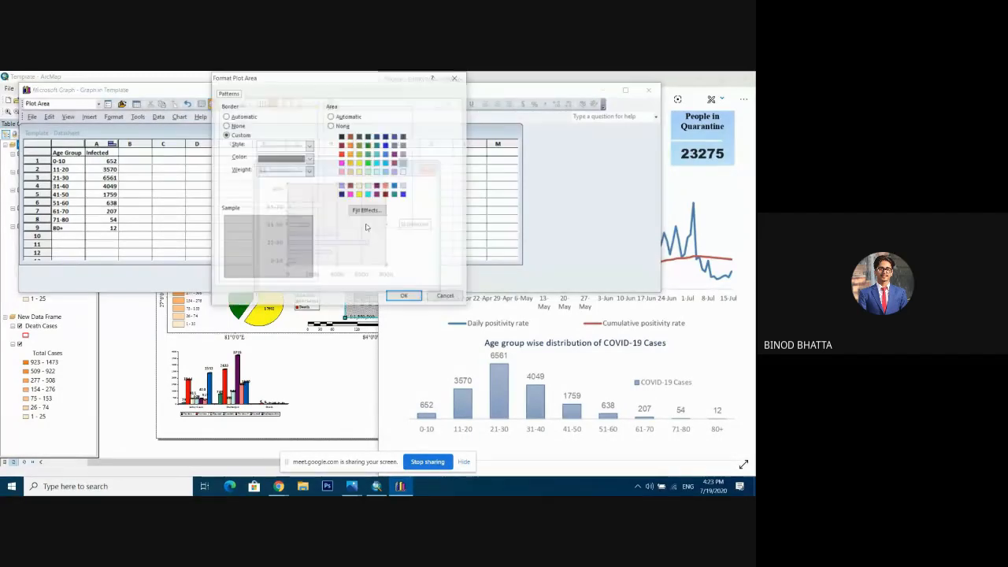
{"action": "left_click", "coordinate": [331, 125]}
{"action": "left_click", "coordinate": [226, 125]}
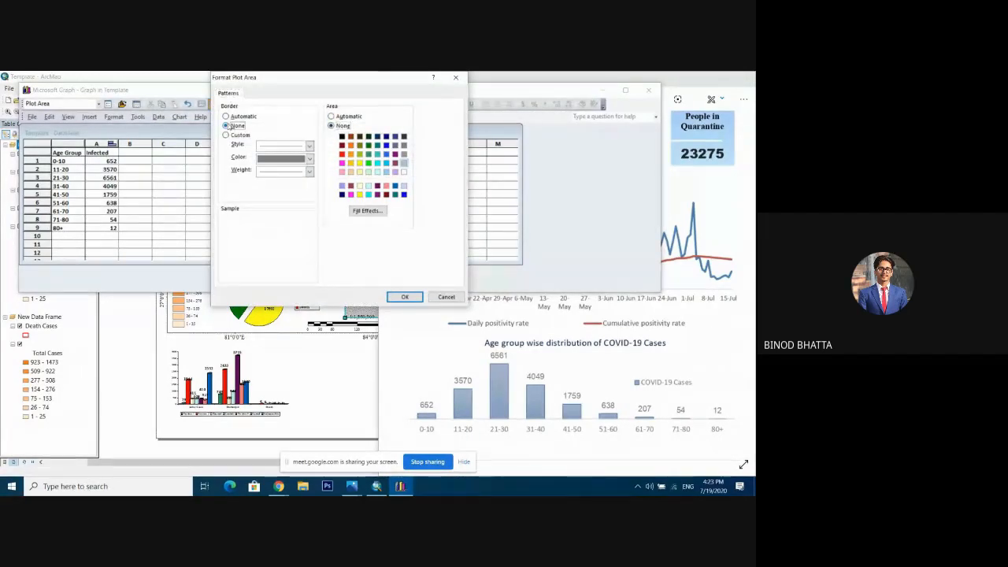
{"action": "left_click", "coordinate": [404, 296]}
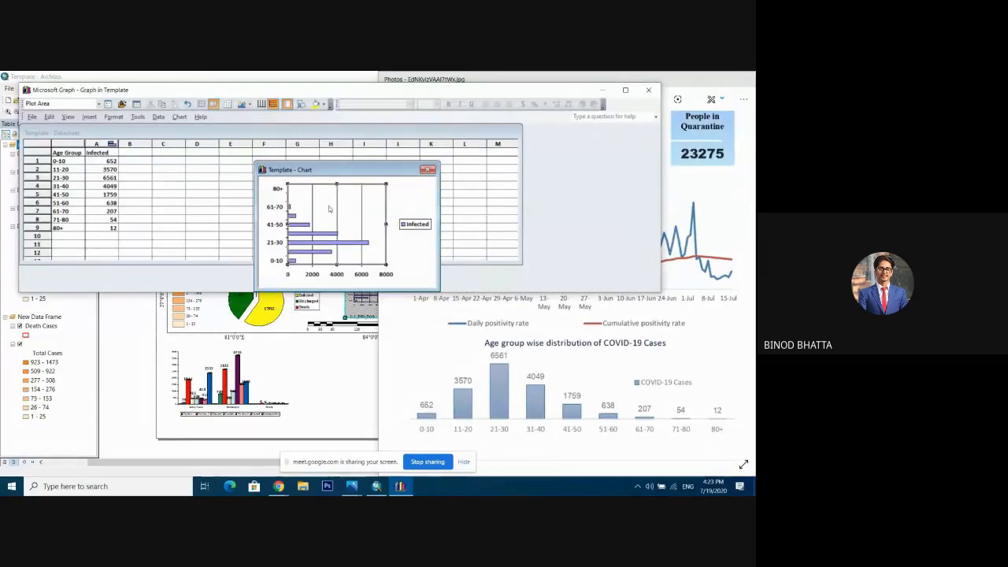
Step: Turn off the value axis major gridlines in the age-group bar chart
{"action": "left_click", "coordinate": [180, 116]}
{"action": "left_click", "coordinate": [195, 142]}
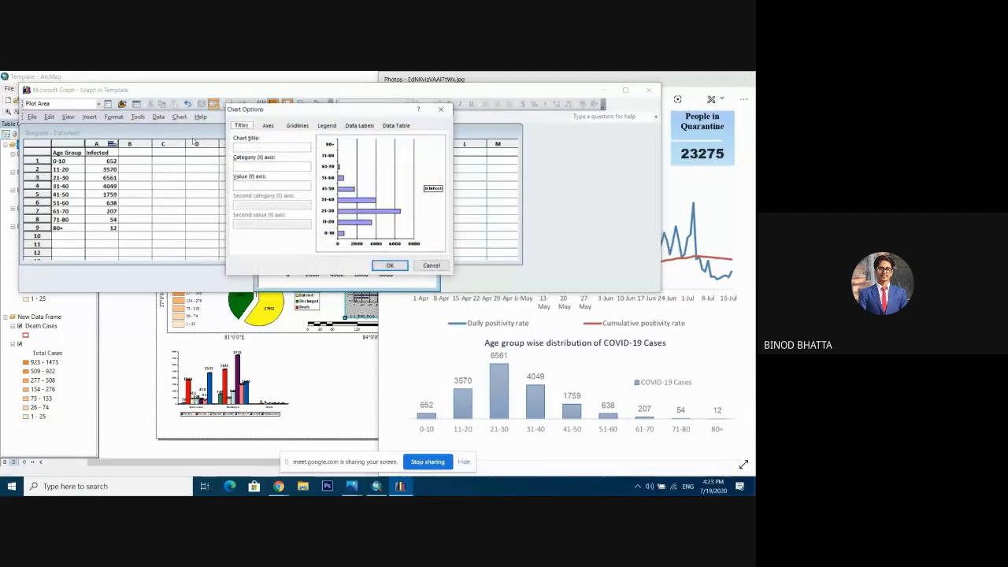
{"action": "left_click", "coordinate": [296, 125]}
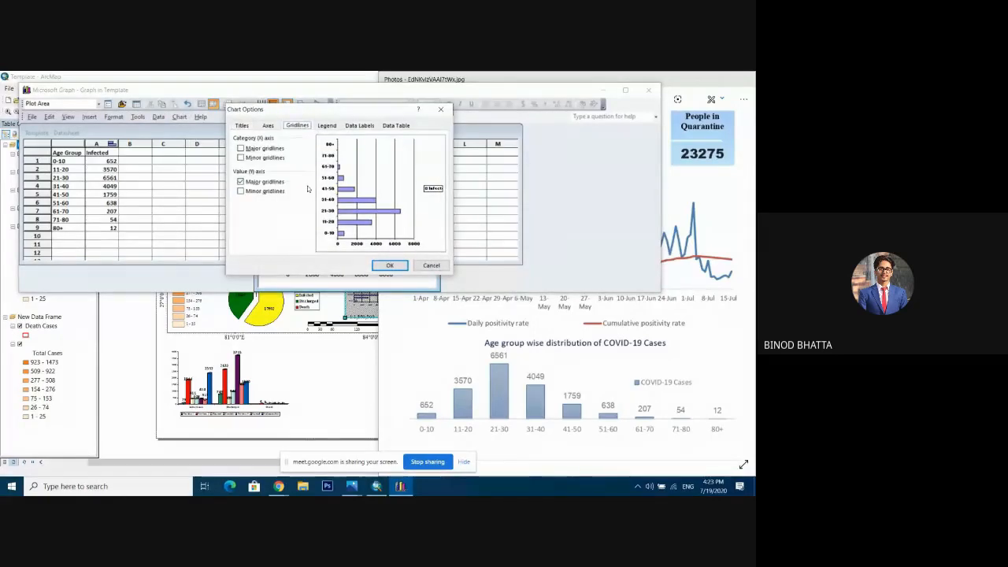
{"action": "left_click", "coordinate": [275, 182]}
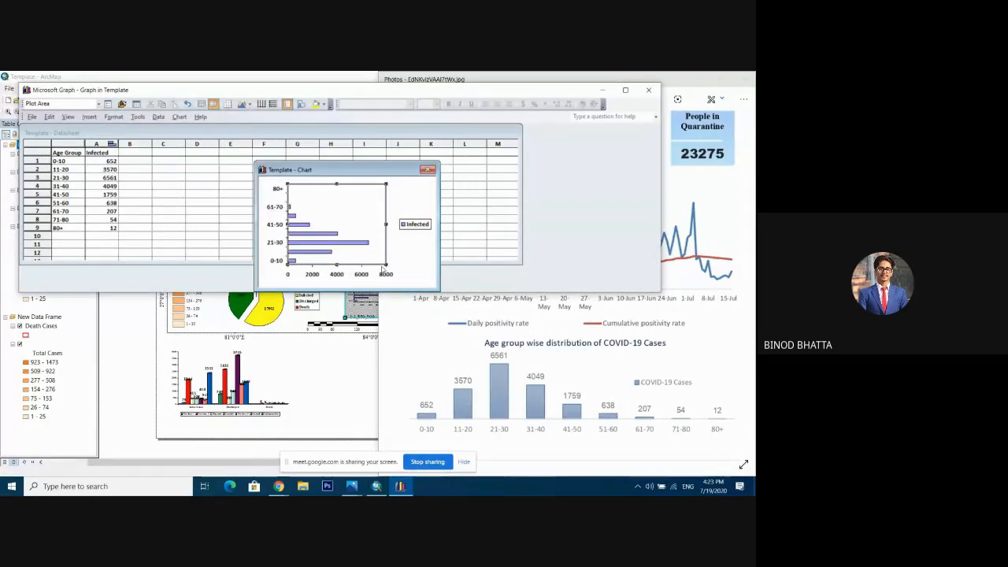
{"action": "left_click", "coordinate": [389, 265]}
{"action": "left_click", "coordinate": [406, 252]}
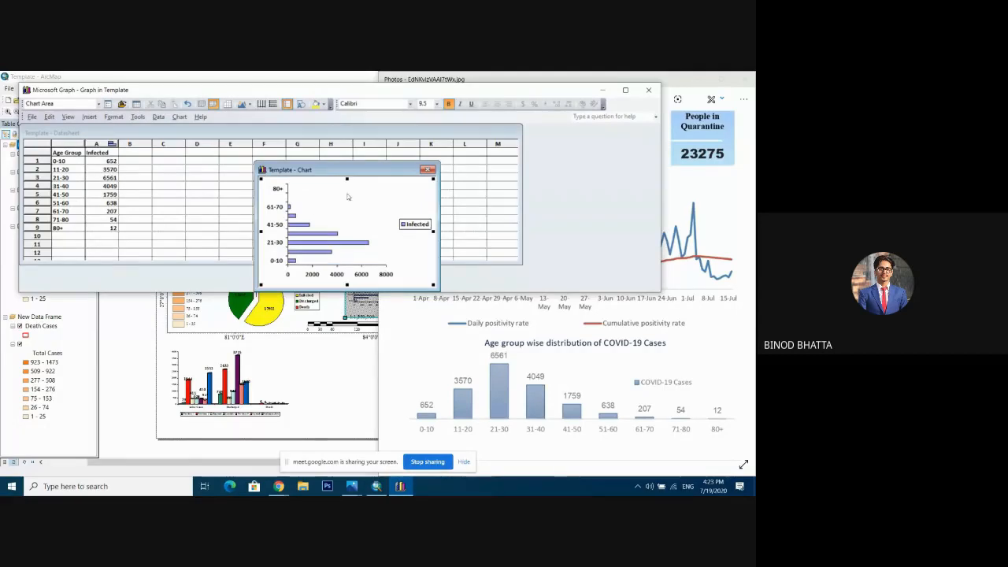
Step: Set the bar chart's axis labels to Times New Roman and widen the chart slightly
{"action": "left_click", "coordinate": [276, 206]}
{"action": "left_click", "coordinate": [358, 105]}
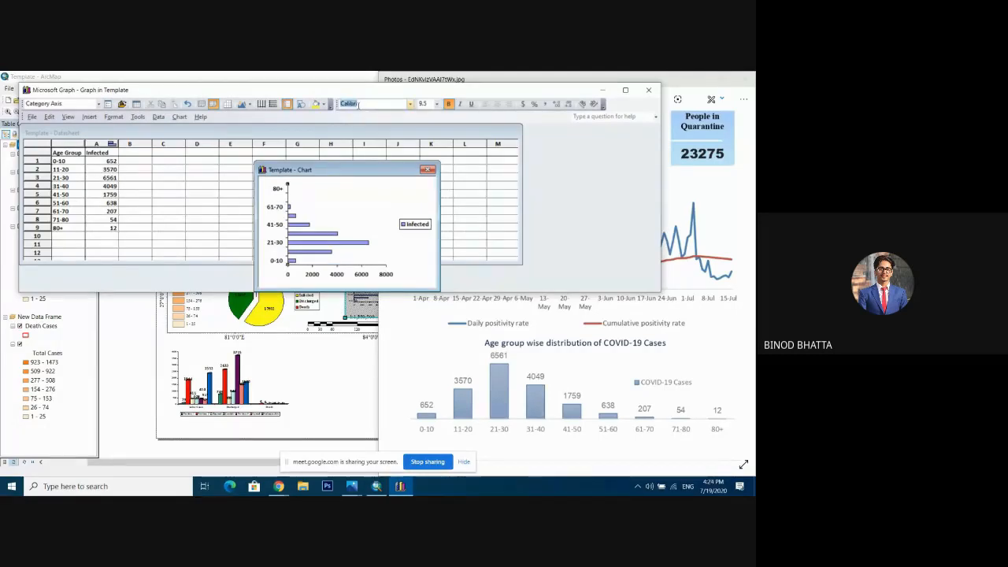
{"action": "type", "text": "Times New Roman"}
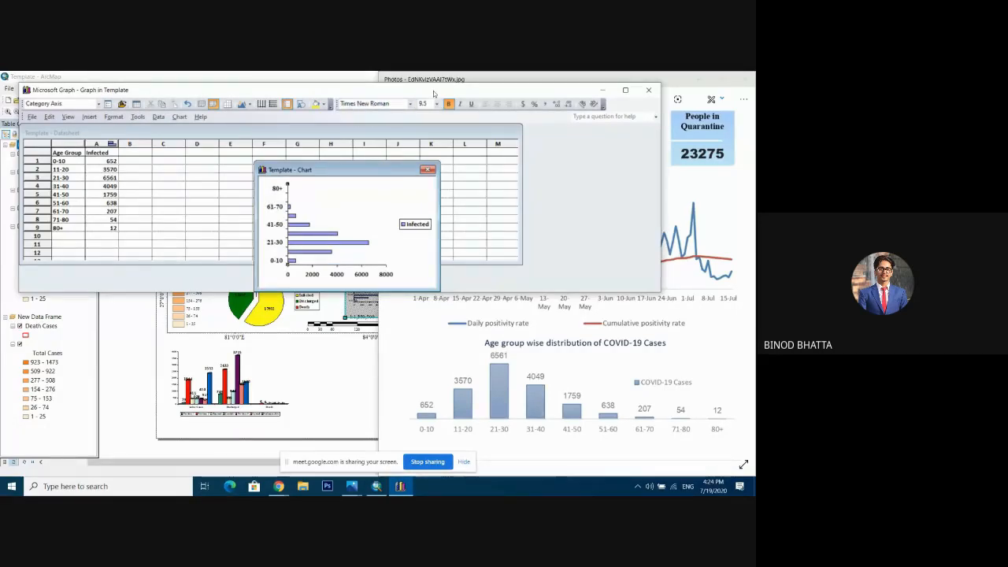
{"action": "left_click", "coordinate": [337, 278]}
{"action": "left_click_drag", "start_coordinate": [439, 292], "coordinate": [459, 292]}
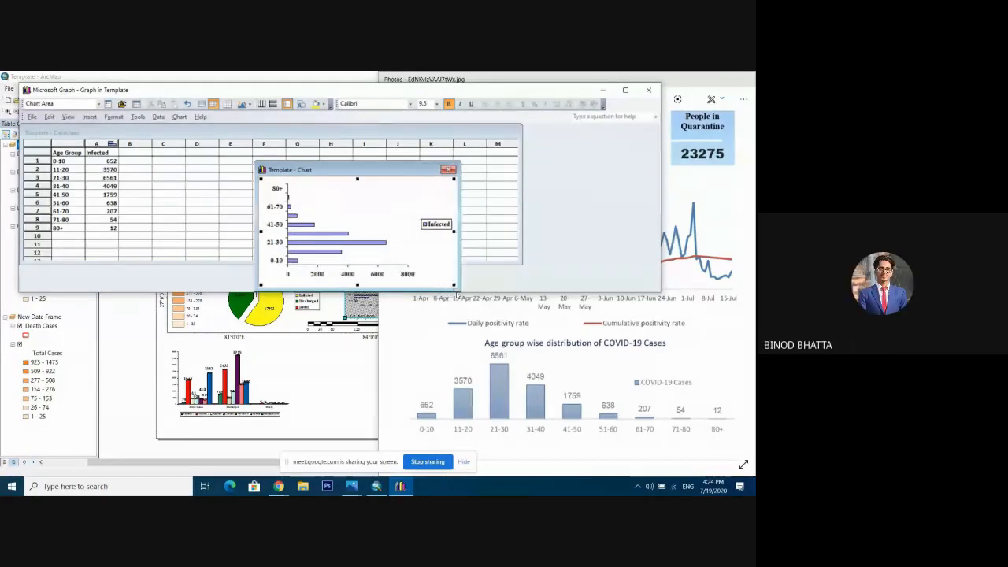
{"action": "left_click", "coordinate": [427, 226]}
{"action": "left_click", "coordinate": [425, 274]}
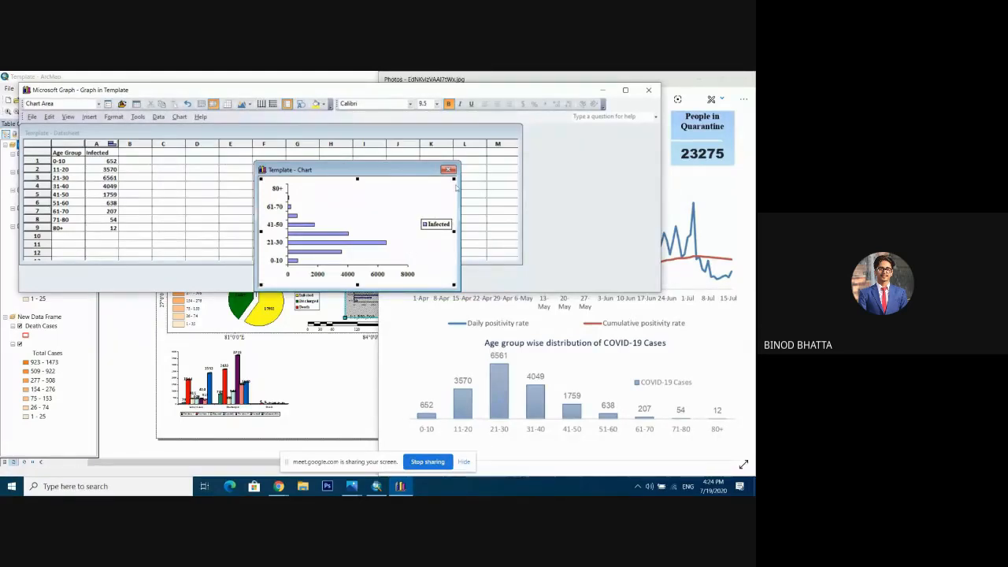
Step: Fill the Infected legend key, and with it the bars, with solid blue
{"action": "left_click", "coordinate": [425, 225]}
{"action": "left_click", "coordinate": [425, 225]}
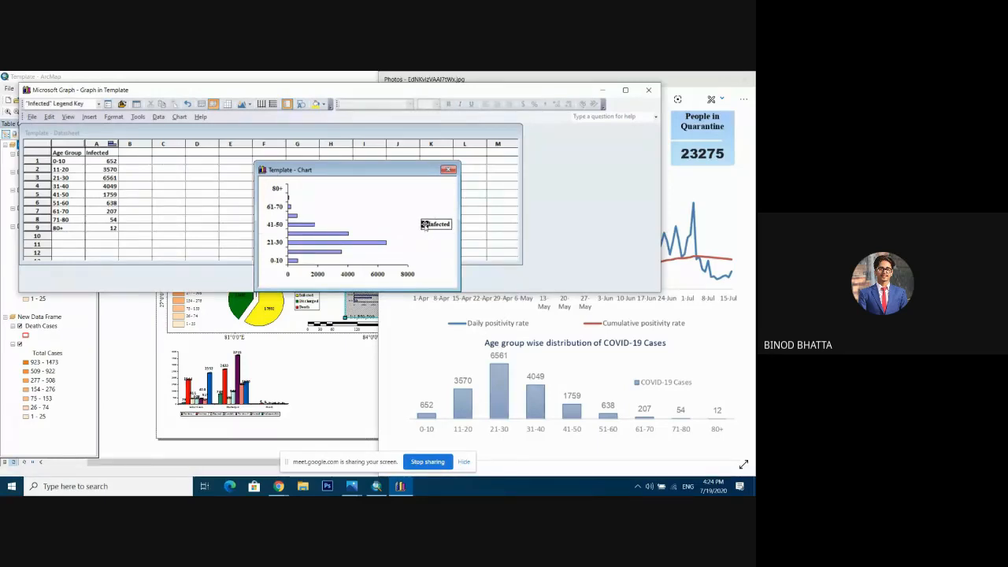
{"action": "double_click", "coordinate": [425, 226]}
{"action": "left_click_drag", "start_coordinate": [315, 97], "coordinate": [141, 89]}
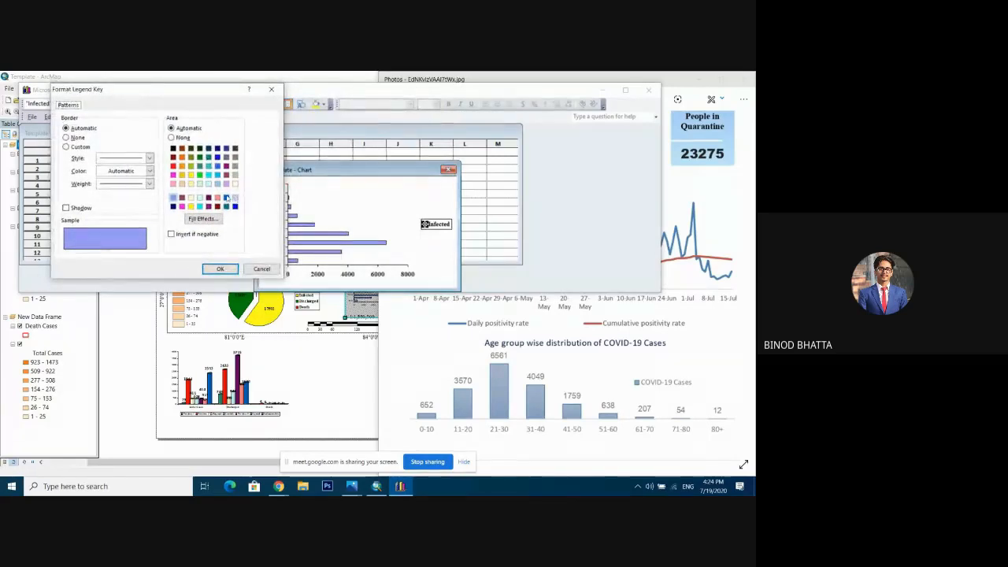
{"action": "left_click", "coordinate": [216, 158]}
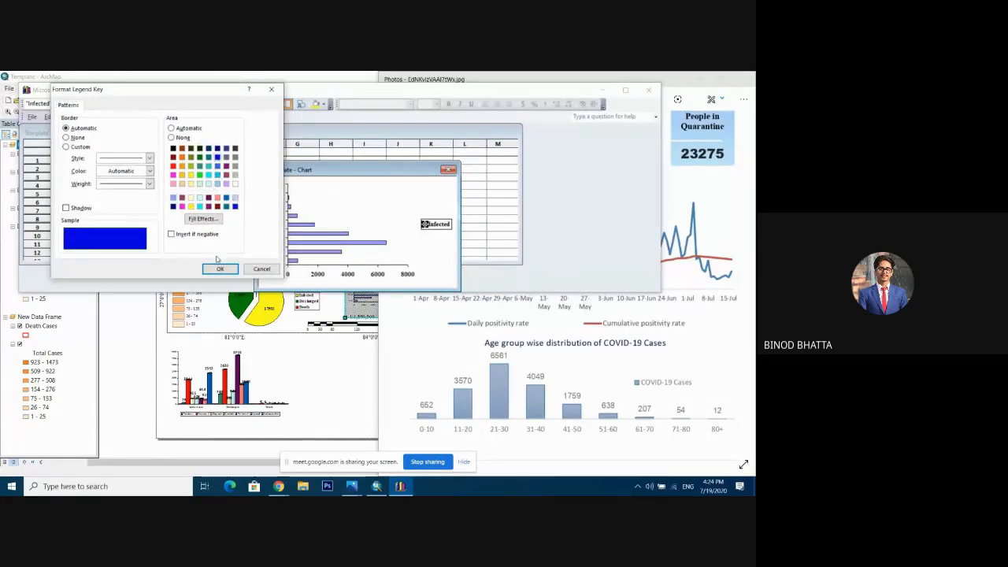
{"action": "left_click", "coordinate": [218, 268]}
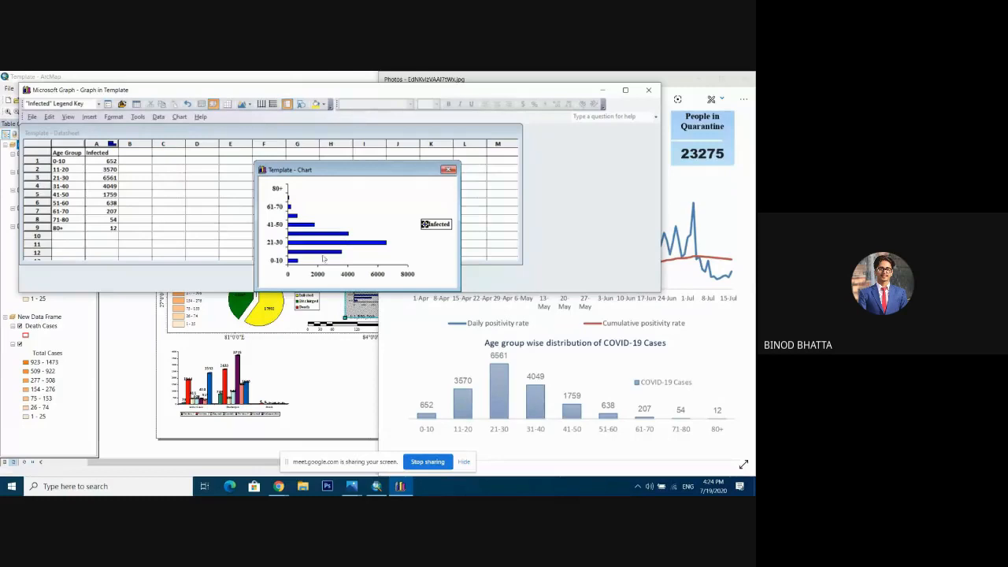
Step: Narrow the age-group bar chart and close the chart editor
{"action": "left_click", "coordinate": [460, 291]}
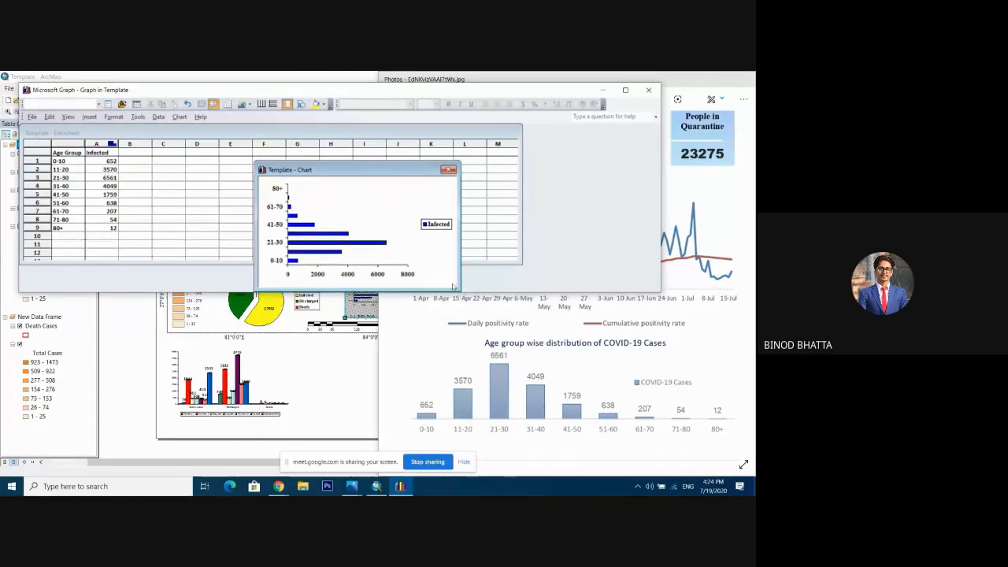
{"action": "left_click_drag", "start_coordinate": [460, 292], "coordinate": [407, 292]}
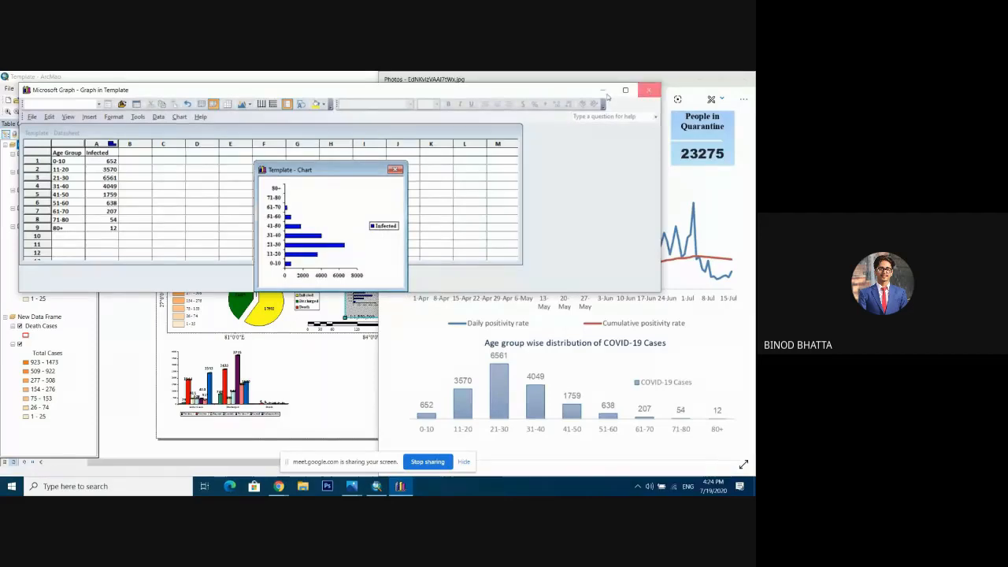
{"action": "left_click", "coordinate": [648, 90]}
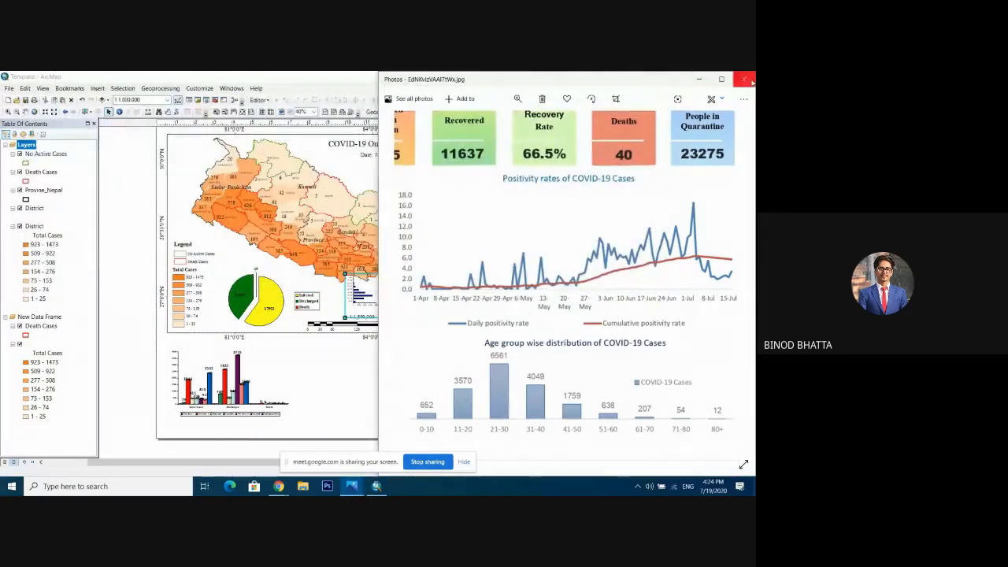
Step: Minimize the reference photo, then enlarge the age-group chart in ArcMap and place it below the eastern end of the map
{"action": "left_click", "coordinate": [696, 80]}
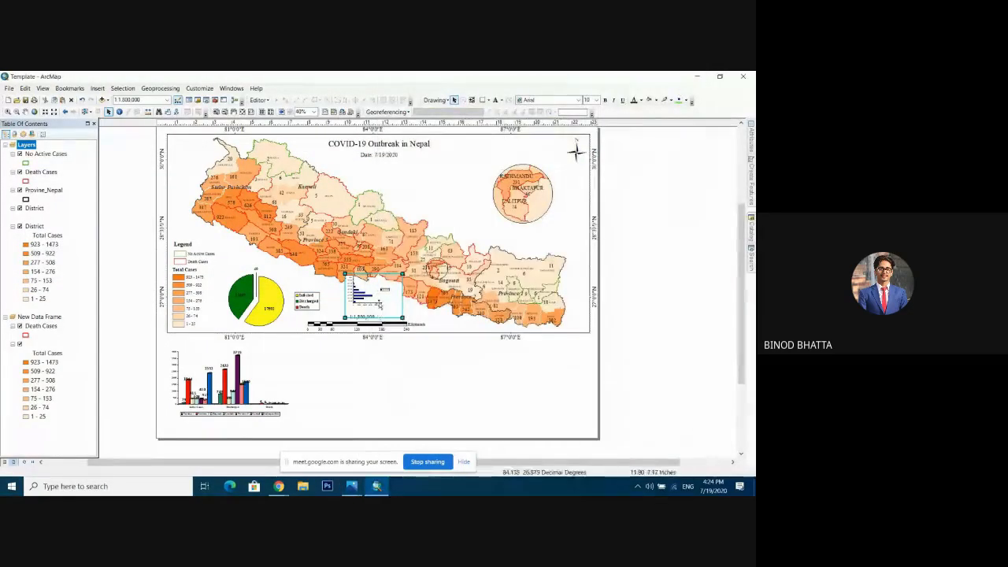
{"action": "left_click_drag", "start_coordinate": [378, 303], "coordinate": [642, 337]}
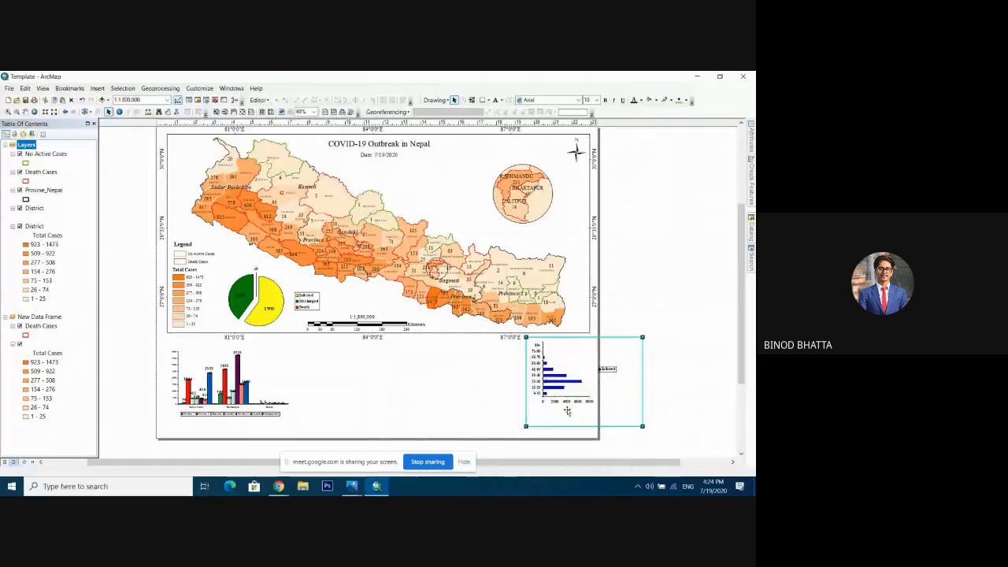
{"action": "left_click_drag", "start_coordinate": [567, 410], "coordinate": [558, 433]}
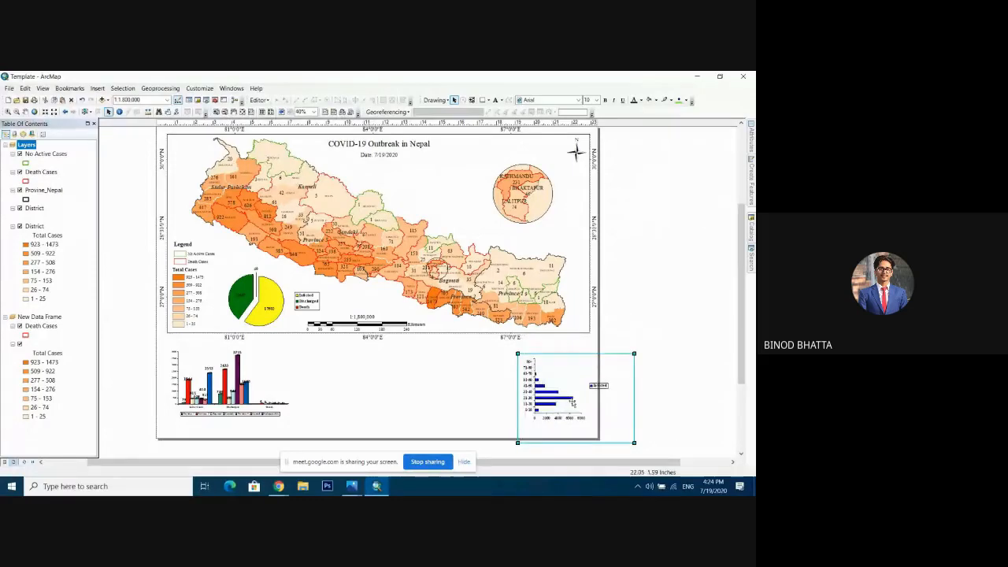
Step: Reopen the age-group chart for editing and move its legend inside the upper part of the plot area
{"action": "double_click", "coordinate": [617, 413]}
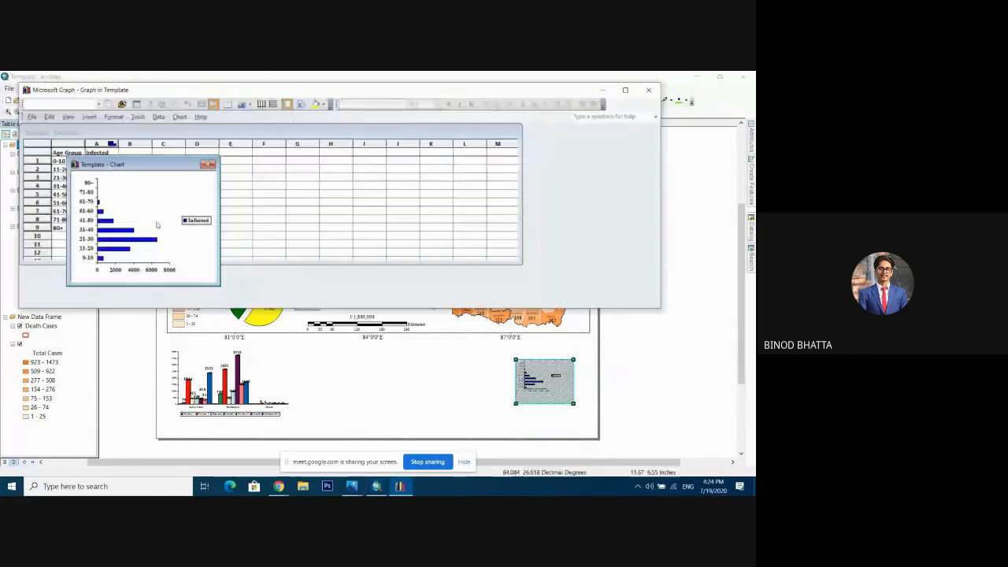
{"action": "left_click", "coordinate": [202, 225]}
{"action": "left_click_drag", "start_coordinate": [197, 220], "coordinate": [139, 206]}
{"action": "left_click", "coordinate": [163, 224]}
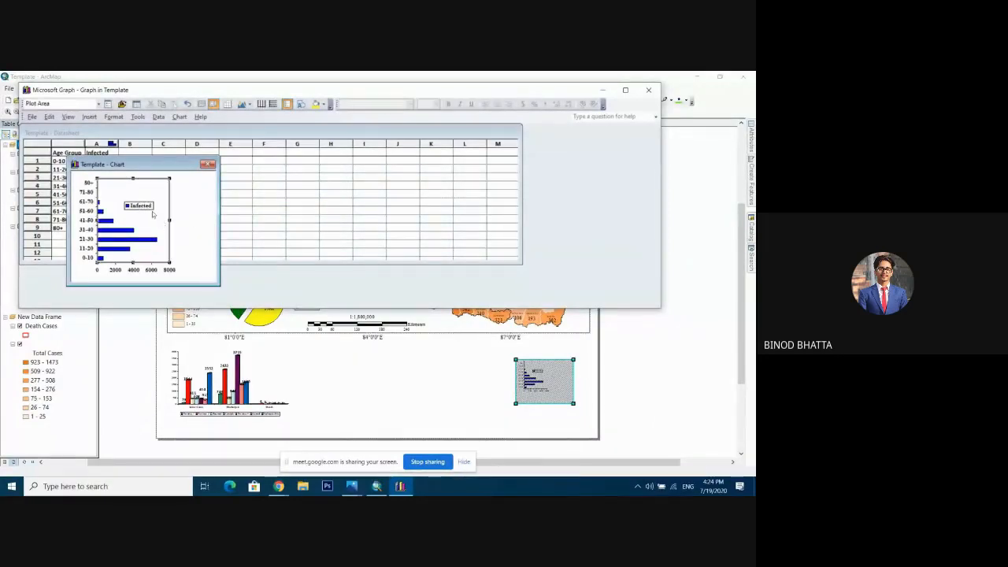
Step: Nudge the Infected legend slightly upward inside the age-group chart and close the chart editor
{"action": "left_click", "coordinate": [137, 205]}
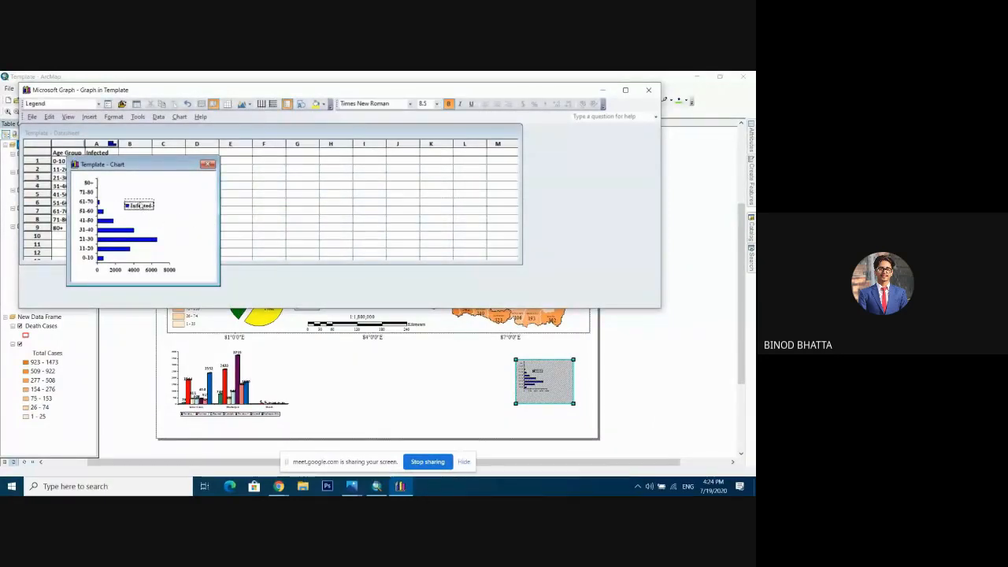
{"action": "left_click_drag", "start_coordinate": [138, 205], "coordinate": [140, 201]}
{"action": "left_click", "coordinate": [167, 217]}
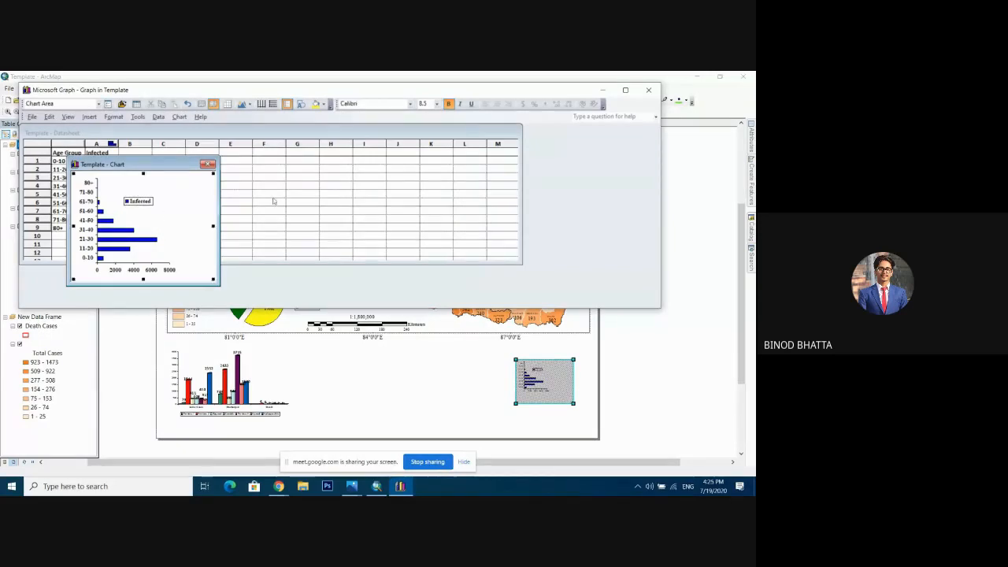
{"action": "left_click", "coordinate": [649, 89]}
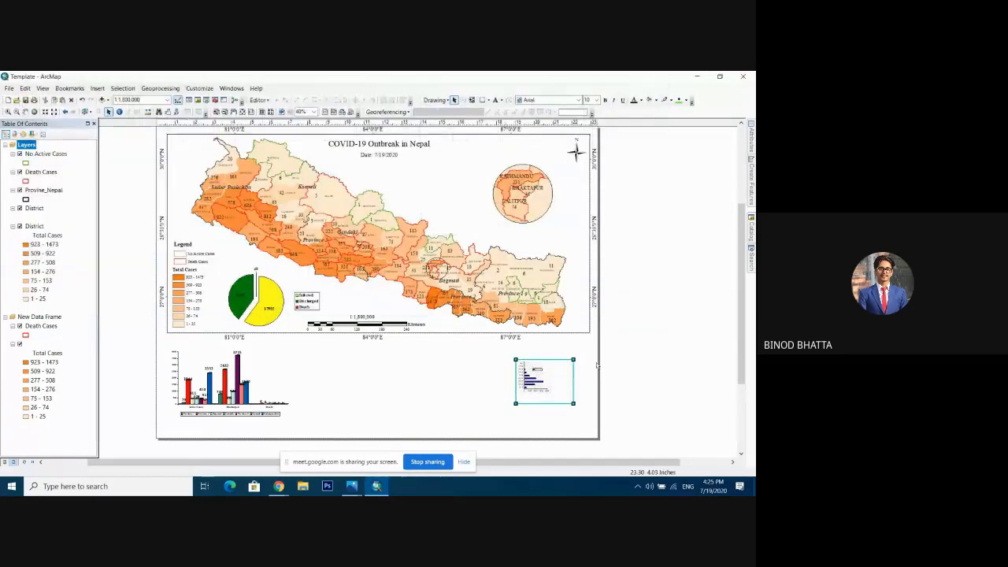
Step: Enlarge the age-group bar chart and position it just below the map frame's eastern end, then deselect it
{"action": "left_click_drag", "start_coordinate": [573, 360], "coordinate": [653, 299]}
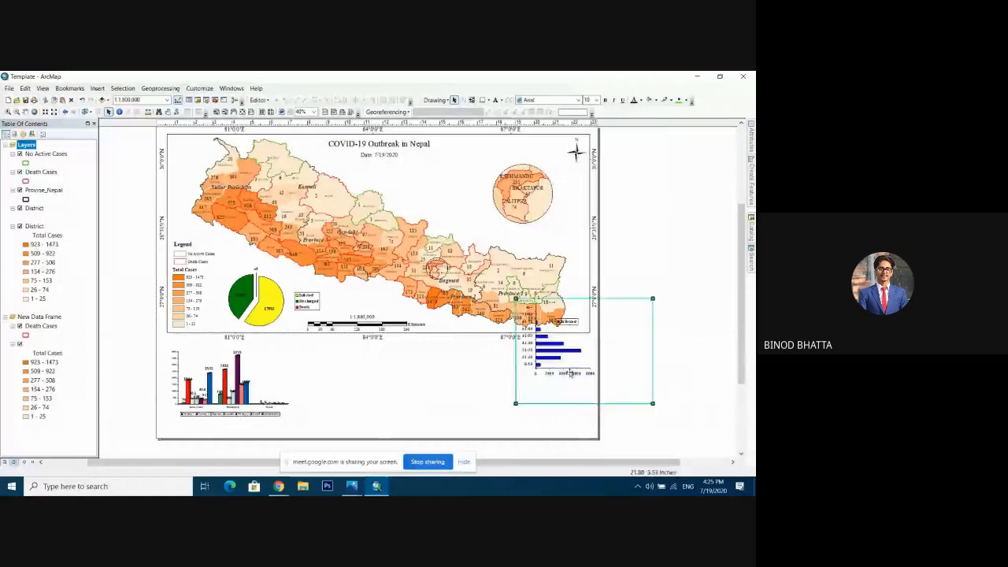
{"action": "left_click_drag", "start_coordinate": [519, 301], "coordinate": [485, 339]}
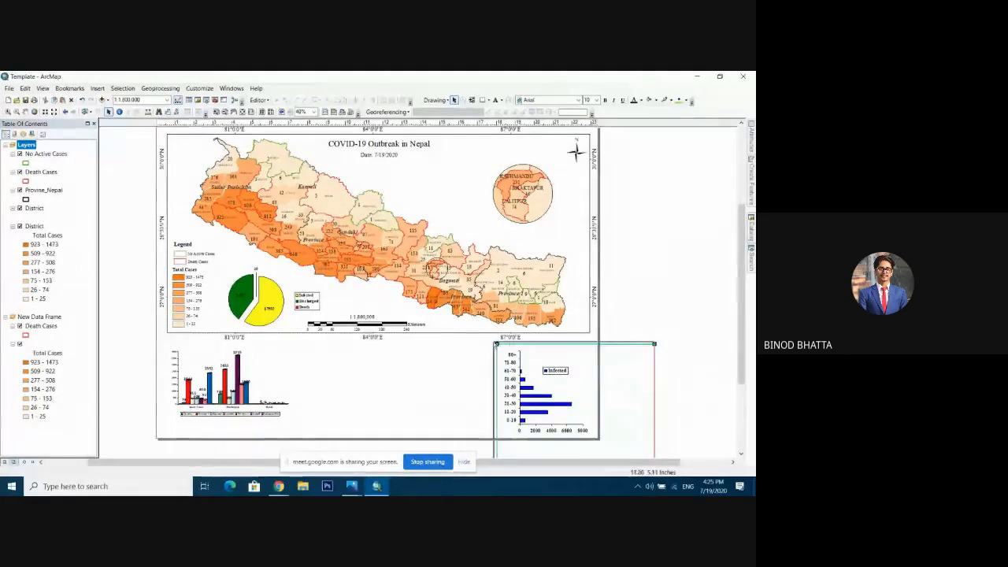
{"action": "left_click_drag", "start_coordinate": [496, 344], "coordinate": [494, 341]}
{"action": "left_click", "coordinate": [643, 288]}
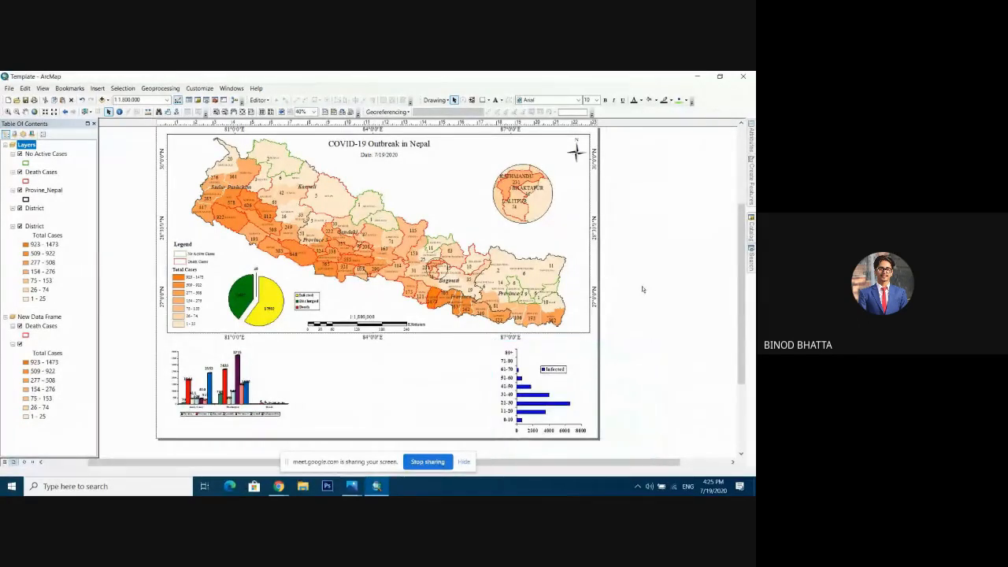
{"action": "left_click", "coordinate": [561, 411]}
{"action": "left_click", "coordinate": [678, 248]}
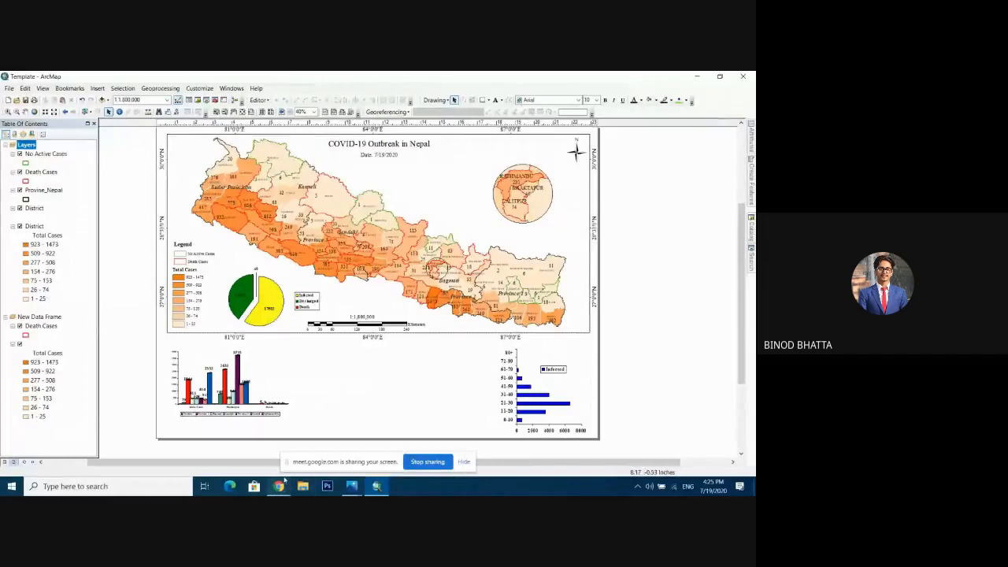
Step: Switch to Chrome and examine the Total Cases graph on Worldometer's Nepal coronavirus page
{"action": "mouse_move", "coordinate": [280, 485]}
{"action": "left_click", "coordinate": [224, 445]}
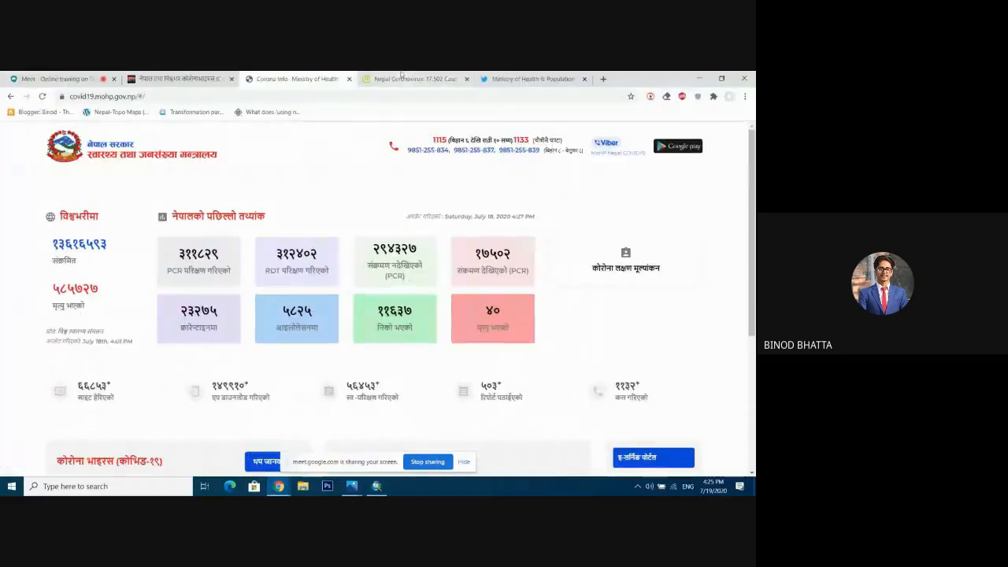
{"action": "left_click", "coordinate": [400, 78]}
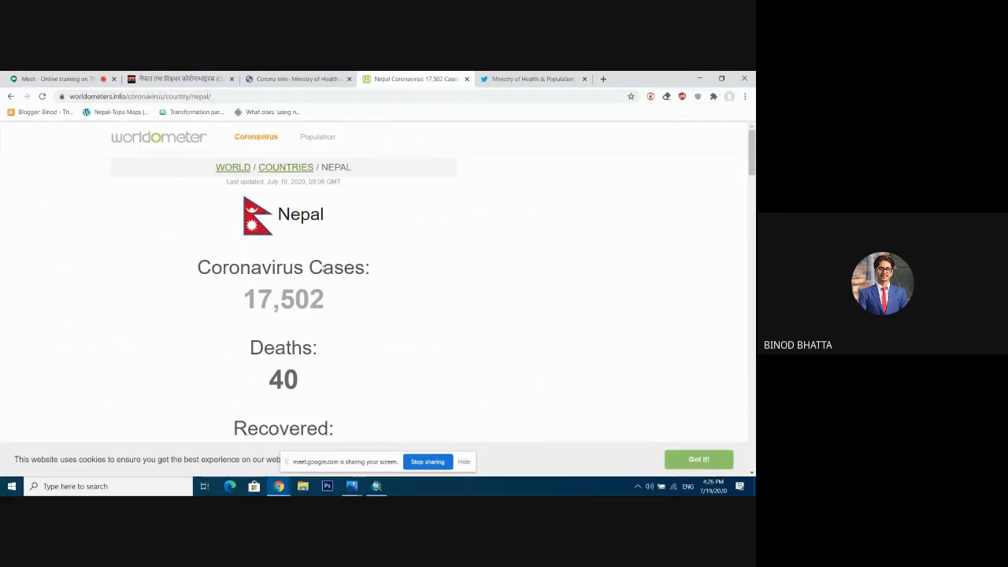
{"action": "left_click_drag", "start_coordinate": [753, 167], "coordinate": [754, 171]}
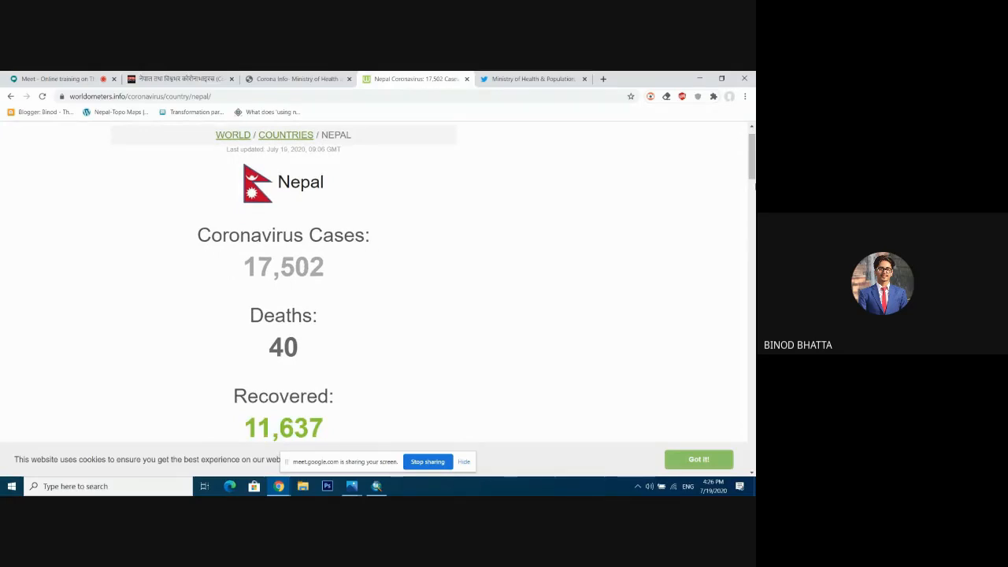
{"action": "left_click_drag", "start_coordinate": [753, 187], "coordinate": [753, 228]}
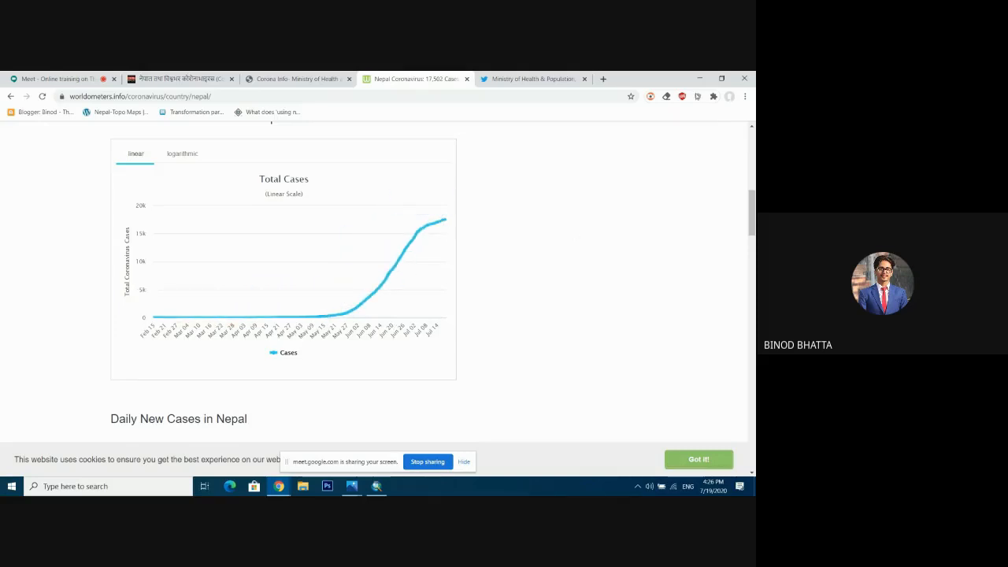
{"action": "left_click", "coordinate": [696, 77]}
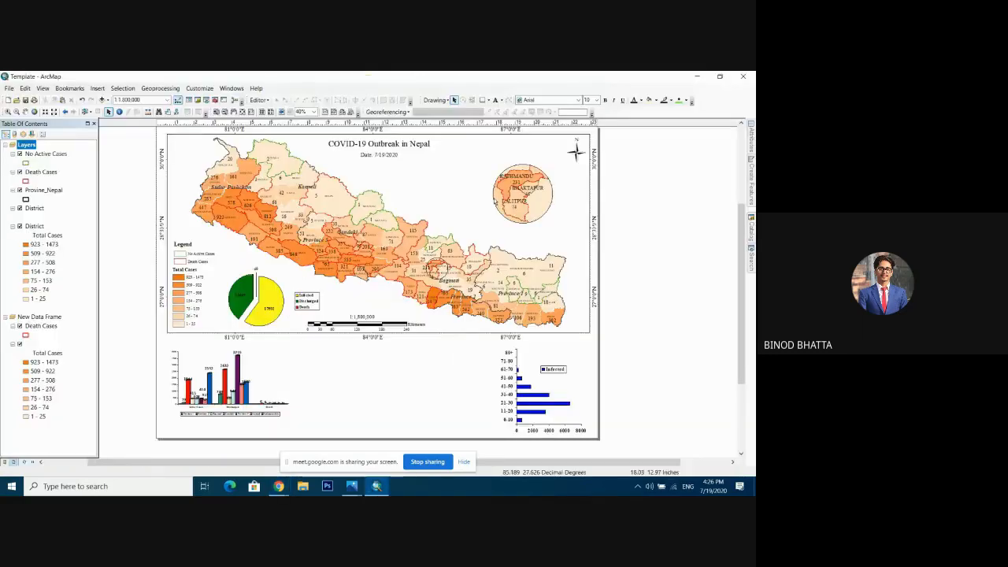
{"action": "left_click", "coordinate": [97, 88]}
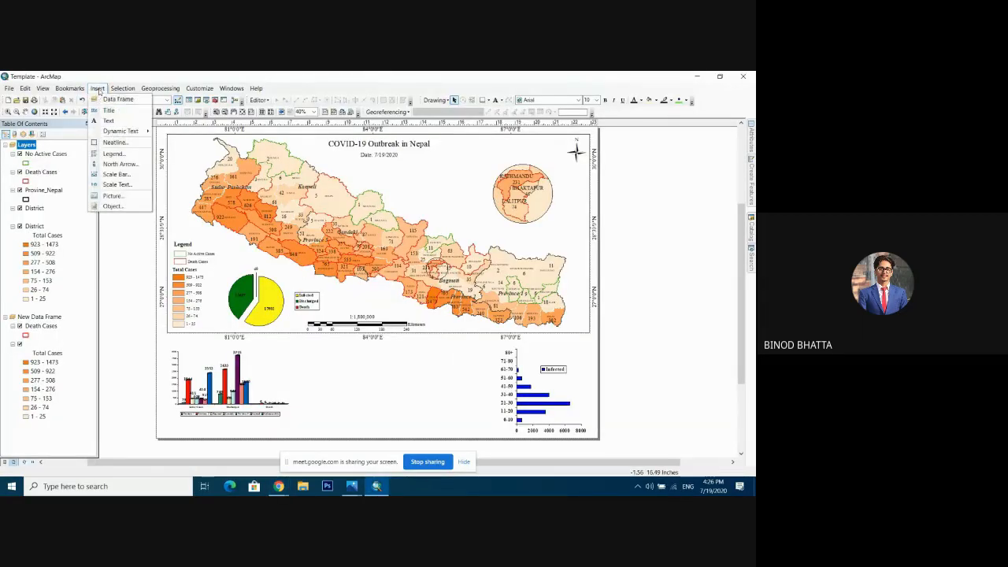
{"action": "left_click", "coordinate": [280, 487]}
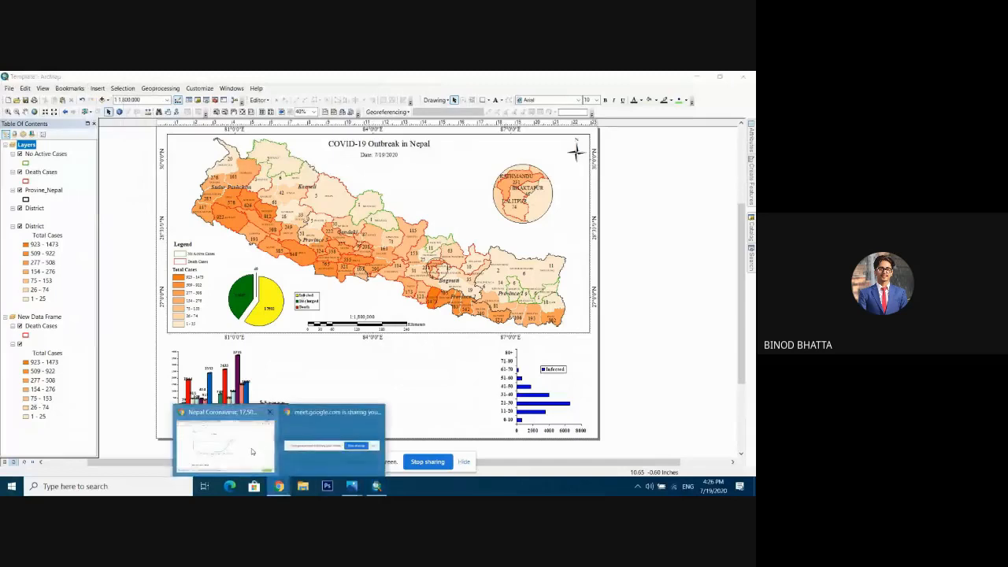
{"action": "left_click", "coordinate": [246, 445]}
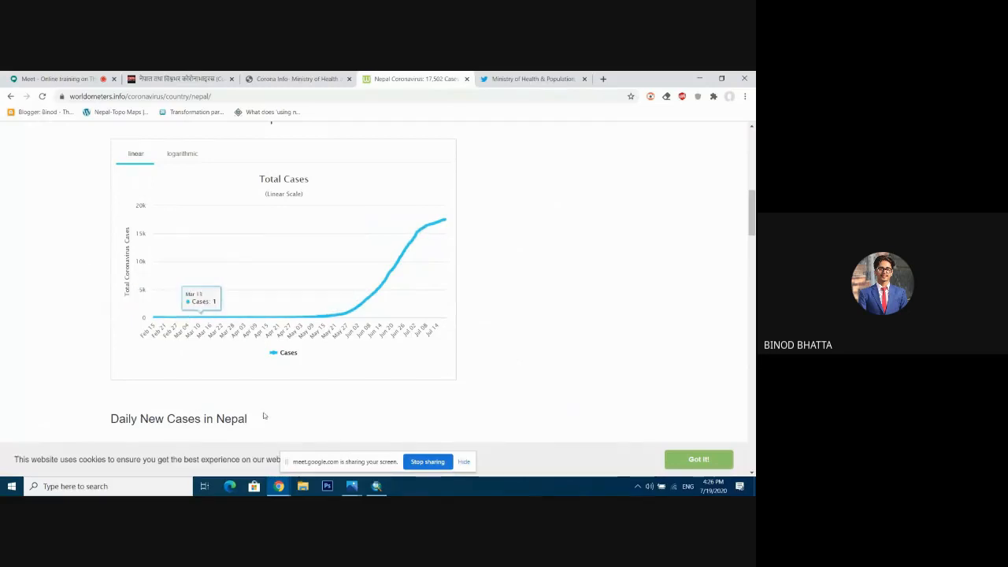
{"action": "mouse_move", "coordinate": [274, 488]}
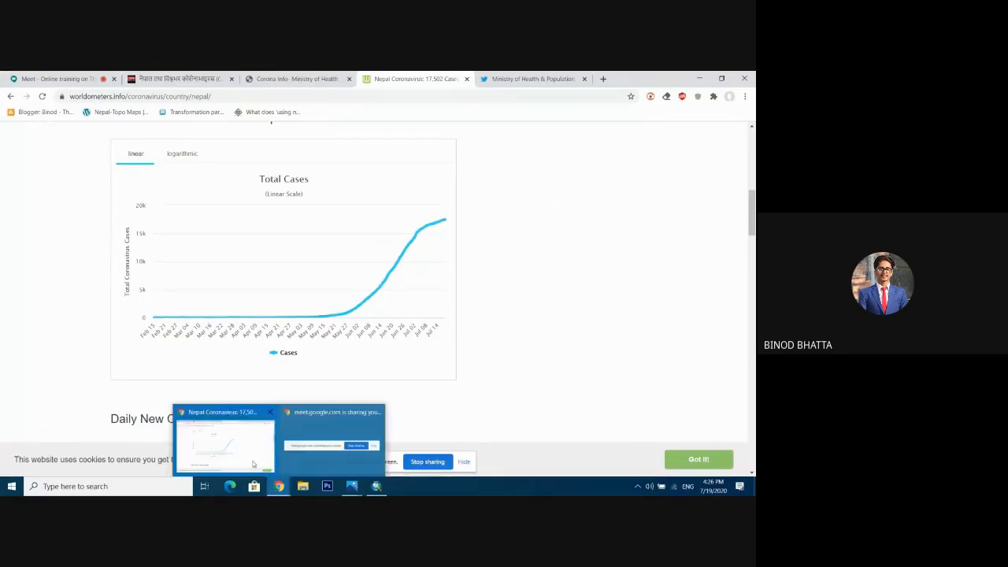
Step: Return to ArcMap and insert a new Microsoft Graph Chart object into the layout
{"action": "left_click", "coordinate": [375, 487]}
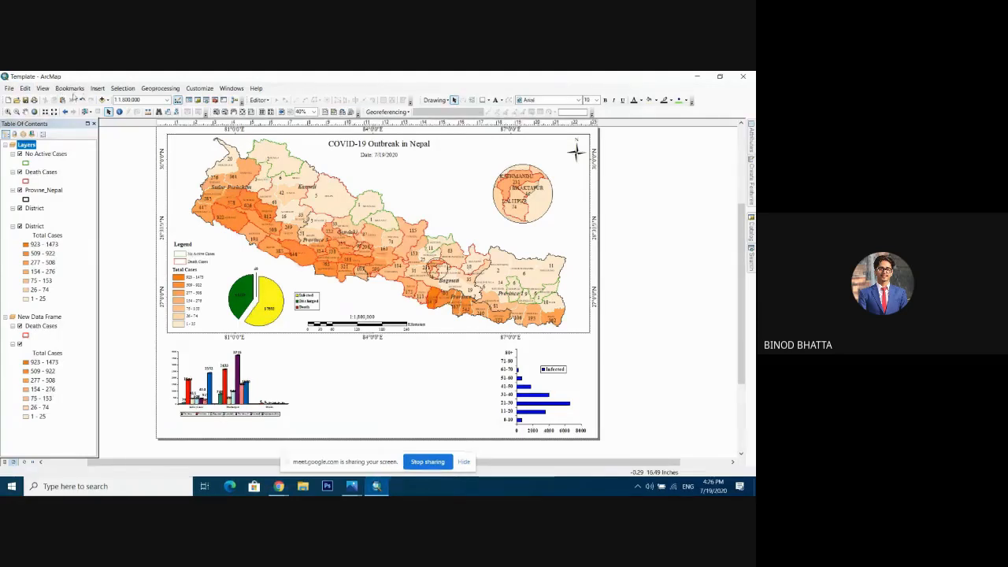
{"action": "left_click", "coordinate": [97, 89]}
{"action": "left_click", "coordinate": [115, 207]}
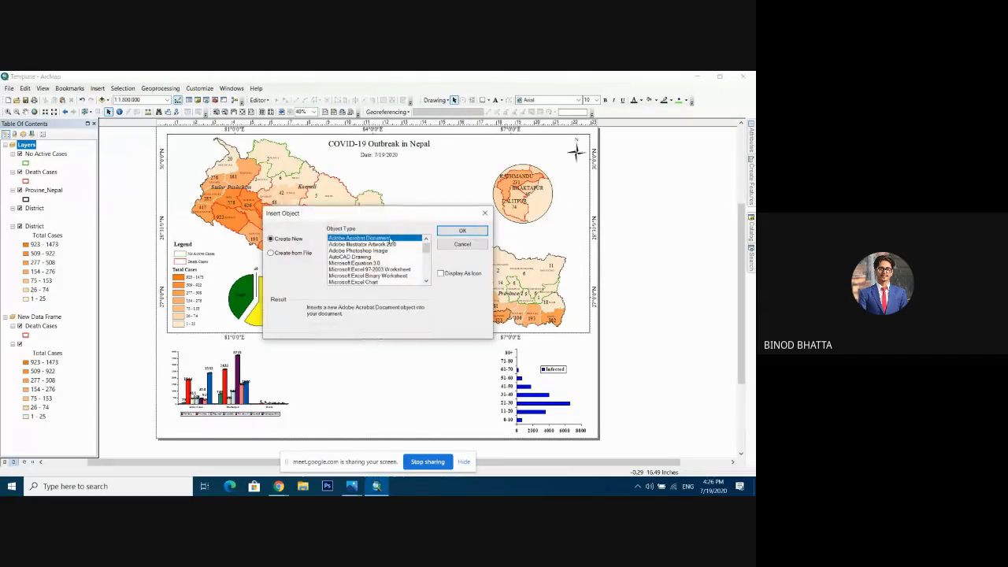
{"action": "left_click", "coordinate": [426, 282]}
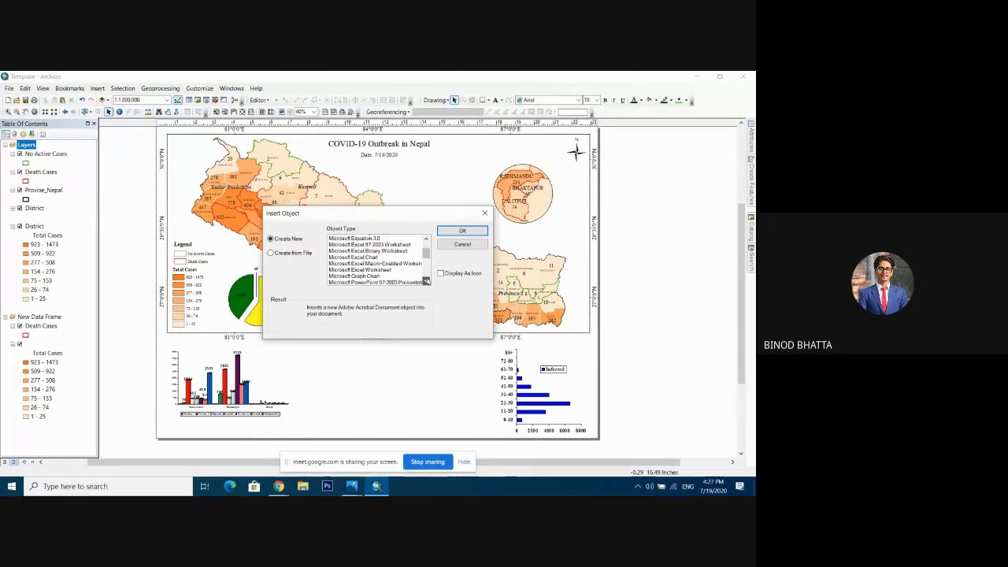
{"action": "scroll", "coordinate": [417, 251], "scroll_direction": "down", "scroll_amount": 1}
{"action": "left_click", "coordinate": [416, 256]}
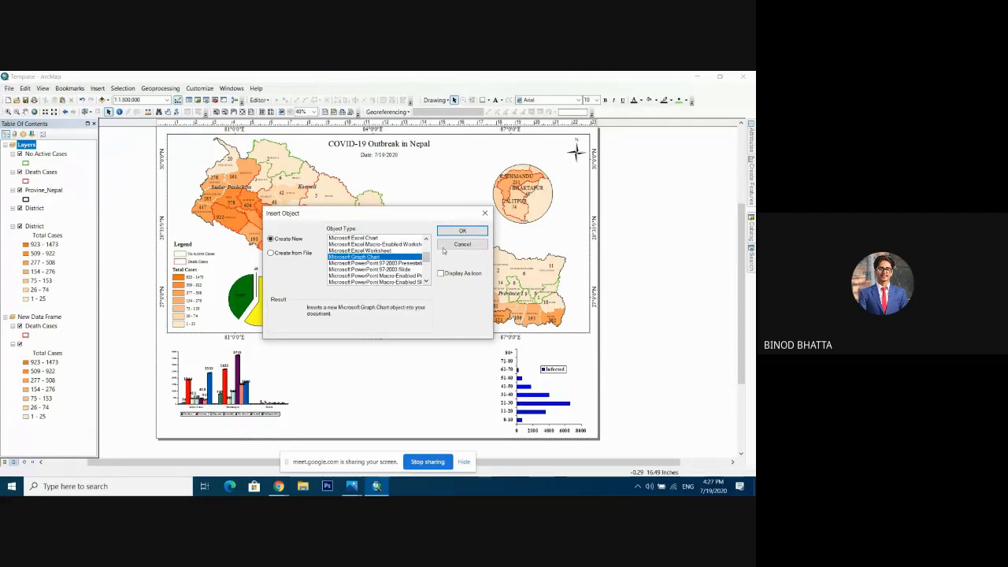
{"action": "left_click", "coordinate": [446, 230]}
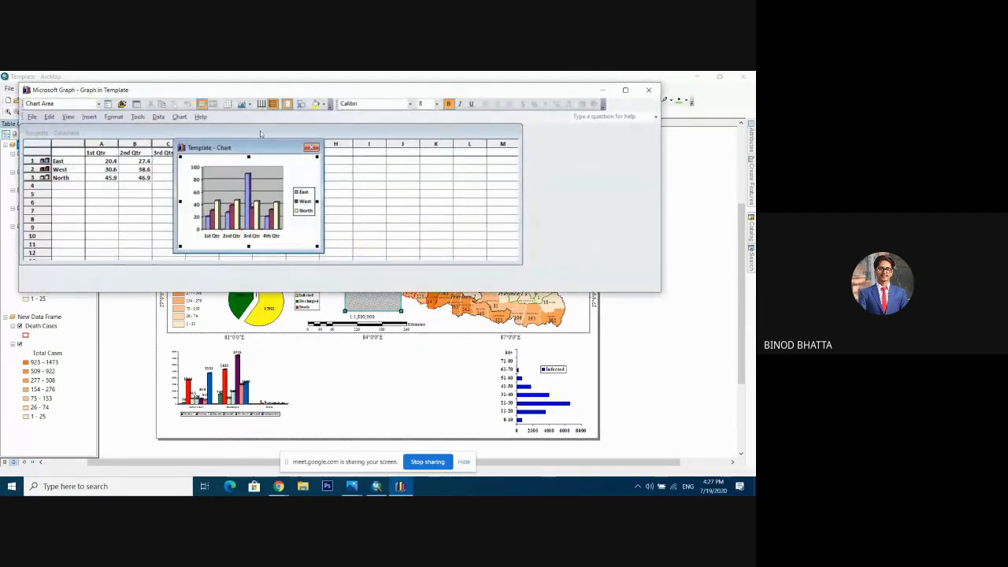
Step: Clear the sample data from the new chart's datasheet by deleting columns A to D and emptying rows 1 to 3
{"action": "left_click", "coordinate": [104, 144]}
{"action": "left_click_drag", "start_coordinate": [104, 144], "coordinate": [206, 144]}
{"action": "right_click", "coordinate": [205, 145]}
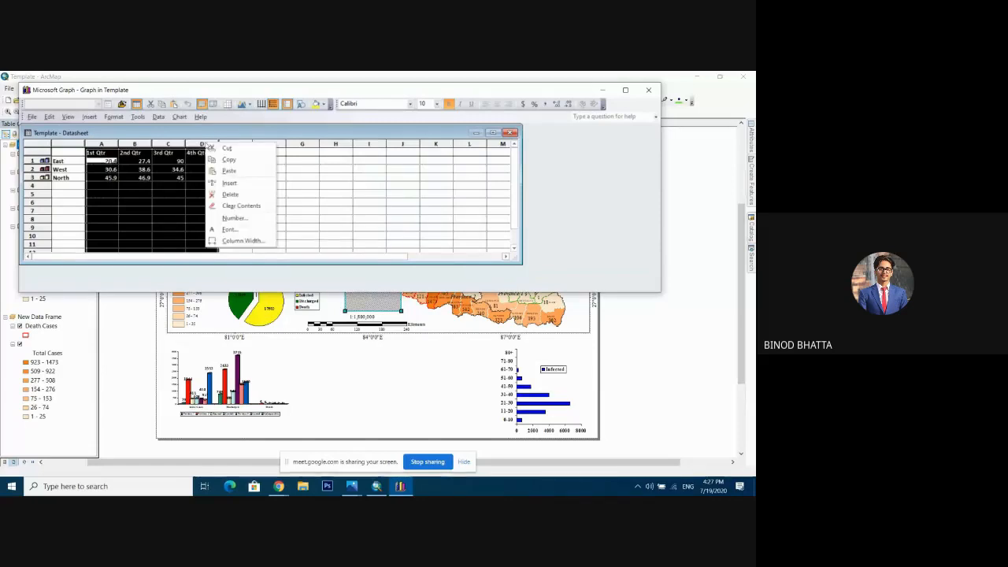
{"action": "left_click", "coordinate": [229, 194]}
{"action": "left_click", "coordinate": [41, 162]}
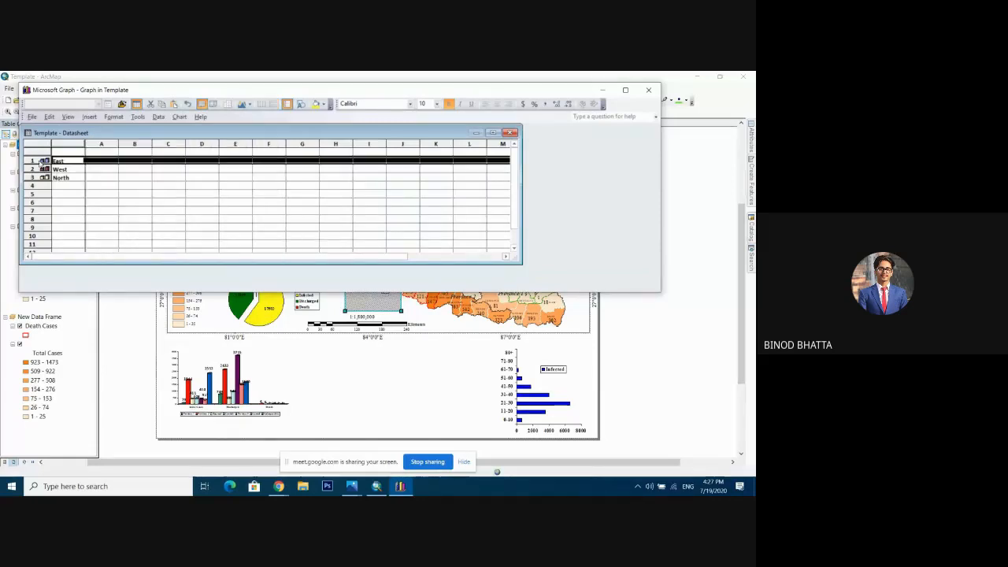
{"action": "left_click_drag", "start_coordinate": [41, 167], "coordinate": [41, 176]}
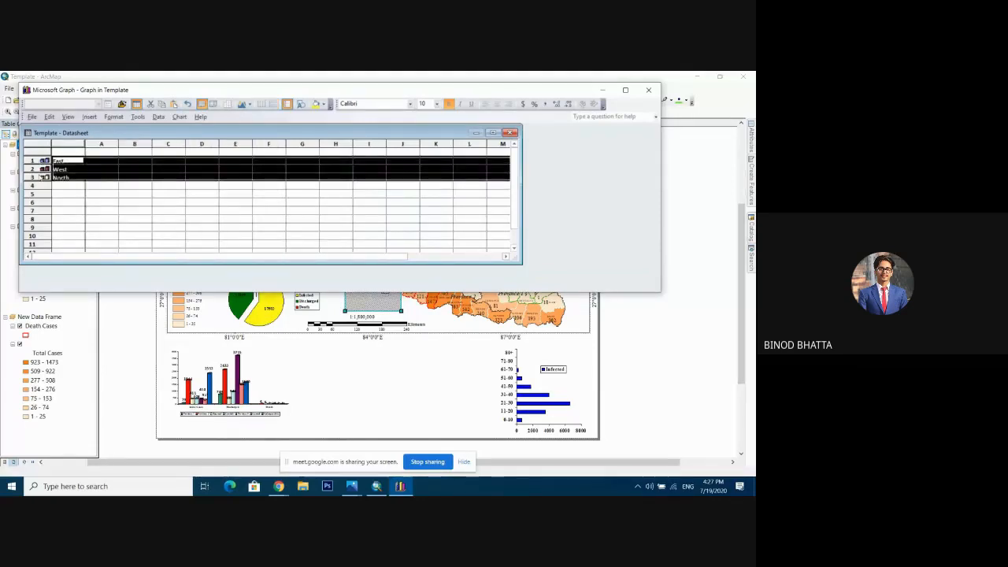
{"action": "right_click", "coordinate": [41, 176]}
{"action": "left_click", "coordinate": [63, 228]}
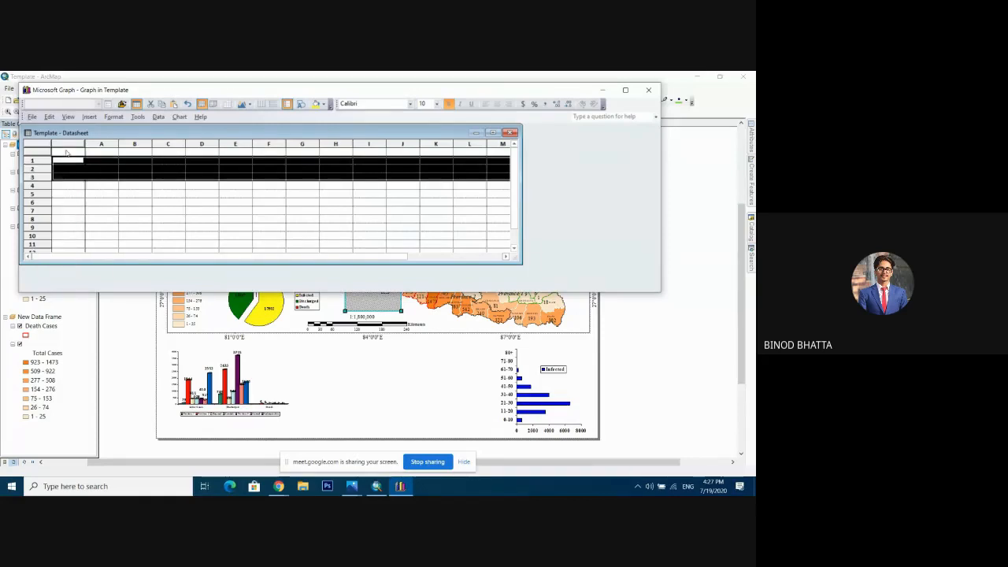
Step: Enter the datasheet headings Date and No. of Infectants
{"action": "left_click", "coordinate": [67, 152]}
{"action": "type", "text": "Date"}
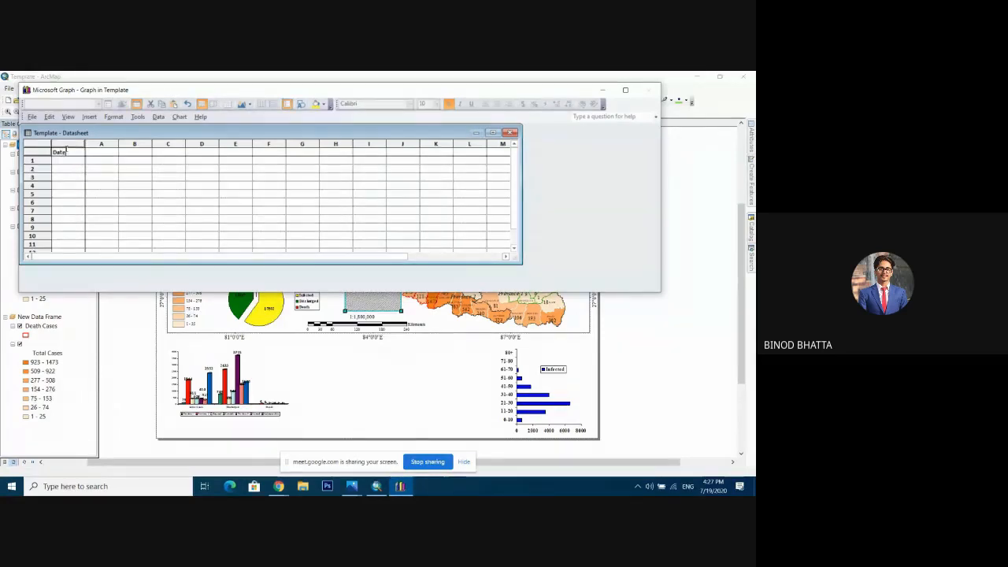
{"action": "key", "text": "Tab"}
{"action": "type", "text": "No. of Infe"}
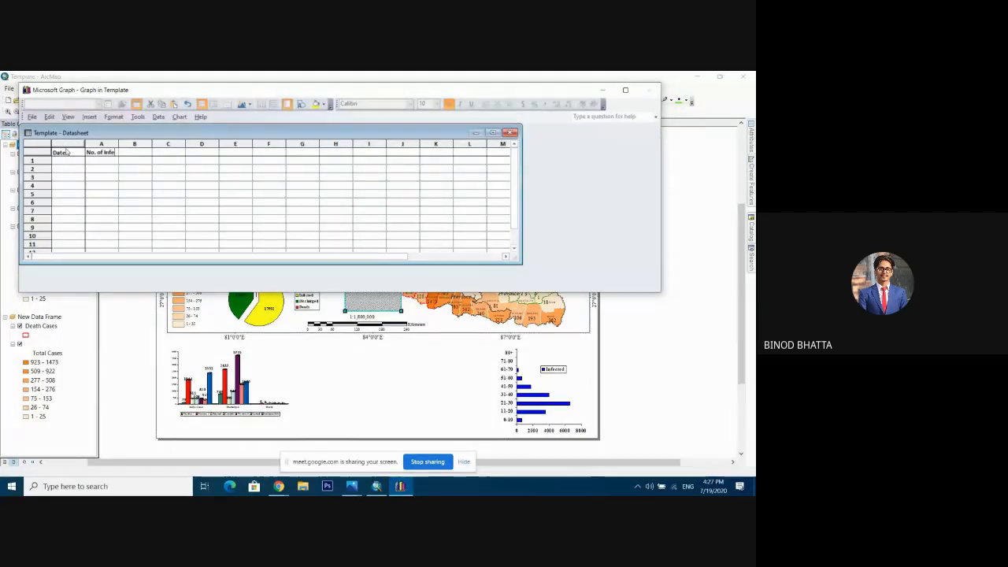
{"action": "type", "text": "ctants"}
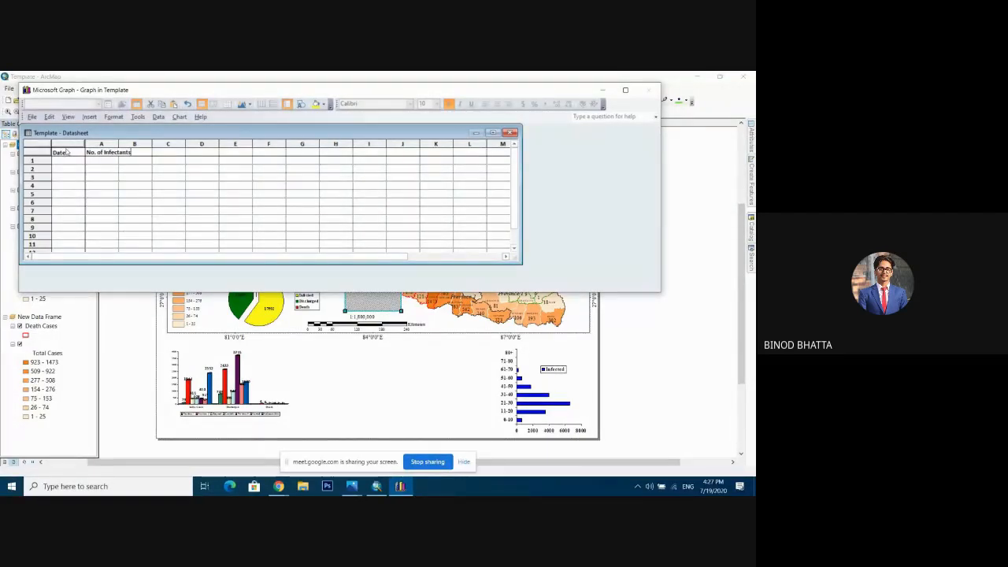
{"action": "key", "text": "Return"}
{"action": "key", "text": "Left"}
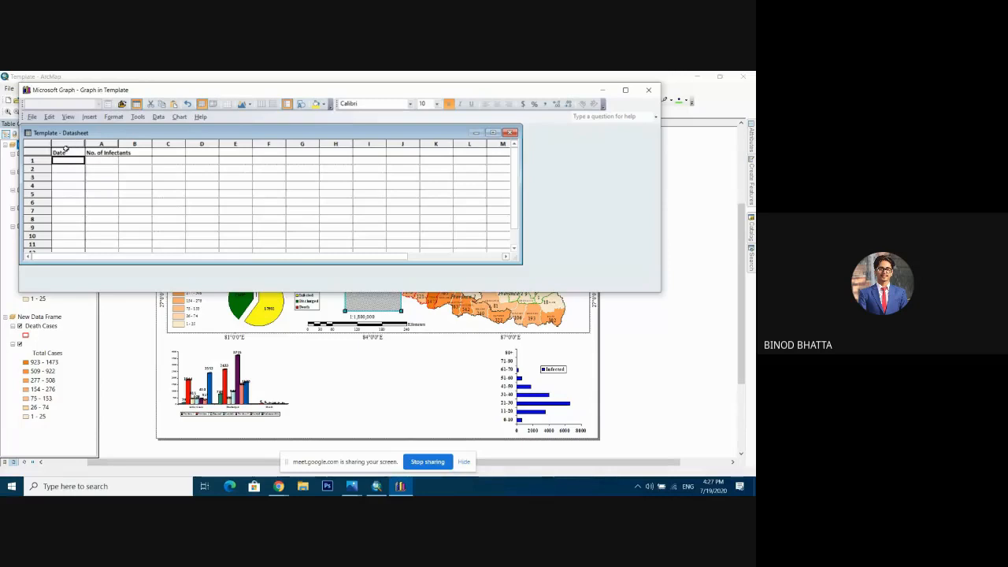
Step: Fill datasheet rows 1 and 2 with the date 15-Feb and 1 infectant each
{"action": "type", "text": "feb-15"}
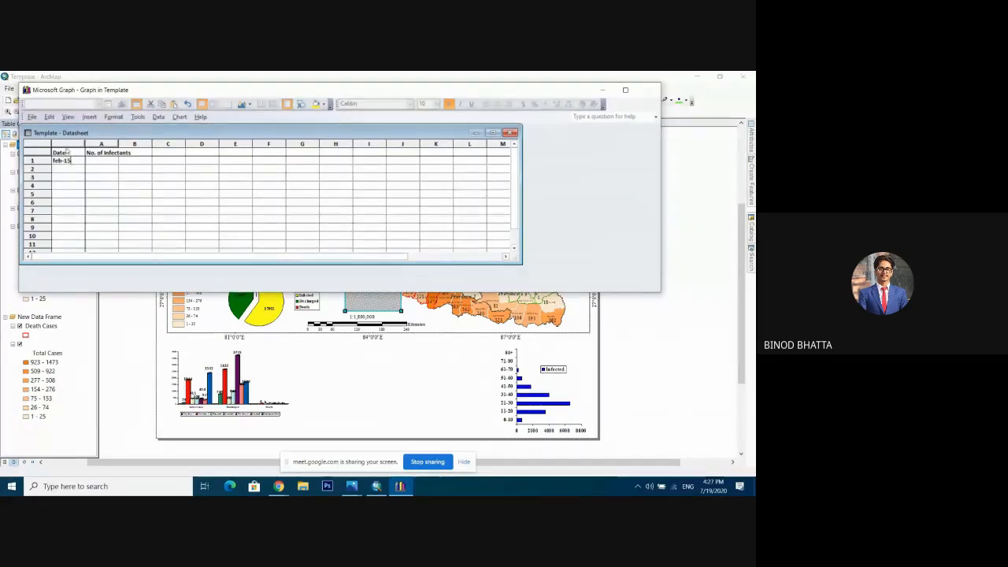
{"action": "key", "text": "Tab"}
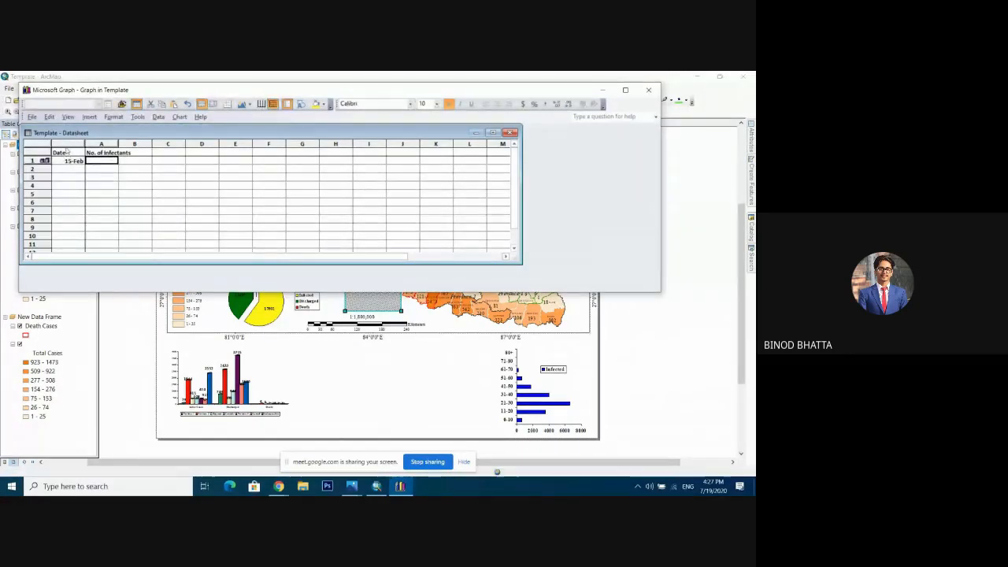
{"action": "type", "text": "1"}
{"action": "key", "text": "Return"}
{"action": "type", "text": "15-feb"}
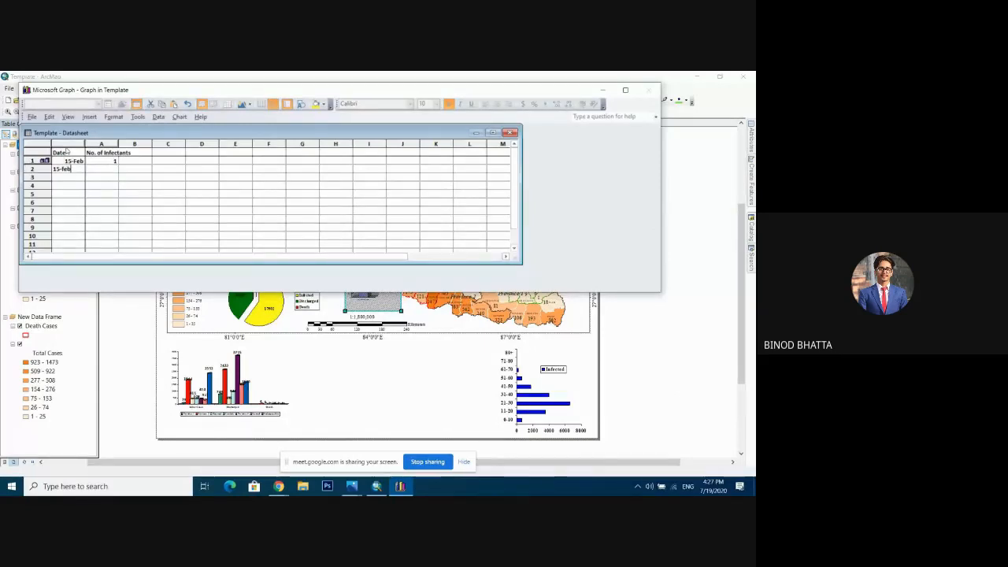
{"action": "key", "text": "Tab"}
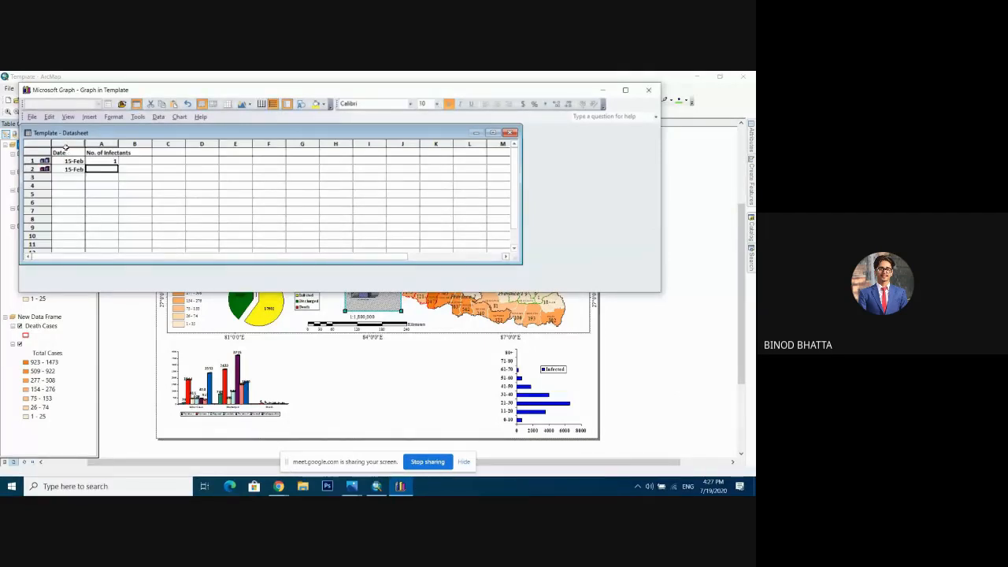
{"action": "type", "text": "1"}
{"action": "key", "text": "Return"}
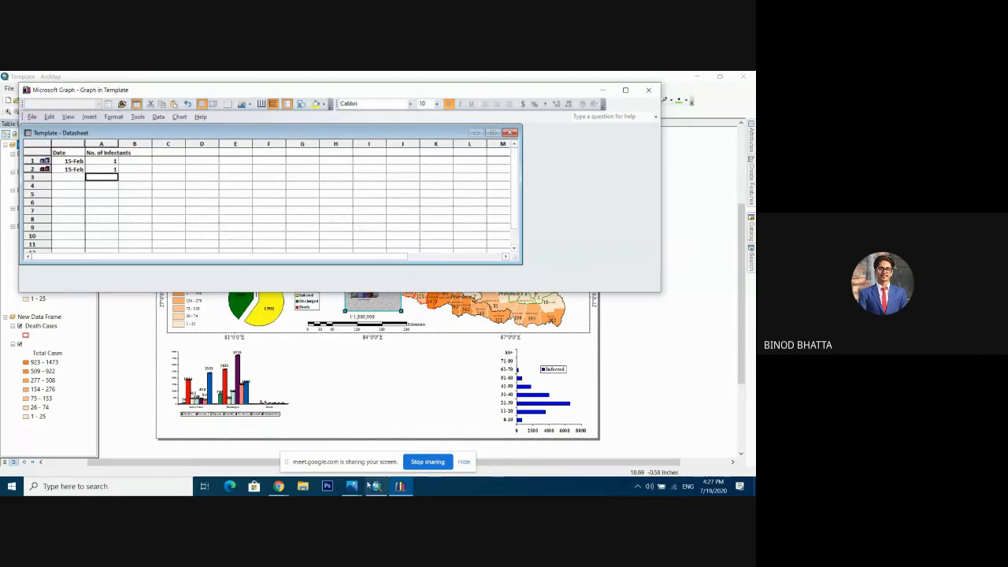
Step: Look up the 28 March case count on the Worldometers Total Cases chart and fill datasheet row 3 with 28-Mar and 5
{"action": "mouse_move", "coordinate": [279, 485]}
{"action": "left_click", "coordinate": [236, 431]}
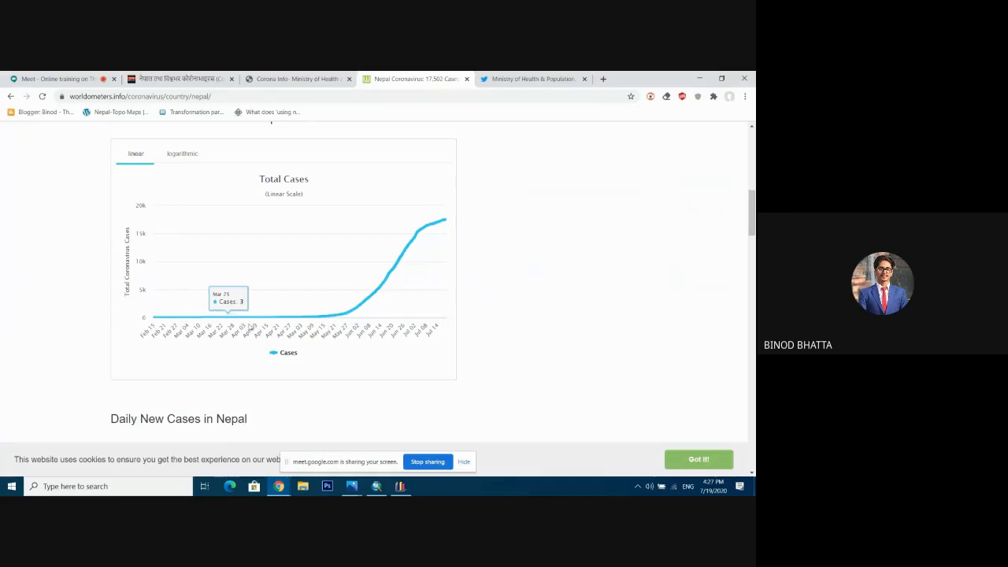
{"action": "mouse_move", "coordinate": [234, 315]}
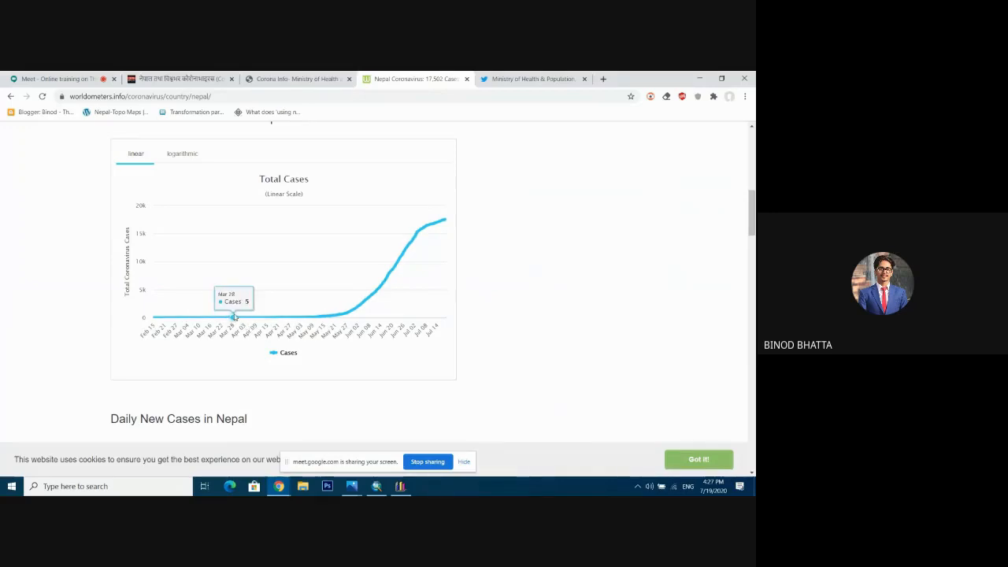
{"action": "left_click", "coordinate": [402, 488]}
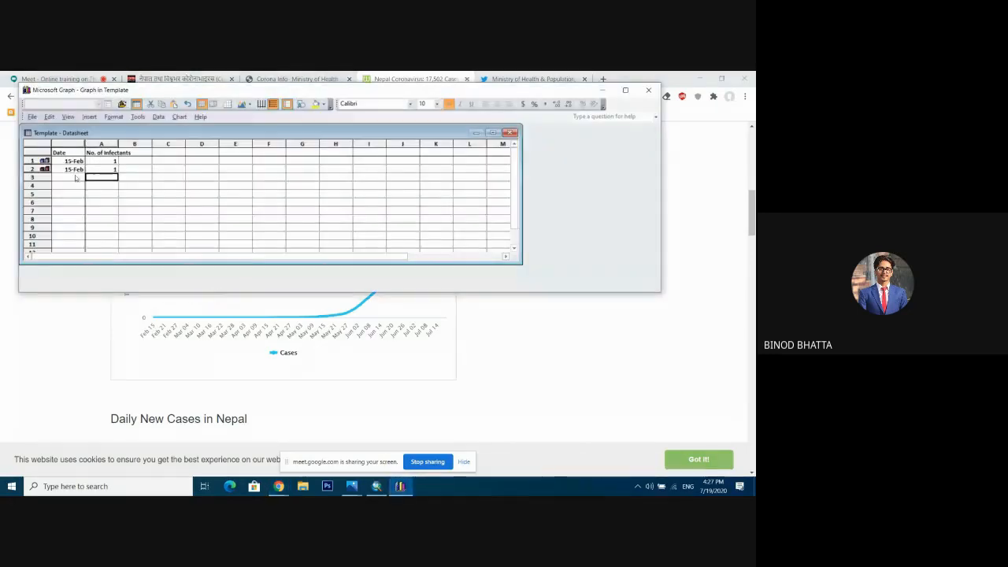
{"action": "left_click", "coordinate": [75, 177]}
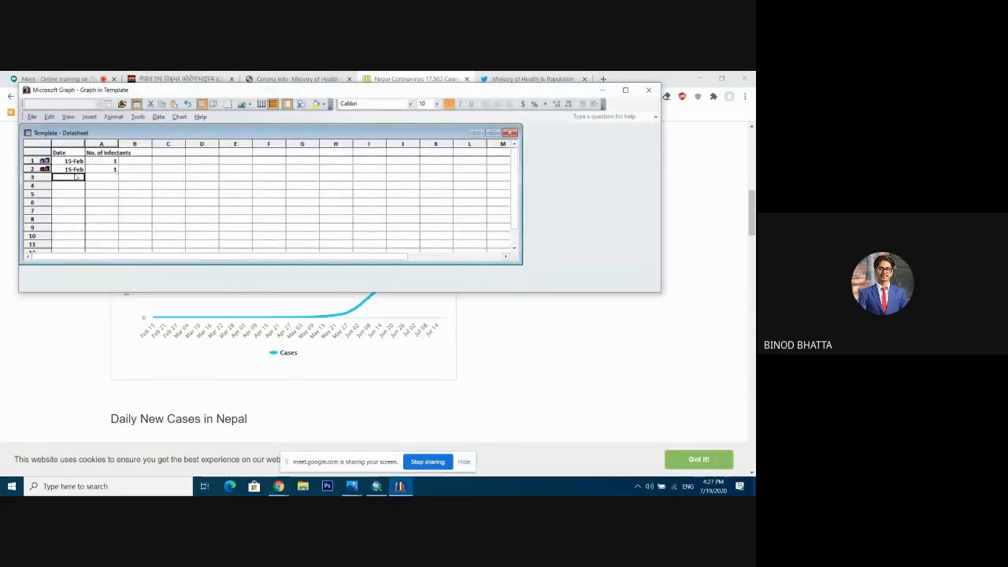
{"action": "type", "text": "28 ma"}
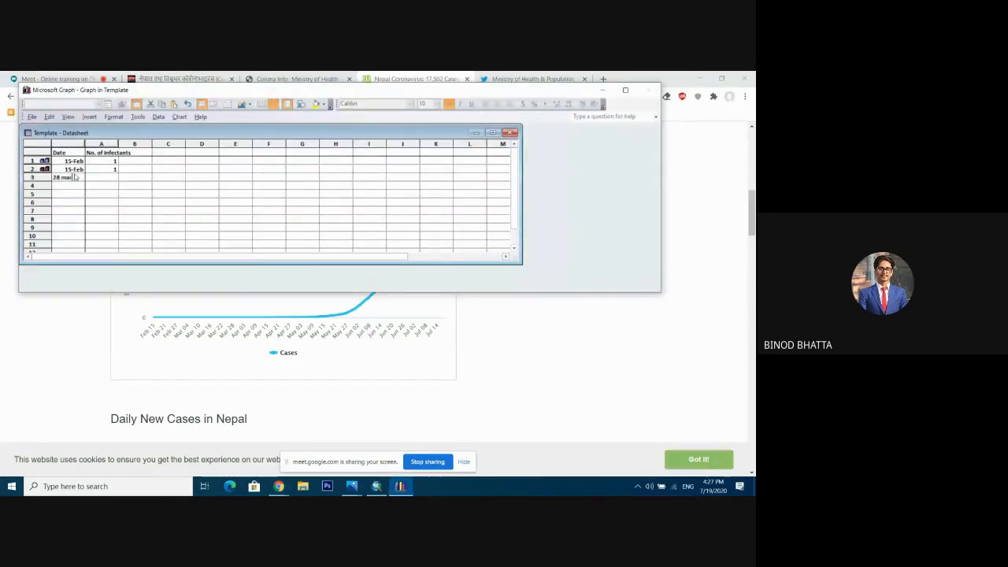
{"action": "type", "text": "r"}
{"action": "key", "text": "Tab"}
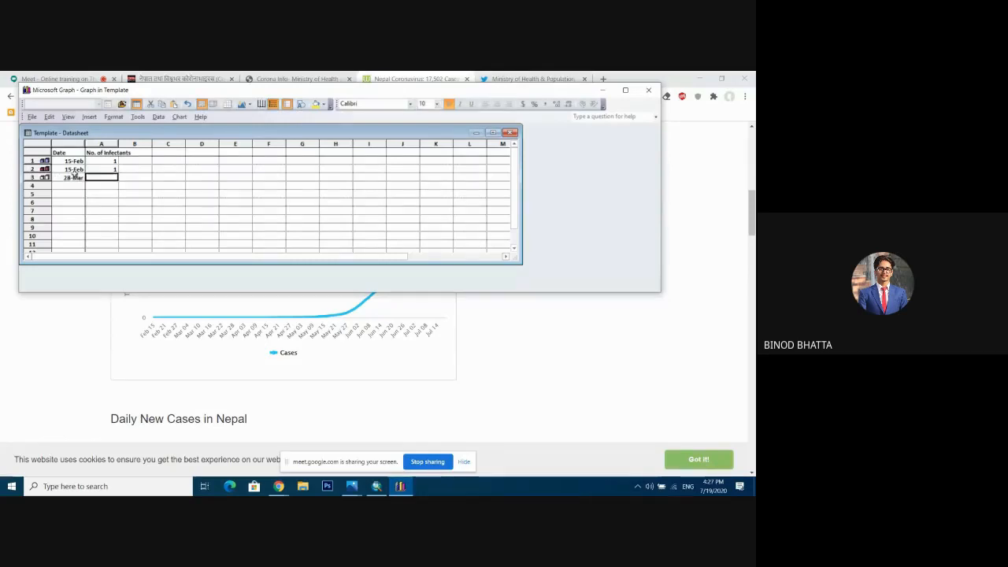
{"action": "type", "text": "5"}
{"action": "key", "text": "Return"}
Step: Fill datasheet row 4 with the date 18-Jul and 17502 infectants
{"action": "left_click", "coordinate": [76, 183]}
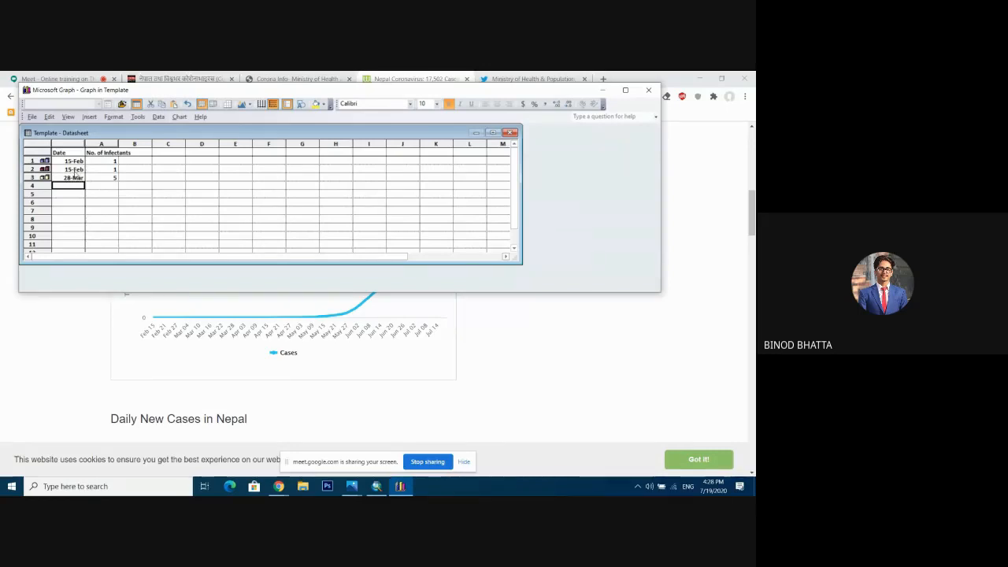
{"action": "type", "text": "1"}
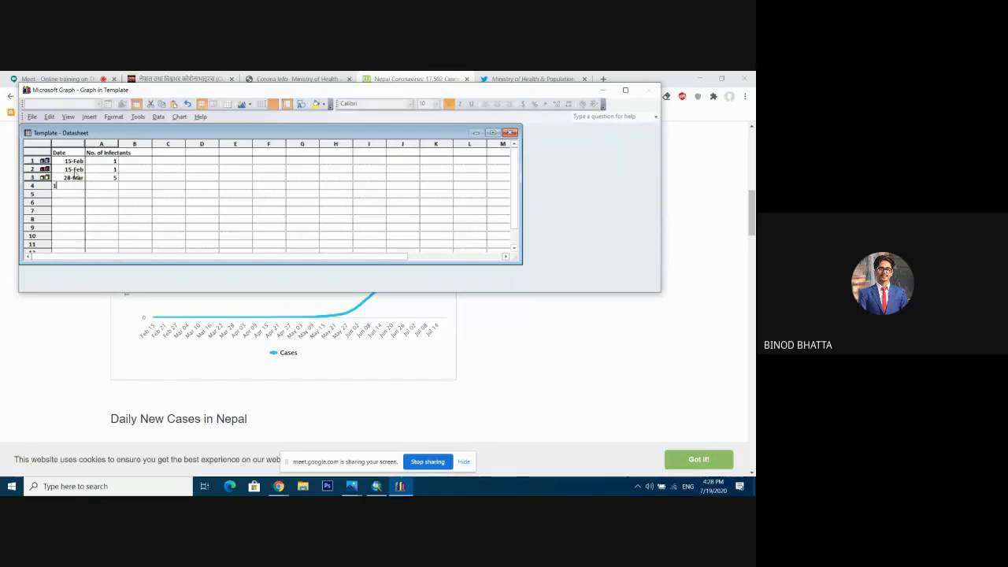
{"action": "type", "text": "8-Jul"}
{"action": "key", "text": "Tab"}
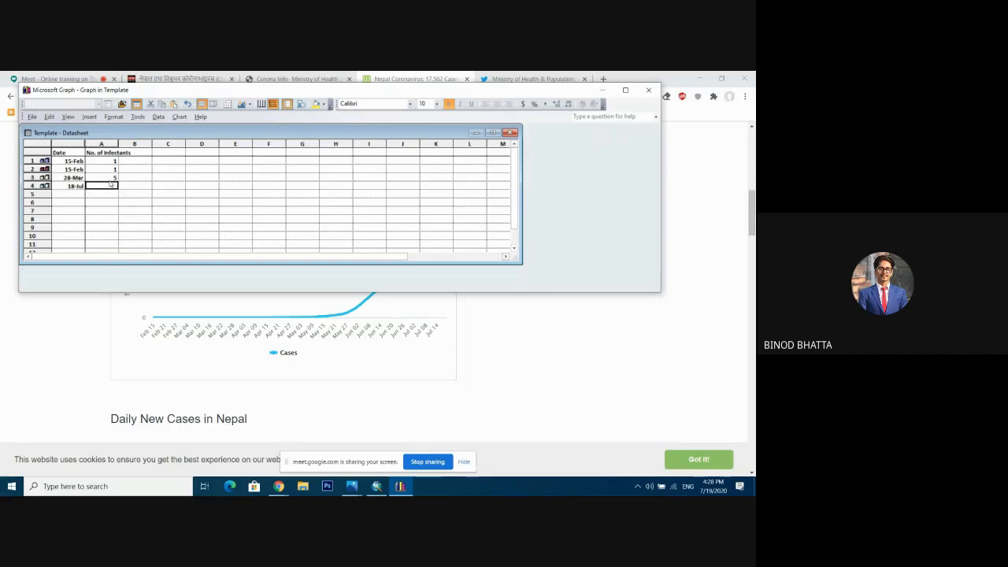
{"action": "type", "text": "17"}
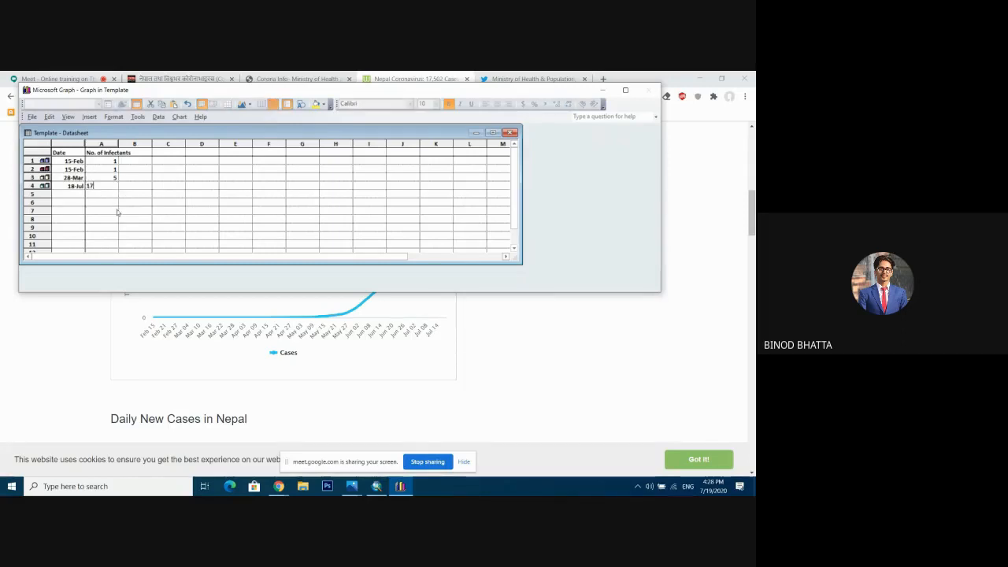
{"action": "type", "text": "502"}
{"action": "key", "text": "Return"}
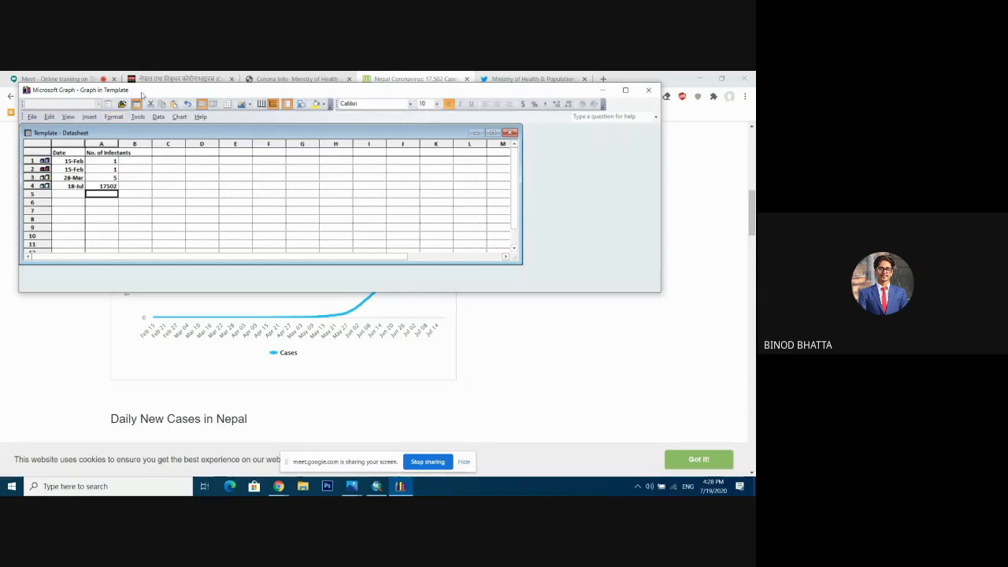
Step: Change the chart type to Line with the data series in columns, and widen the chart window
{"action": "left_click", "coordinate": [136, 103]}
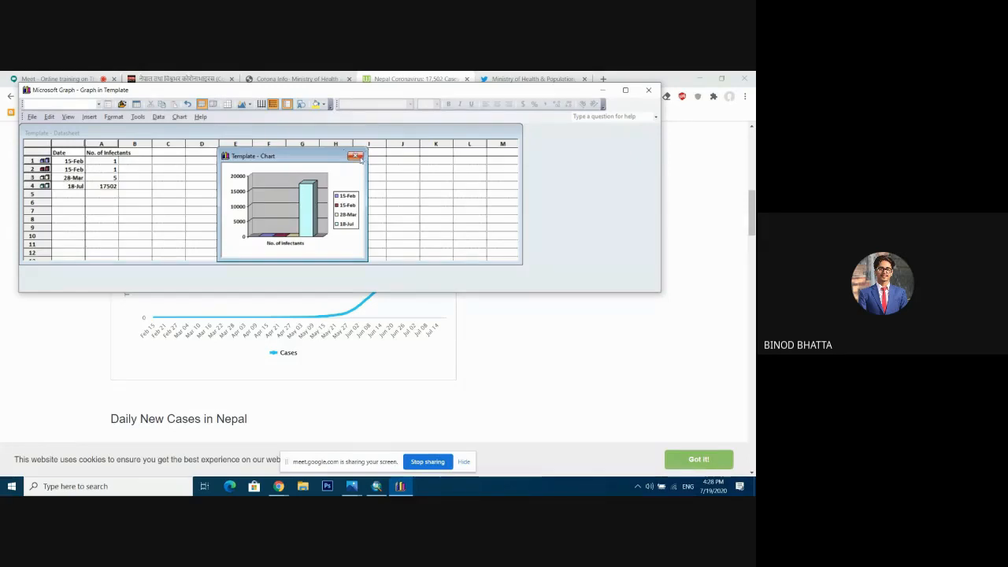
{"action": "left_click", "coordinate": [178, 117]}
{"action": "left_click", "coordinate": [200, 128]}
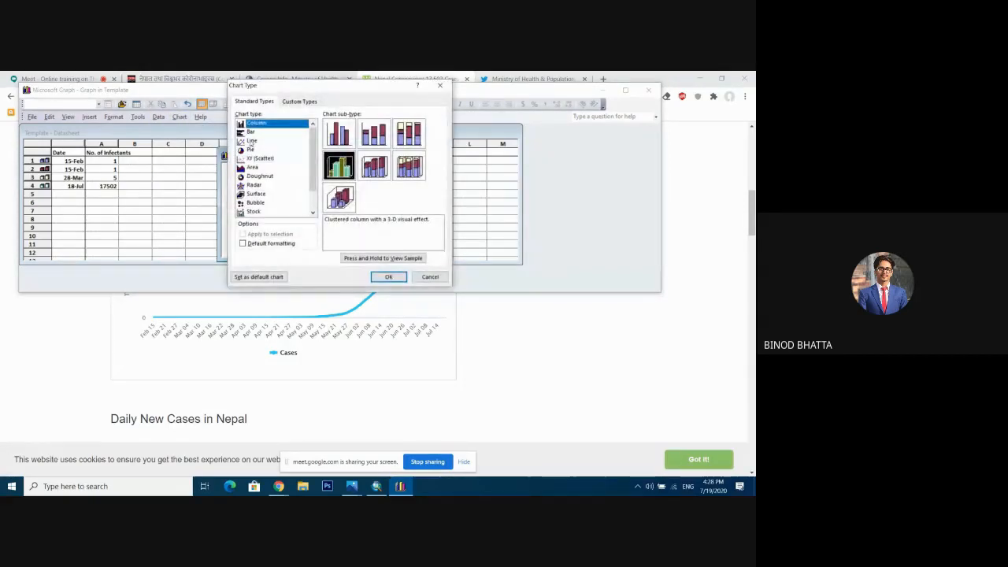
{"action": "left_click", "coordinate": [251, 141]}
{"action": "left_click", "coordinate": [349, 139]}
{"action": "left_click", "coordinate": [375, 259]}
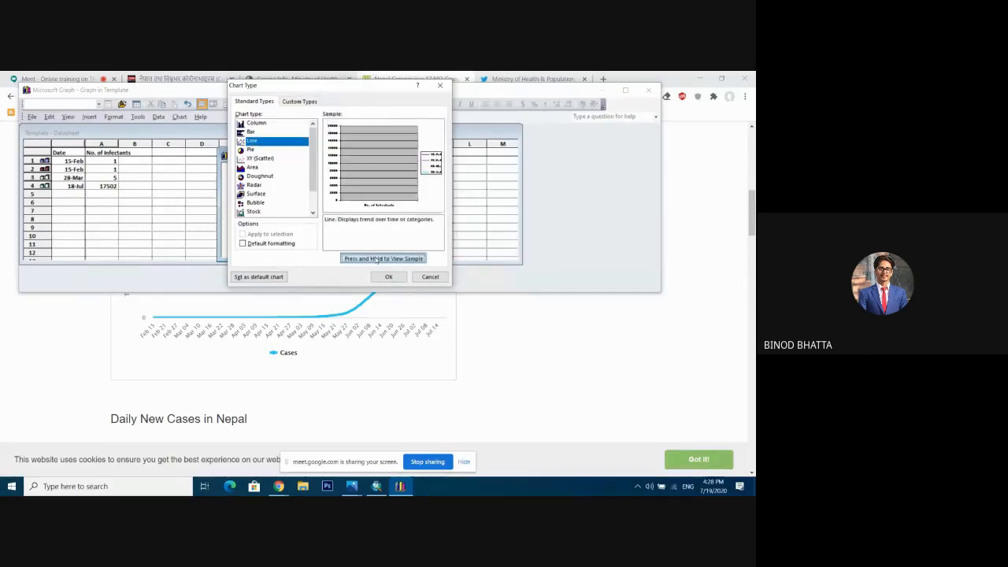
{"action": "left_click", "coordinate": [388, 276]}
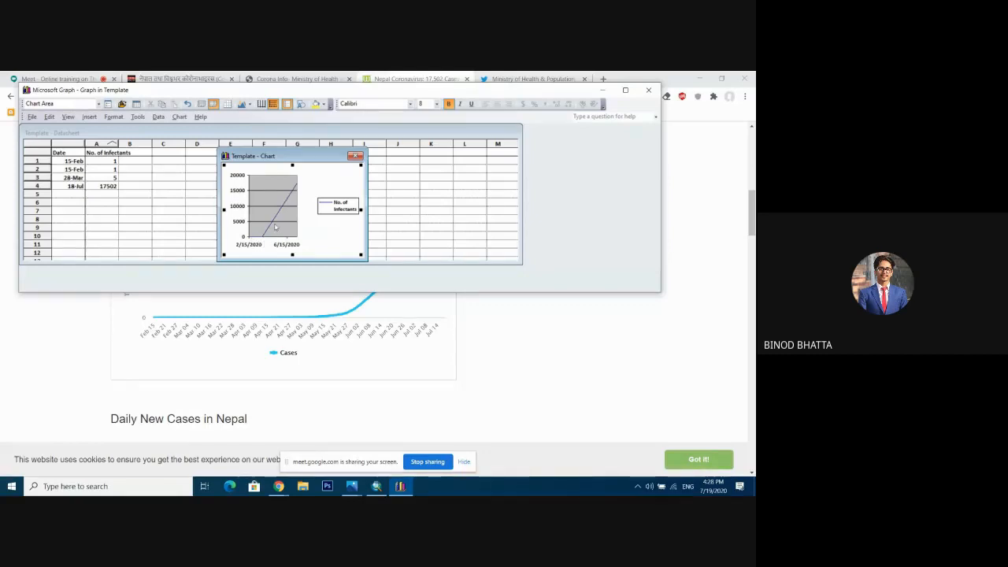
{"action": "left_click_drag", "start_coordinate": [367, 260], "coordinate": [449, 292]}
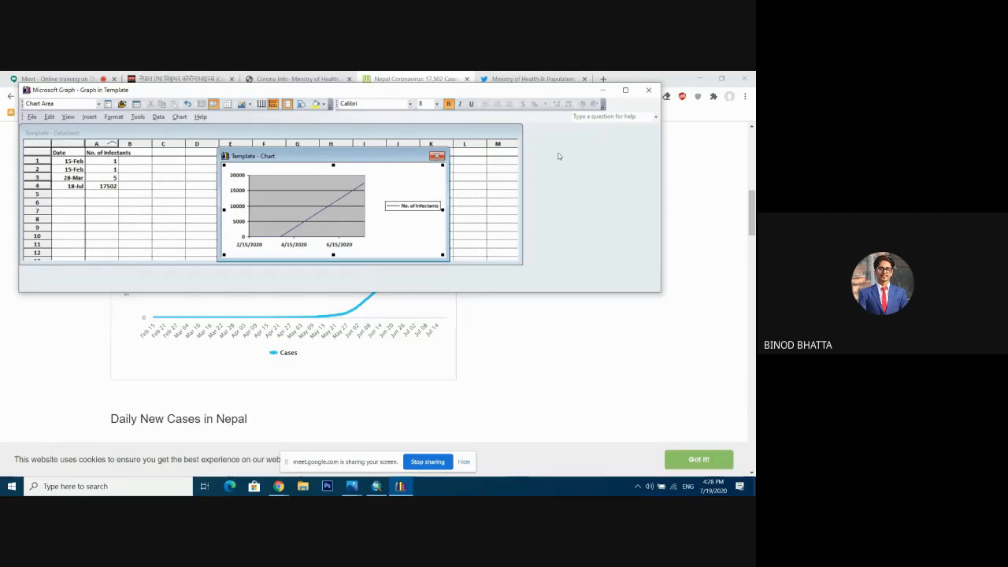
Step: Return to the ArcMap layout, move the new line chart to the blank area below the map, and delete it
{"action": "left_click", "coordinate": [646, 91]}
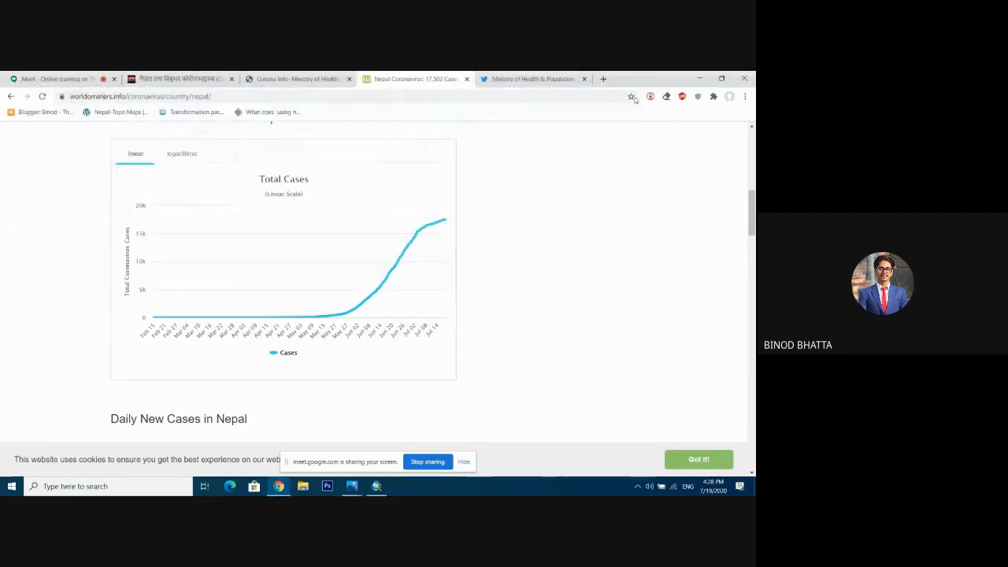
{"action": "left_click", "coordinate": [700, 79]}
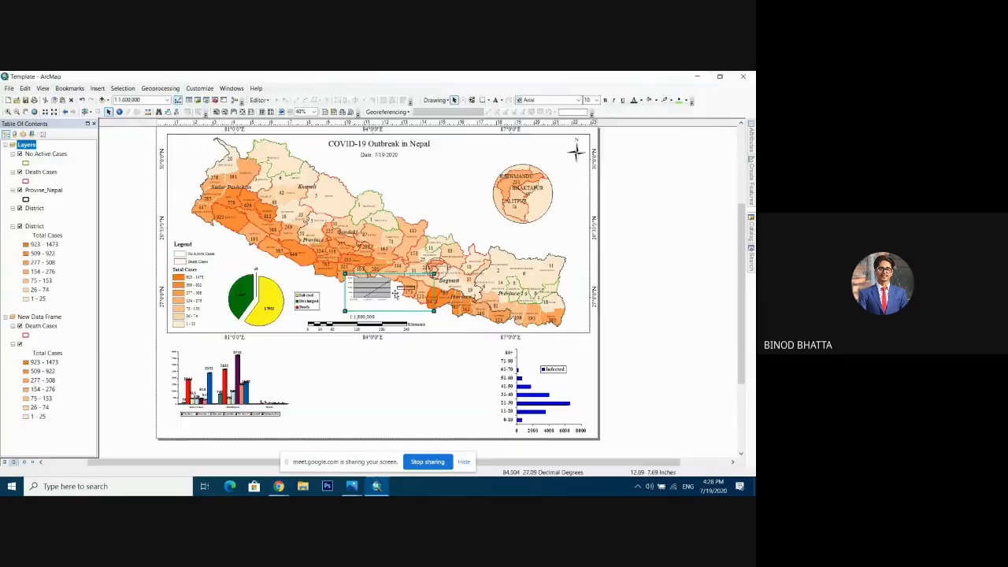
{"action": "left_click_drag", "start_coordinate": [395, 293], "coordinate": [393, 392]}
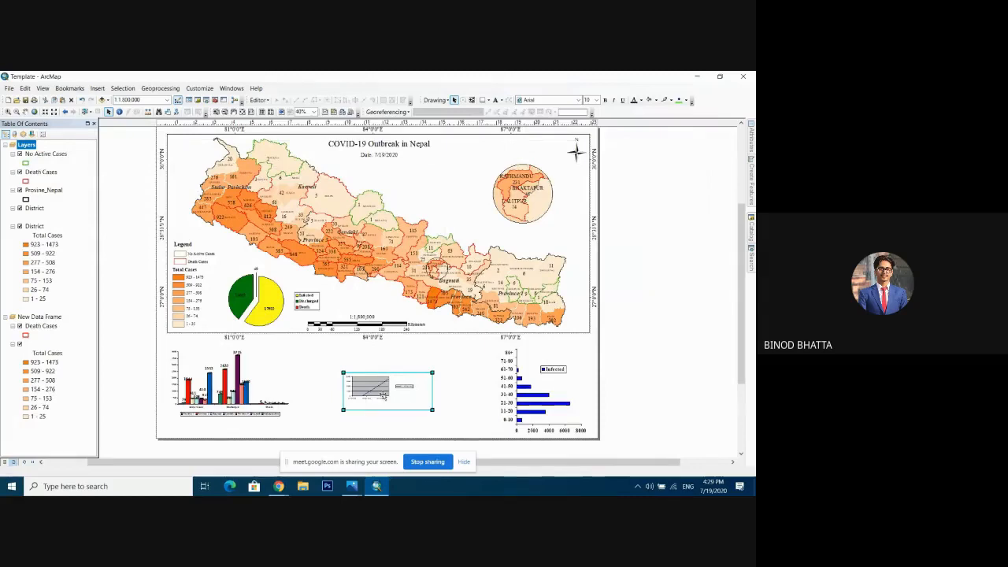
{"action": "key", "text": "Delete"}
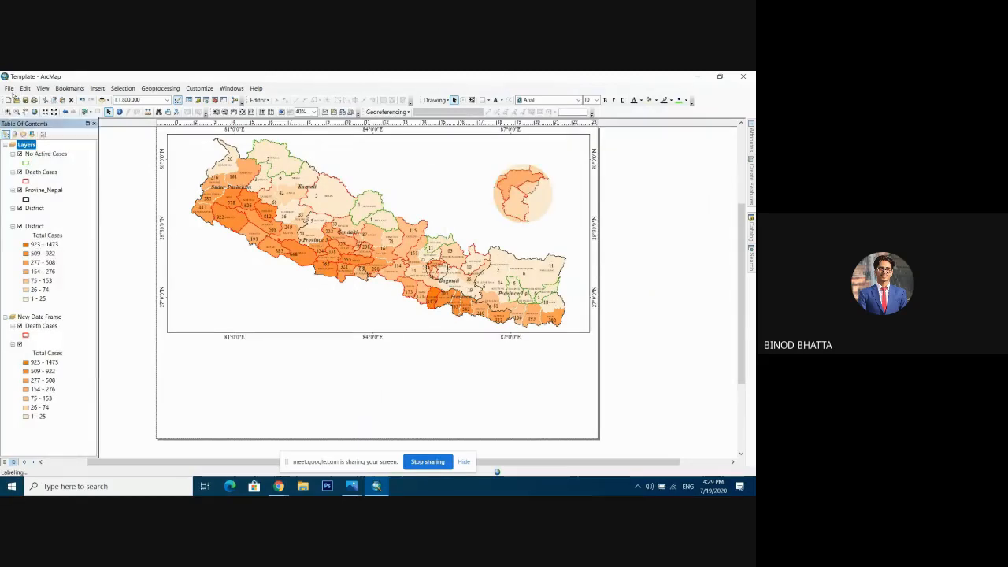
Step: Open the Template_7_18_2020 map document and copy its Total Cases line chart
{"action": "left_click", "coordinate": [8, 89]}
{"action": "key", "text": "Escape"}
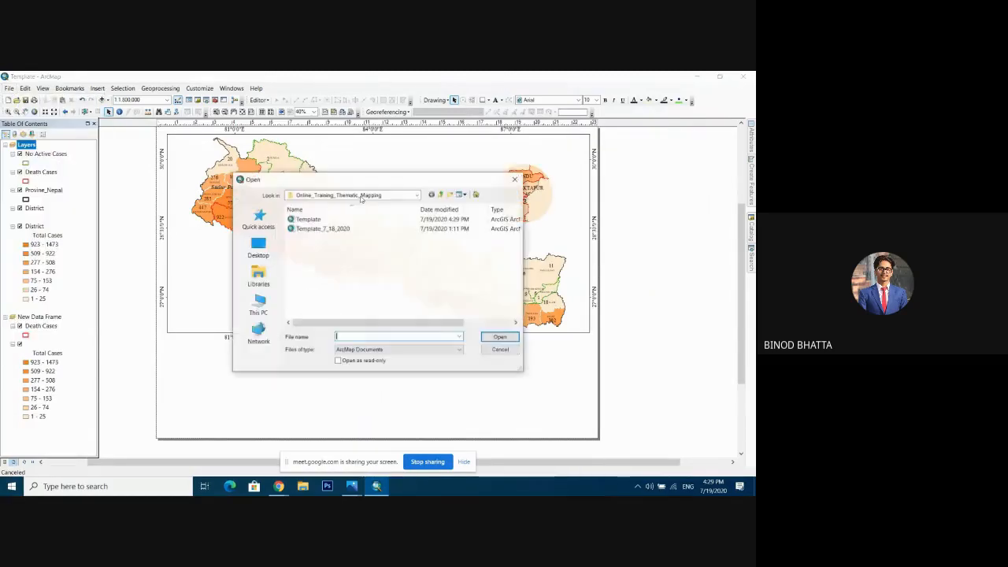
{"action": "left_click", "coordinate": [334, 229]}
{"action": "left_click", "coordinate": [497, 338]}
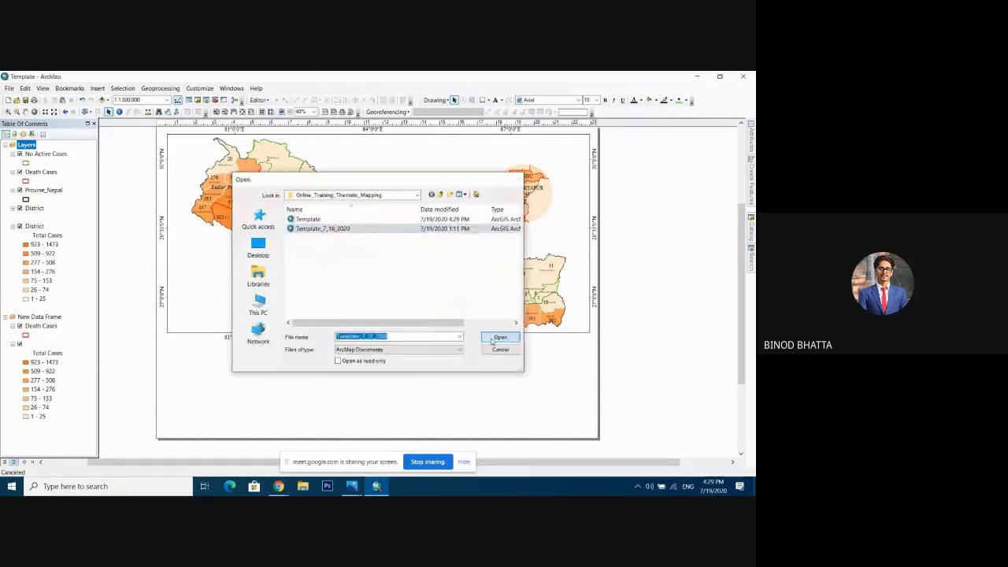
{"action": "left_click", "coordinate": [334, 298]}
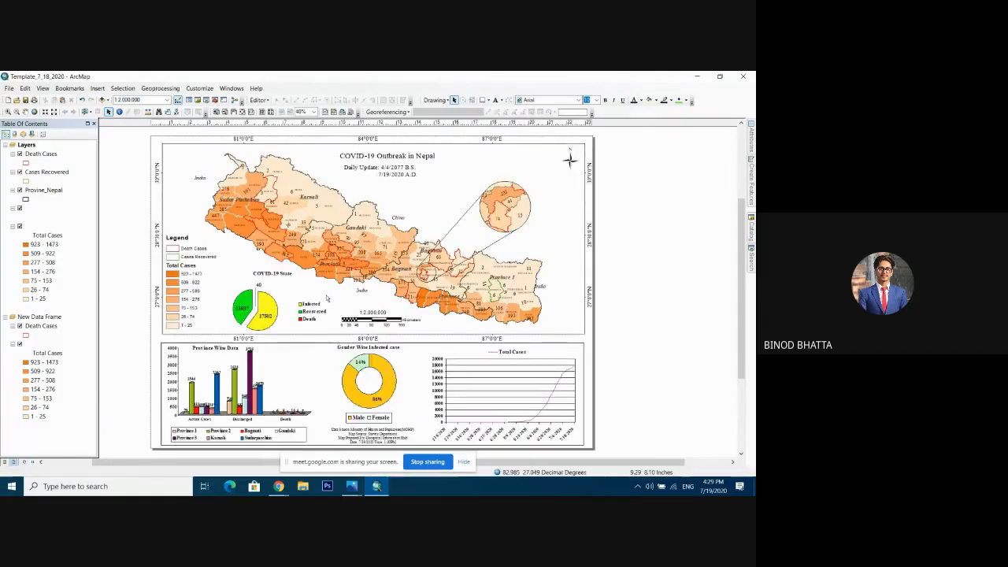
{"action": "left_click", "coordinate": [508, 394]}
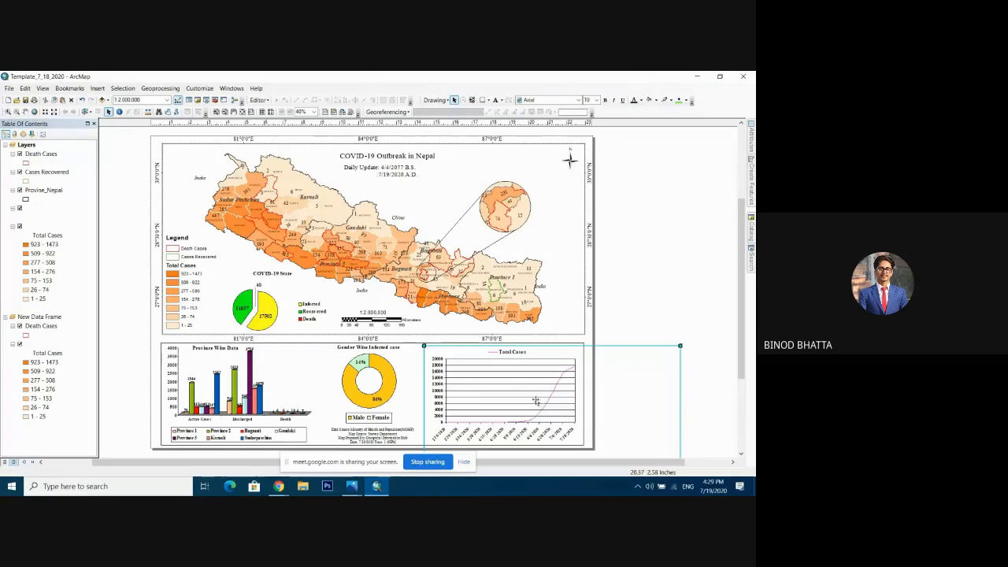
Step: Reopen the Template map document and paste the Total Cases chart below the map, between the column chart and the age-group bar chart
{"action": "left_click", "coordinate": [9, 89]}
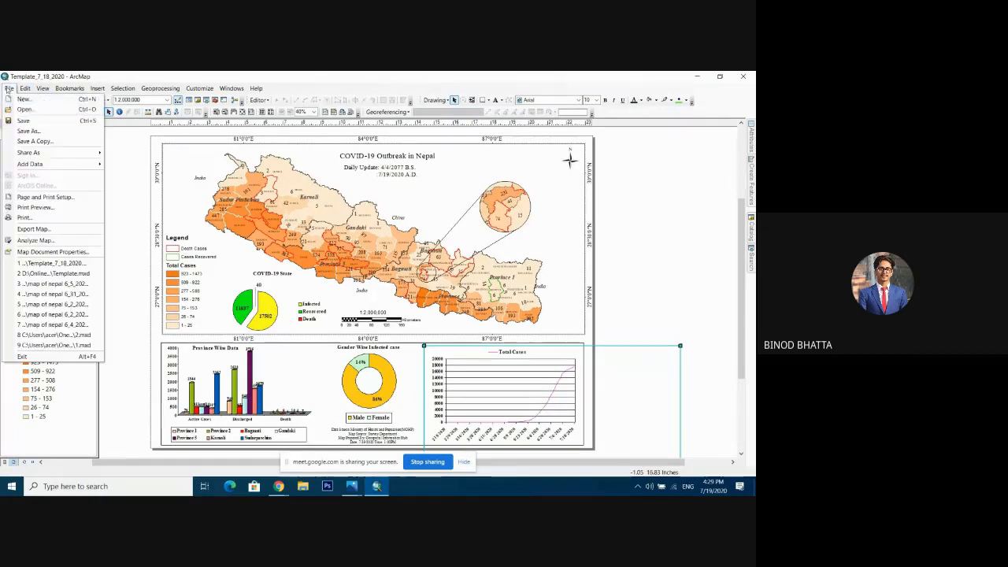
{"action": "left_click", "coordinate": [24, 109]}
{"action": "left_click", "coordinate": [307, 219]}
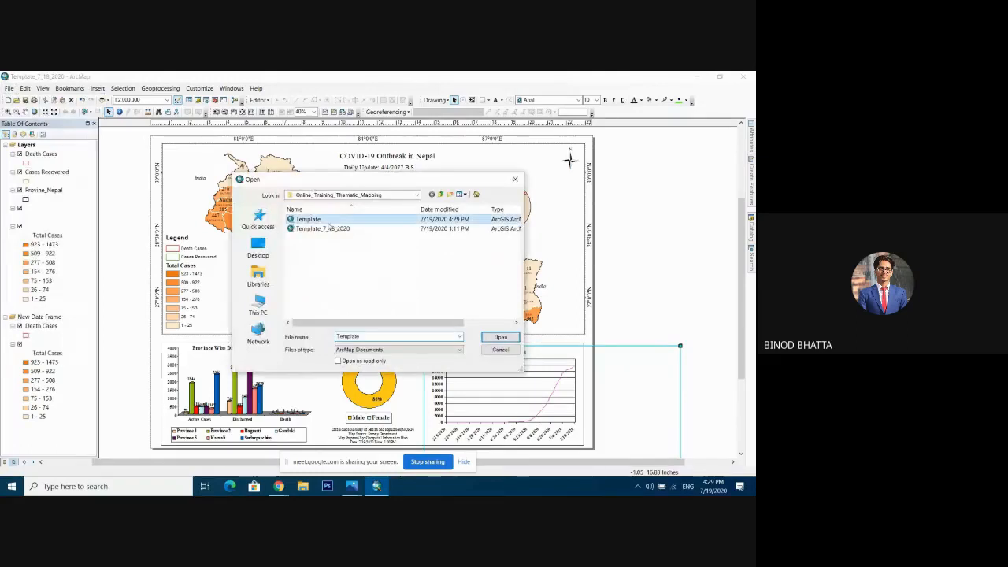
{"action": "left_click", "coordinate": [496, 337]}
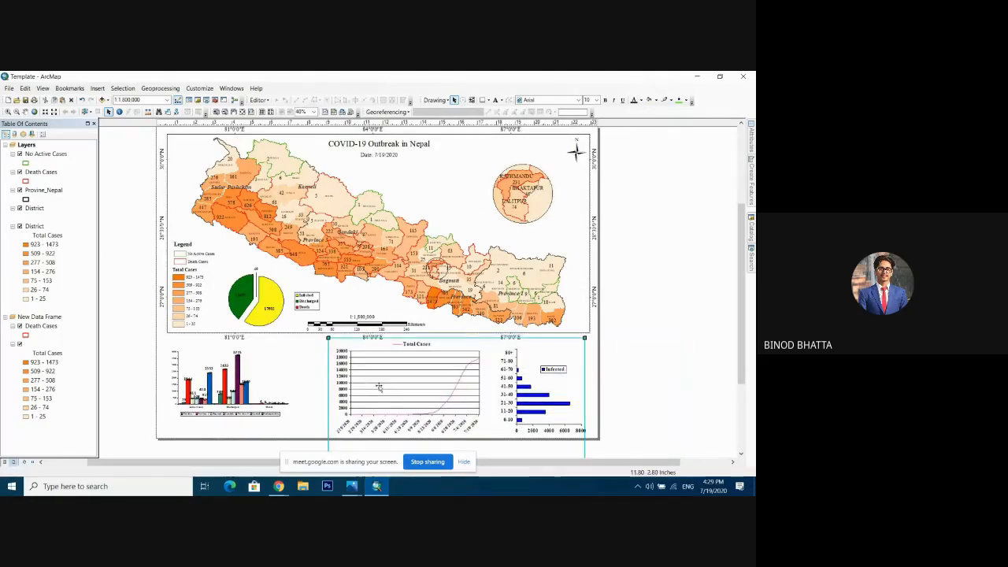
Step: Open the pasted Total Cases chart for editing and examine its datasheet's dates and case totals down to the last filled row
{"action": "double_click", "coordinate": [379, 388]}
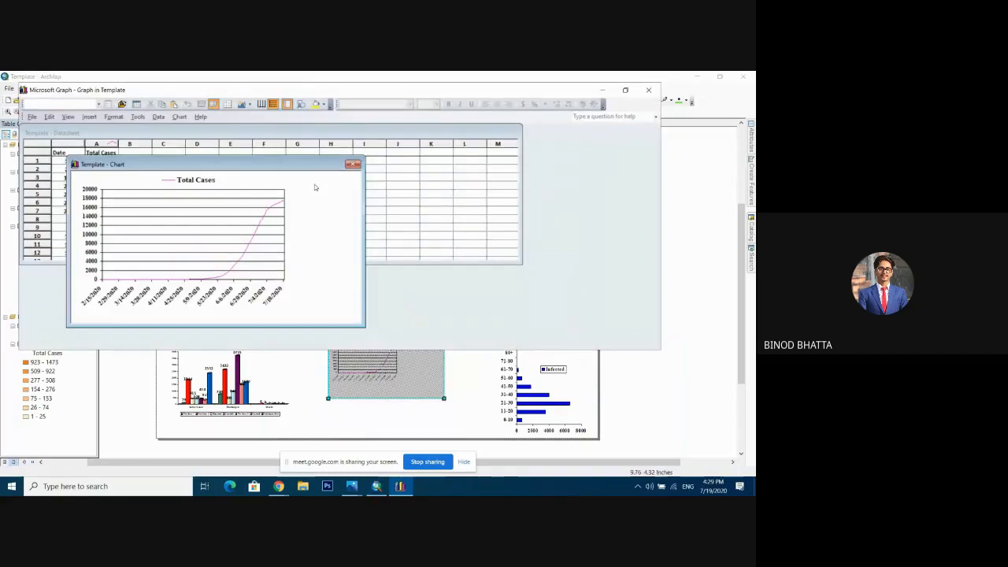
{"action": "left_click_drag", "start_coordinate": [315, 186], "coordinate": [425, 171]}
{"action": "left_click", "coordinate": [98, 161]}
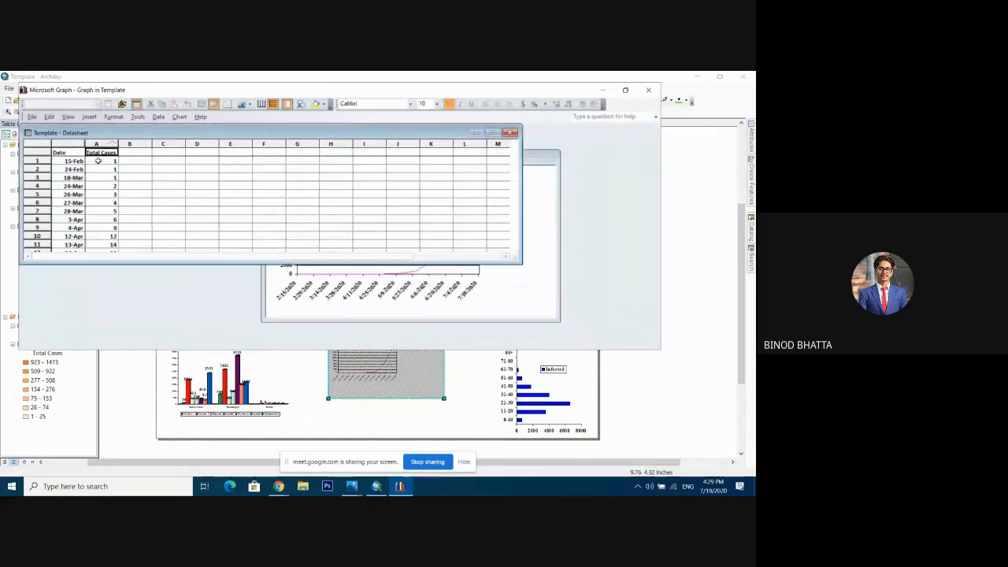
{"action": "left_click", "coordinate": [70, 160]}
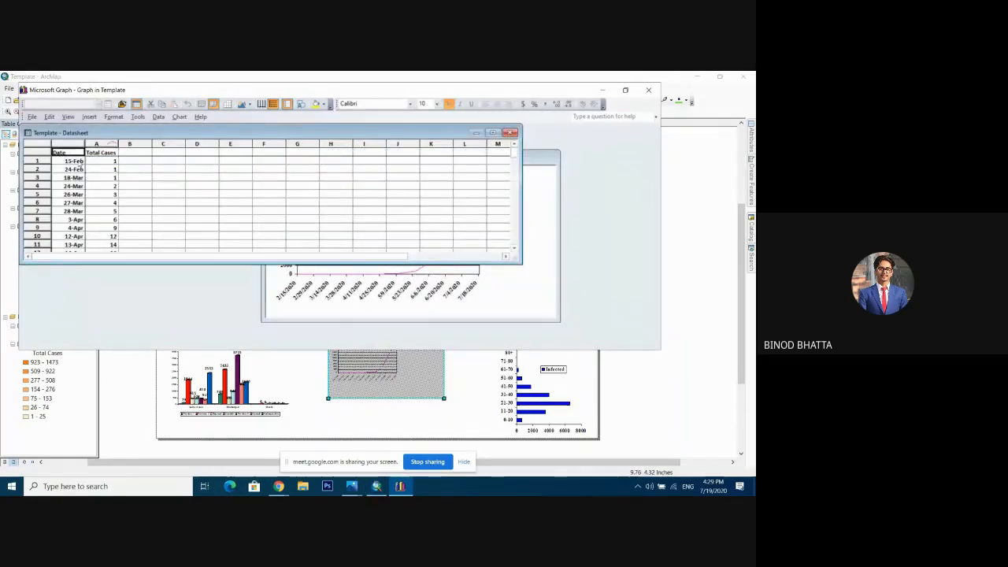
{"action": "left_click", "coordinate": [104, 178]}
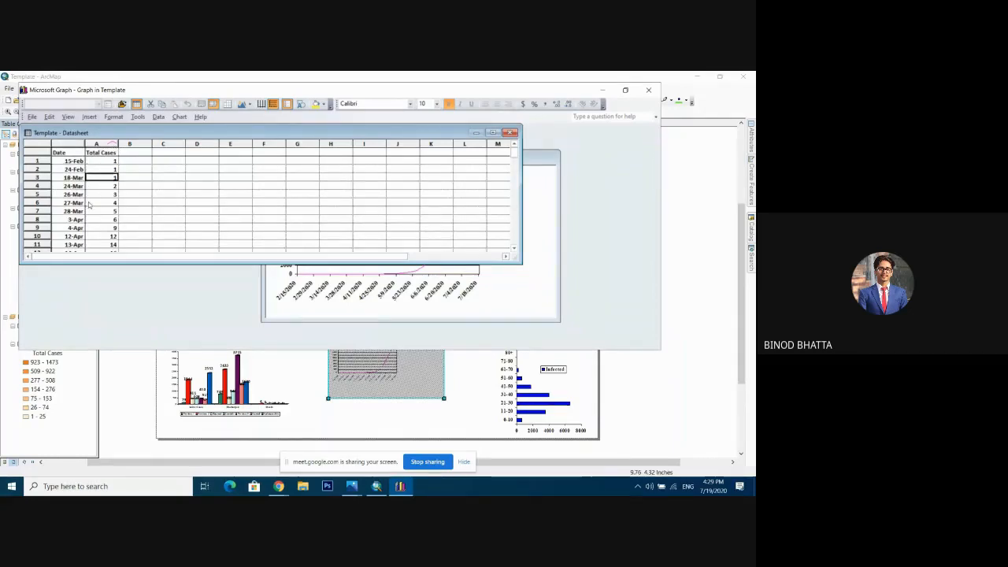
{"action": "left_click", "coordinate": [100, 212]}
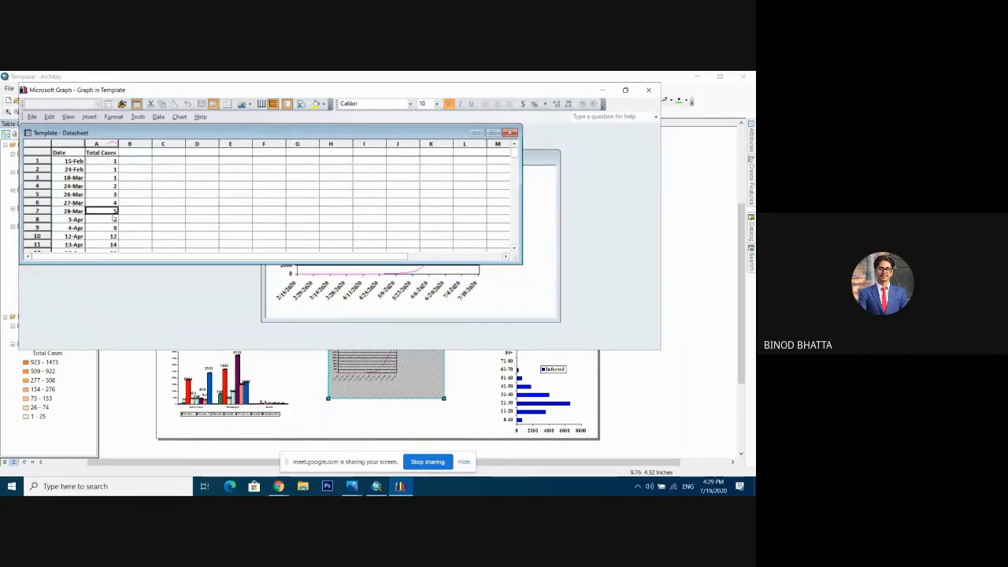
{"action": "scroll", "coordinate": [98, 203], "scroll_direction": "down", "scroll_amount": 7}
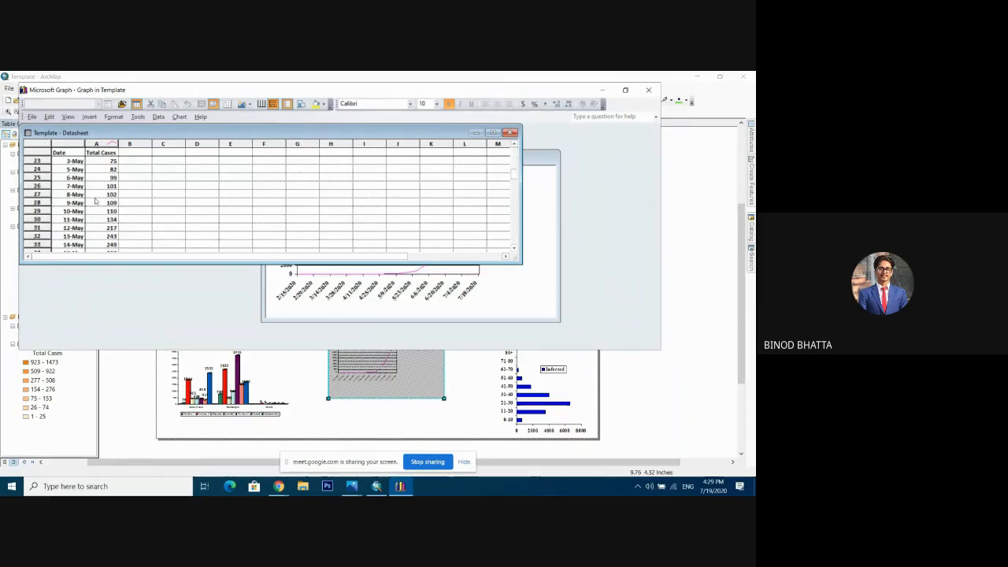
{"action": "scroll", "coordinate": [95, 201], "scroll_direction": "down", "scroll_amount": 20}
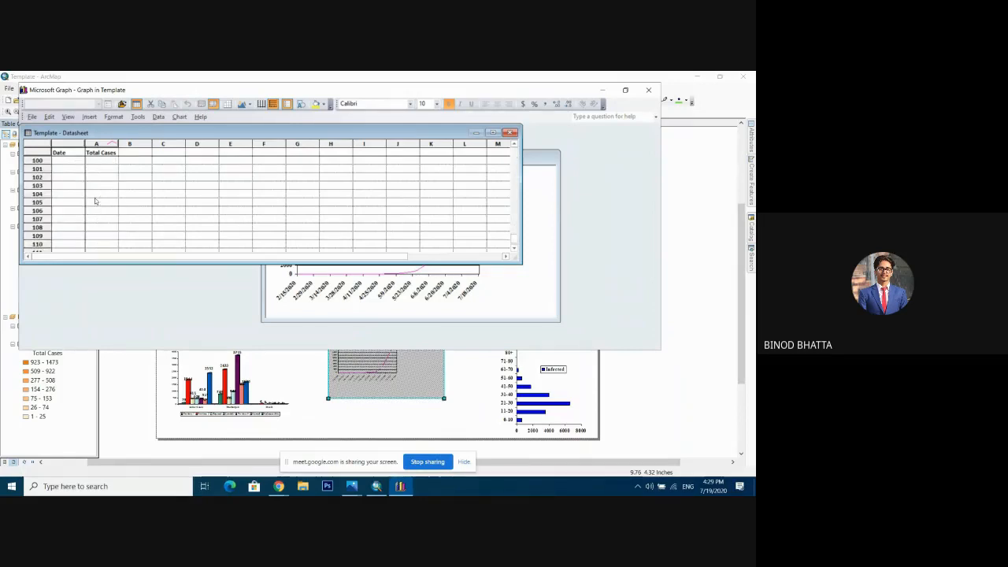
{"action": "scroll", "coordinate": [95, 201], "scroll_direction": "up", "scroll_amount": 4}
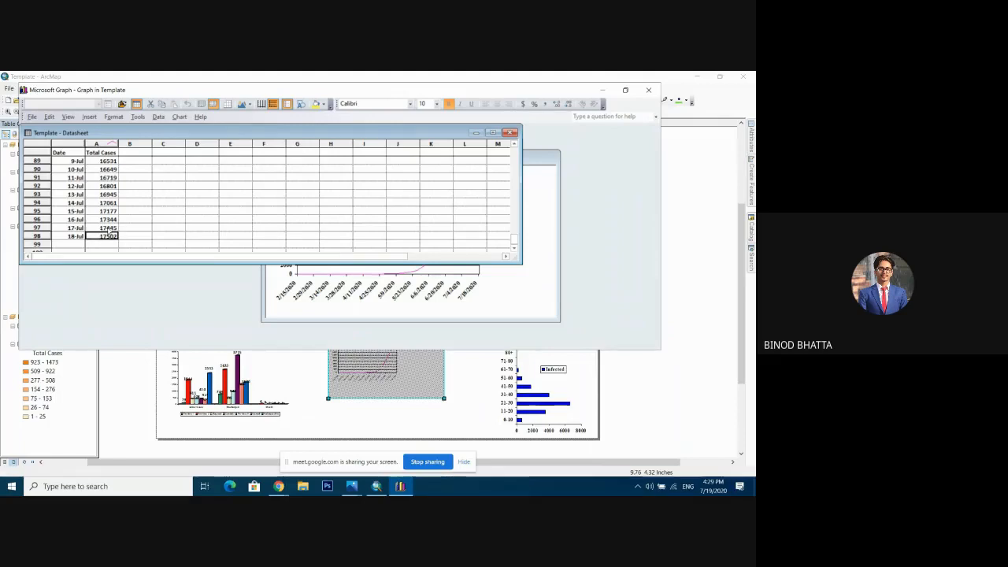
Step: Look back through the Total Cases datasheet's dates and case totals, from the 18-Jul row up to the header row
{"action": "key", "text": "Up"}
{"action": "key", "text": "Up"}
{"action": "key", "text": "Up"}
{"action": "key", "text": "Up"}
{"action": "key", "text": "Up"}
{"action": "key", "text": "Up"}
{"action": "key", "text": "Up"}
{"action": "key", "text": "Up"}
{"action": "key", "text": "Up"}
{"action": "key", "text": "Up"}
{"action": "key", "text": "Up"}
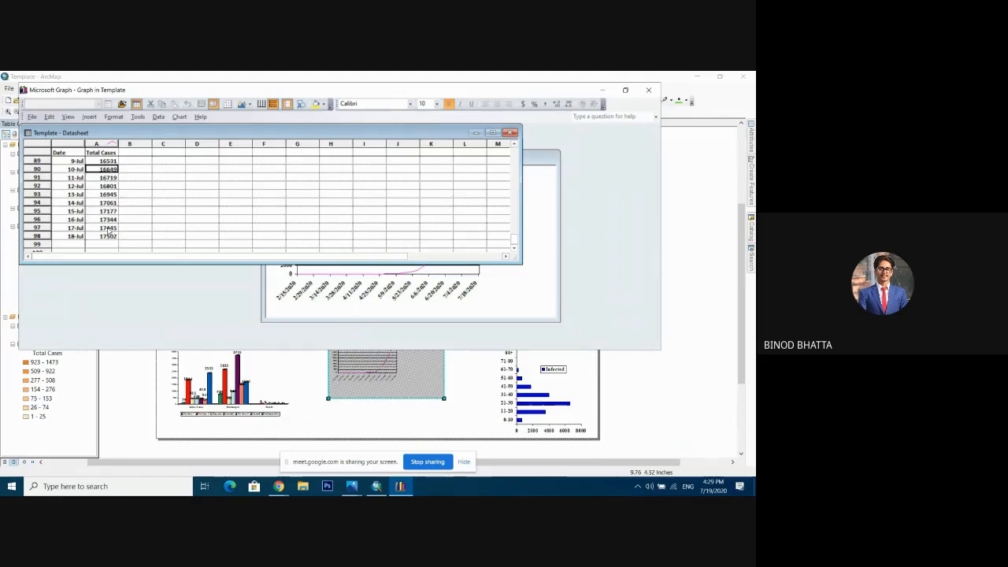
{"action": "key", "text": "Up"}
{"action": "key", "text": "Up"}
{"action": "key", "text": "Up"}
{"action": "key", "text": "Up"}
{"action": "key", "text": "Up"}
{"action": "key", "text": "Up"}
{"action": "key", "text": "Up"}
{"action": "key", "text": "Up"}
{"action": "key", "text": "Up"}
{"action": "key", "text": "Up"}
{"action": "key", "text": "Up"}
{"action": "key", "text": "Up"}
{"action": "key", "text": "Up"}
{"action": "key", "text": "Up"}
{"action": "key", "text": "Up"}
{"action": "key", "text": "Up"}
{"action": "key", "text": "Up"}
{"action": "key", "text": "Up"}
{"action": "key", "text": "Up"}
{"action": "key", "text": "Up"}
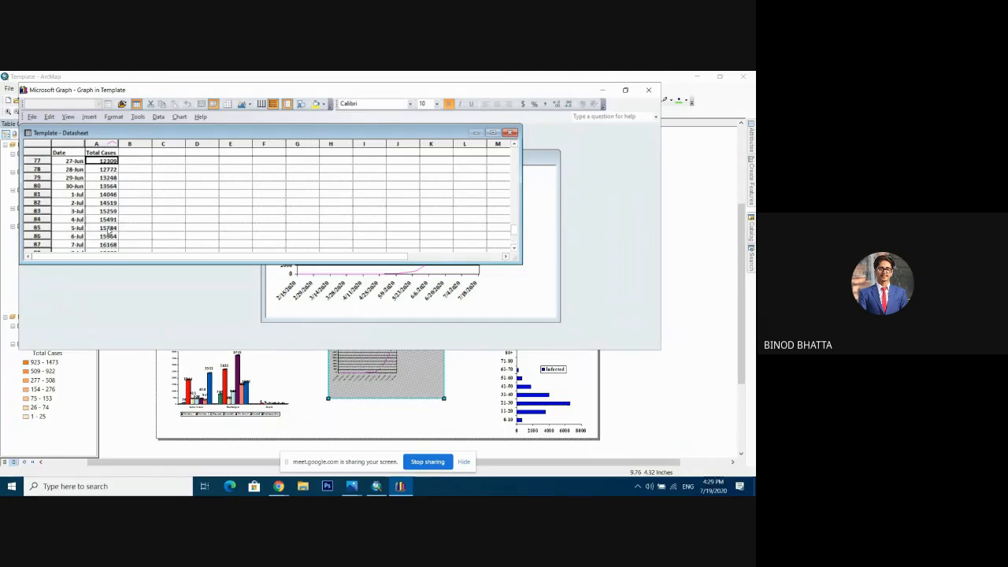
{"action": "key", "text": "Up"}
{"action": "key", "text": "Up"}
{"action": "key", "text": "Up"}
{"action": "key", "text": "Up"}
{"action": "key", "text": "Up"}
{"action": "key", "text": "Up"}
{"action": "key", "text": "Up"}
{"action": "key", "text": "Up"}
{"action": "key", "text": "Up"}
{"action": "key", "text": "Up"}
{"action": "key", "text": "Up"}
{"action": "key", "text": "Up"}
{"action": "key", "text": "Up"}
{"action": "key", "text": "Up"}
{"action": "key", "text": "Up"}
{"action": "key", "text": "Up"}
{"action": "key", "text": "Up"}
{"action": "key", "text": "Up"}
{"action": "key", "text": "Up"}
{"action": "key", "text": "Up"}
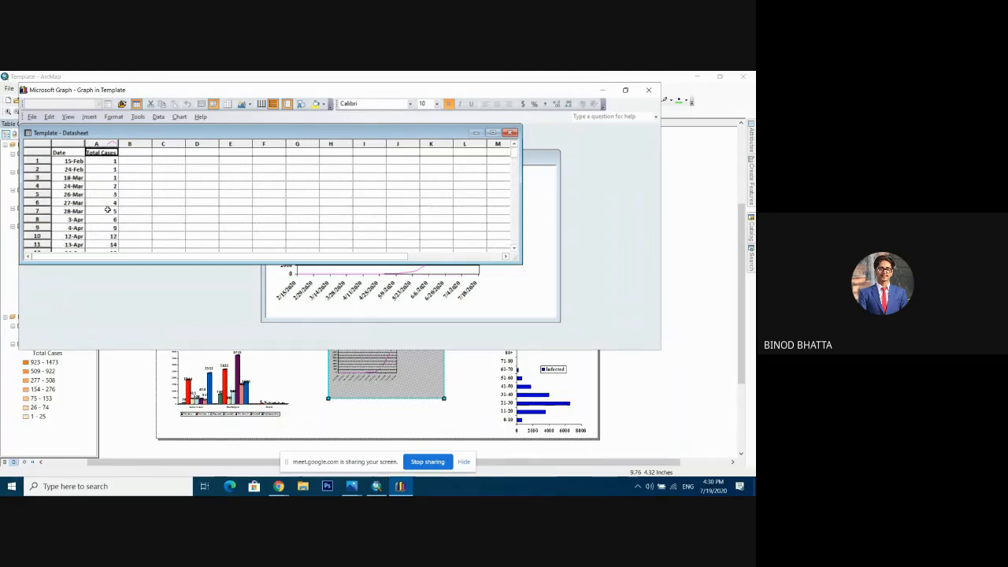
Step: Reduce the Total Cases chart's frame to make it narrower and slightly shorter, and finish editing the graph
{"action": "left_click", "coordinate": [136, 104]}
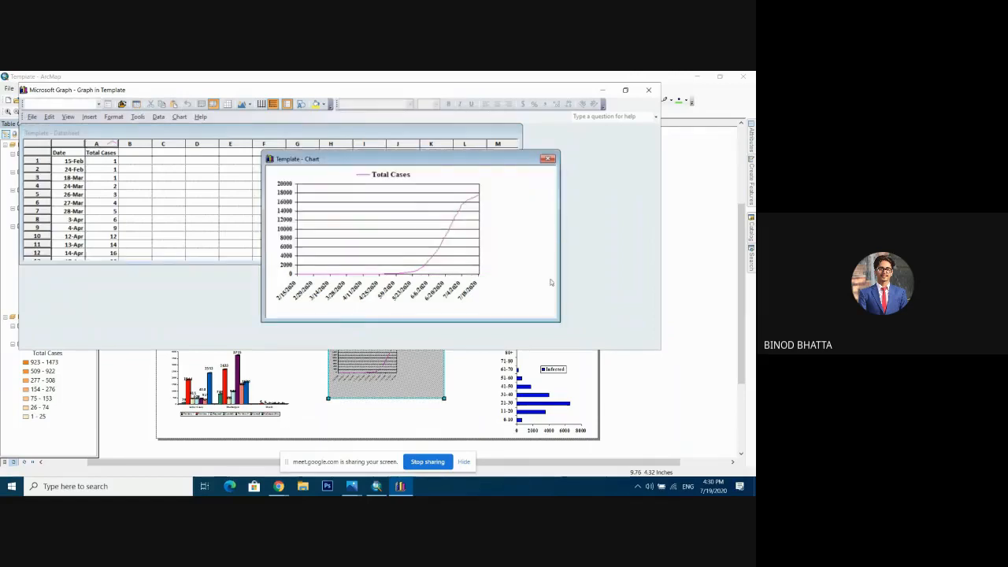
{"action": "left_click", "coordinate": [533, 298]}
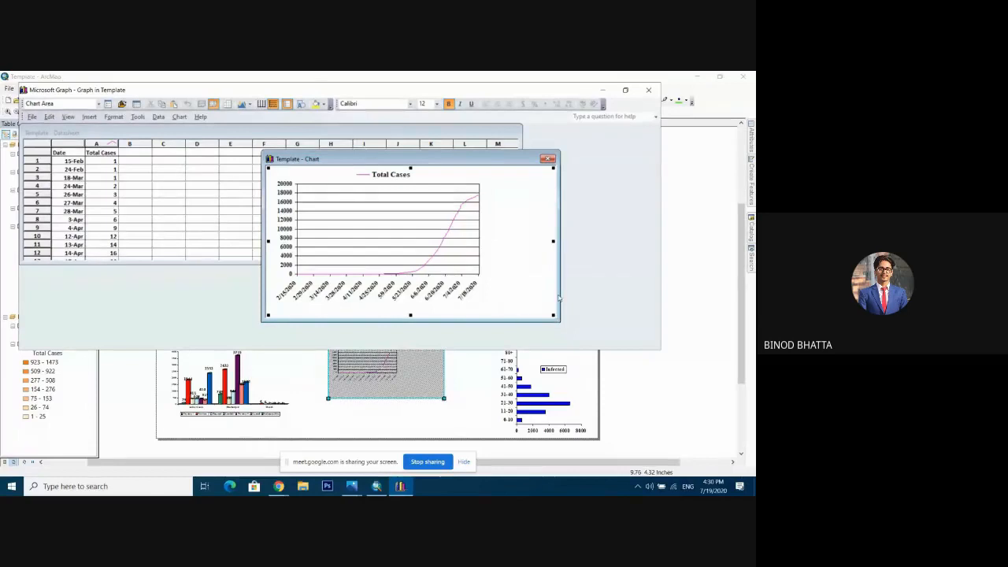
{"action": "left_click_drag", "start_coordinate": [558, 320], "coordinate": [476, 310]}
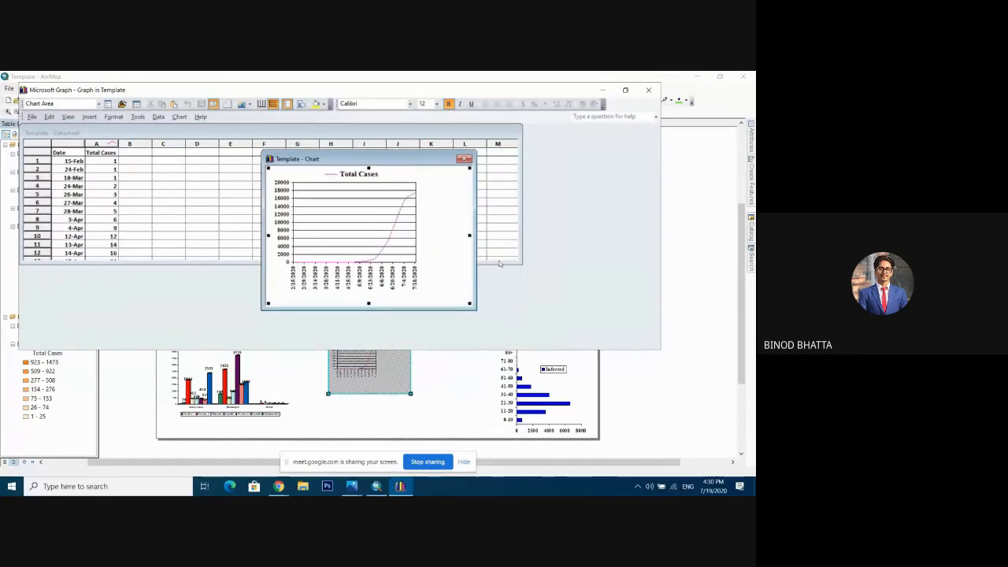
{"action": "left_click", "coordinate": [647, 93]}
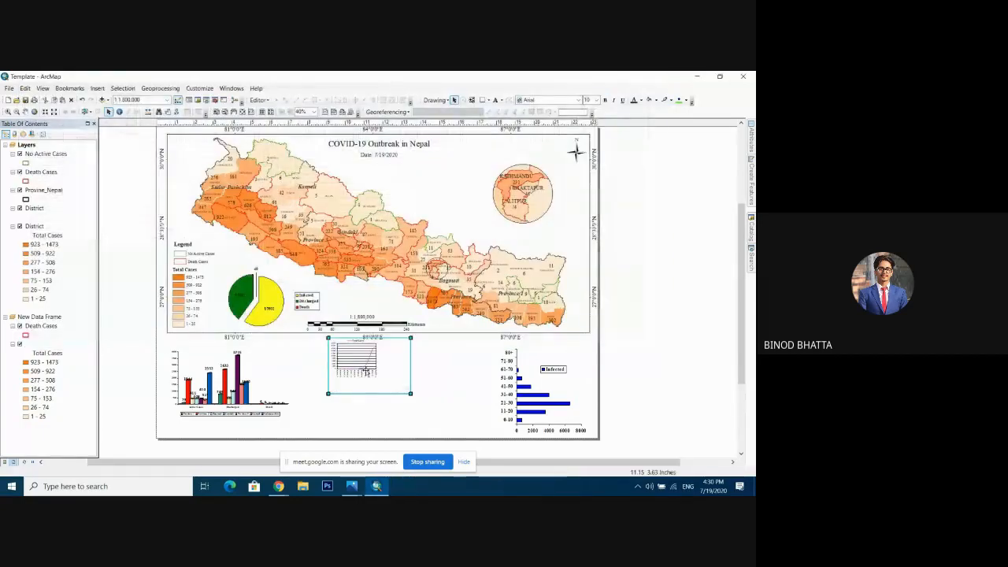
Step: Enlarge the Total Cases chart and move it beside the age-group bar chart below the map
{"action": "left_click_drag", "start_coordinate": [364, 371], "coordinate": [439, 402]}
{"action": "left_click_drag", "start_coordinate": [485, 374], "coordinate": [546, 329]}
{"action": "left_click_drag", "start_coordinate": [460, 396], "coordinate": [458, 415]}
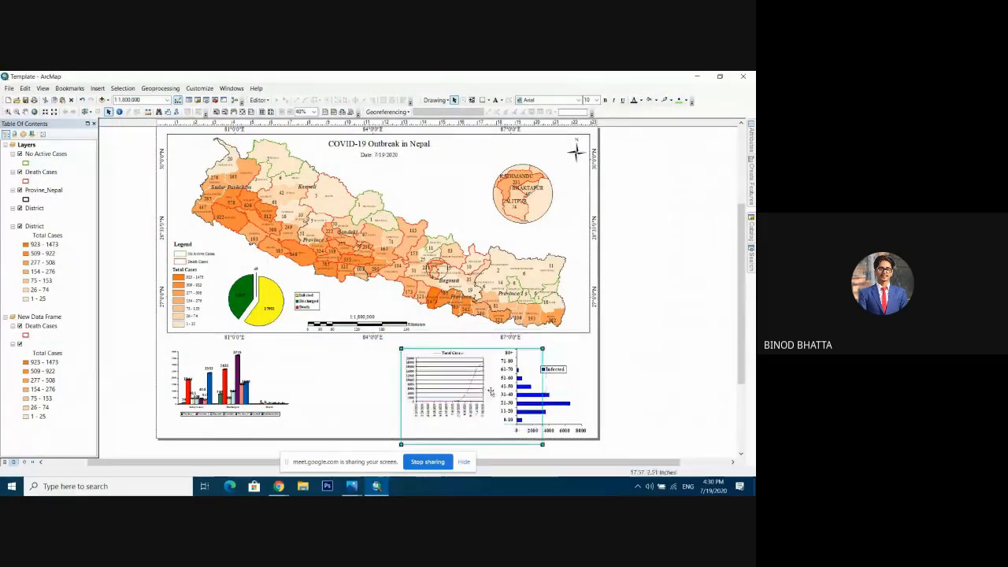
{"action": "left_click_drag", "start_coordinate": [542, 348], "coordinate": [579, 323]}
{"action": "left_click_drag", "start_coordinate": [448, 381], "coordinate": [430, 397]}
Step: Adjust the Total Cases chart's position slightly so it sits clear below the map frame, and clear the selection
{"action": "left_click", "coordinate": [576, 387]}
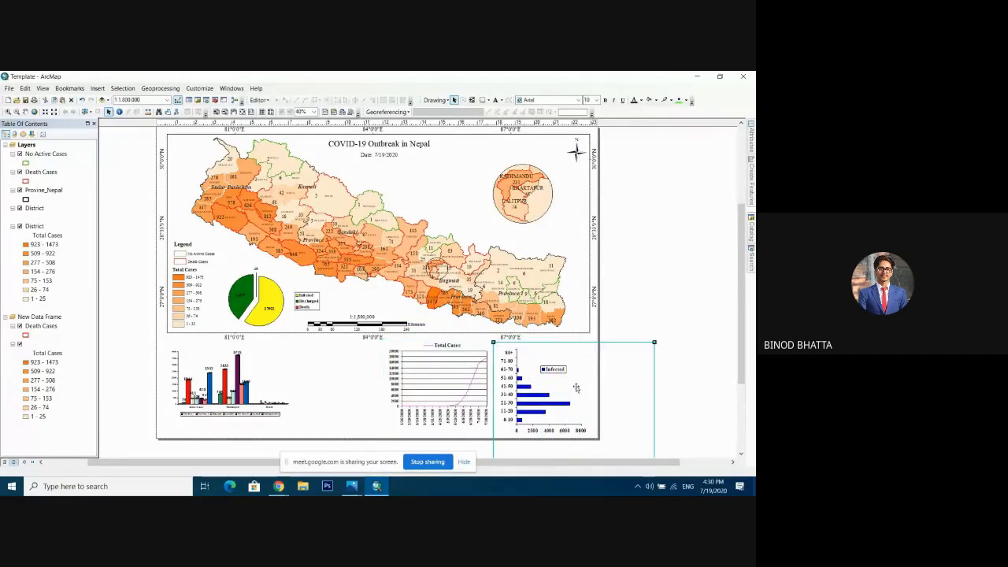
{"action": "left_click", "coordinate": [449, 380]}
{"action": "left_click_drag", "start_coordinate": [450, 380], "coordinate": [452, 381]}
{"action": "left_click", "coordinate": [503, 340]}
{"action": "left_click", "coordinate": [637, 294]}
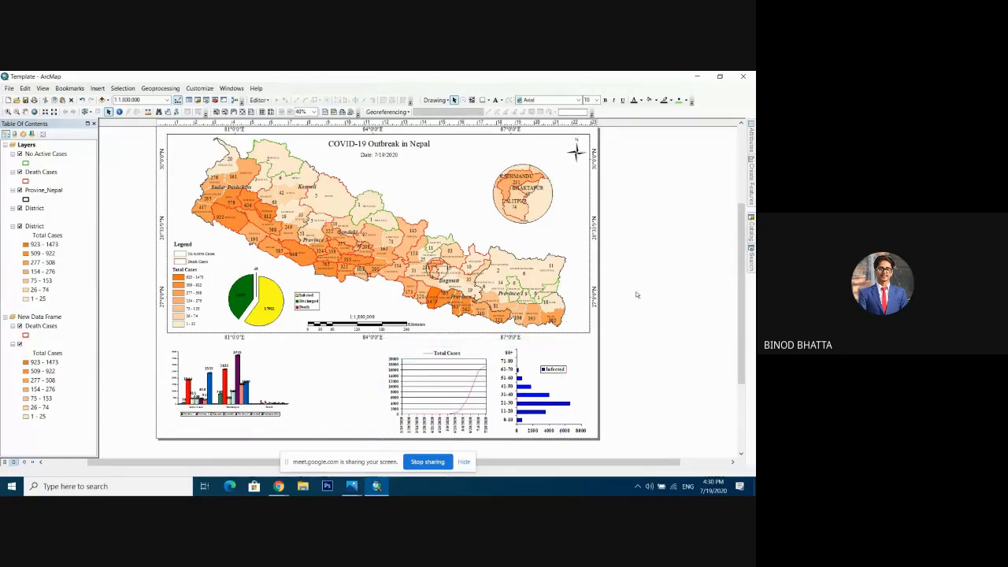
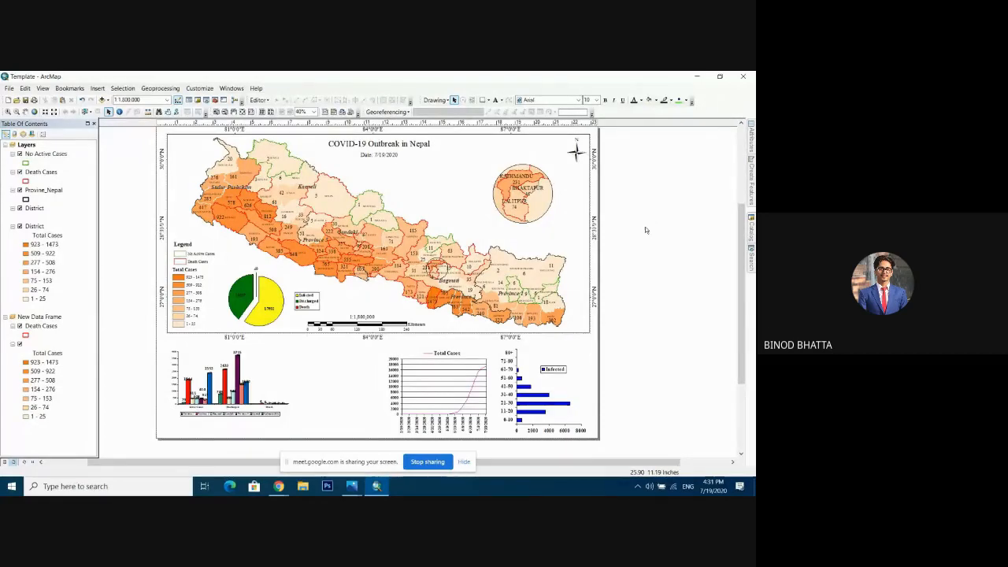
Step: Examine the sex-wise distribution pie chart in the COVID-19 summary image in Photos, and return to the ArcMap layout
{"action": "left_click", "coordinate": [352, 485]}
{"action": "left_click", "coordinate": [379, 439]}
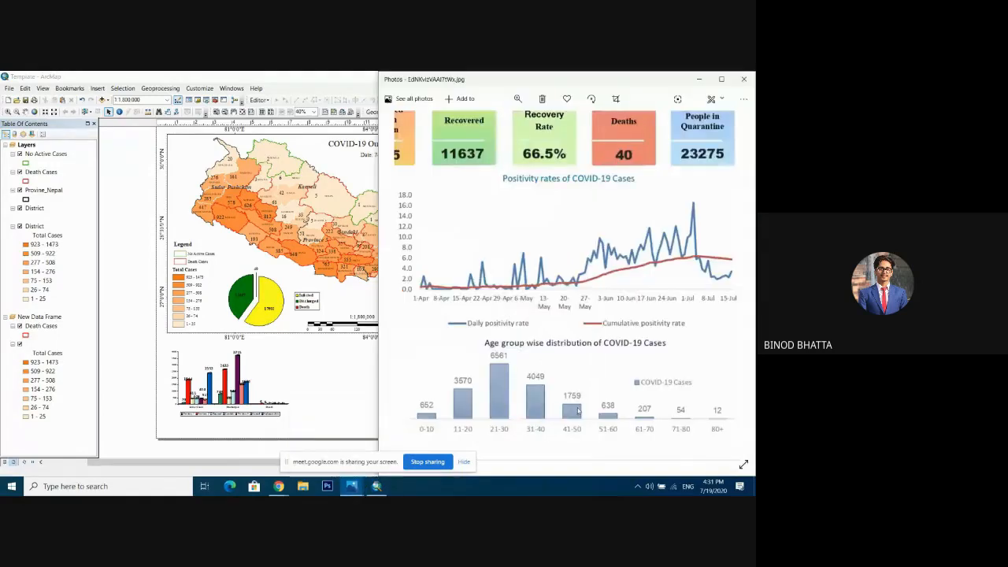
{"action": "double_click", "coordinate": [519, 397]}
{"action": "double_click", "coordinate": [476, 406]}
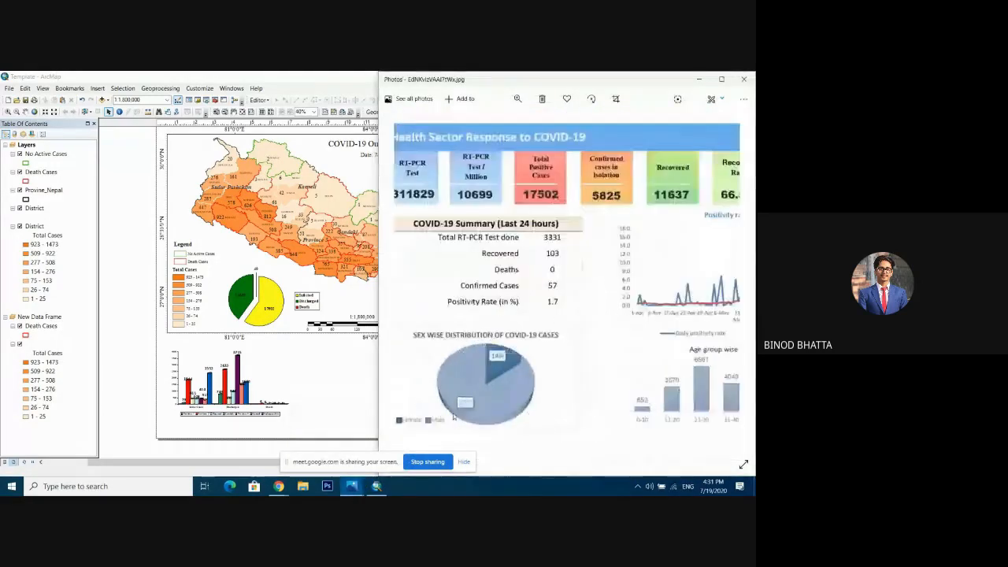
{"action": "left_click_drag", "start_coordinate": [476, 406], "coordinate": [577, 349]}
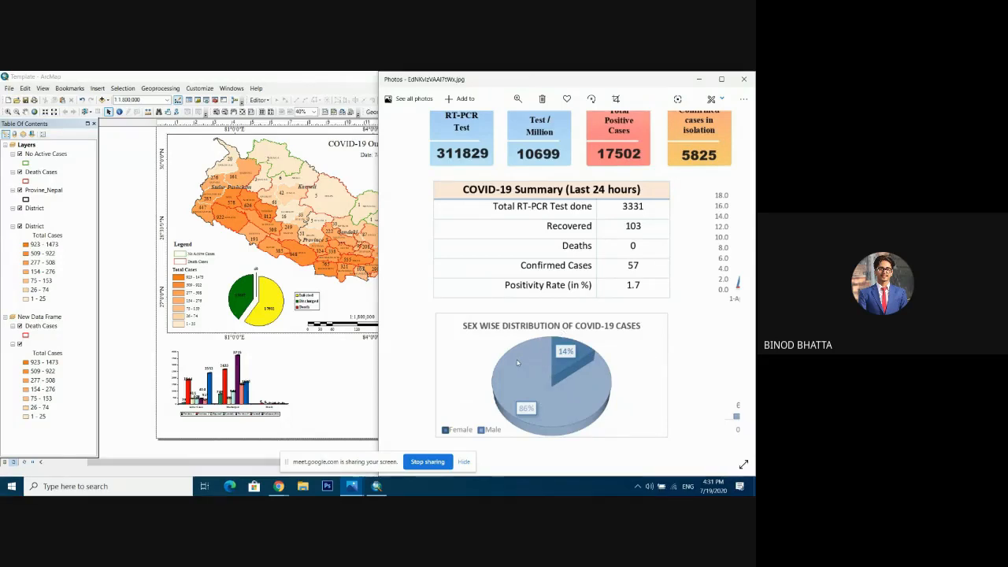
{"action": "left_click", "coordinate": [698, 79]}
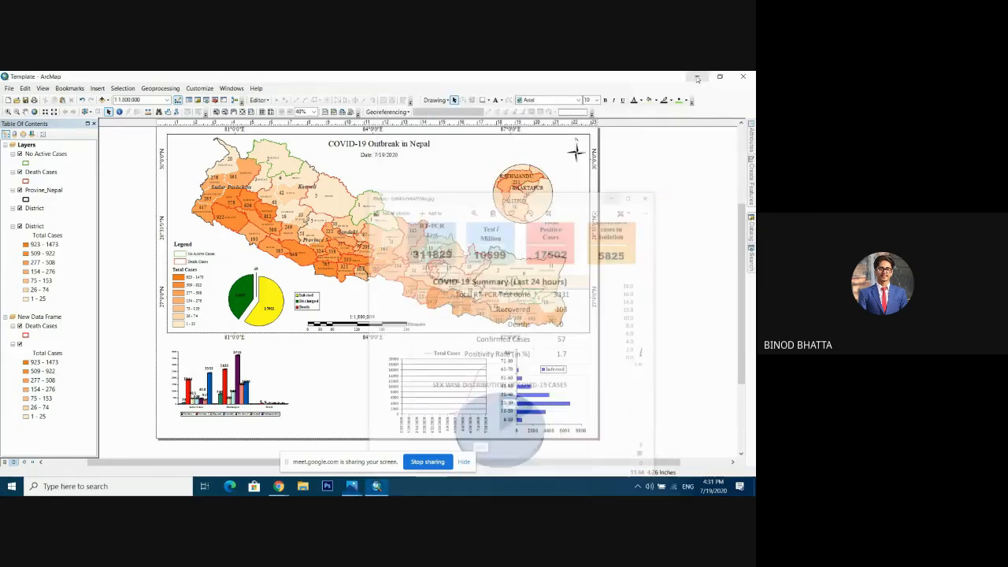
Step: Insert a new Microsoft Graph Chart object into the layout
{"action": "left_click", "coordinate": [97, 87]}
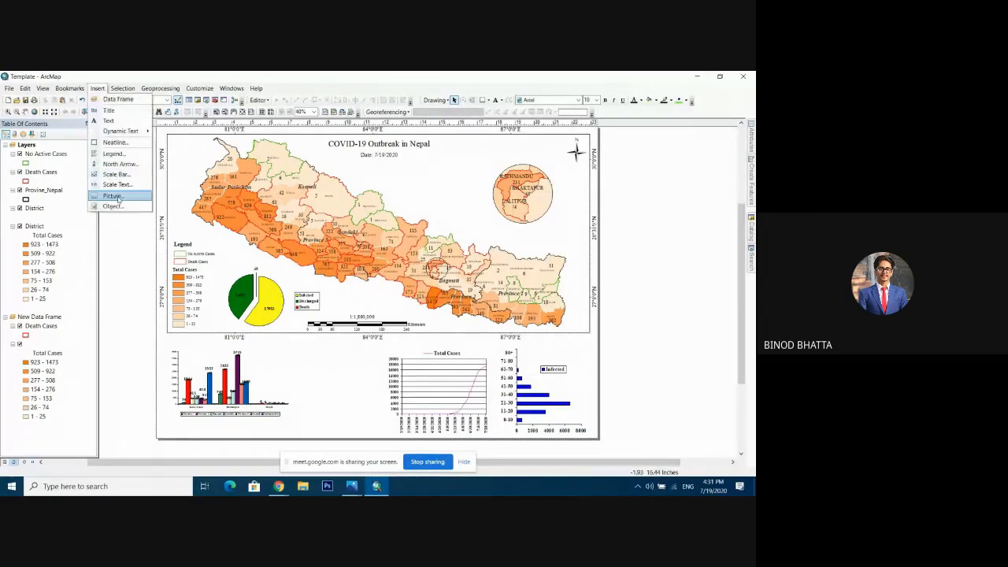
{"action": "left_click", "coordinate": [118, 205]}
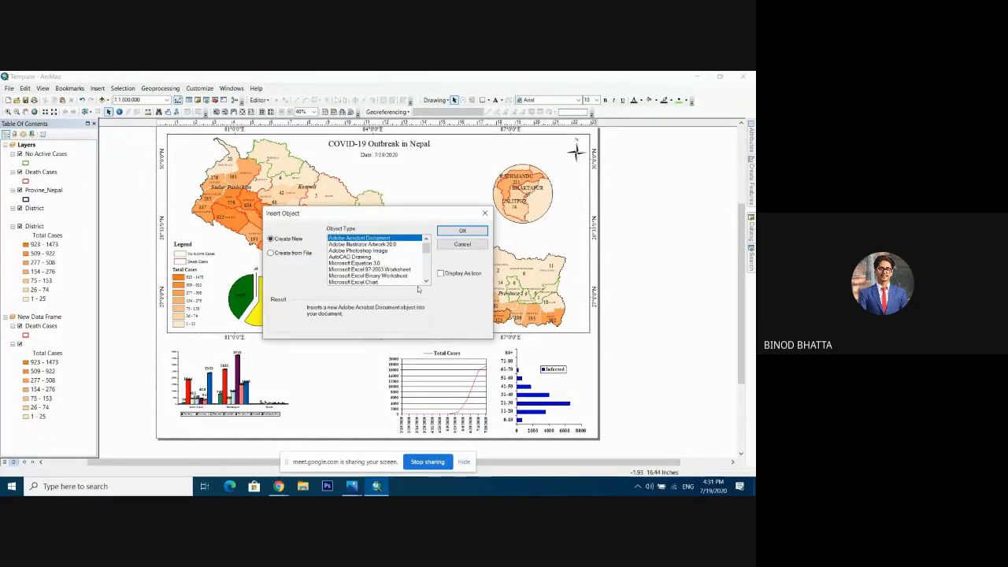
{"action": "scroll", "coordinate": [404, 279], "scroll_direction": "down", "scroll_amount": 5}
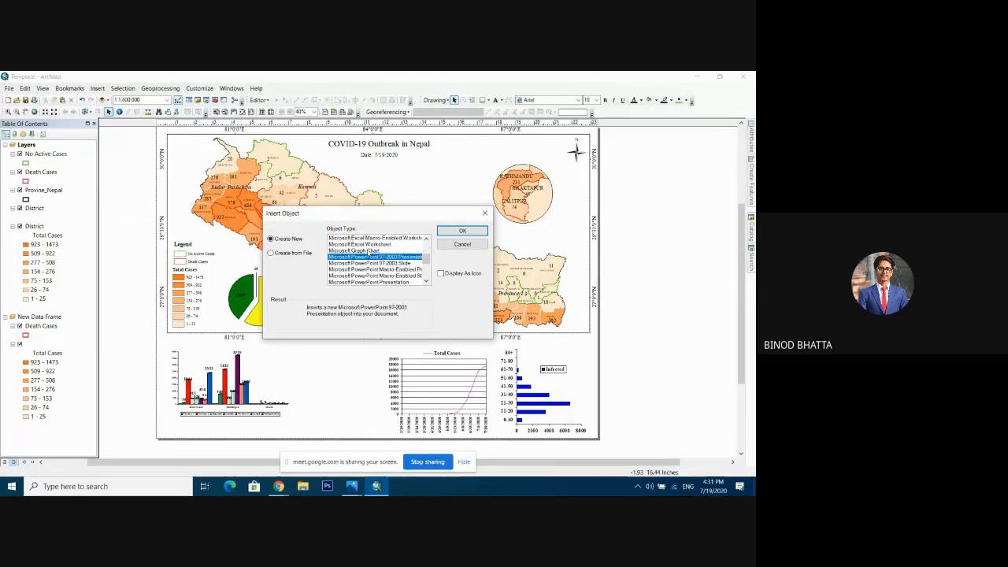
{"action": "left_click", "coordinate": [462, 231]}
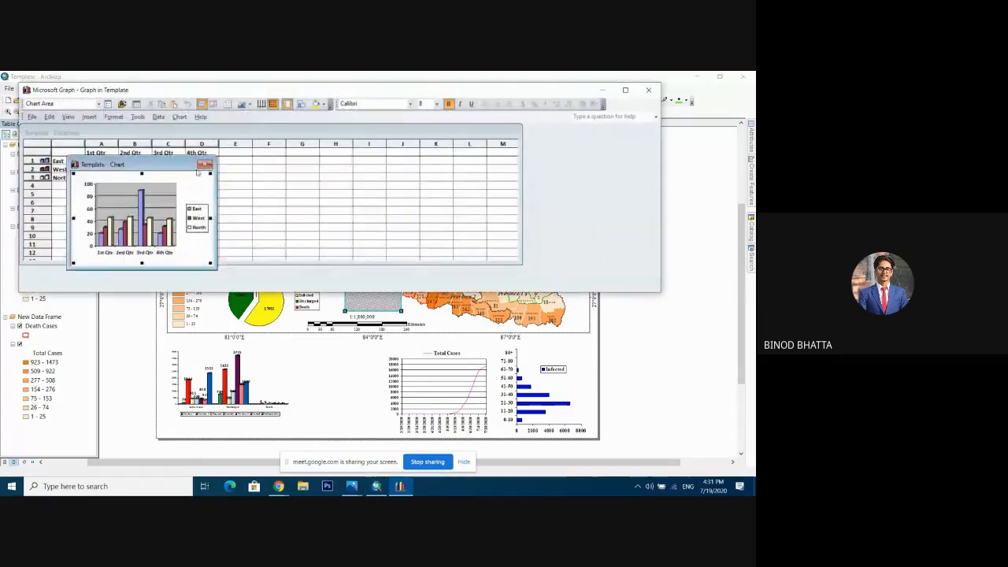
Step: Move the chart clear of the datasheet and erase all sample quarter columns and the East, West and North rows
{"action": "left_click_drag", "start_coordinate": [181, 165], "coordinate": [372, 165]}
{"action": "left_click", "coordinate": [101, 146]}
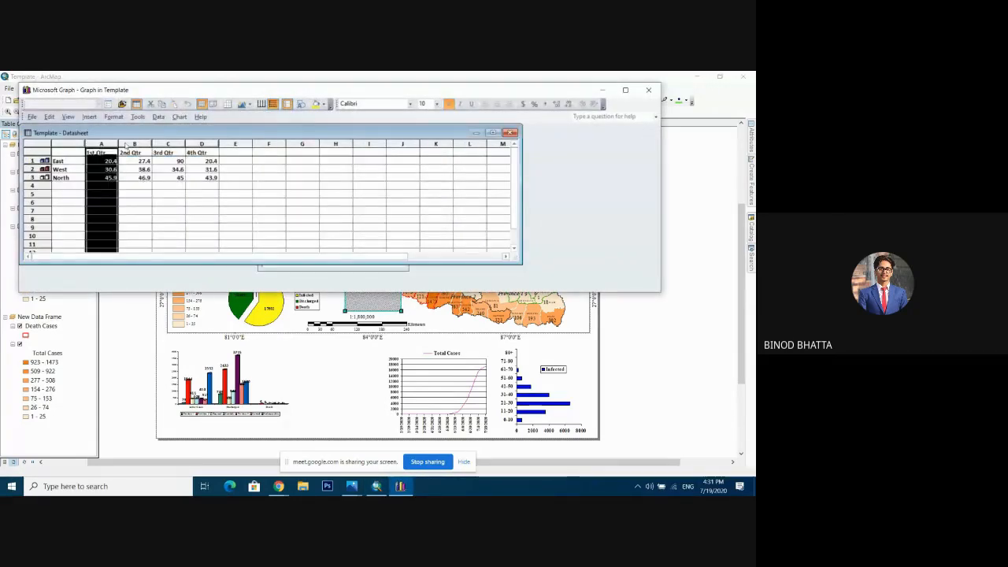
{"action": "left_click_drag", "start_coordinate": [142, 145], "coordinate": [203, 142]}
{"action": "right_click", "coordinate": [203, 143]}
{"action": "left_click", "coordinate": [218, 189]}
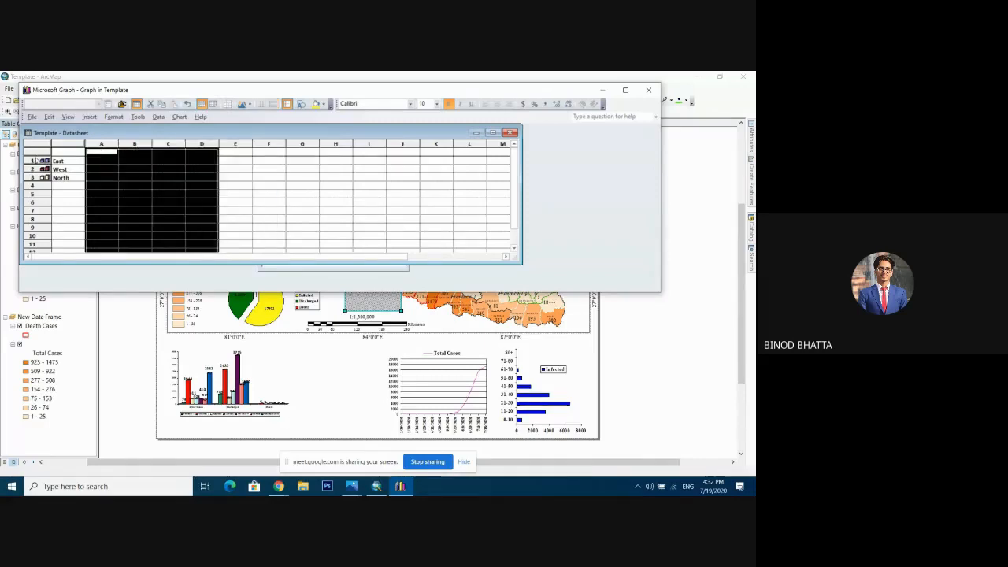
{"action": "left_click", "coordinate": [38, 160]}
{"action": "left_click_drag", "start_coordinate": [39, 169], "coordinate": [38, 177]}
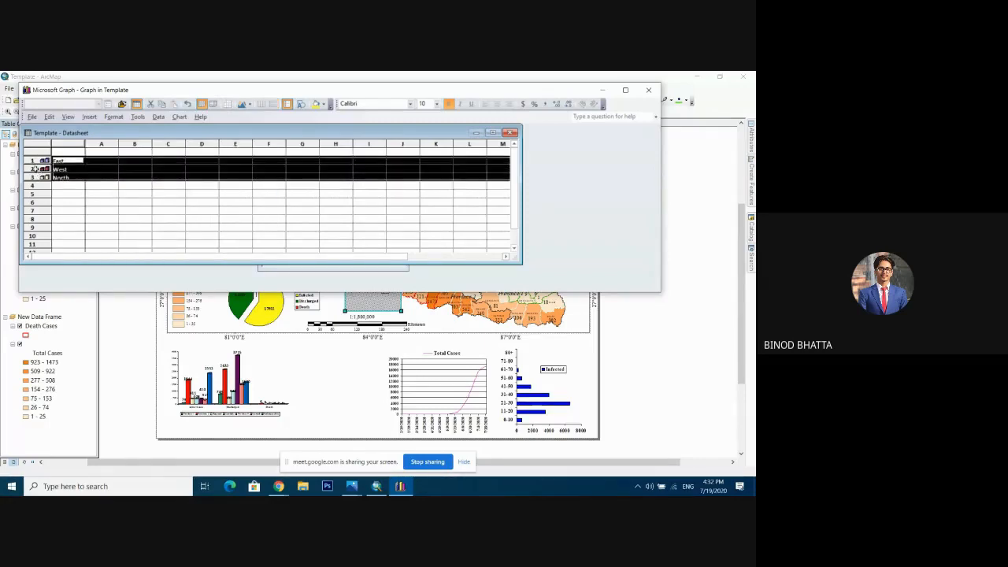
{"action": "right_click", "coordinate": [36, 168]}
{"action": "left_click", "coordinate": [55, 219]}
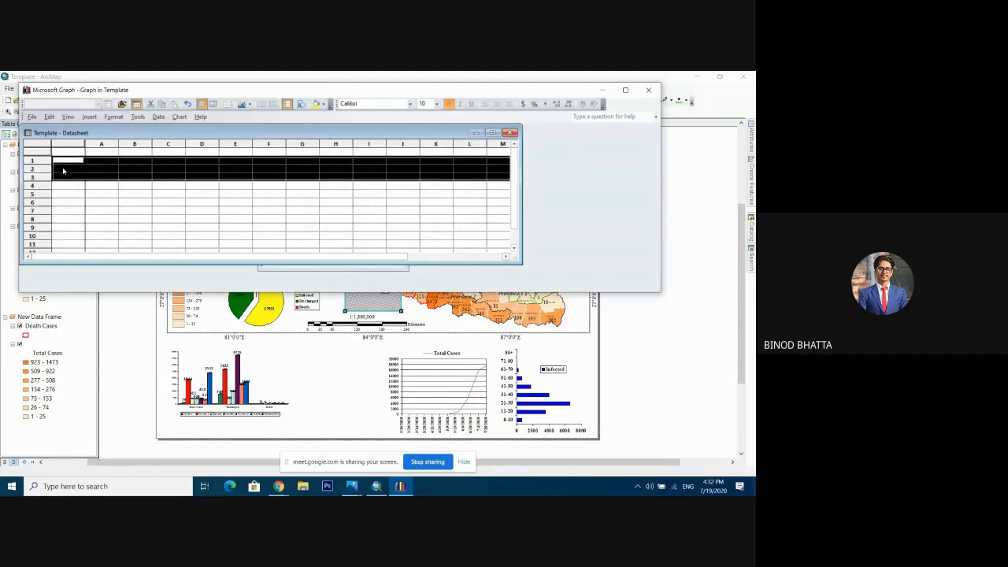
Step: Enter the rows male with 86 and Female with 14 in the new graph's datasheet
{"action": "left_click", "coordinate": [60, 161]}
{"action": "type", "text": "m"}
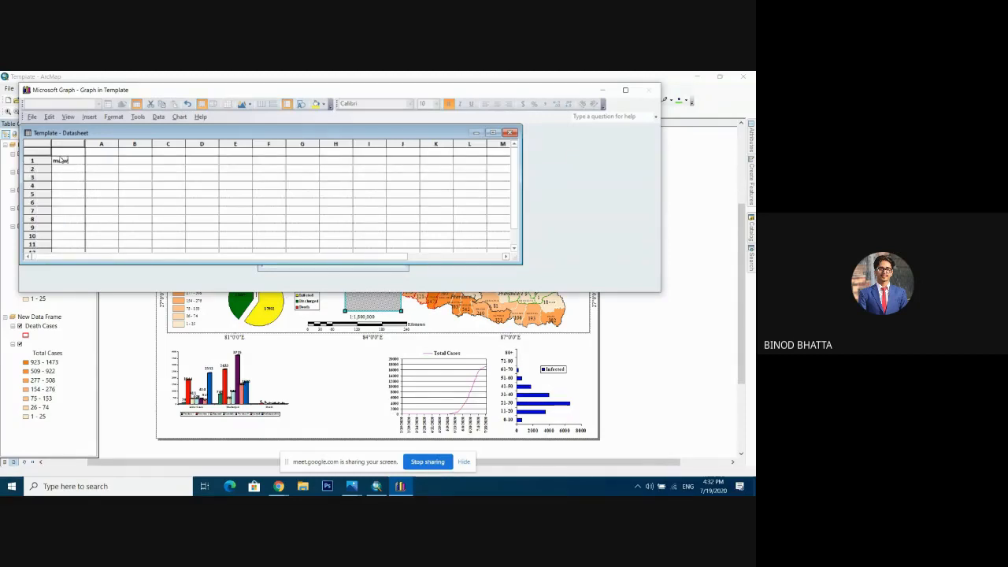
{"action": "type", "text": "ale"}
{"action": "key", "text": "Return"}
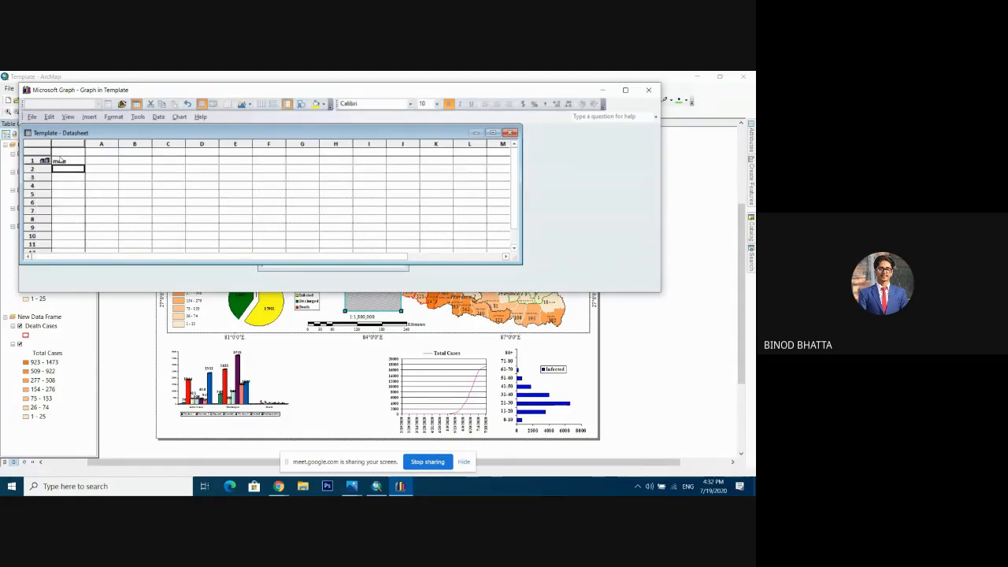
{"action": "type", "text": "Female"}
{"action": "key", "text": "Tab"}
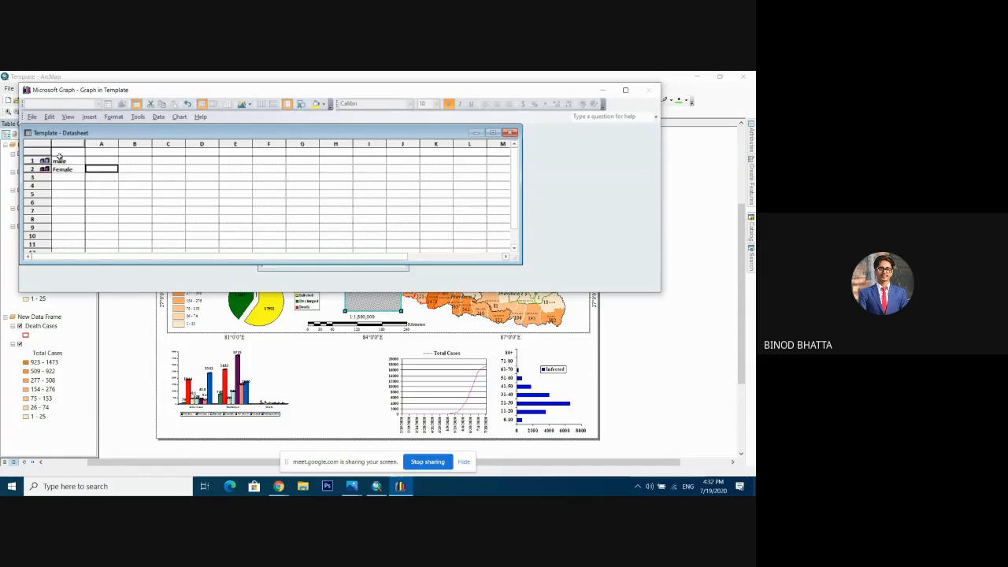
{"action": "key", "text": "Up"}
{"action": "type", "text": "86"}
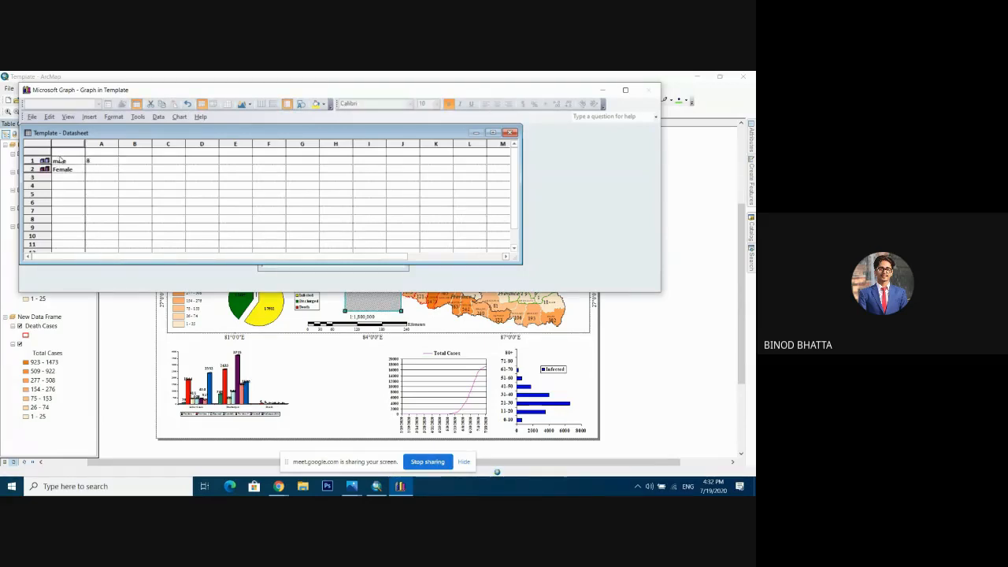
{"action": "key", "text": "Return"}
{"action": "type", "text": "14"}
{"action": "key", "text": "Return"}
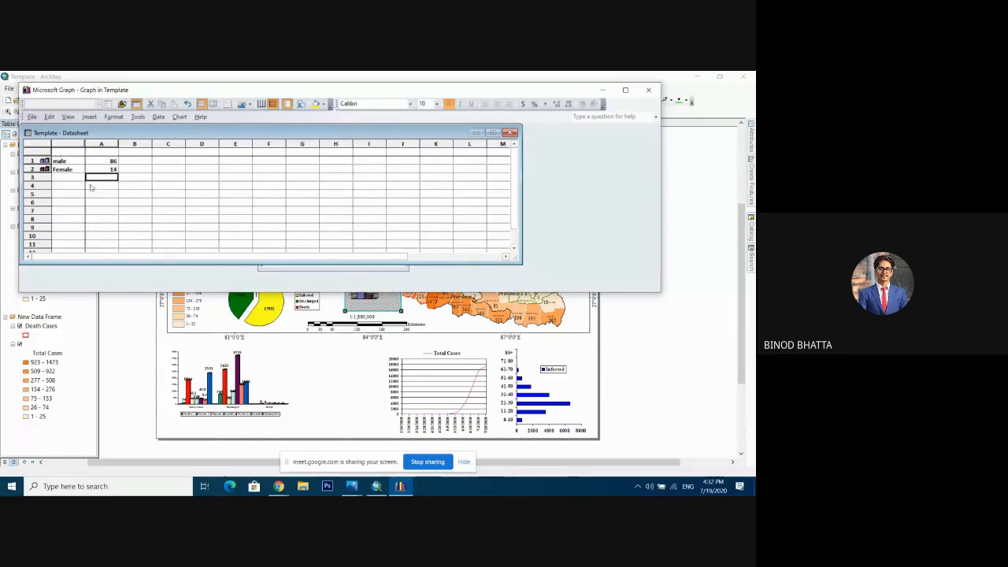
Step: Show the male and Female chart and place it clear of the datasheet's values
{"action": "left_click", "coordinate": [74, 181]}
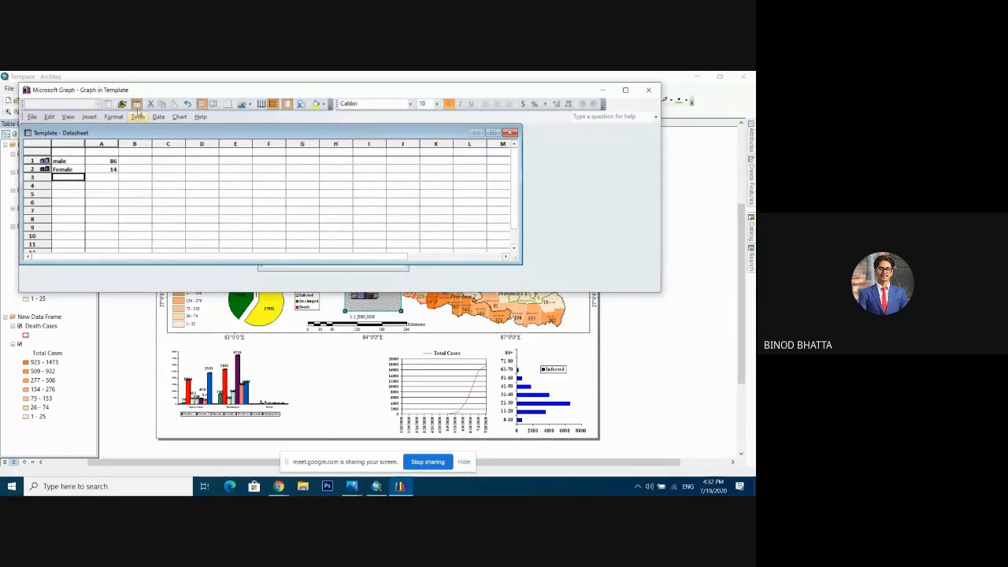
{"action": "left_click", "coordinate": [138, 105]}
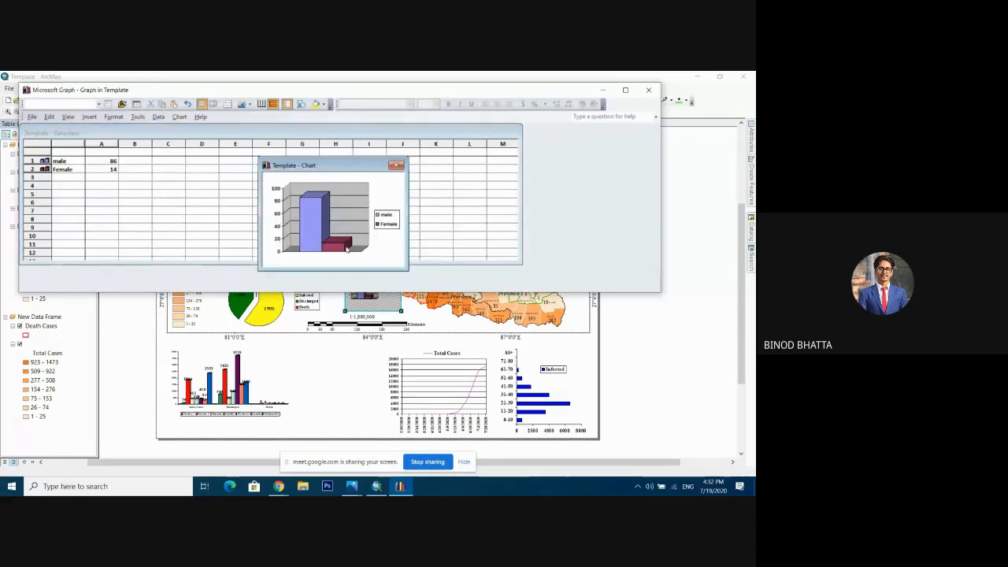
{"action": "left_click", "coordinate": [332, 225]}
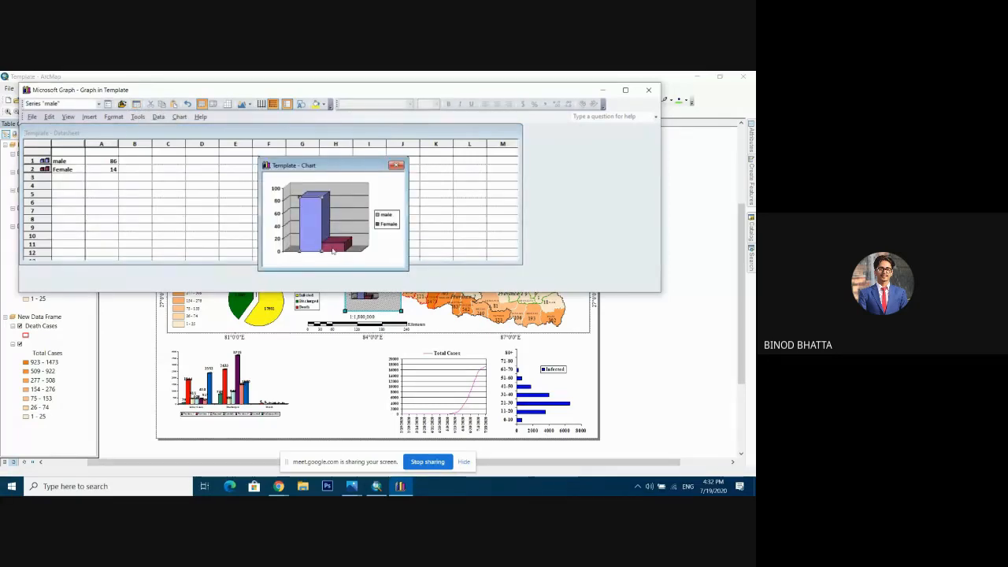
{"action": "left_click_drag", "start_coordinate": [307, 166], "coordinate": [355, 165]}
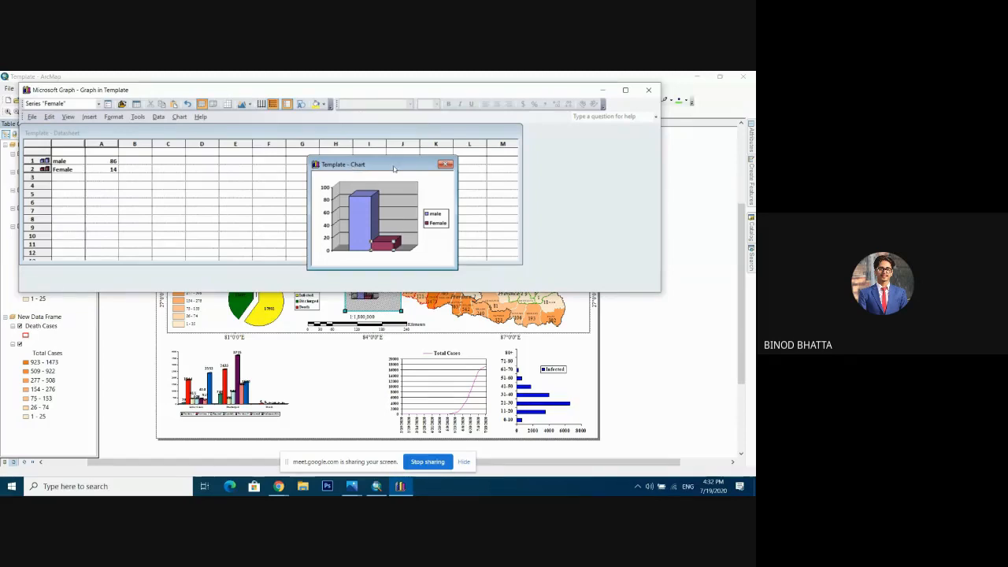
{"action": "left_click", "coordinate": [178, 117]}
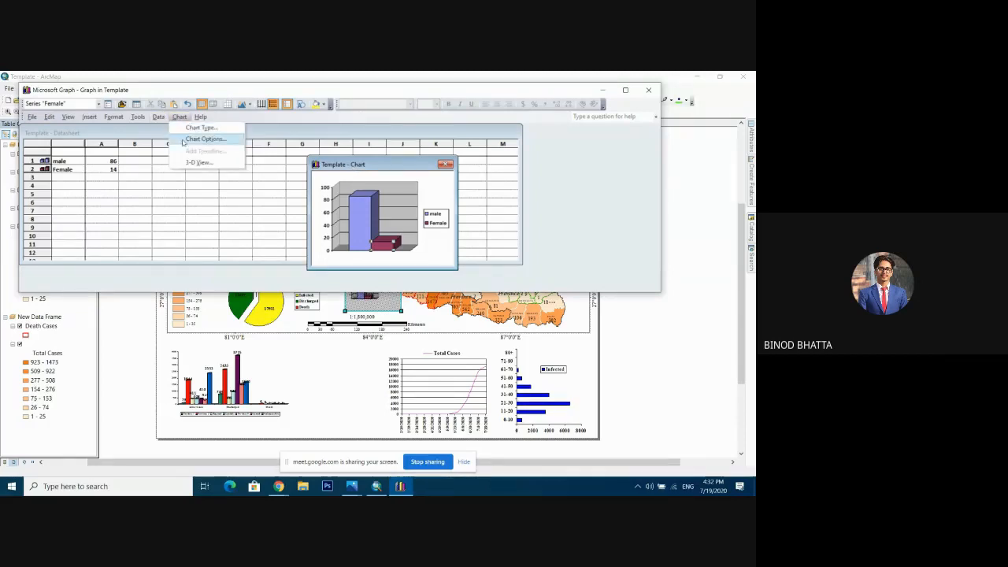
{"action": "left_click", "coordinate": [184, 139]}
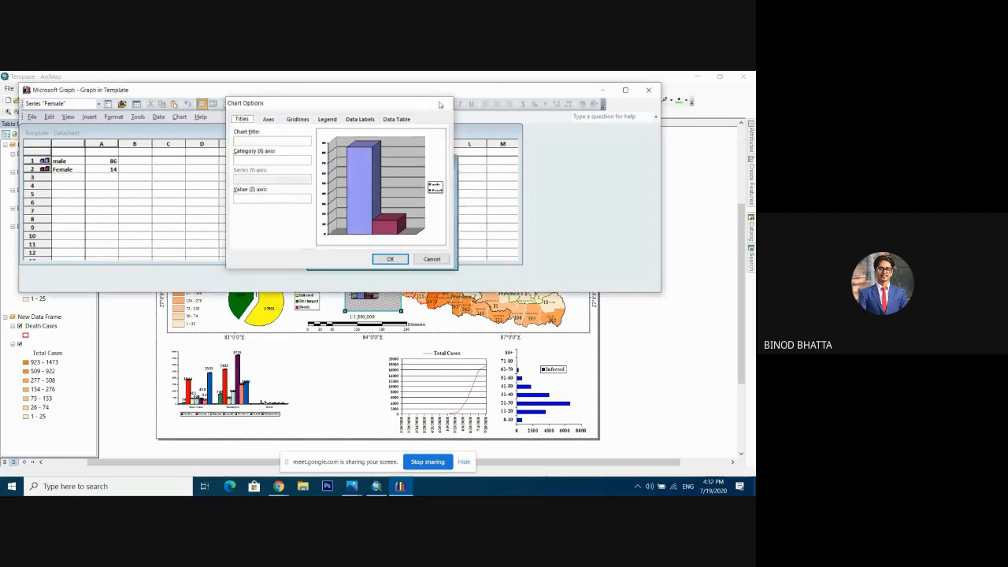
{"action": "left_click", "coordinate": [441, 103]}
Step: Change the male and Female chart to the basic Doughnut type and plot its series by column
{"action": "left_click", "coordinate": [179, 117]}
{"action": "left_click", "coordinate": [193, 129]}
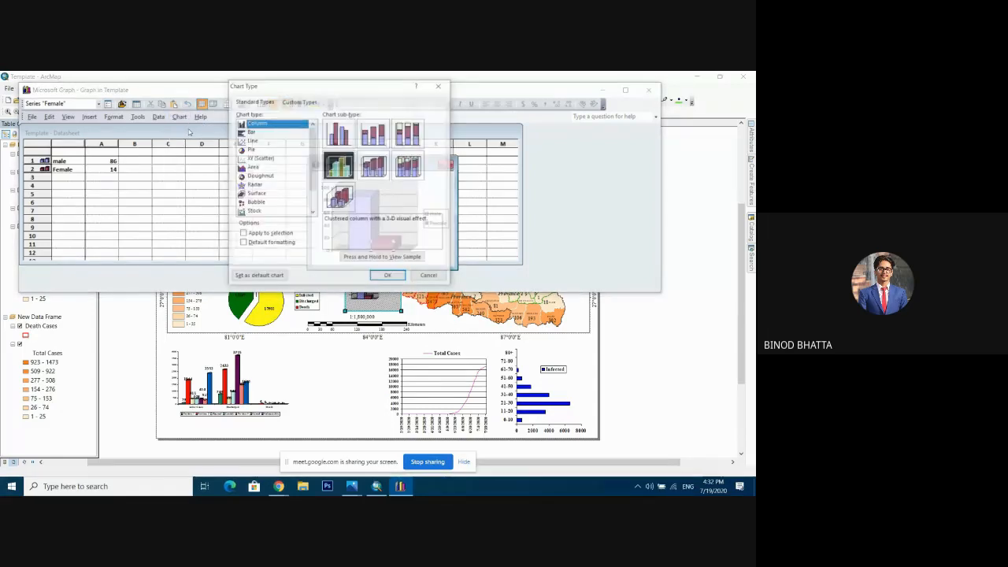
{"action": "left_click", "coordinate": [261, 177]}
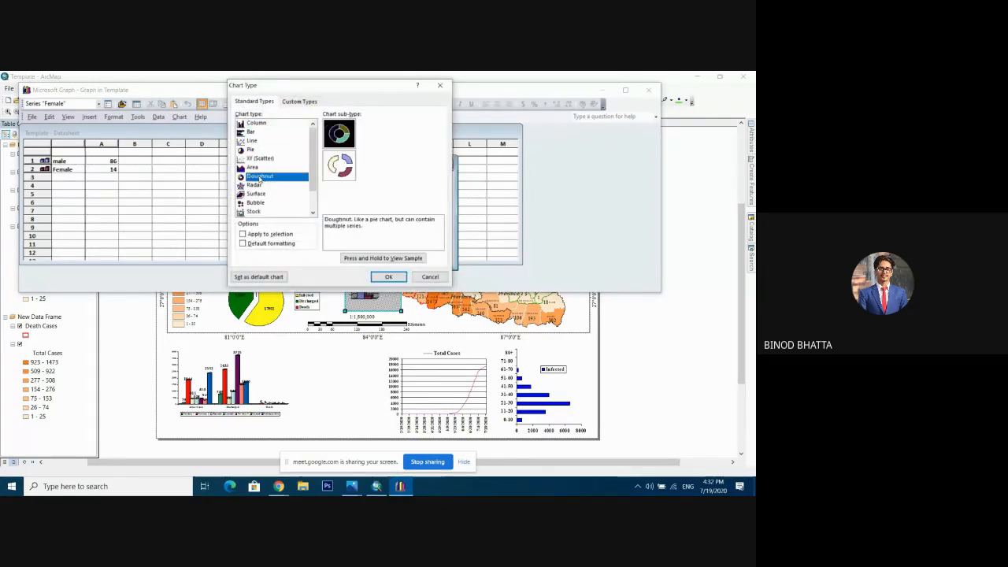
{"action": "left_click", "coordinate": [373, 258]}
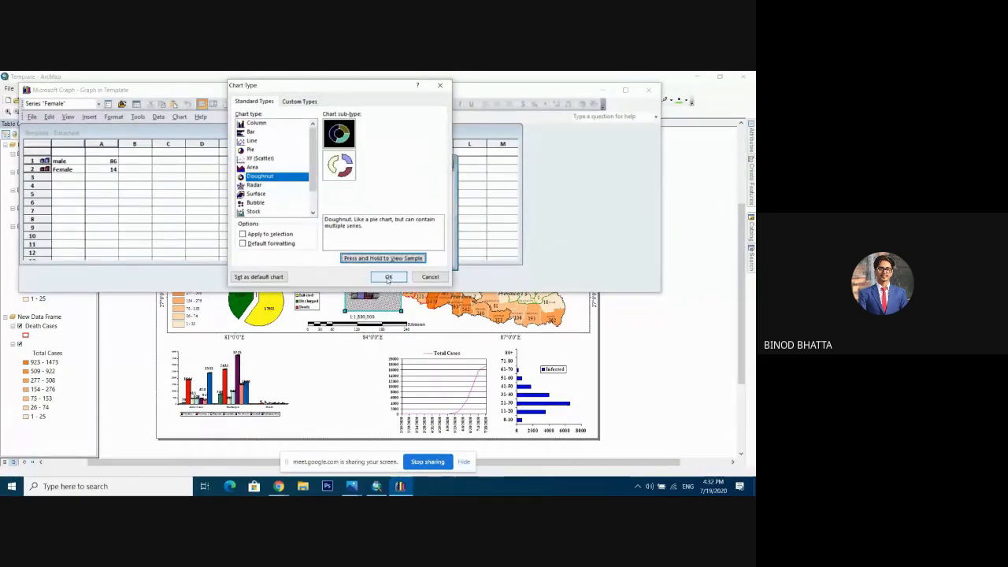
{"action": "left_click", "coordinate": [388, 277]}
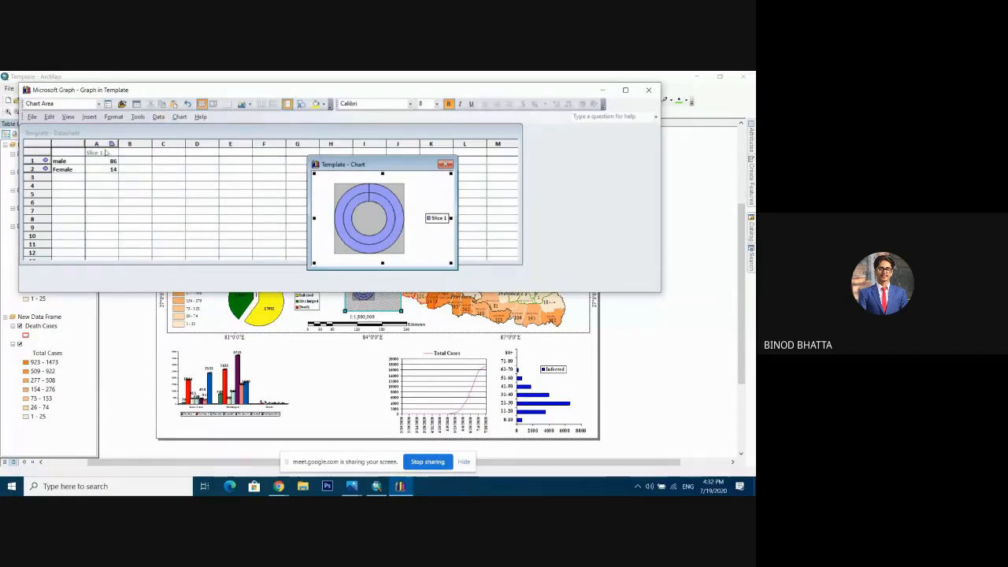
{"action": "left_click", "coordinate": [212, 105]}
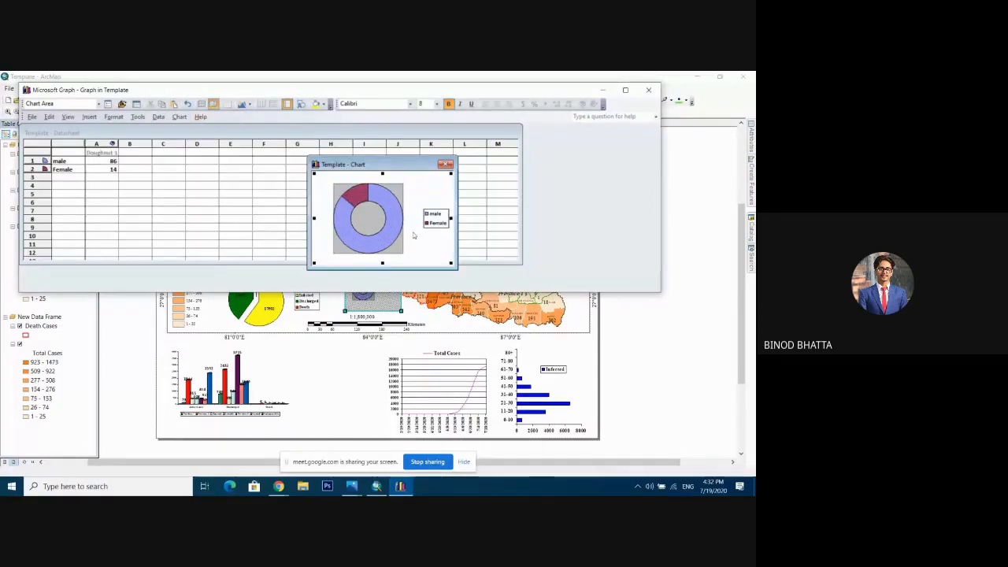
Step: Remove the border and the area fill from the doughnut chart's plot area
{"action": "double_click", "coordinate": [374, 220]}
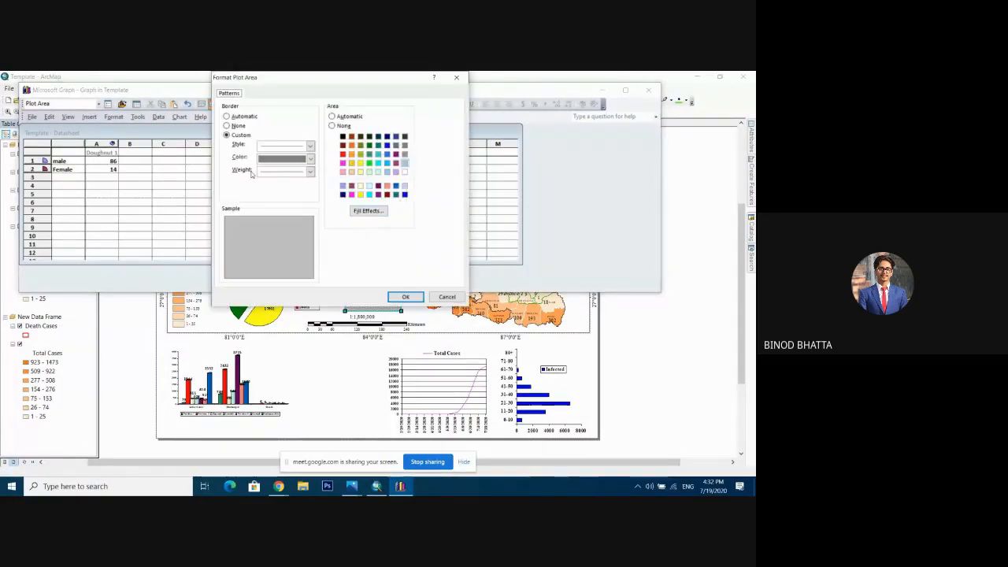
{"action": "left_click", "coordinate": [237, 126]}
{"action": "left_click", "coordinate": [332, 126]}
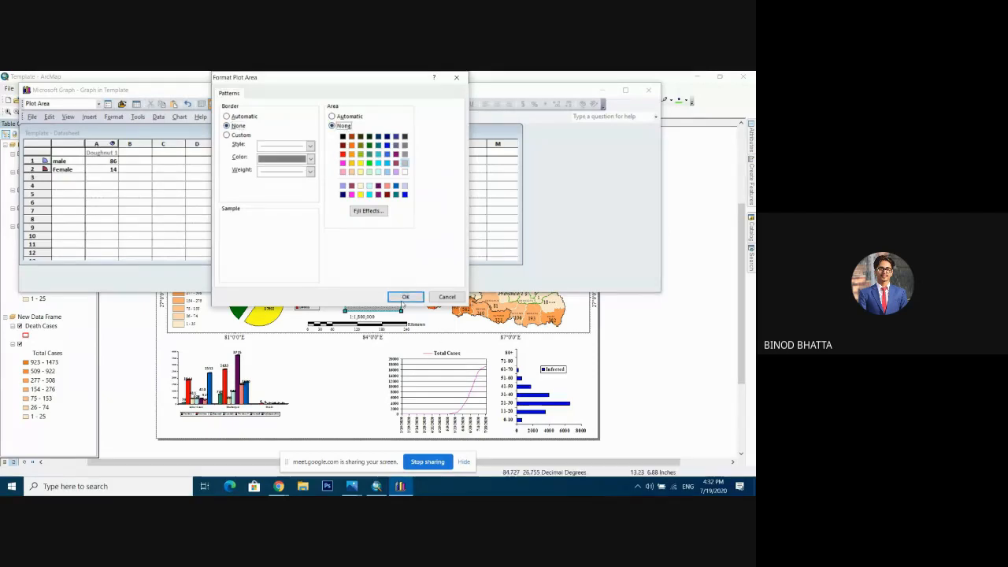
{"action": "left_click", "coordinate": [405, 297]}
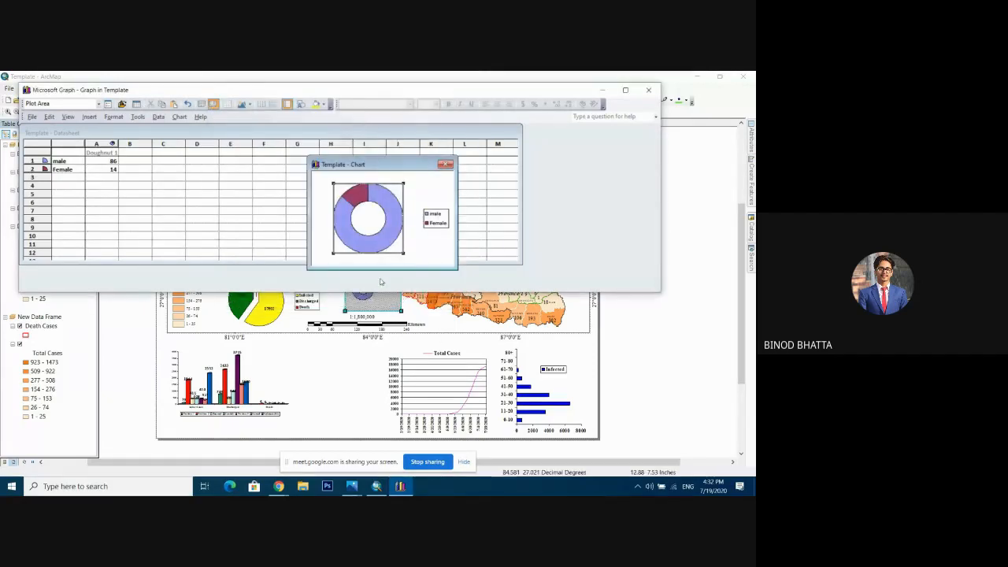
Step: Fill the male segment of the doughnut with yellow through its legend key
{"action": "left_click", "coordinate": [384, 227]}
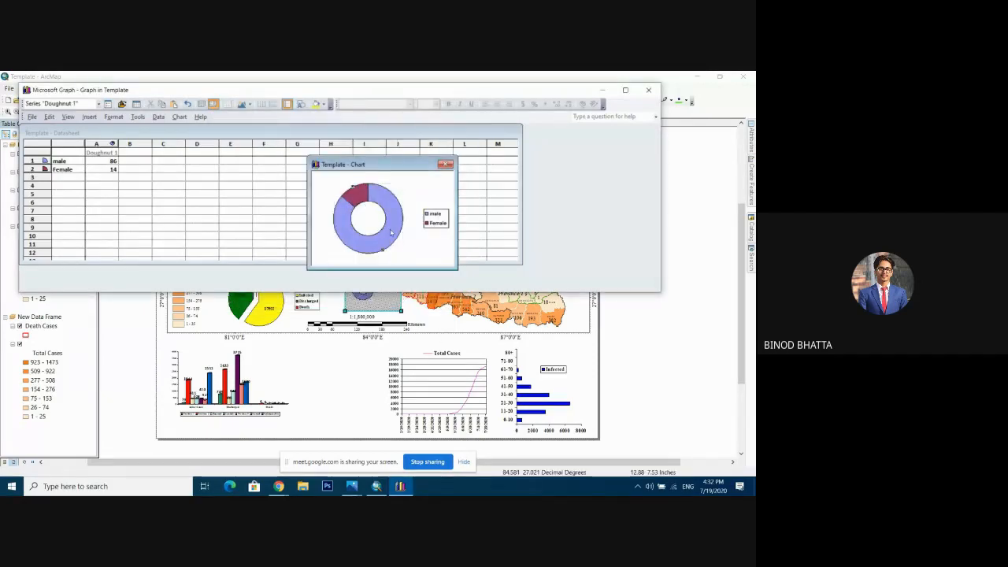
{"action": "left_click", "coordinate": [437, 224]}
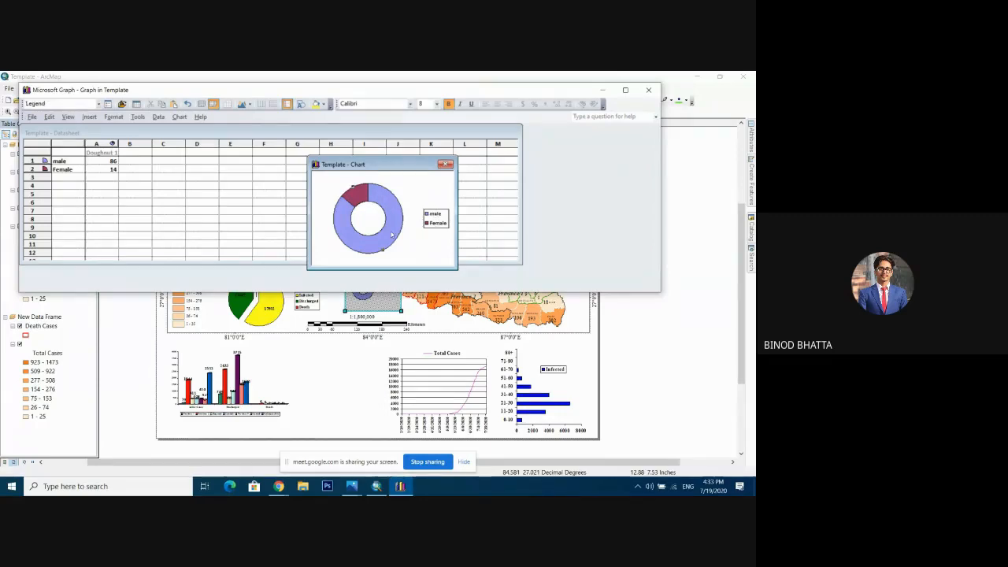
{"action": "left_click", "coordinate": [391, 233]}
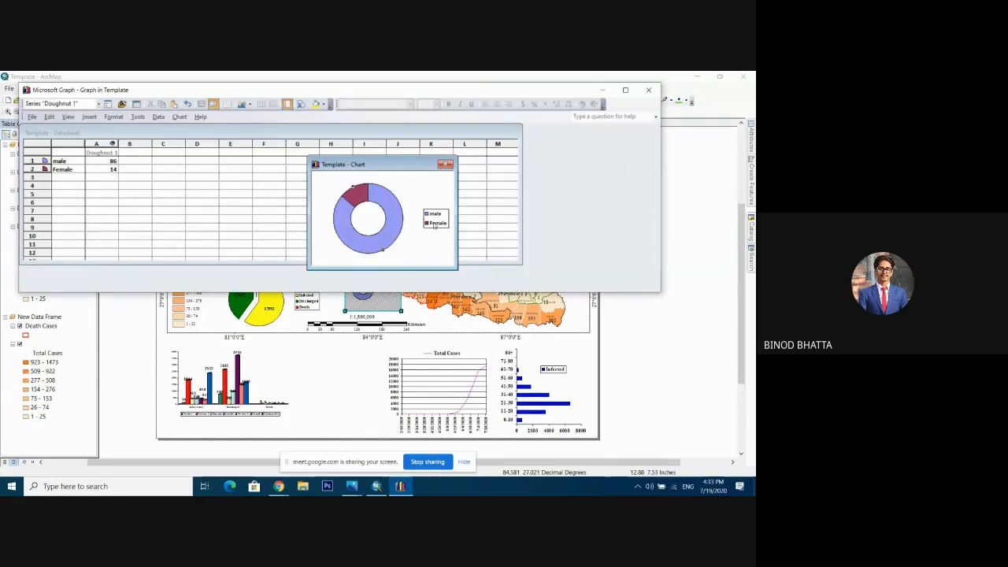
{"action": "left_click", "coordinate": [425, 214]}
{"action": "left_click", "coordinate": [426, 215]}
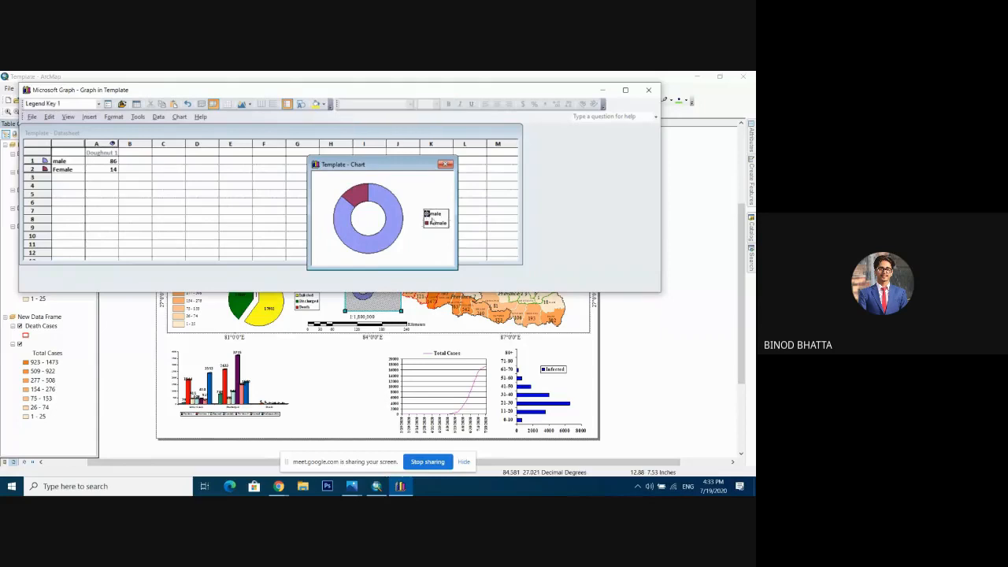
{"action": "double_click", "coordinate": [426, 214]}
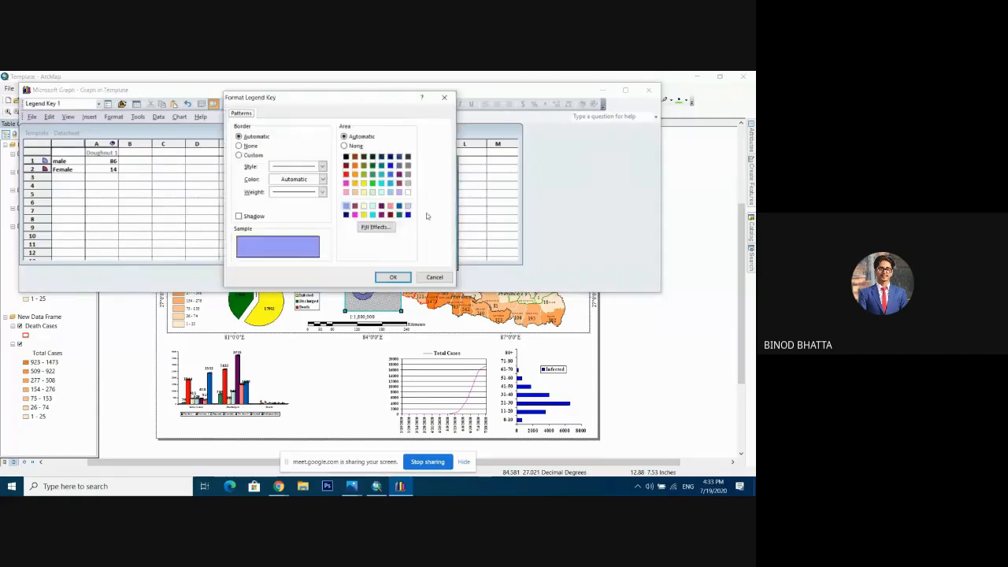
{"action": "left_click", "coordinate": [364, 183]}
{"action": "left_click", "coordinate": [393, 277]}
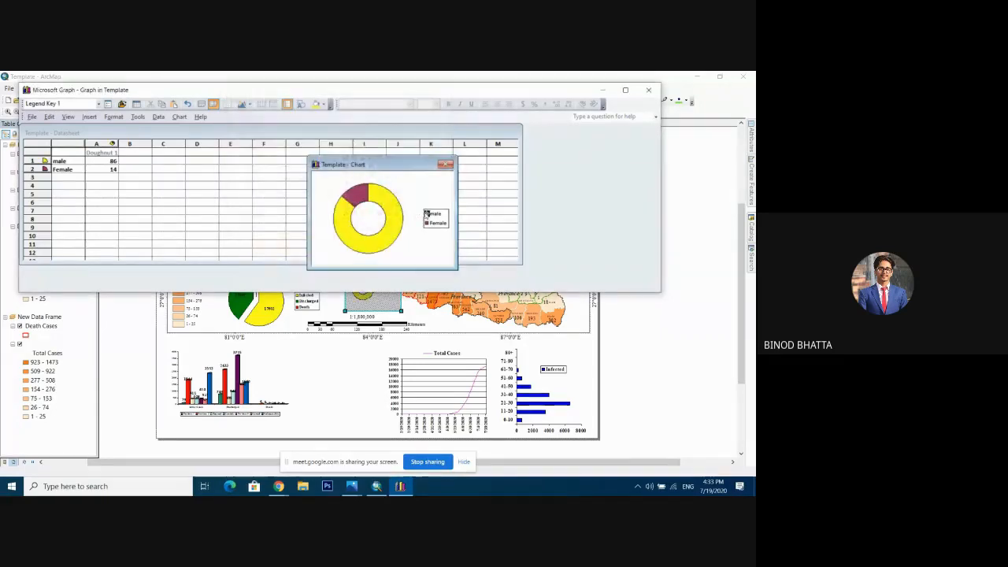
Step: Recolour the doughnut's male segment plum and its Female segment turquoise through their legend keys
{"action": "double_click", "coordinate": [426, 214]}
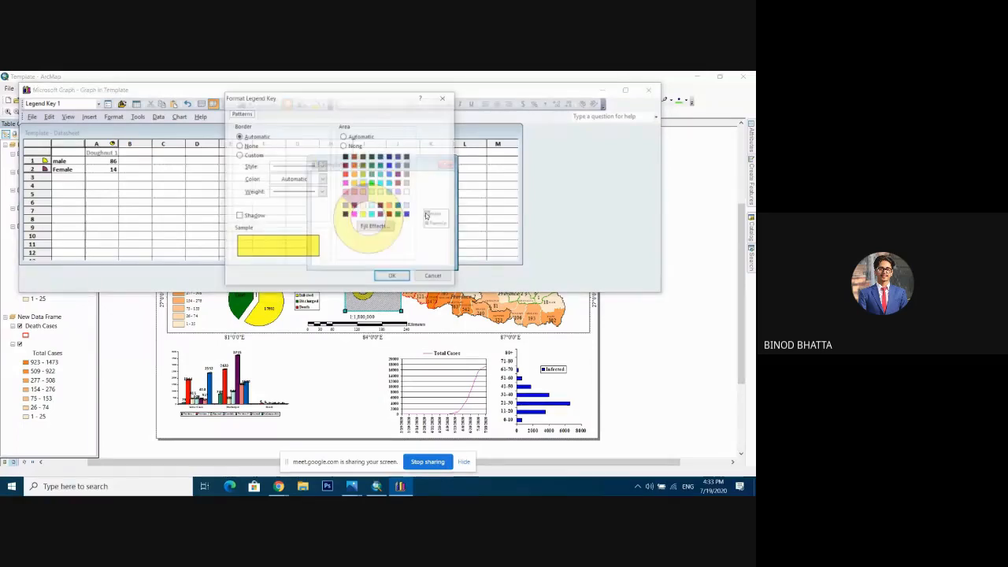
{"action": "left_click", "coordinate": [399, 183]}
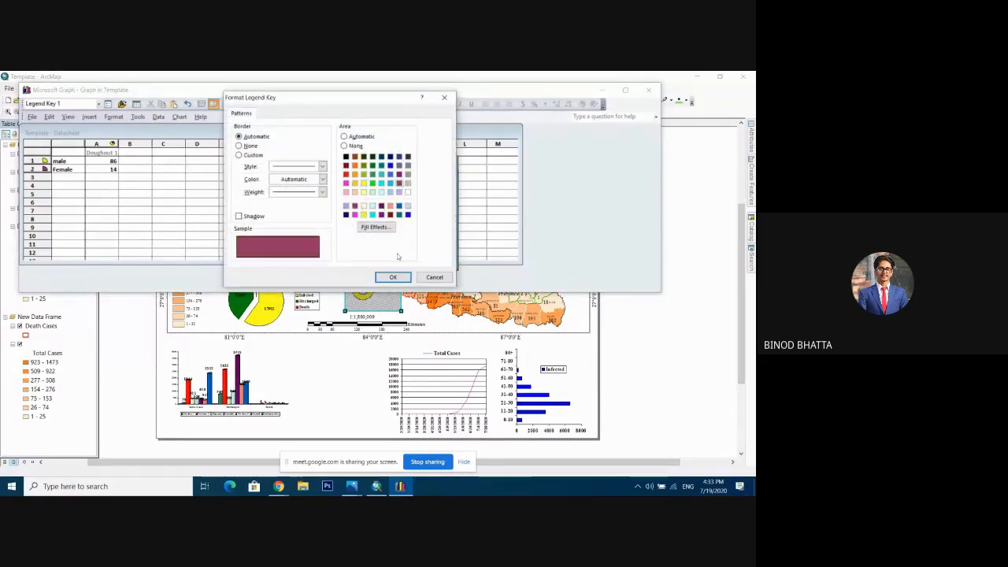
{"action": "left_click", "coordinate": [393, 278]}
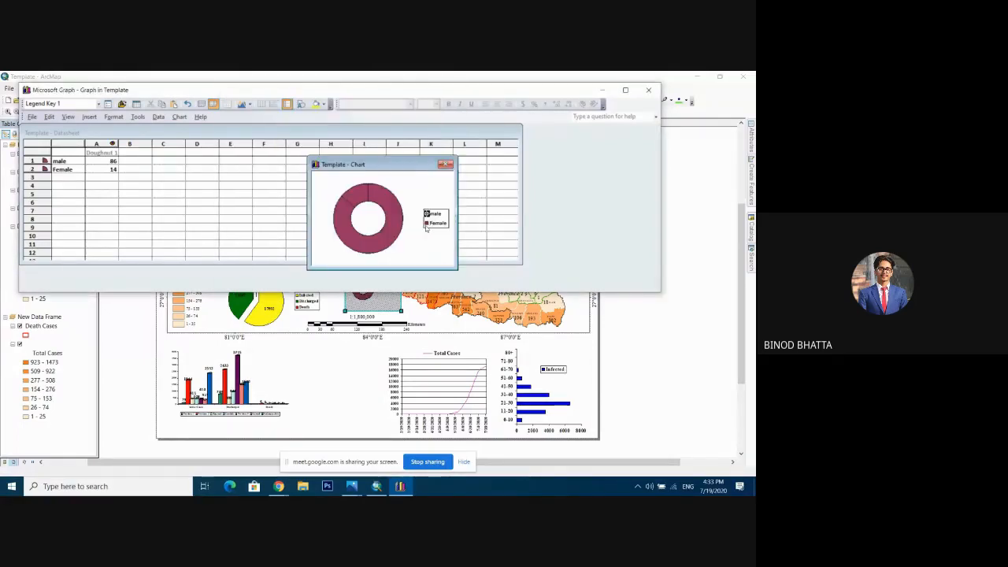
{"action": "left_click", "coordinate": [426, 223]}
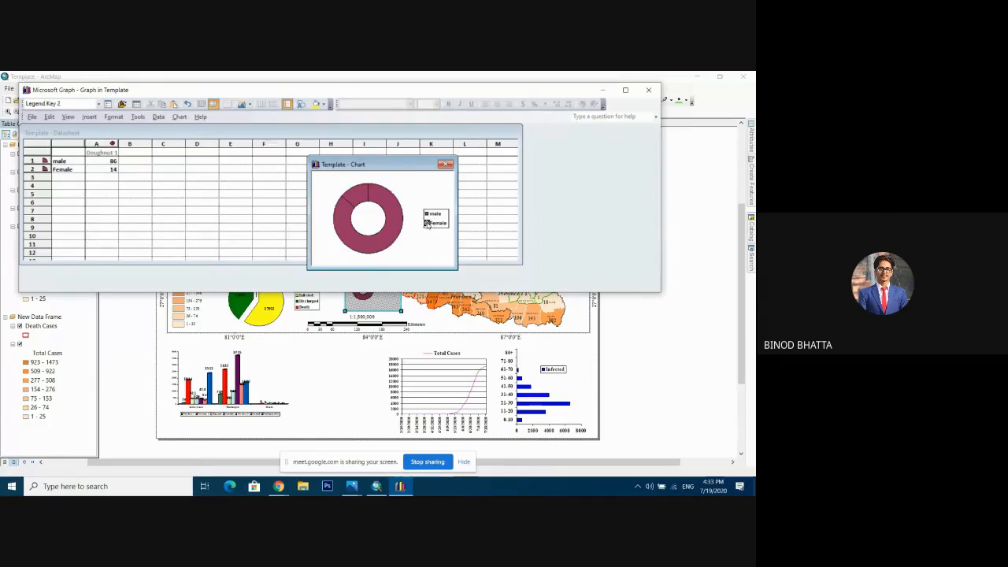
{"action": "double_click", "coordinate": [426, 224]}
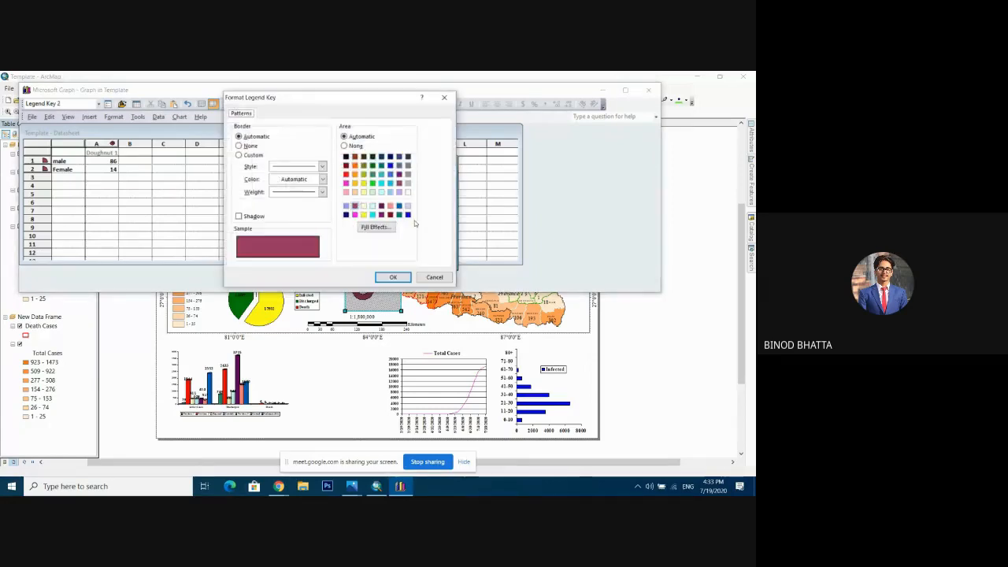
{"action": "left_click", "coordinate": [383, 182]}
{"action": "left_click", "coordinate": [393, 277]}
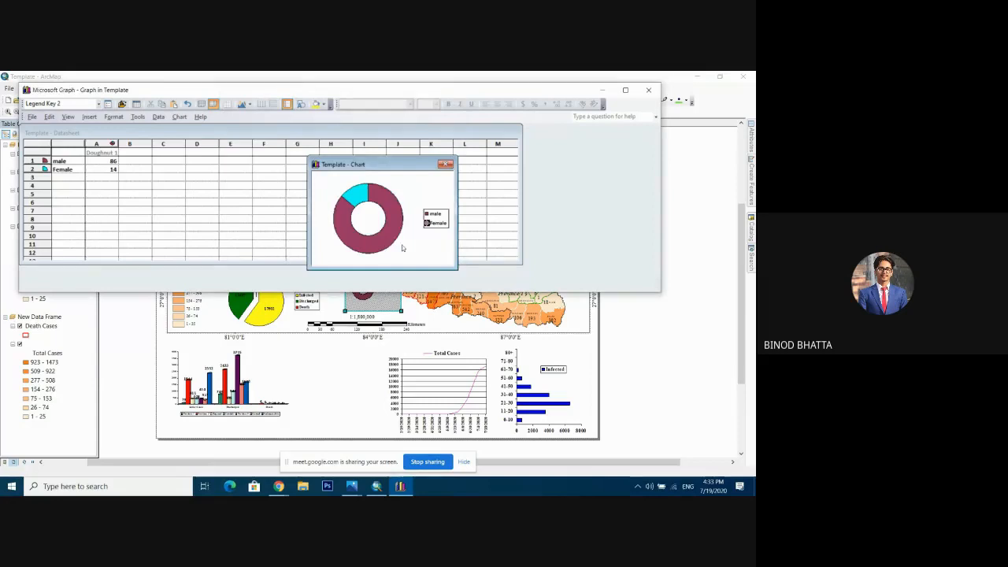
Step: Set the doughnut chart's legend font to Times New Roman
{"action": "left_click", "coordinate": [402, 248]}
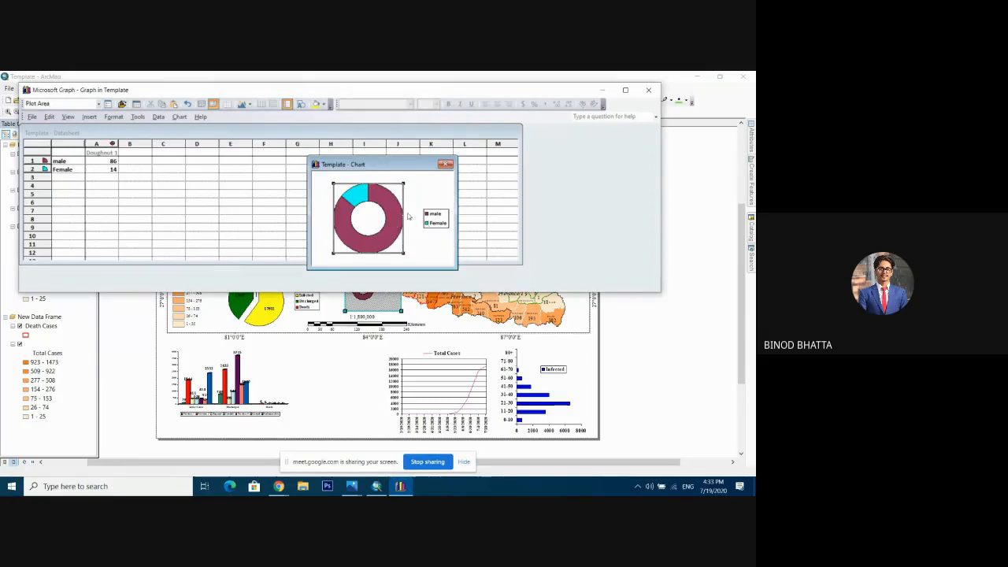
{"action": "left_click", "coordinate": [434, 214]}
{"action": "left_click", "coordinate": [368, 102]}
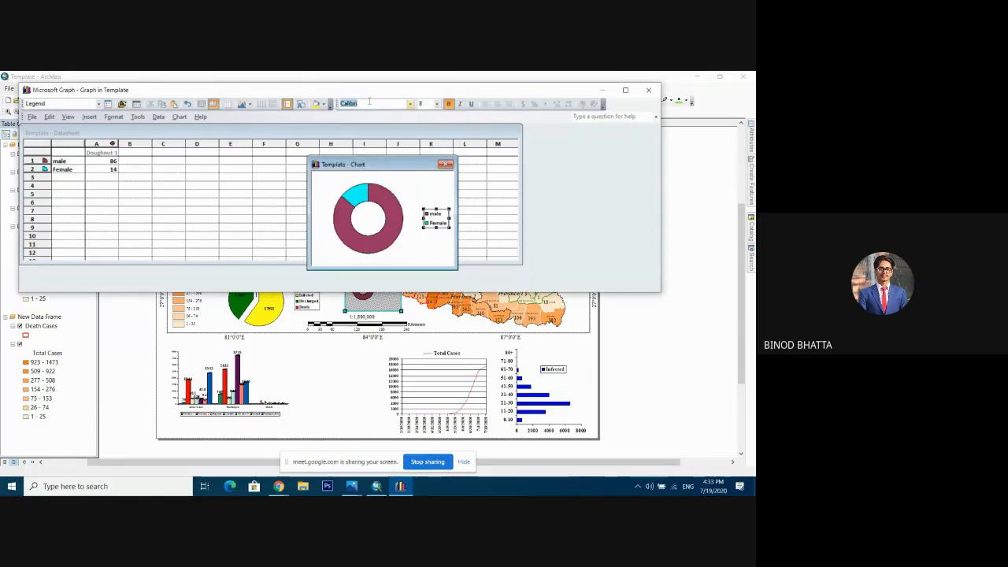
{"action": "type", "text": "Times New Roman"}
{"action": "key", "text": "Return"}
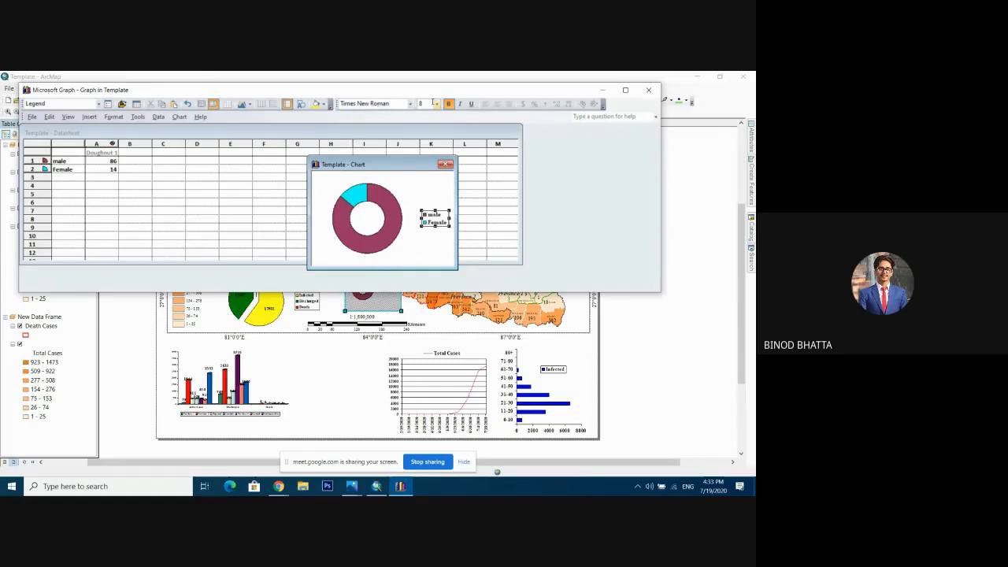
Step: Add data labels to the doughnut segments that show only the percentage
{"action": "left_click", "coordinate": [399, 216]}
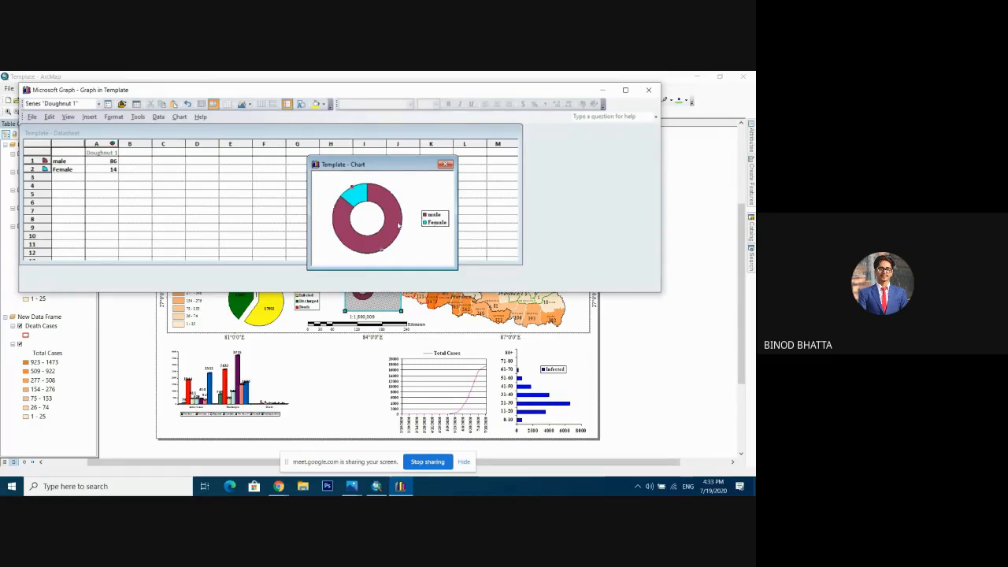
{"action": "left_click", "coordinate": [412, 203]}
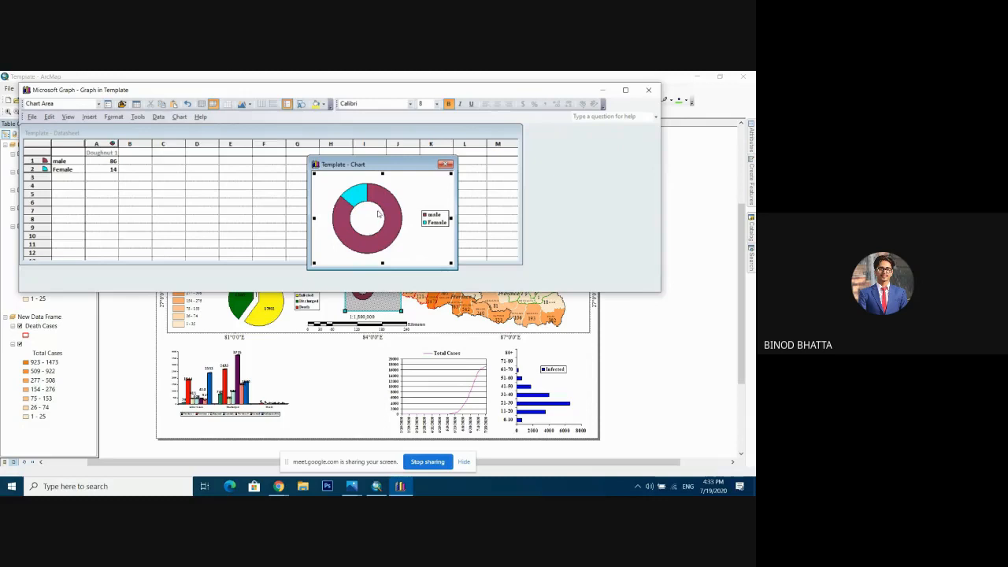
{"action": "left_click", "coordinate": [186, 117]}
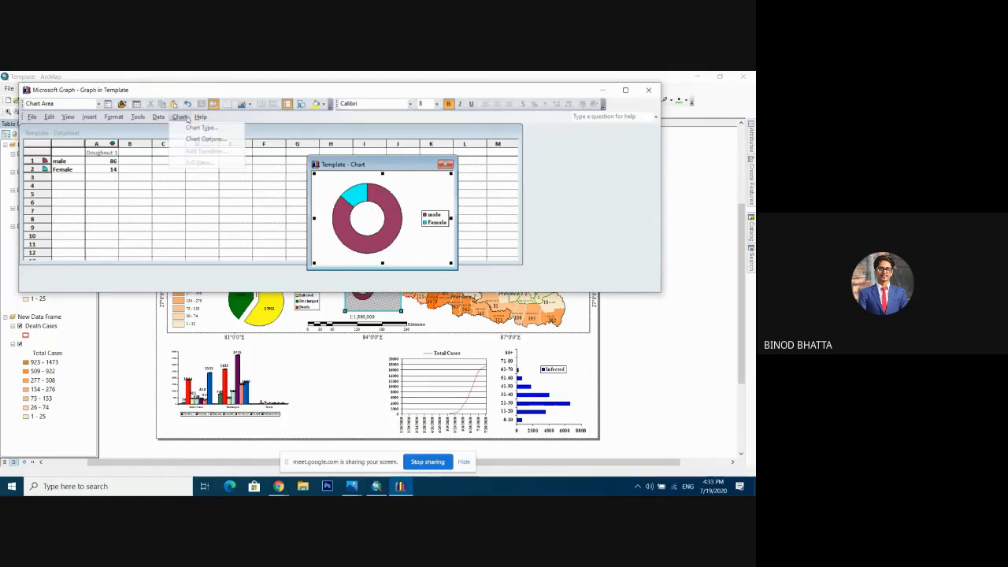
{"action": "left_click", "coordinate": [196, 139]}
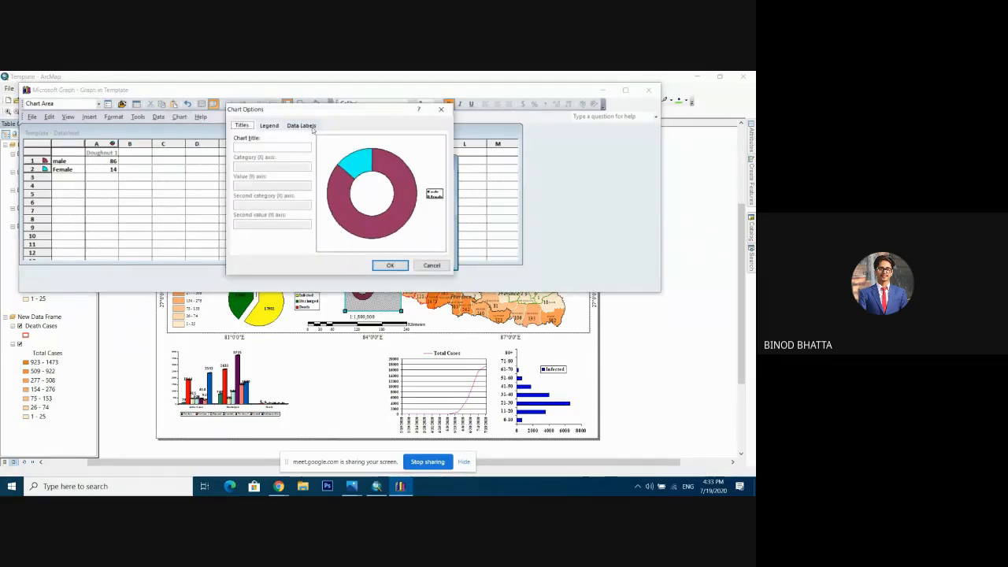
{"action": "left_click", "coordinate": [301, 125]}
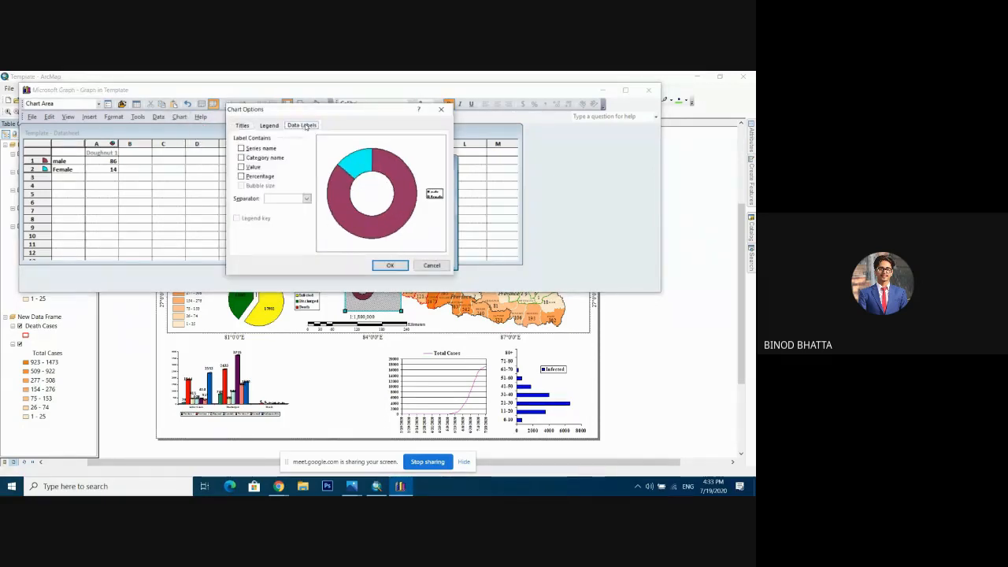
{"action": "left_click", "coordinate": [246, 167]}
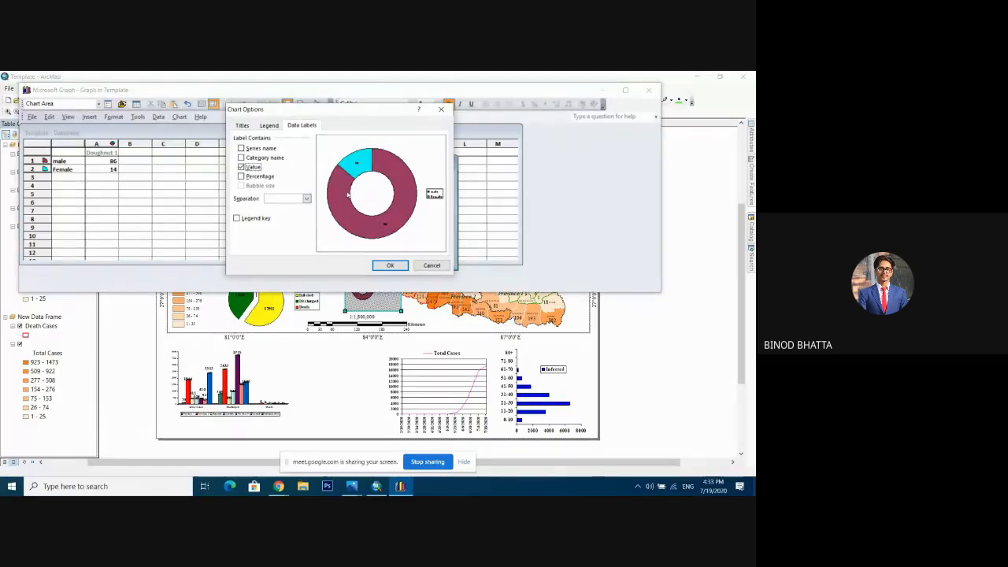
{"action": "left_click", "coordinate": [241, 167]}
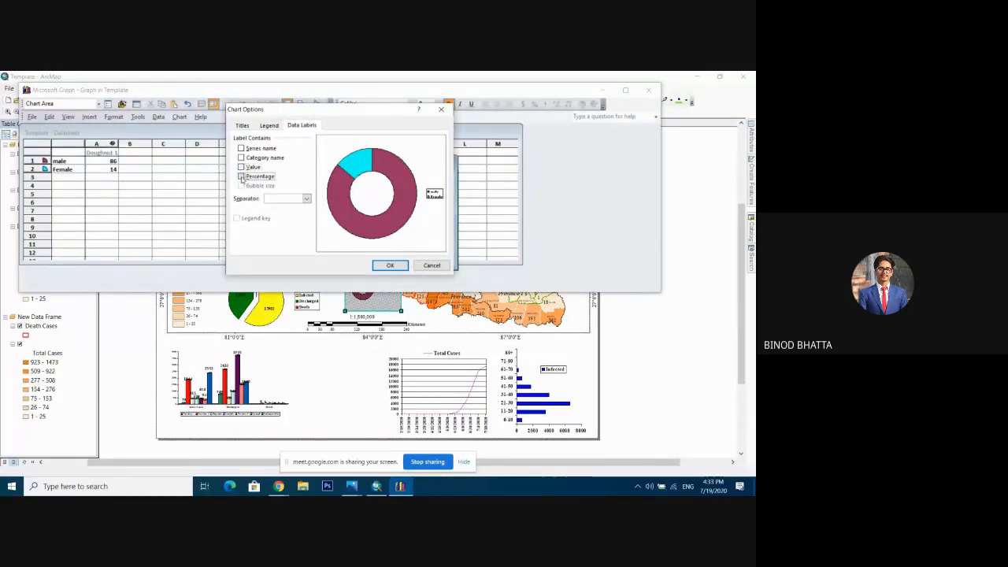
{"action": "left_click", "coordinate": [242, 176]}
{"action": "left_click", "coordinate": [390, 266]}
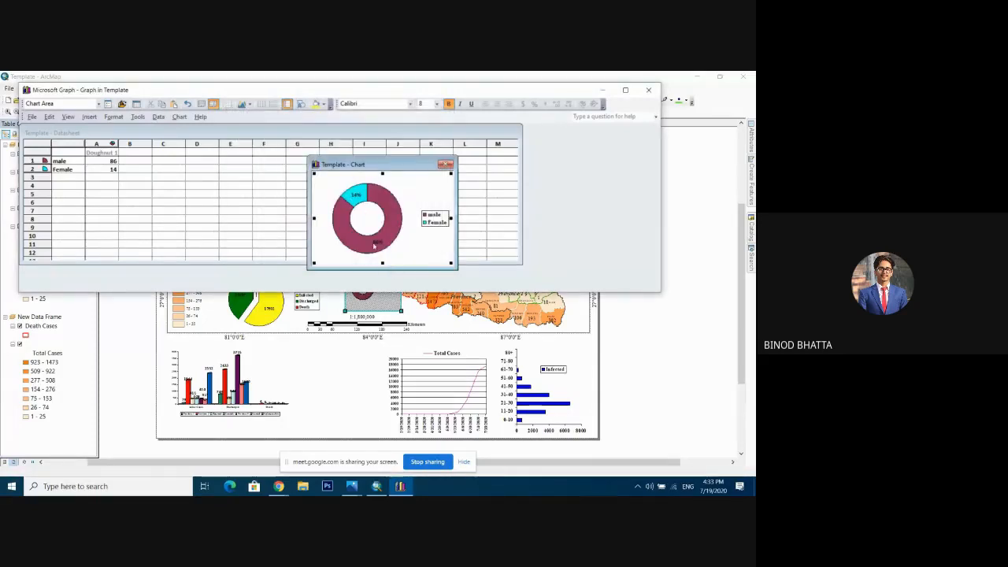
Step: Set the font of the doughnut's percentage labels to Times New Roman
{"action": "left_click", "coordinate": [351, 195]}
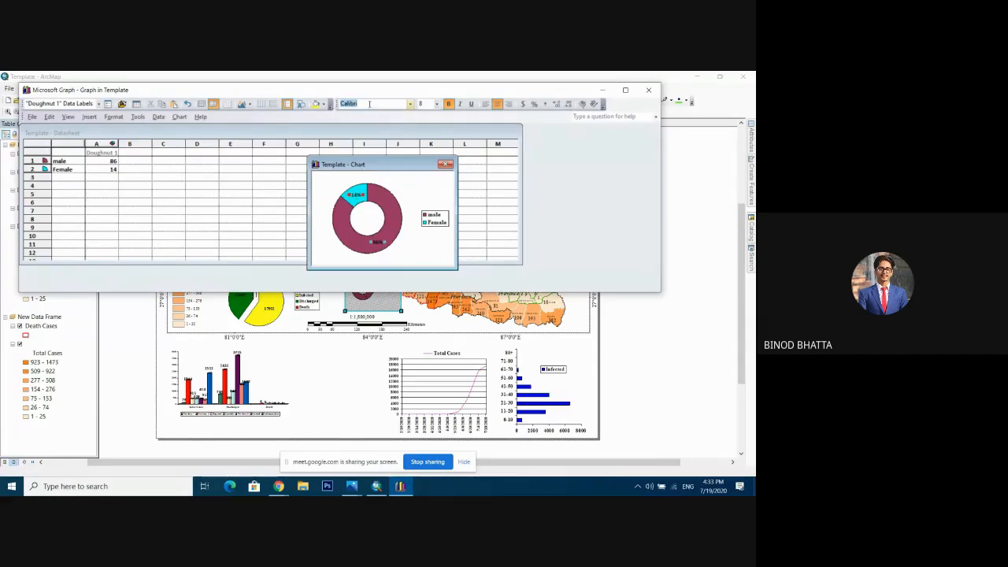
{"action": "type", "text": "Times New Roman"}
{"action": "key", "text": "Return"}
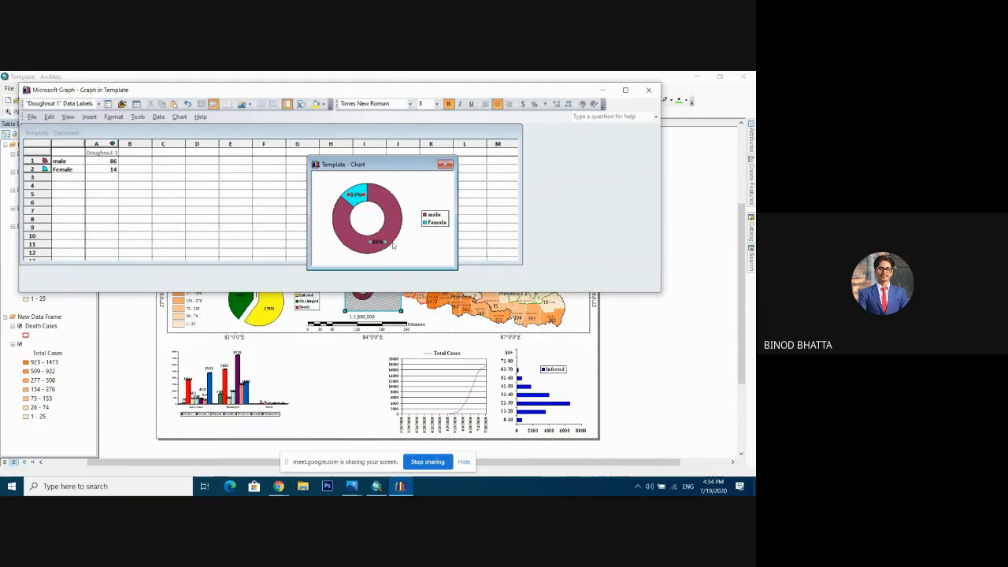
{"action": "left_click", "coordinate": [422, 199]}
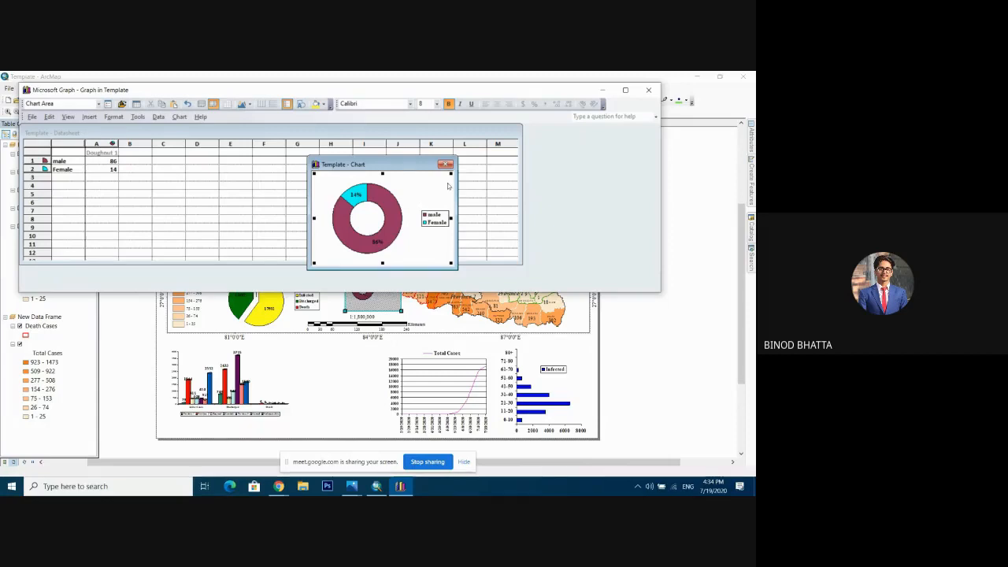
Step: Close the graph editor and place the doughnut chart, enlarged, below the map between the column chart and the Total Cases chart
{"action": "left_click", "coordinate": [648, 90]}
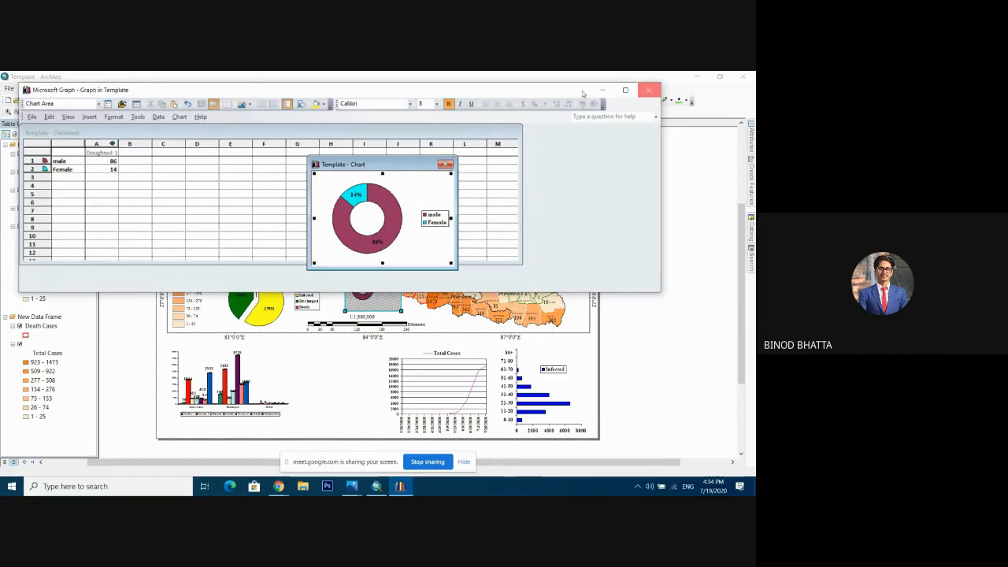
{"action": "left_click_drag", "start_coordinate": [370, 293], "coordinate": [431, 323]}
{"action": "left_click_drag", "start_coordinate": [356, 402], "coordinate": [351, 430]}
{"action": "left_click_drag", "start_coordinate": [307, 353], "coordinate": [297, 345]}
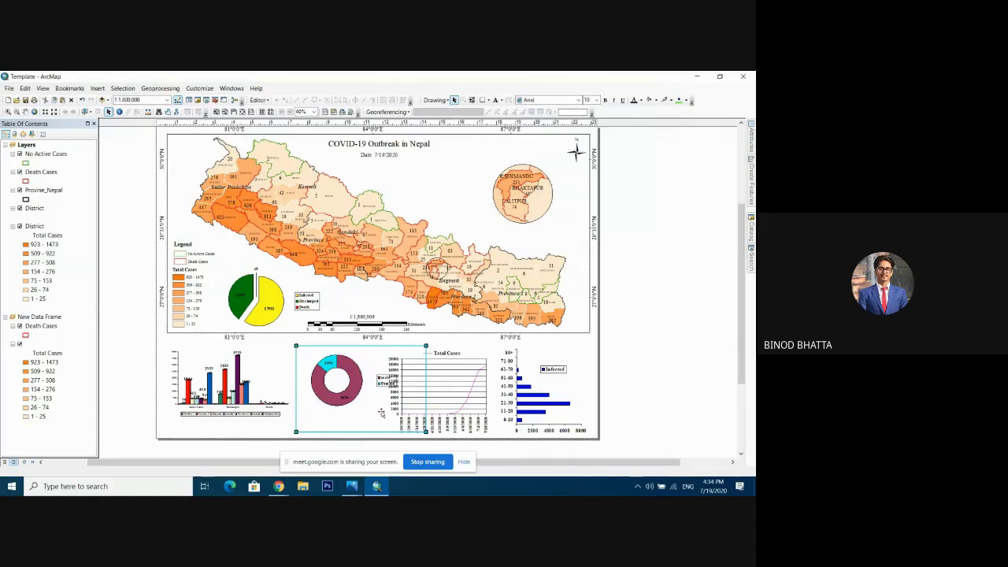
Step: Reopen the doughnut chart for editing and bring up its chart type settings
{"action": "double_click", "coordinate": [381, 412]}
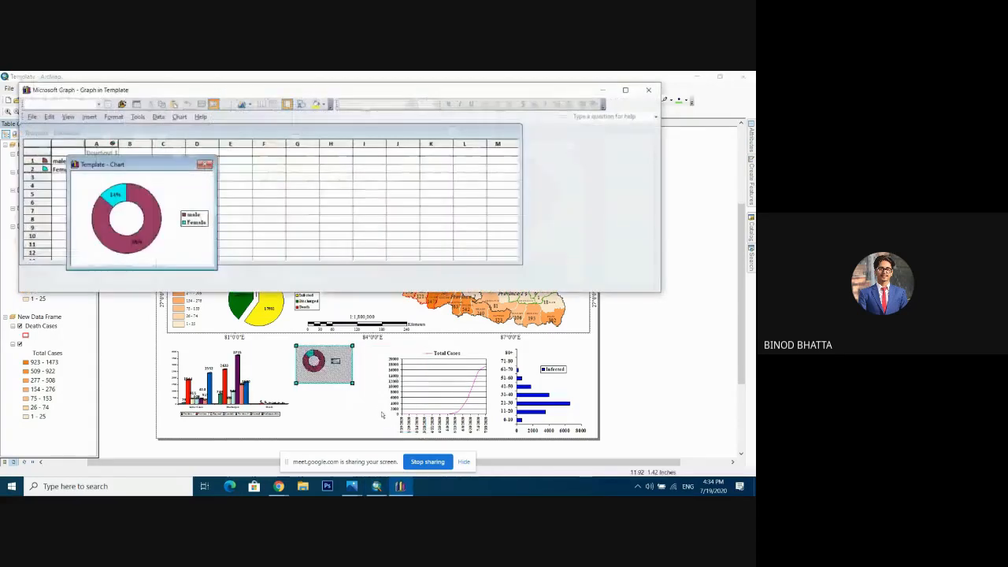
{"action": "left_click", "coordinate": [179, 117]}
{"action": "left_click", "coordinate": [198, 126]}
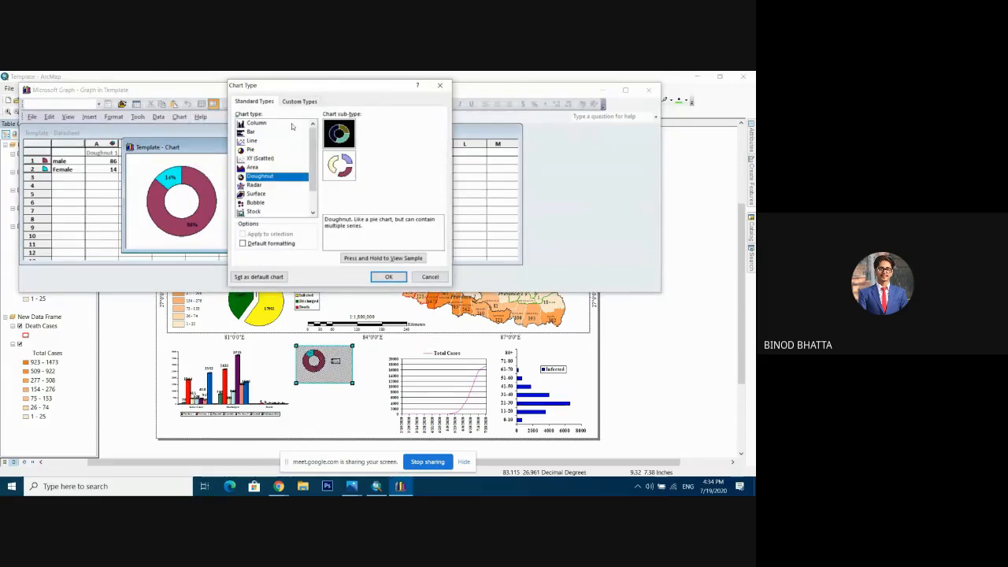
Step: Set the doughnut chart's legend placement to Bottom in the chart options and return to the map layout
{"action": "left_click", "coordinate": [439, 85]}
{"action": "left_click", "coordinate": [158, 116]}
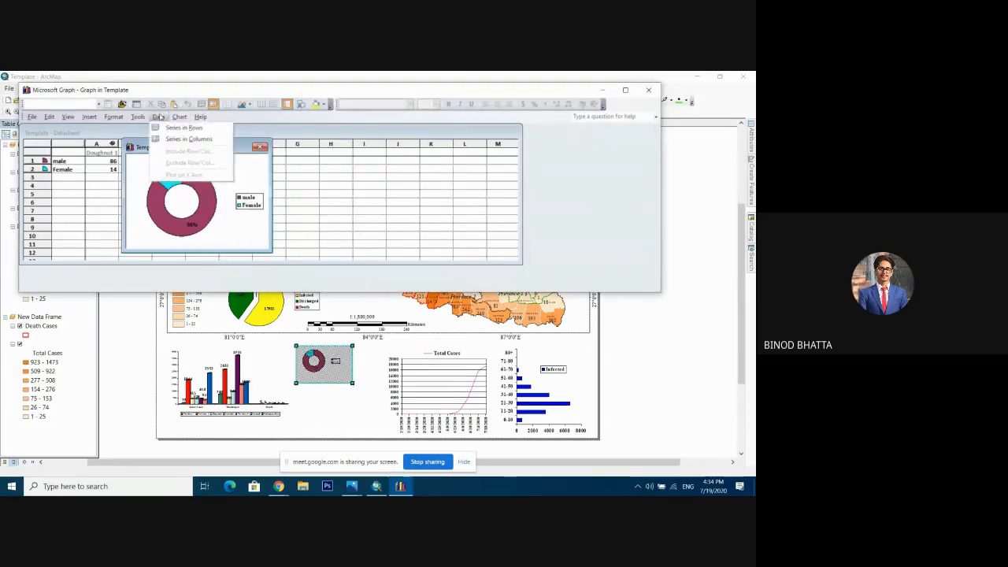
{"action": "left_click", "coordinate": [197, 139]}
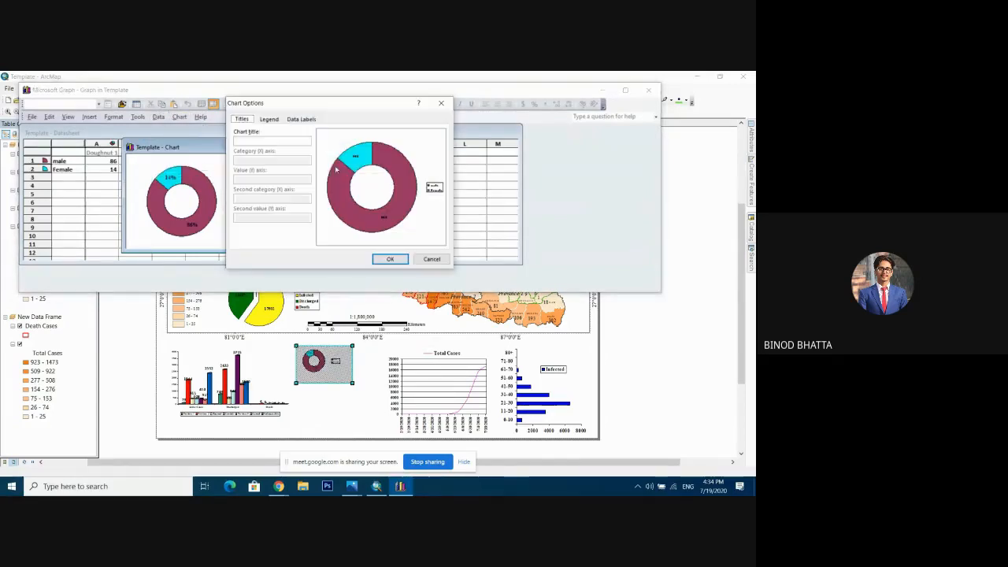
{"action": "left_click", "coordinate": [300, 119]}
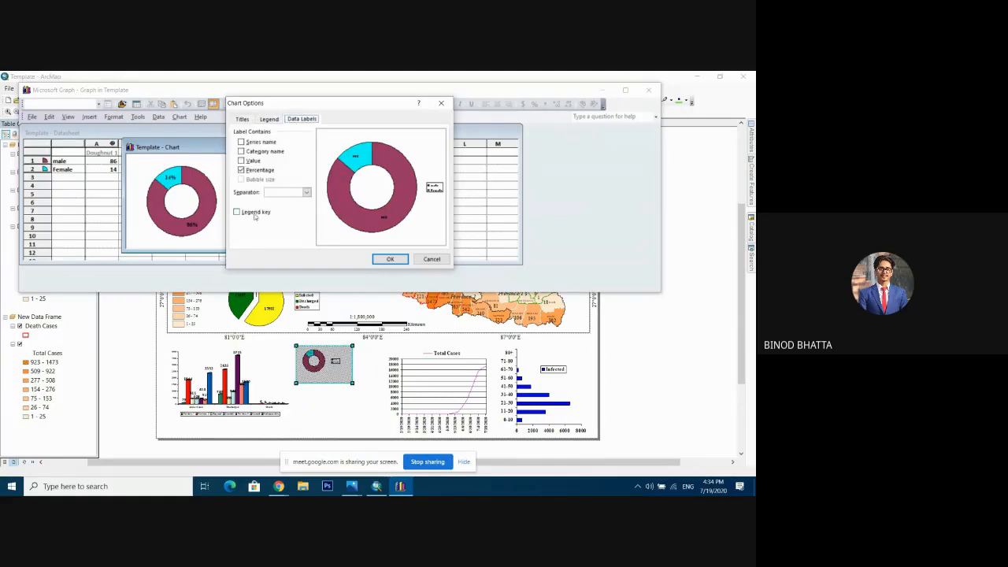
{"action": "left_click", "coordinate": [269, 118]}
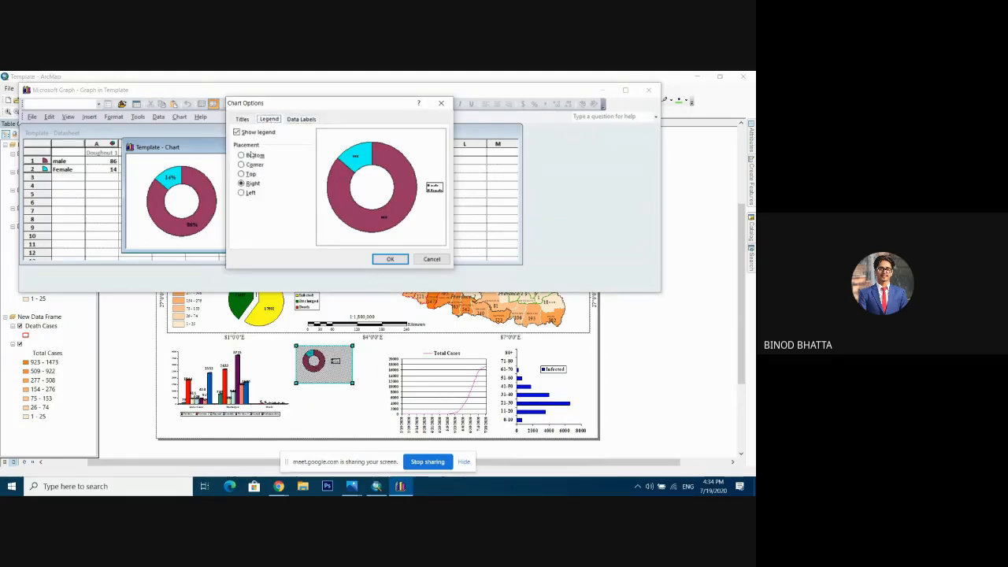
{"action": "left_click", "coordinate": [252, 155]}
{"action": "left_click", "coordinate": [389, 259]}
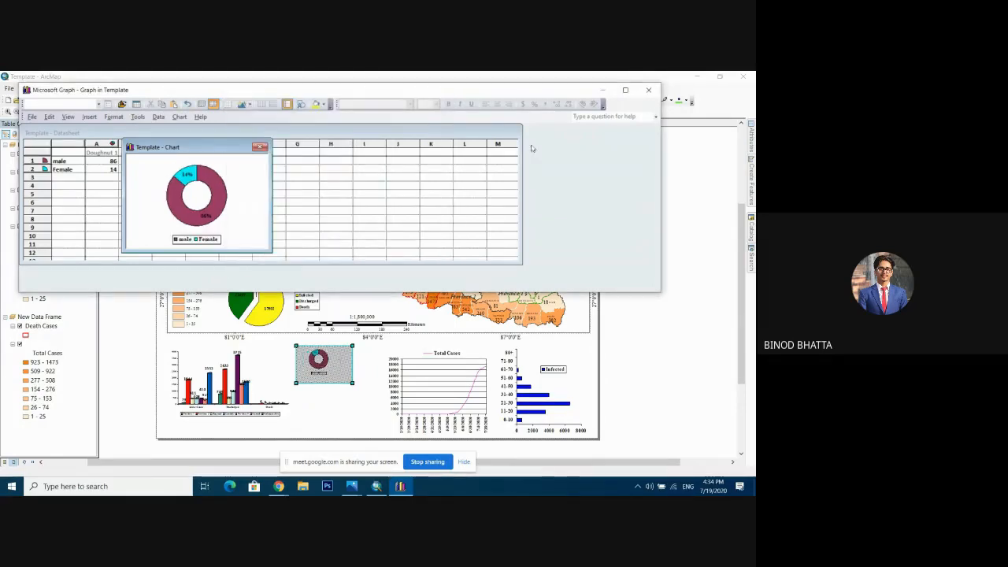
{"action": "left_click", "coordinate": [643, 92]}
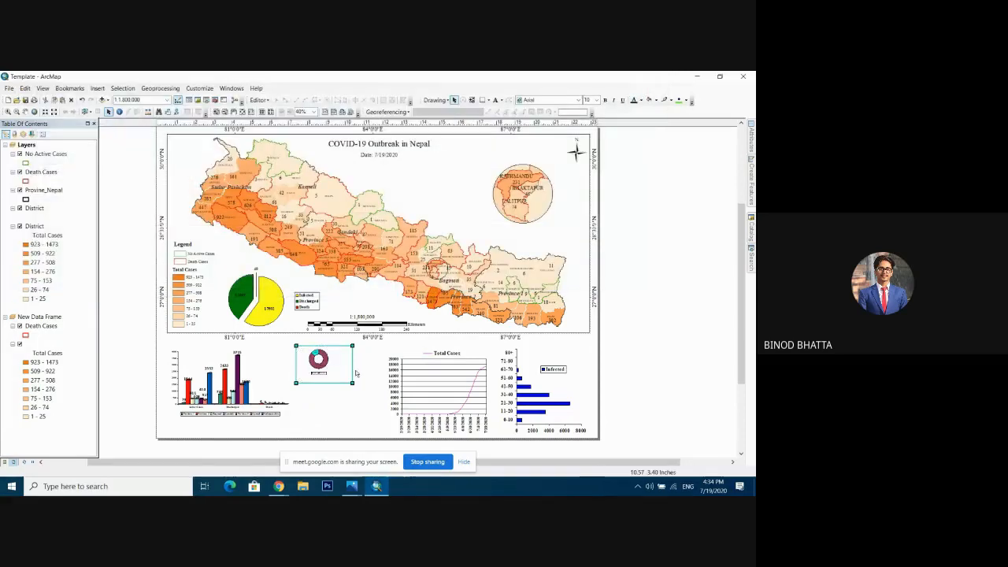
Step: Enlarge the male/female doughnut chart and place it below the map, between the column chart and the Total Cases line chart
{"action": "left_click_drag", "start_coordinate": [351, 370], "coordinate": [345, 419]}
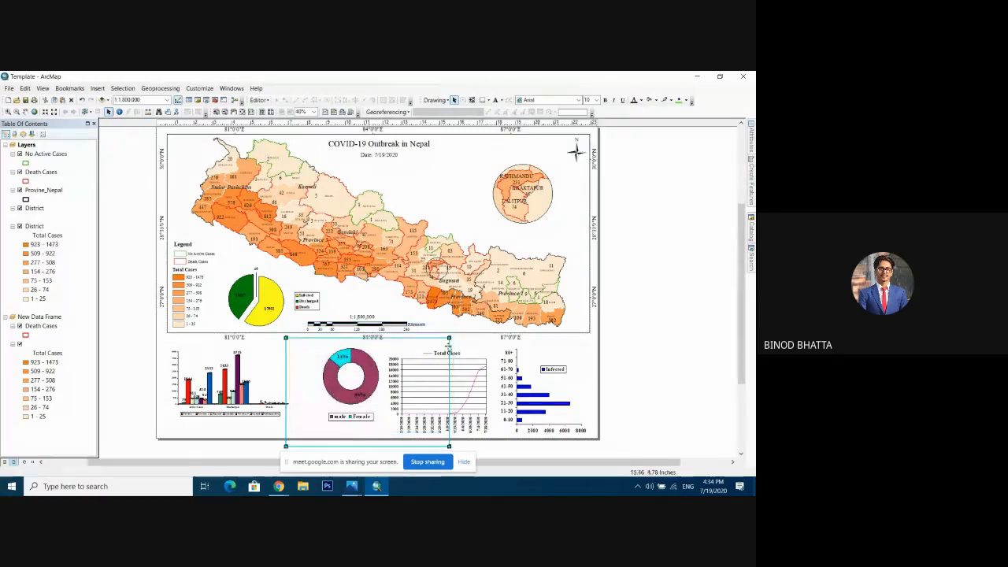
{"action": "left_click_drag", "start_coordinate": [449, 338], "coordinate": [424, 354]}
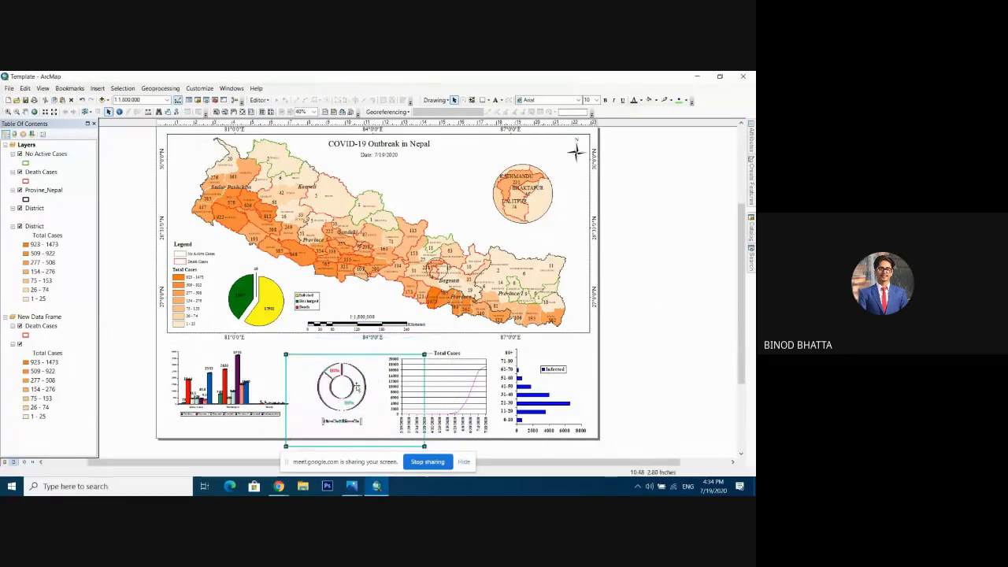
{"action": "left_click_drag", "start_coordinate": [373, 377], "coordinate": [380, 367]}
{"action": "left_click", "coordinate": [630, 350]}
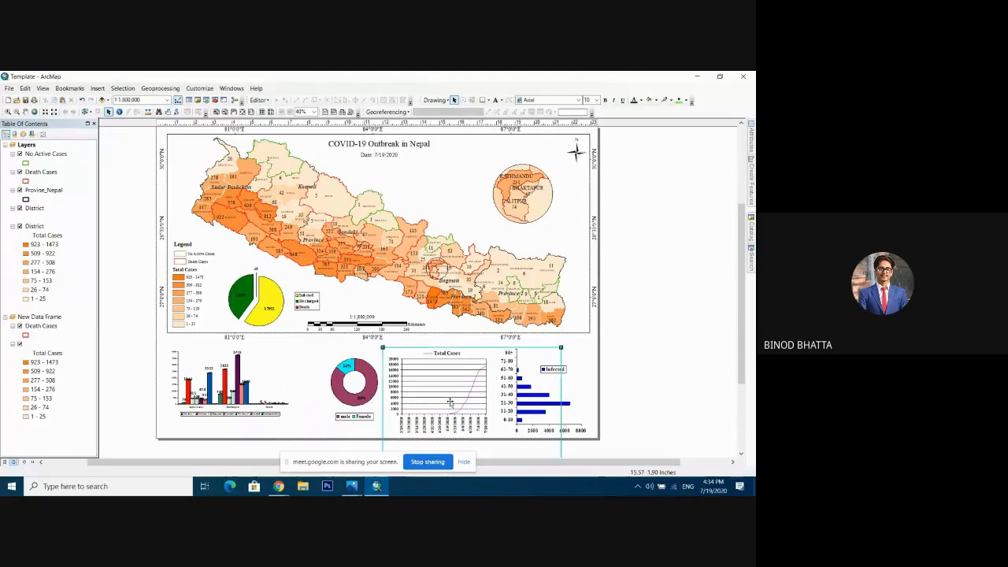
Step: Swap the Total Cases line chart and the Infected age-group bar chart so the line chart sits at the page's right edge
{"action": "left_click_drag", "start_coordinate": [450, 402], "coordinate": [655, 246]}
{"action": "left_click", "coordinate": [554, 382]}
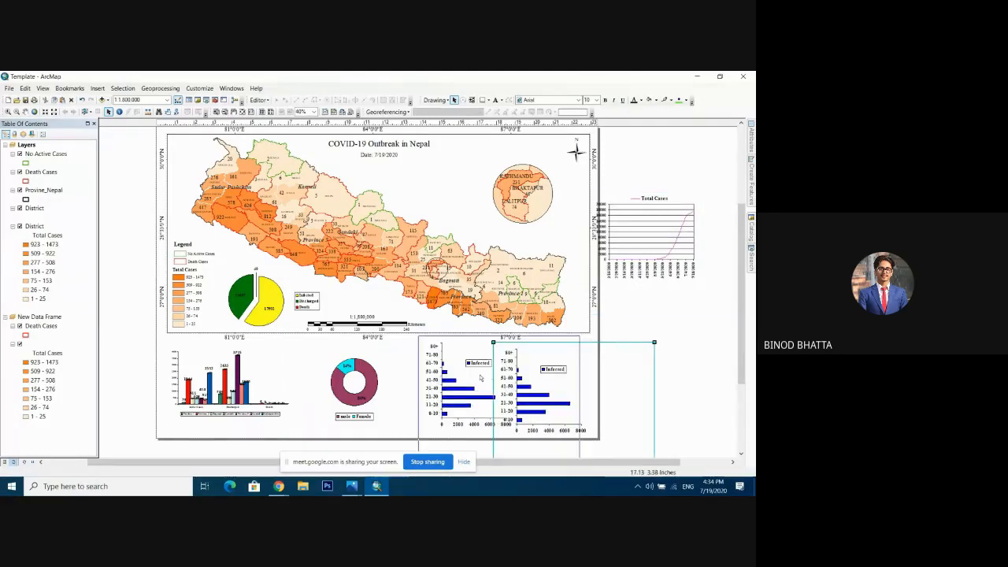
{"action": "left_click_drag", "start_coordinate": [554, 383], "coordinate": [449, 388]}
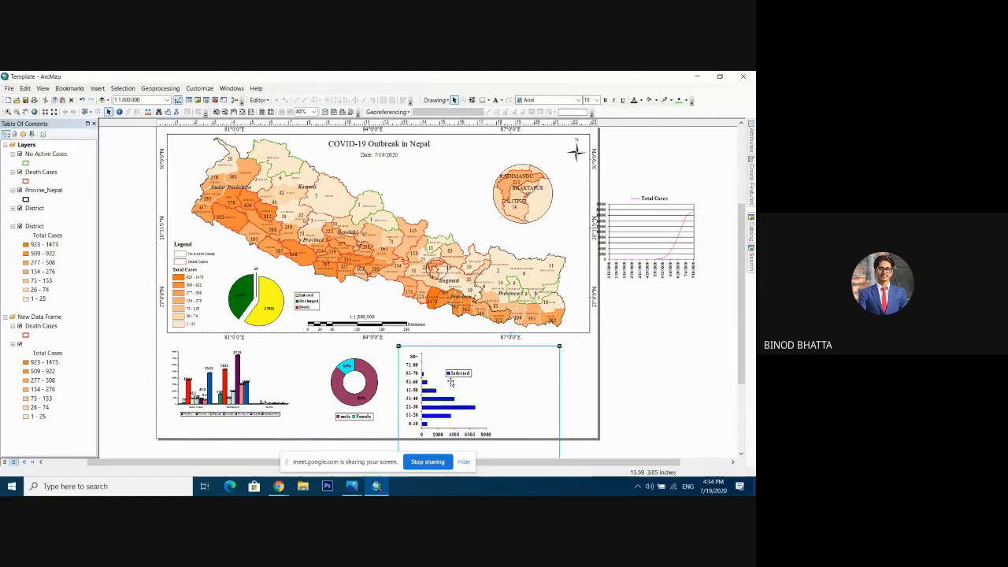
{"action": "left_click_drag", "start_coordinate": [659, 246], "coordinate": [446, 391]}
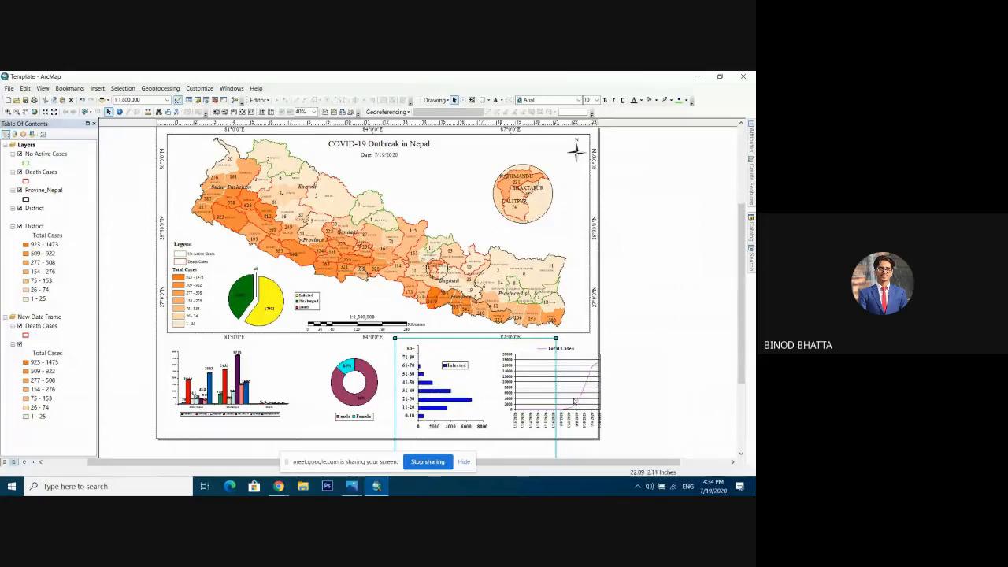
{"action": "left_click_drag", "start_coordinate": [575, 402], "coordinate": [561, 400]}
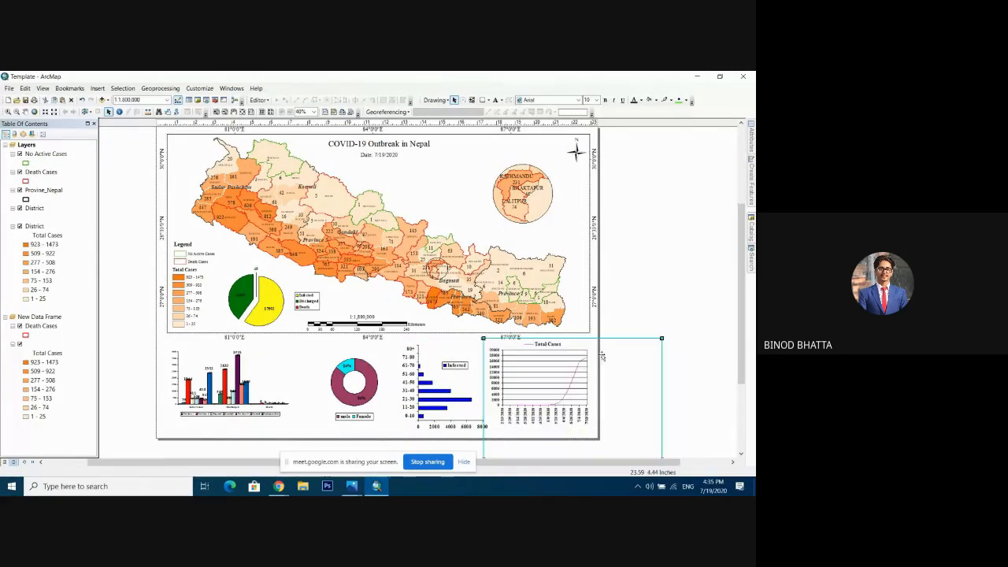
{"action": "left_click", "coordinate": [645, 318]}
Step: Nudge the doughnut chart slightly up and left, and delete the small province column chart from the layout
{"action": "left_click", "coordinate": [438, 397]}
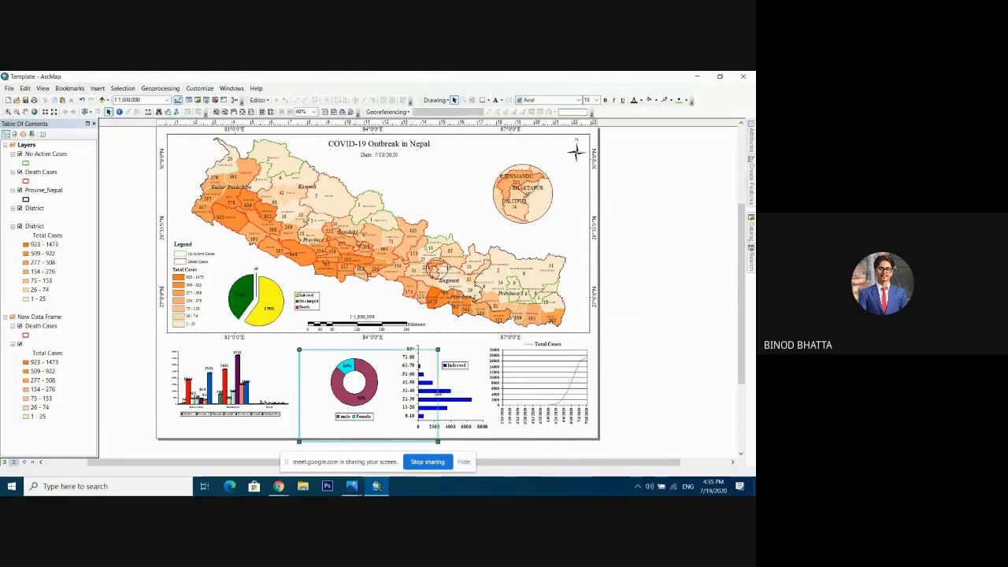
{"action": "left_click_drag", "start_coordinate": [370, 388], "coordinate": [359, 374]}
{"action": "left_click", "coordinate": [251, 383]}
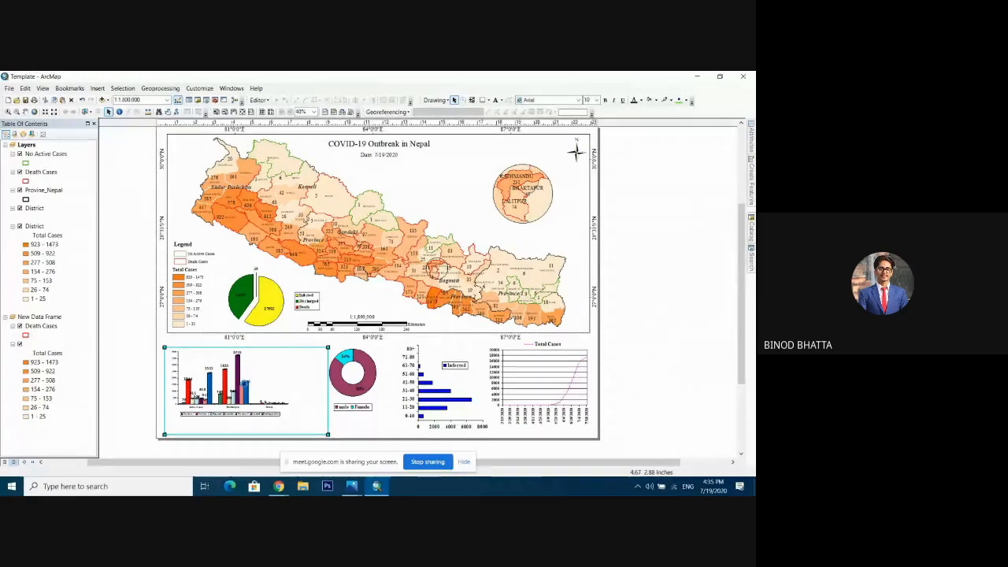
{"action": "key", "text": "Delete"}
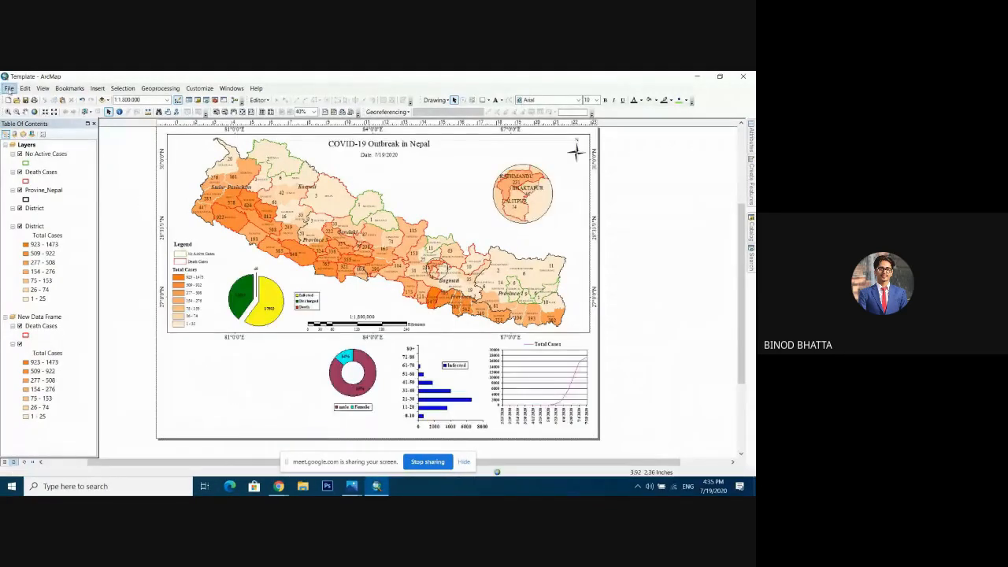
Step: Save the current map document and open Template_7_18_2020 from the Online_Training_Thematic_Mapping folder
{"action": "left_click", "coordinate": [9, 88]}
{"action": "left_click", "coordinate": [28, 110]}
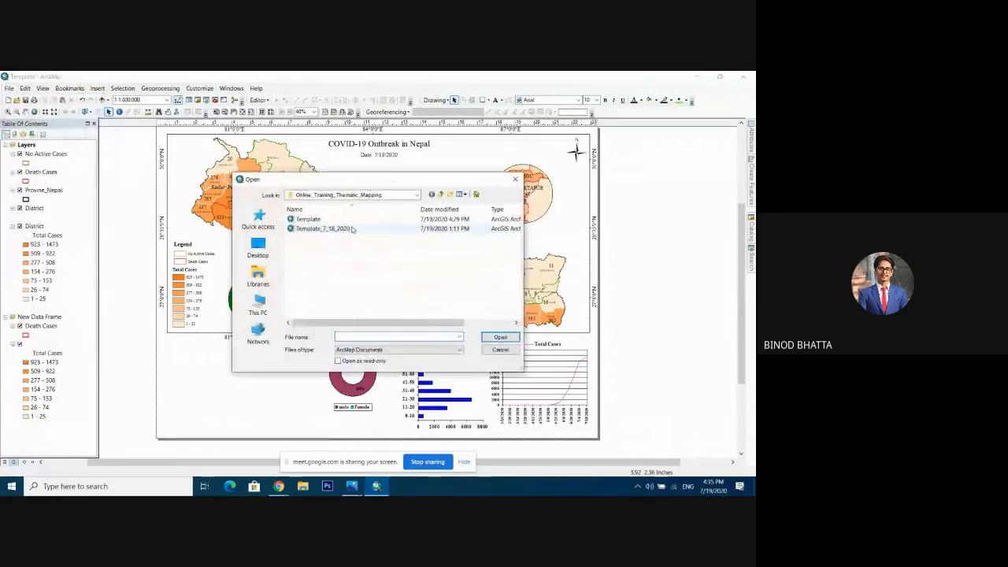
{"action": "left_click", "coordinate": [515, 179]}
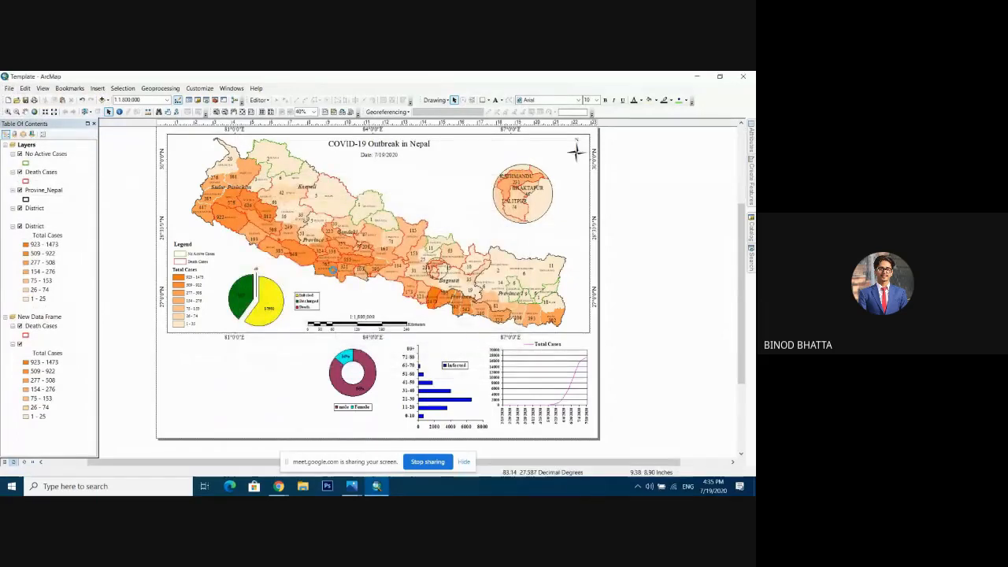
{"action": "left_click", "coordinate": [9, 88]}
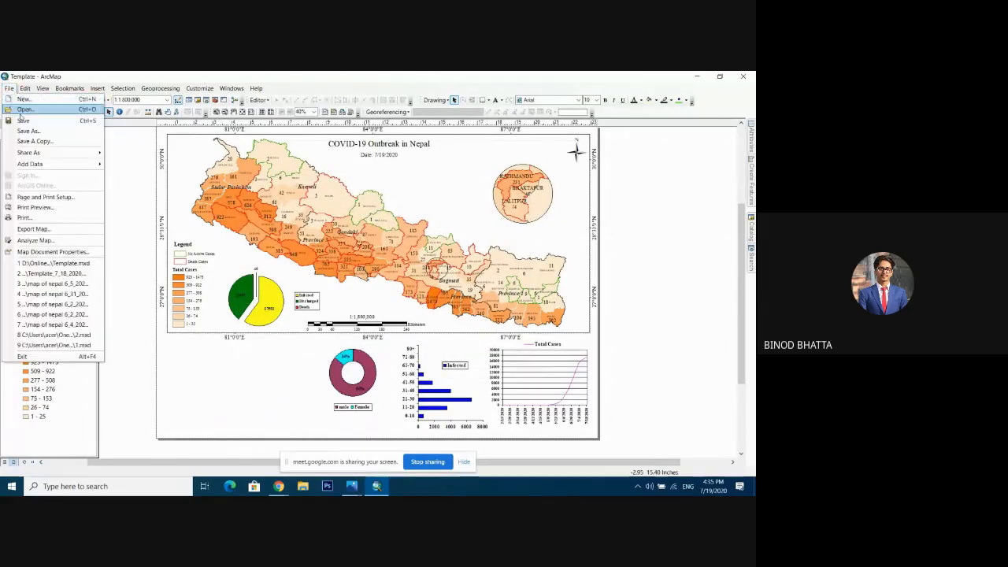
{"action": "left_click", "coordinate": [23, 110]}
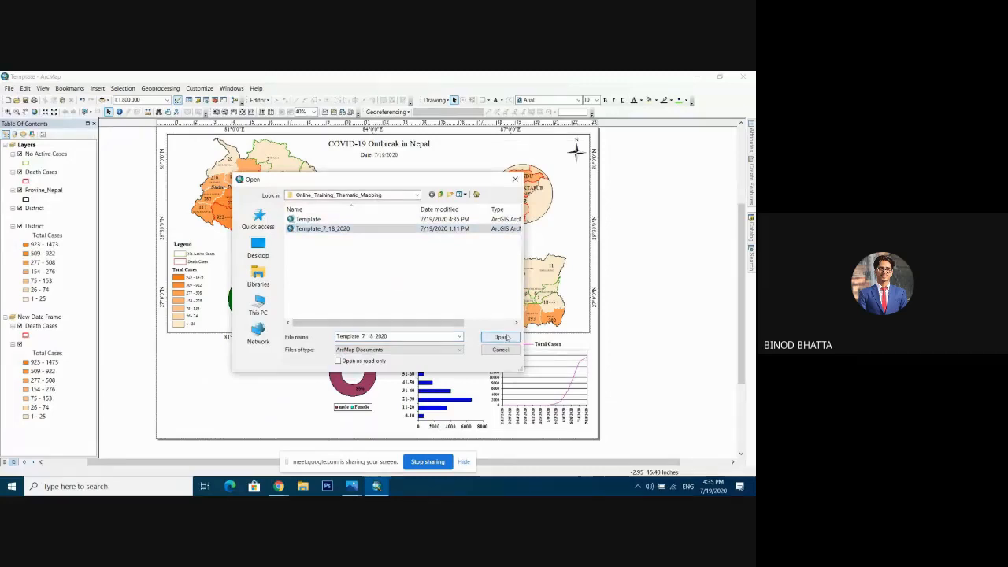
{"action": "left_click", "coordinate": [502, 337]}
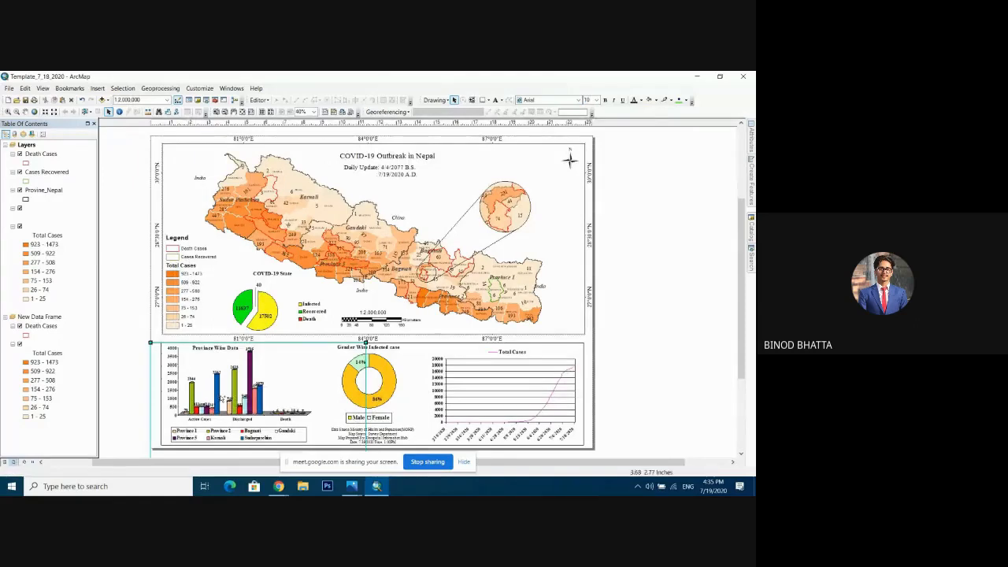
Step: Copy the Province Wise Data column chart and reopen the Template map document
{"action": "left_click", "coordinate": [8, 88]}
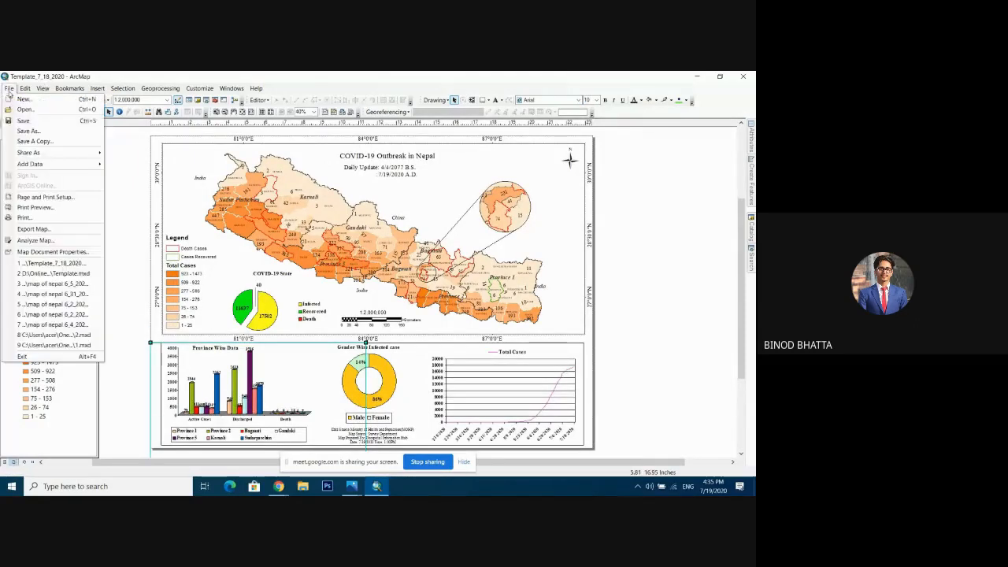
{"action": "left_click", "coordinate": [24, 110]}
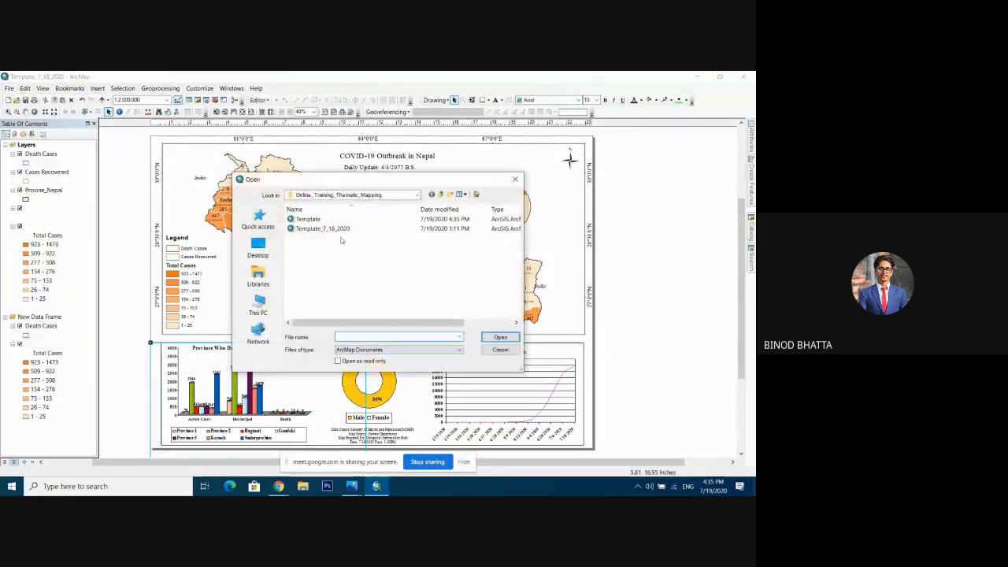
{"action": "left_click", "coordinate": [331, 220]}
{"action": "left_click", "coordinate": [504, 337]}
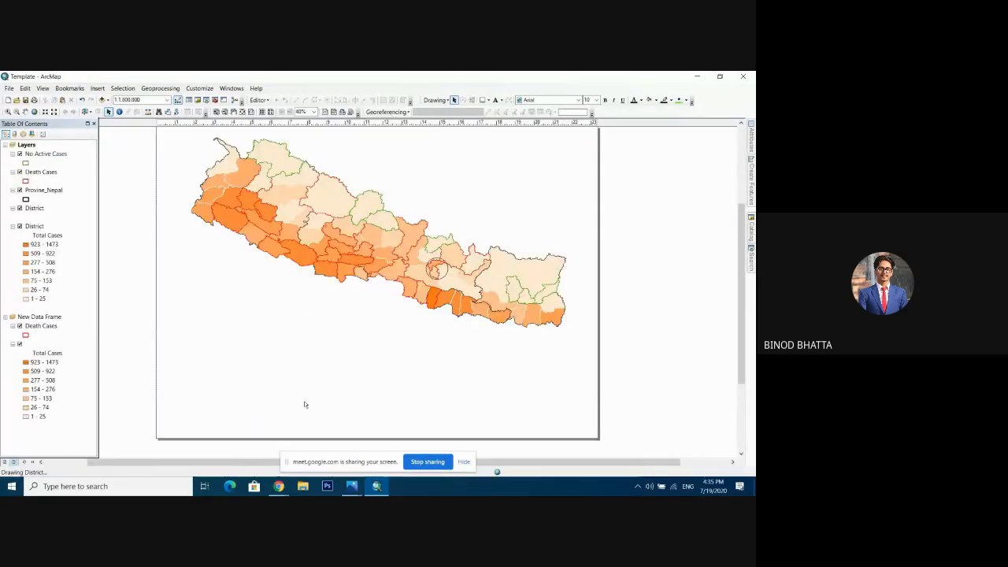
Step: Paste the copied province column chart into the empty space below the map, beside the doughnut chart
{"action": "left_click", "coordinate": [258, 367]}
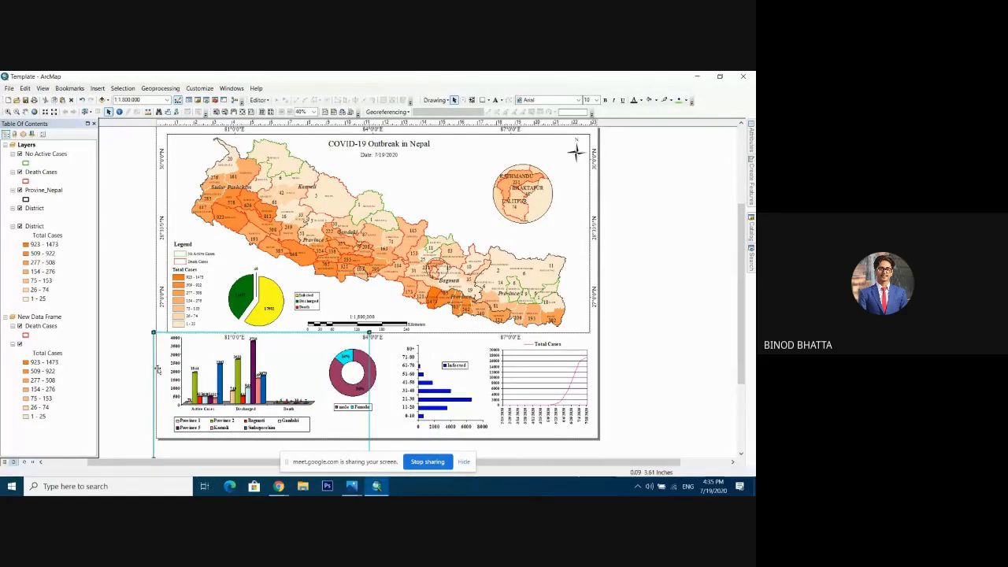
{"action": "left_click", "coordinate": [145, 351]}
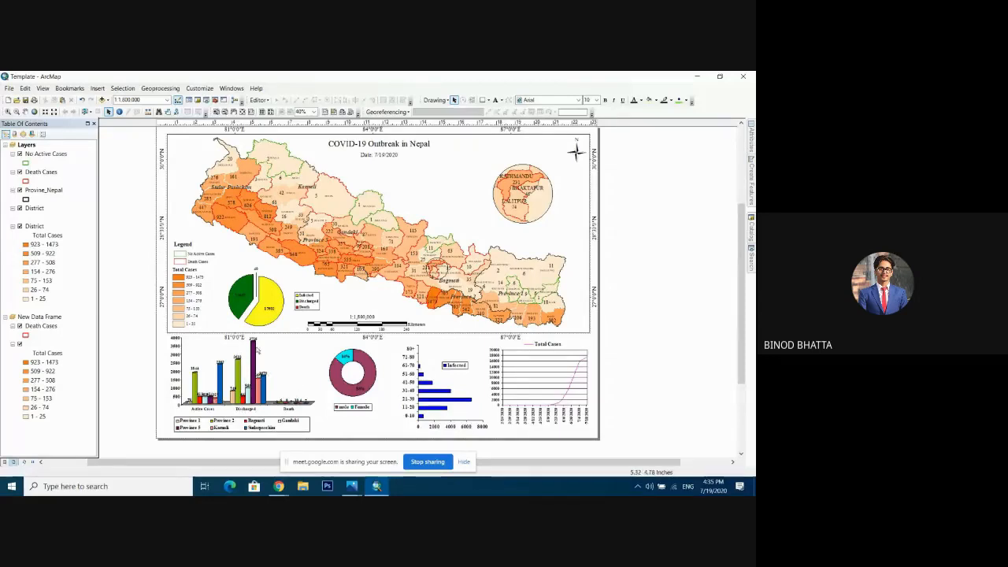
Step: Open the pasted province column chart for editing, examine its legend placement options, and return to the layout
{"action": "left_click", "coordinate": [255, 347]}
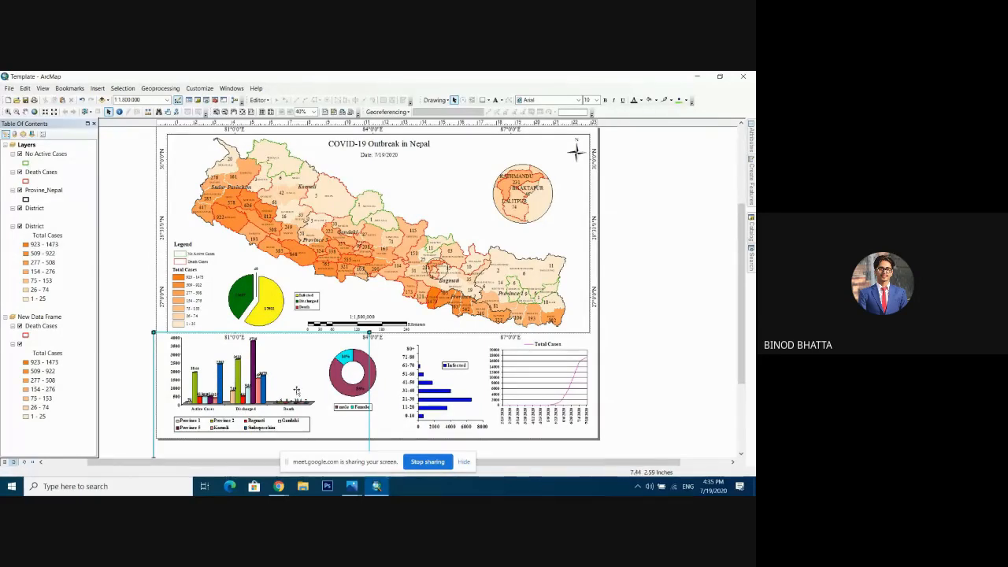
{"action": "double_click", "coordinate": [296, 394]}
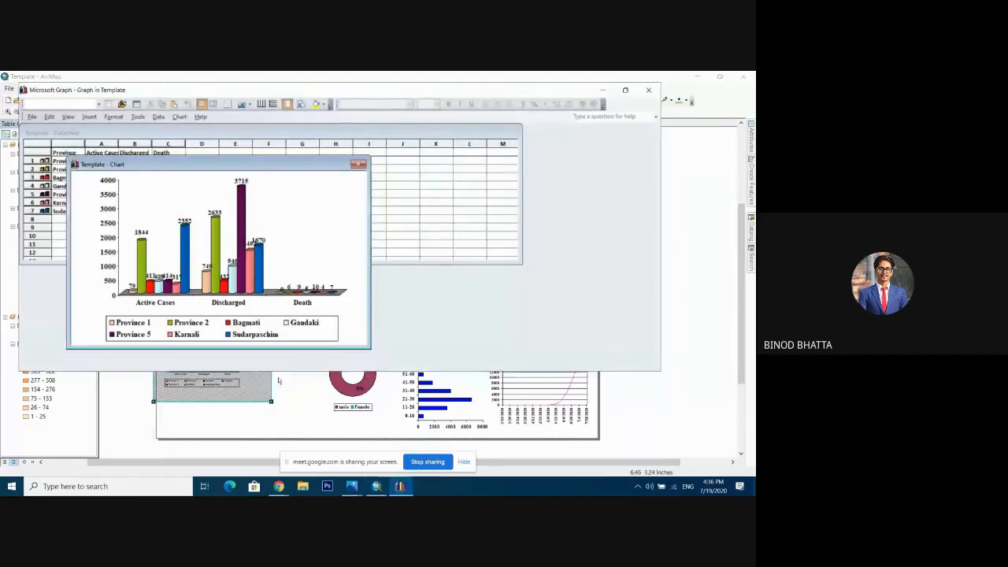
{"action": "left_click", "coordinate": [184, 222]}
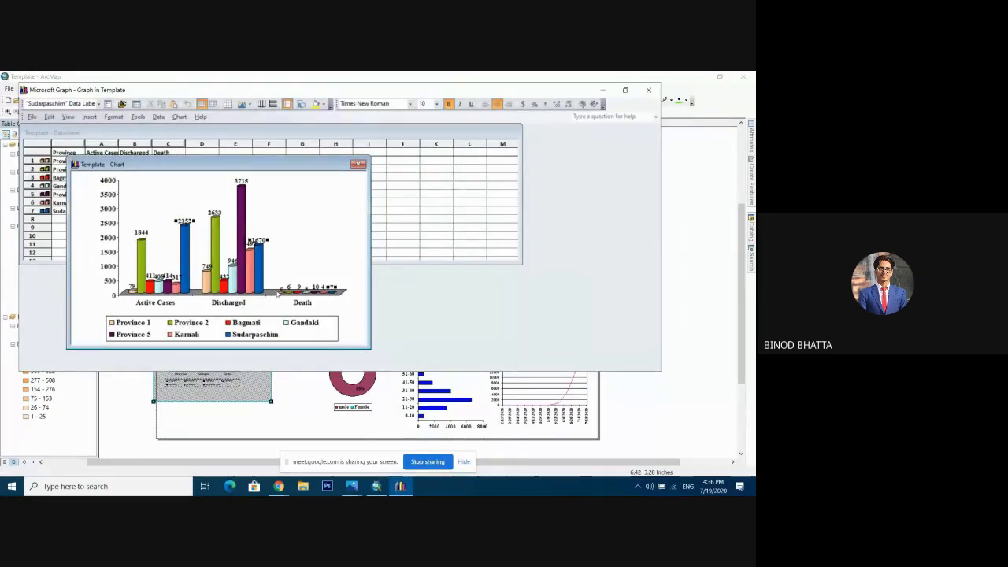
{"action": "left_click", "coordinate": [244, 339]}
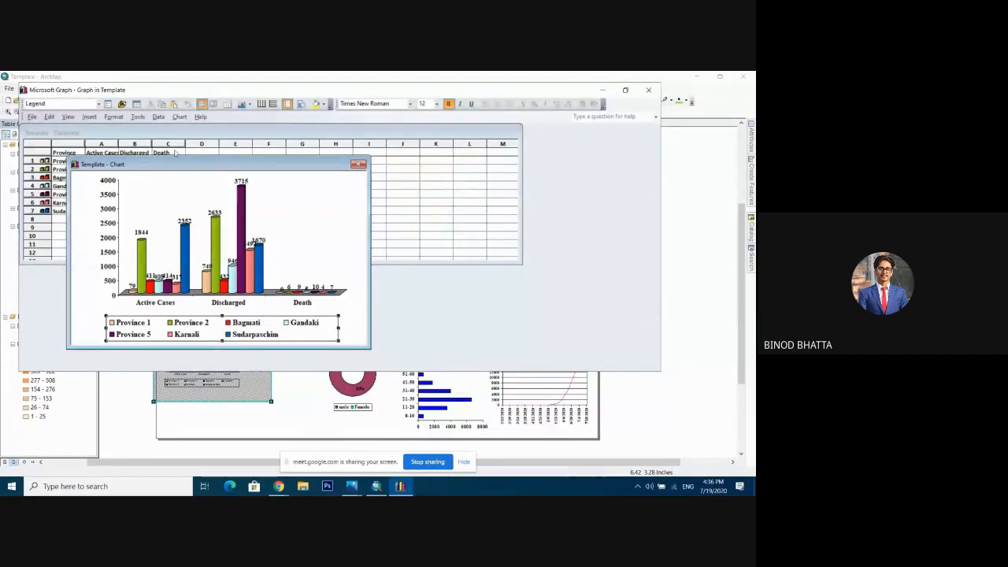
{"action": "left_click", "coordinate": [164, 117]}
{"action": "mouse_move", "coordinate": [179, 117]}
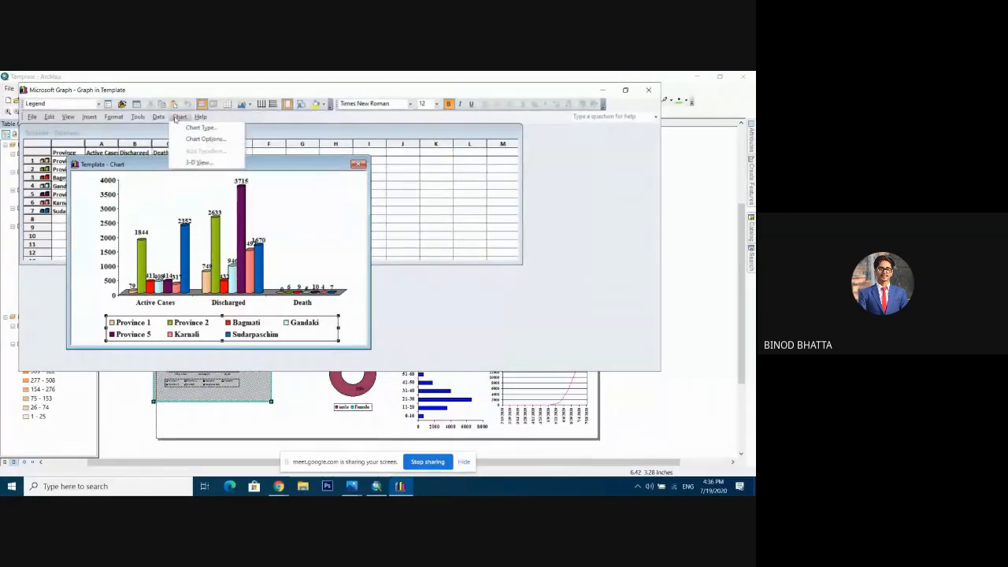
{"action": "left_click", "coordinate": [201, 139]}
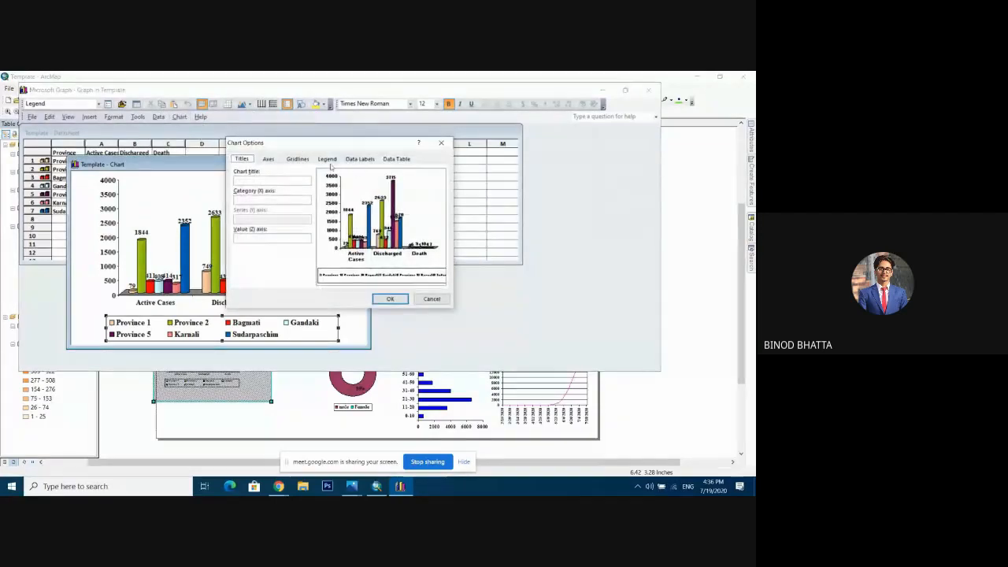
{"action": "left_click", "coordinate": [326, 158]}
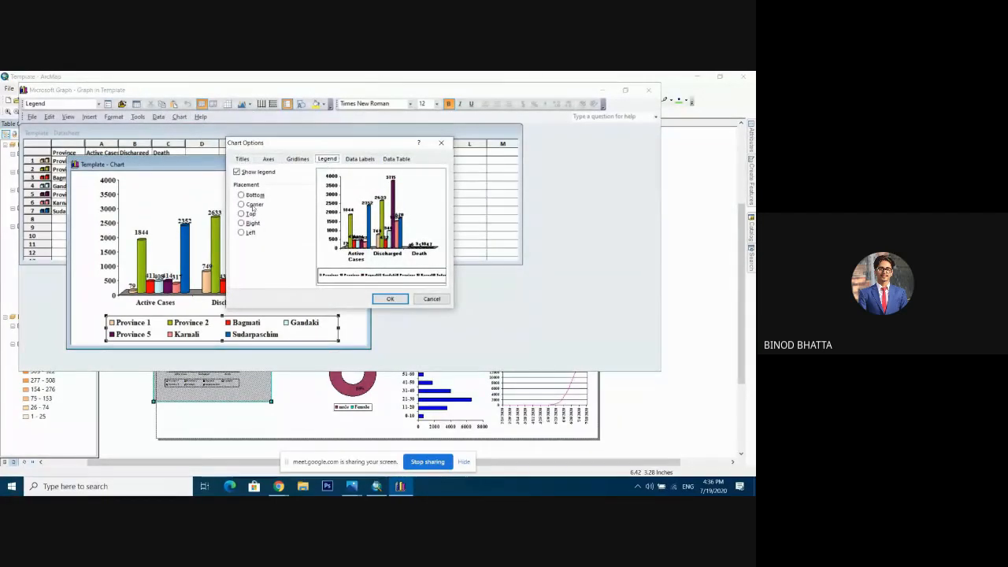
{"action": "left_click", "coordinate": [432, 298]}
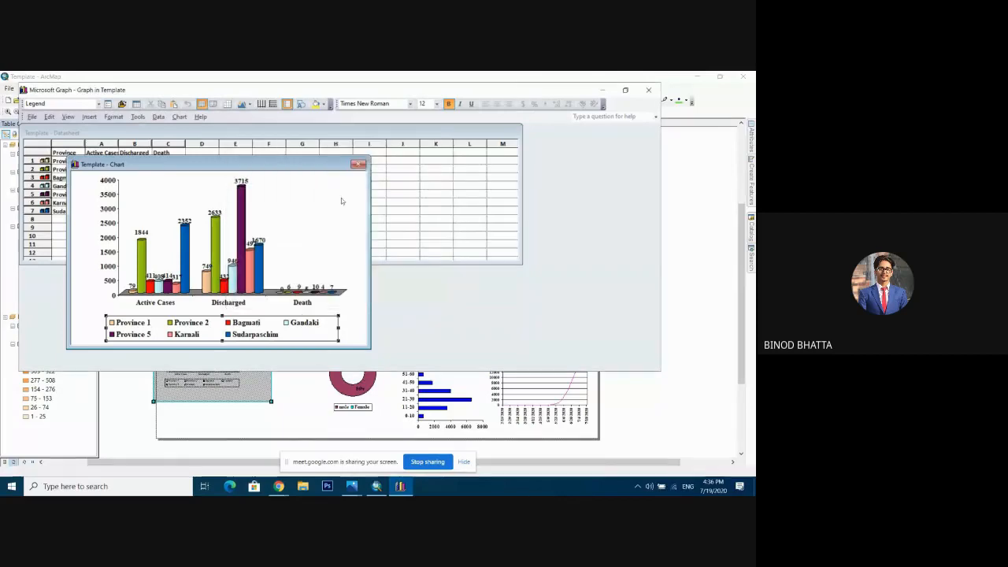
{"action": "left_click", "coordinate": [647, 90]}
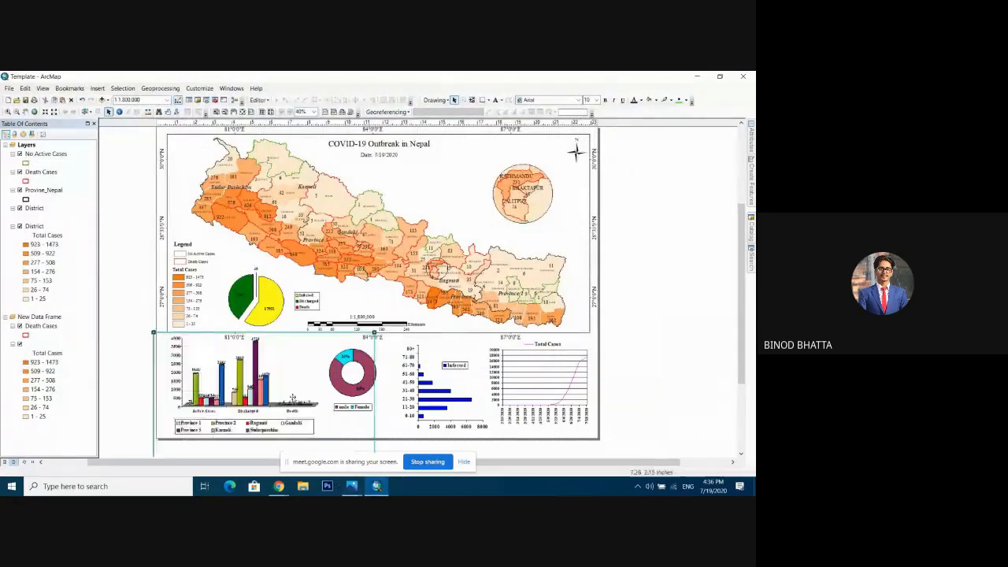
Step: Shrink the province column chart slightly from its upper corner so it sits below the map frame, and clear the selection
{"action": "left_click", "coordinate": [156, 335]}
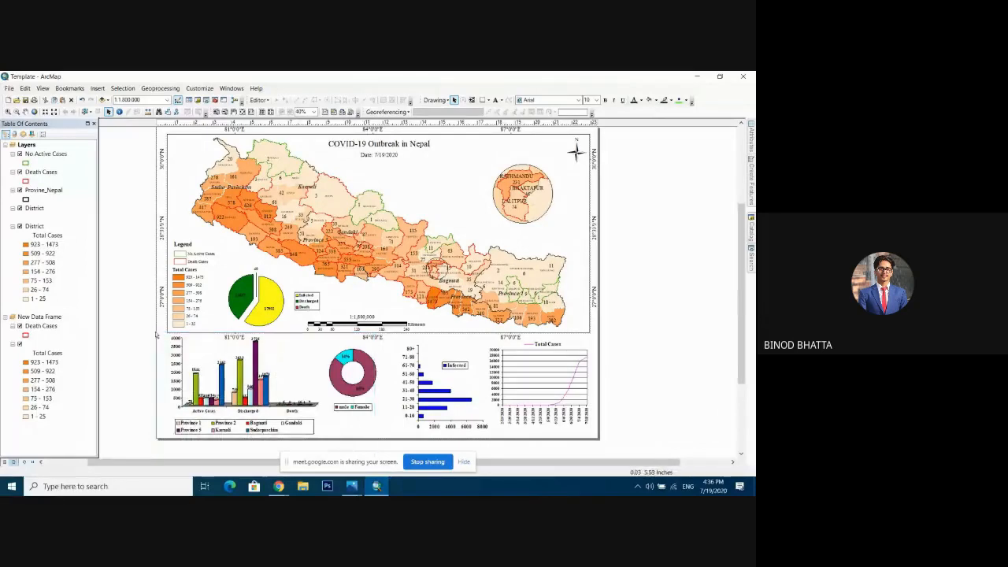
{"action": "left_click", "coordinate": [178, 352]}
{"action": "left_click_drag", "start_coordinate": [155, 334], "coordinate": [167, 340]}
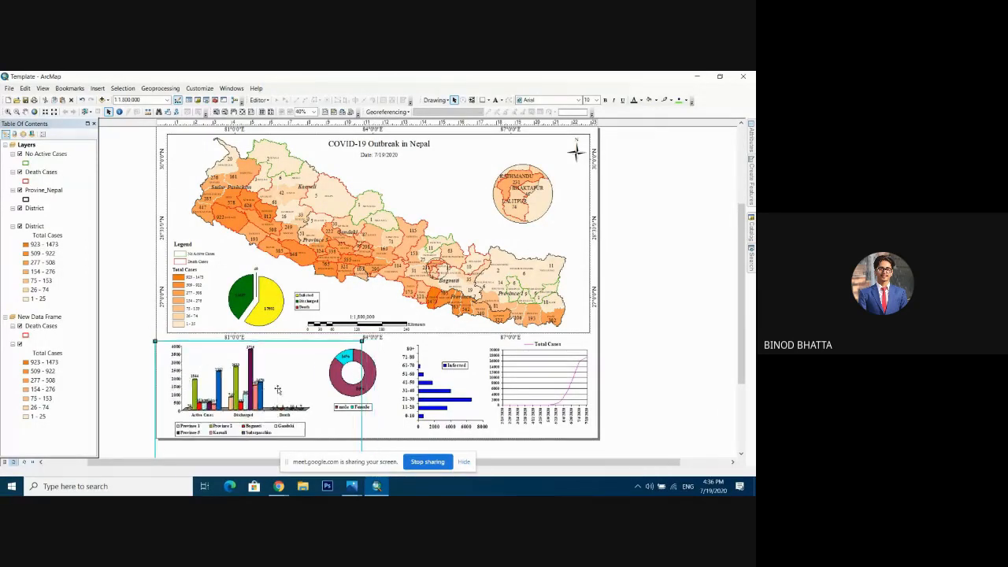
{"action": "left_click", "coordinate": [669, 362]}
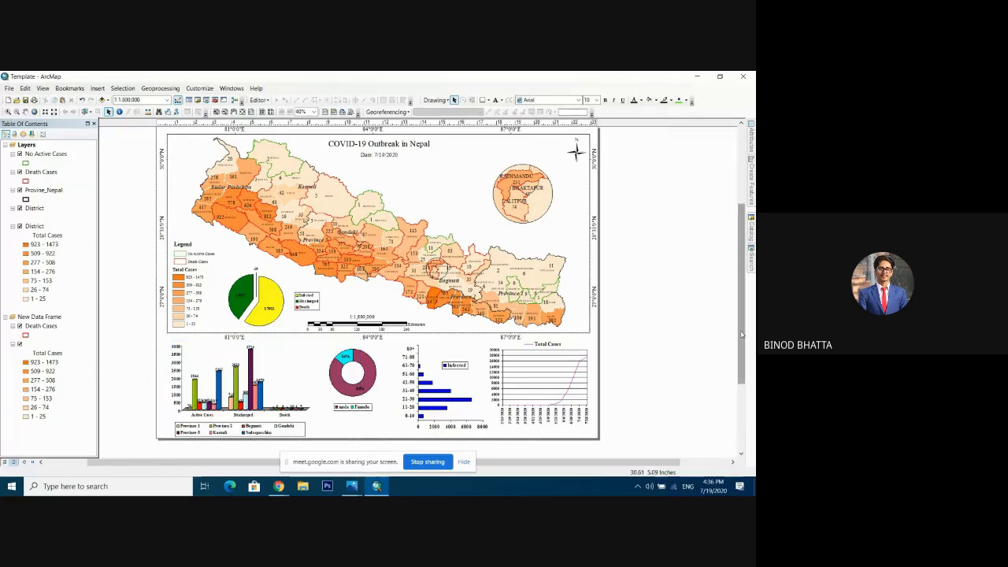
{"action": "scroll", "coordinate": [741, 334], "scroll_direction": "down", "scroll_amount": 2}
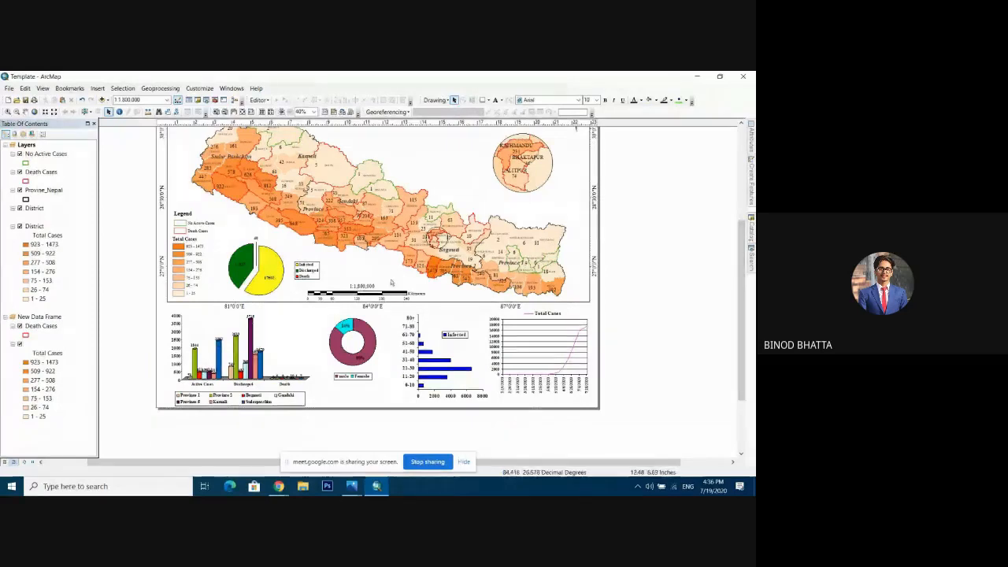
{"action": "left_click", "coordinate": [370, 294]}
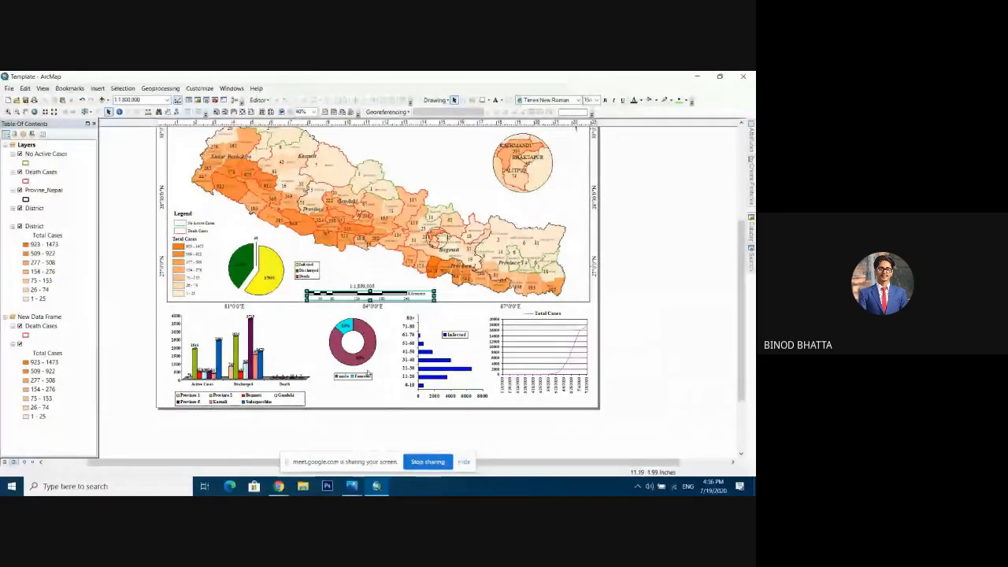
{"action": "left_click", "coordinate": [368, 371]}
{"action": "left_click", "coordinate": [388, 387]}
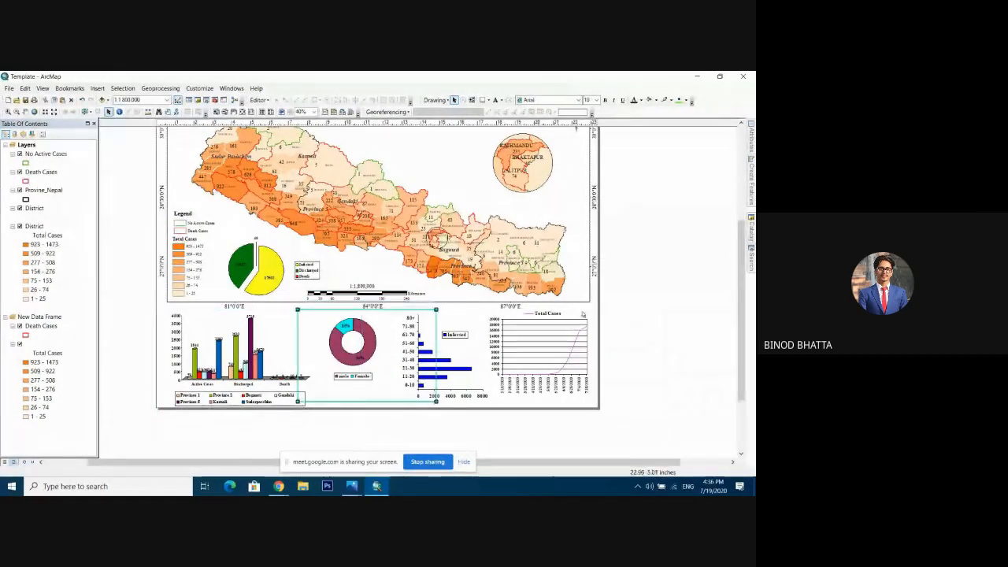
{"action": "left_click", "coordinate": [132, 306]}
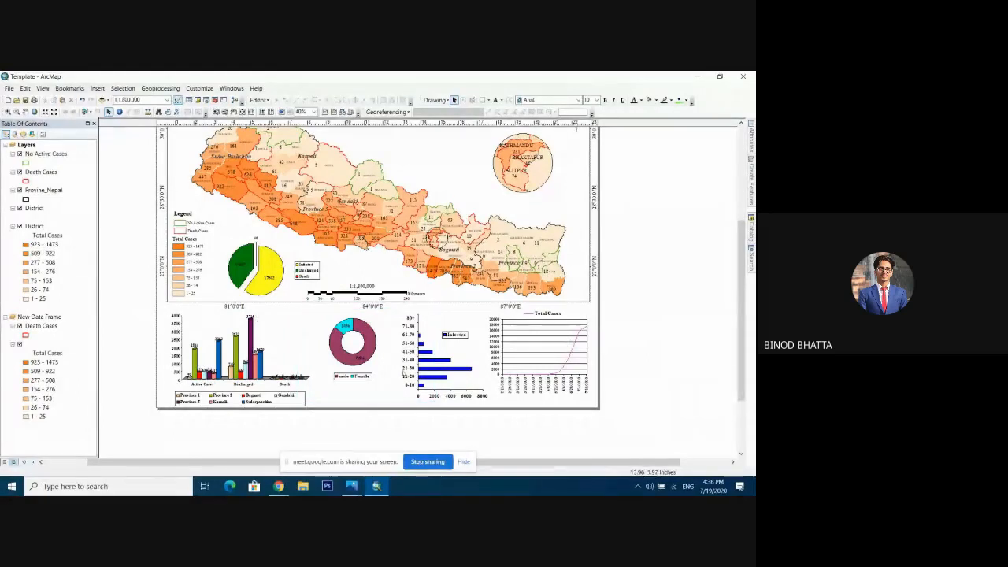
{"action": "left_click", "coordinate": [352, 353]}
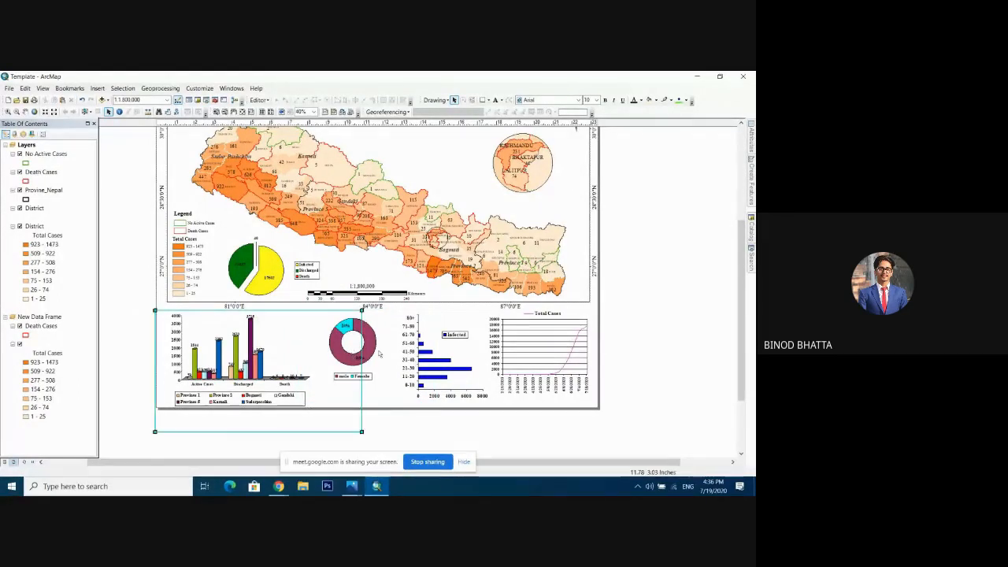
{"action": "left_click", "coordinate": [379, 349]}
Step: Insert a neatline placed around all elements with a simple line border and a 10-point gap
{"action": "left_click", "coordinate": [44, 254]}
{"action": "left_click", "coordinate": [122, 253]}
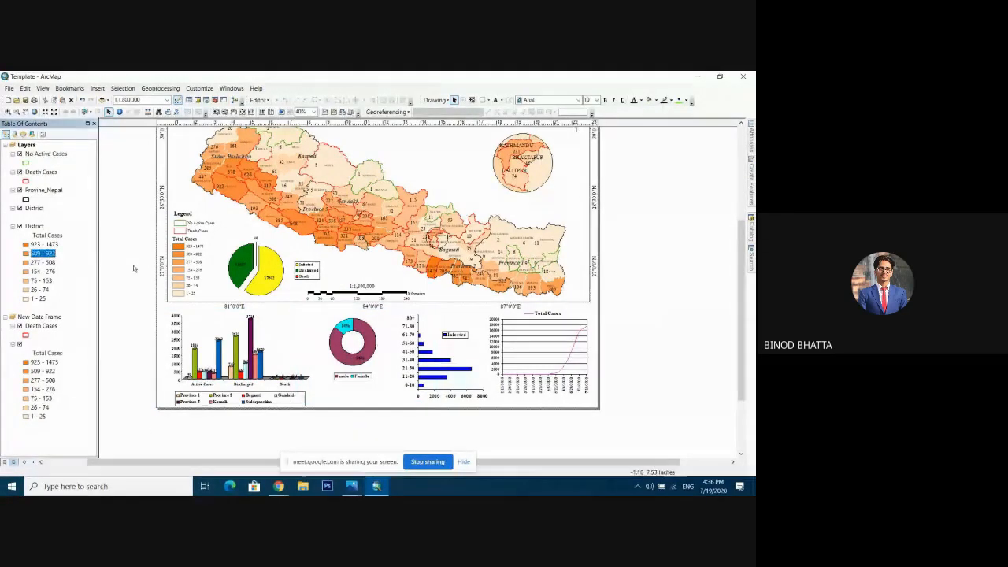
{"action": "left_click", "coordinate": [97, 87]}
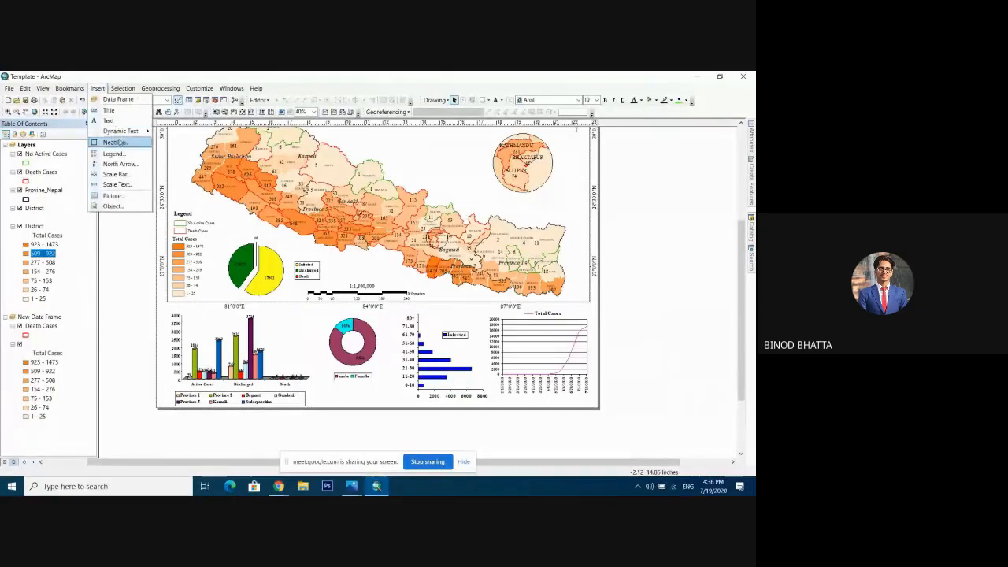
{"action": "left_click", "coordinate": [115, 142]}
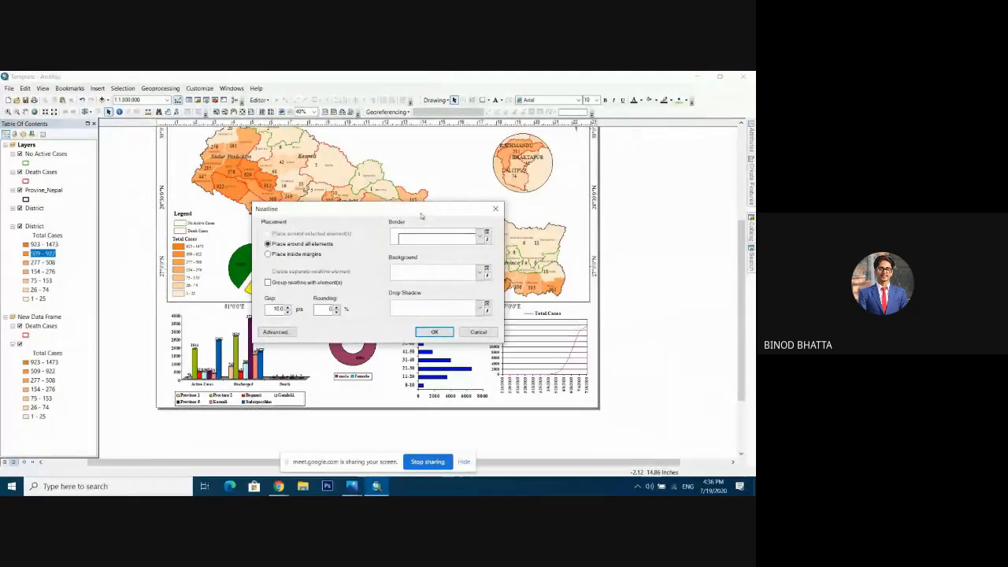
{"action": "left_click_drag", "start_coordinate": [421, 215], "coordinate": [403, 200]}
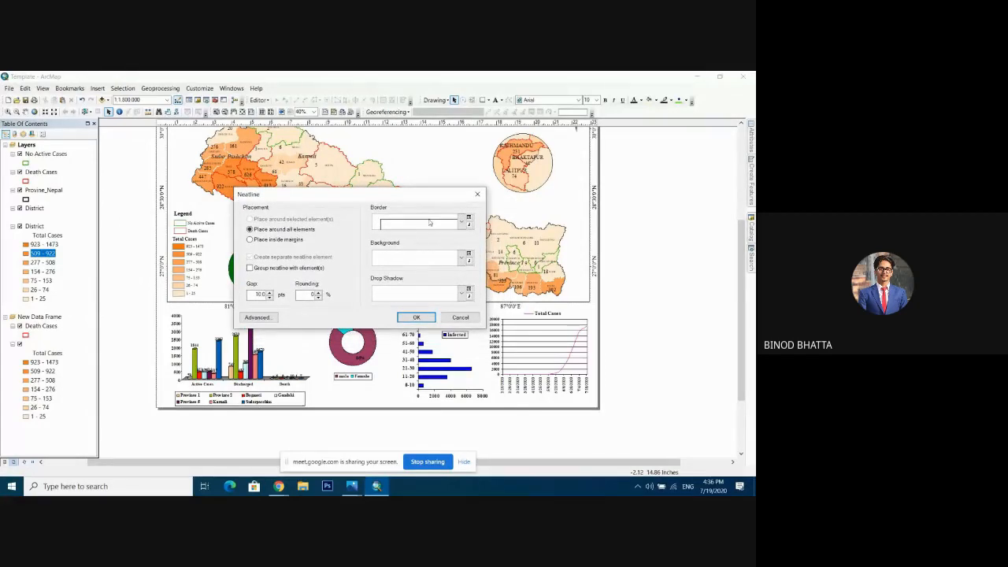
{"action": "left_click", "coordinate": [416, 318]}
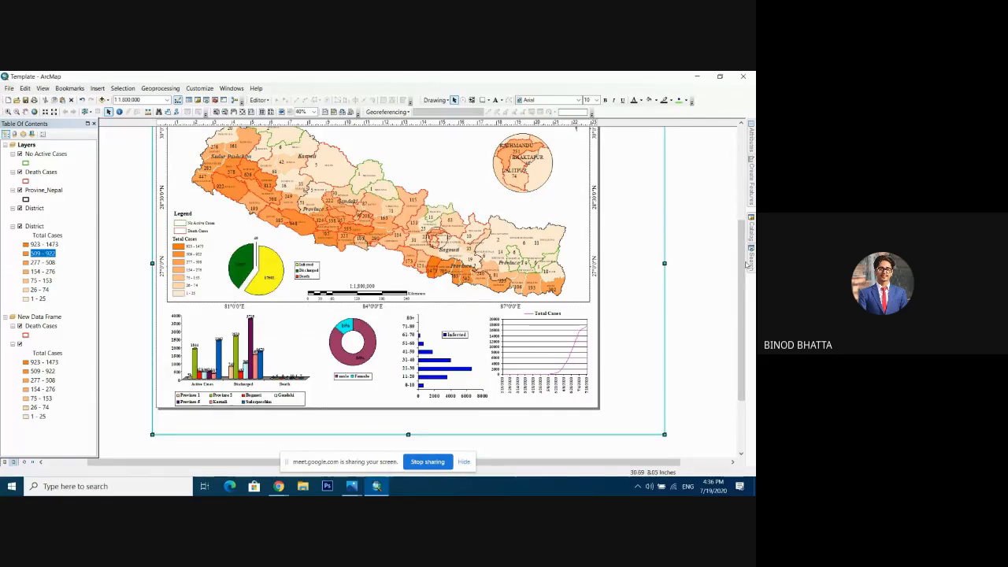
Step: Resize the neatline so it encloses only the row of charts below the map within the page margins
{"action": "left_click_drag", "start_coordinate": [742, 266], "coordinate": [742, 237]}
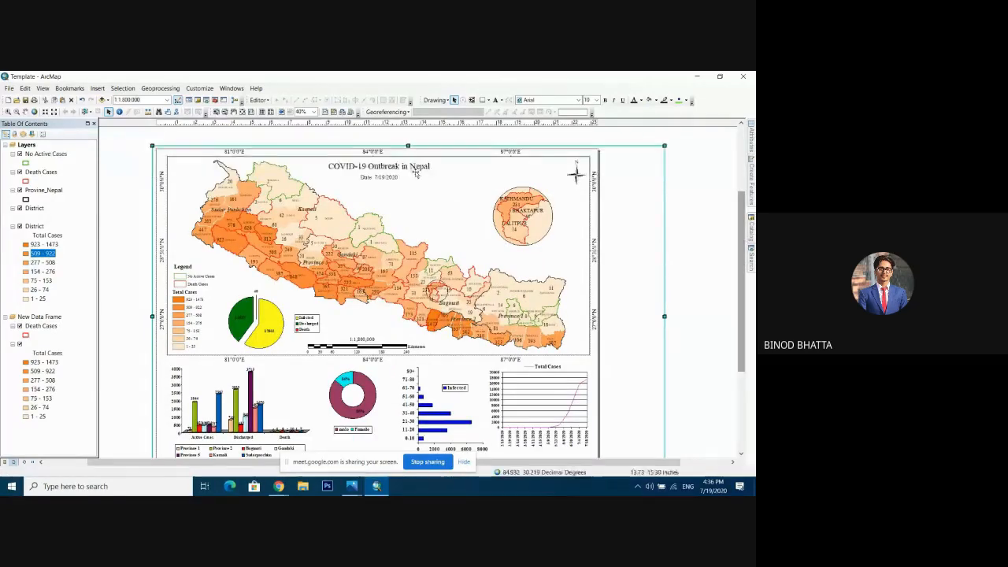
{"action": "left_click_drag", "start_coordinate": [408, 146], "coordinate": [408, 364]}
{"action": "left_click_drag", "start_coordinate": [742, 309], "coordinate": [742, 331]}
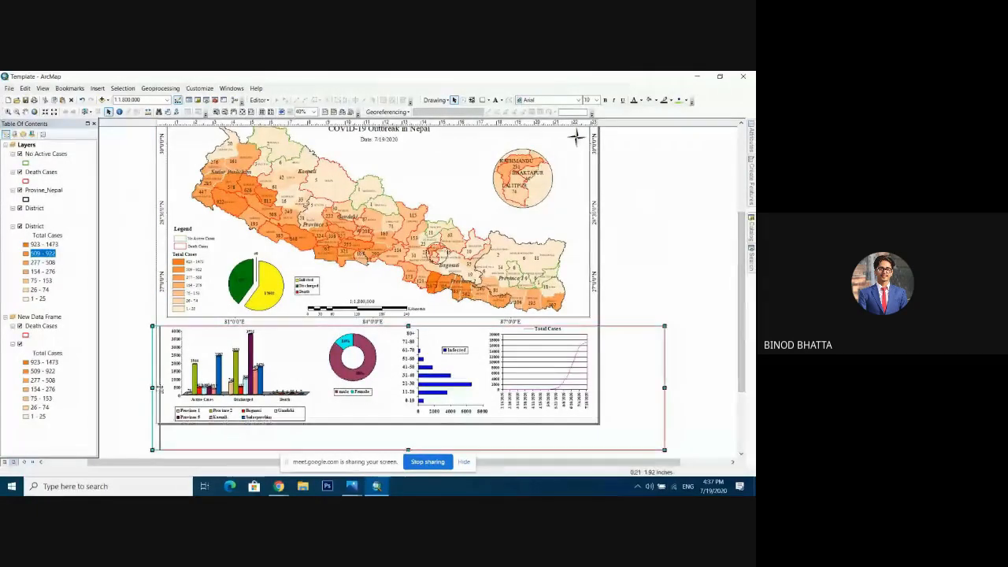
{"action": "left_click_drag", "start_coordinate": [163, 387], "coordinate": [175, 387]}
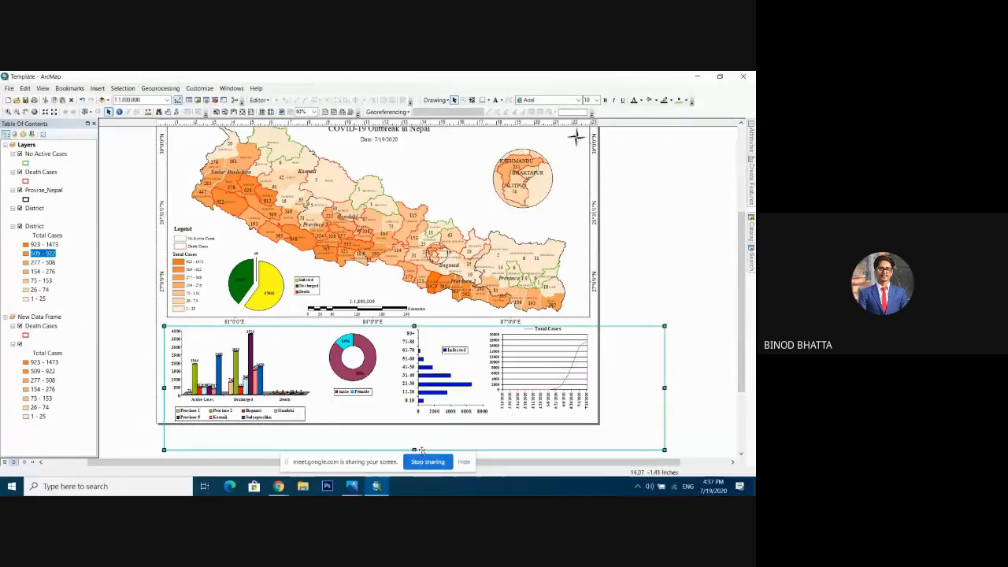
{"action": "left_click_drag", "start_coordinate": [415, 449], "coordinate": [415, 421]}
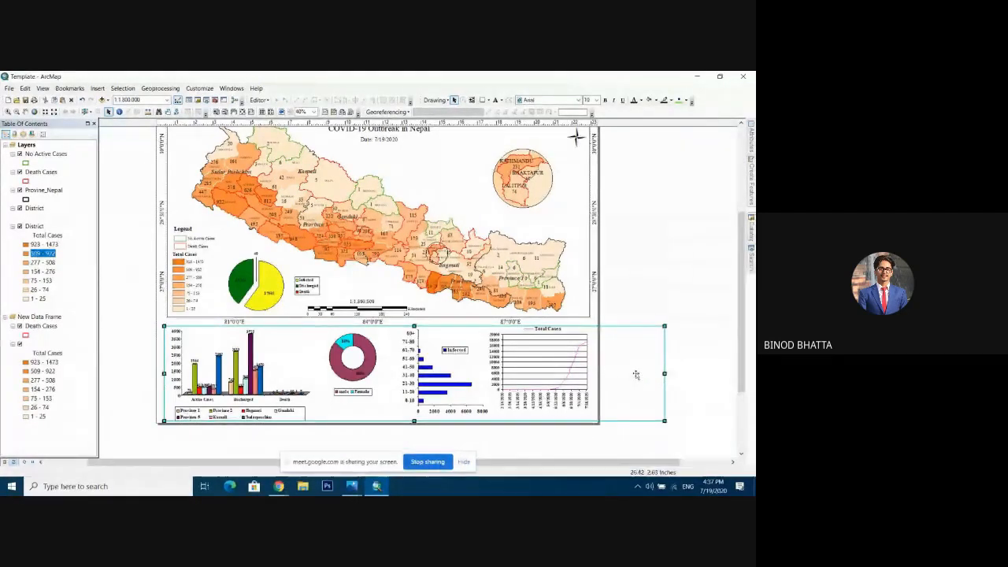
{"action": "left_click_drag", "start_coordinate": [594, 379], "coordinate": [591, 379]}
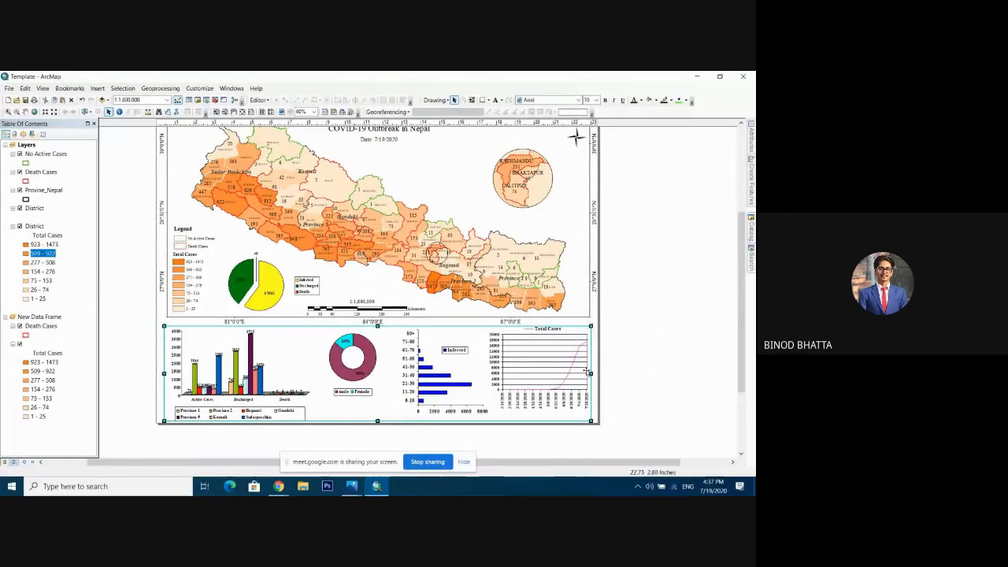
Step: Shorten the main map data frame slightly by raising its lower edge away from the chart neatline
{"action": "left_click", "coordinate": [376, 294]}
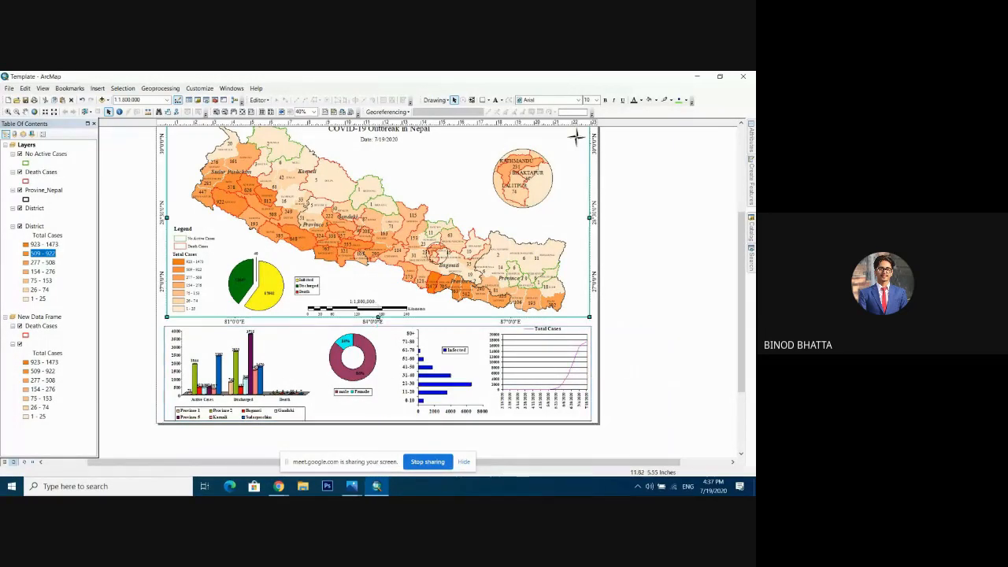
{"action": "left_click_drag", "start_coordinate": [378, 318], "coordinate": [379, 313]}
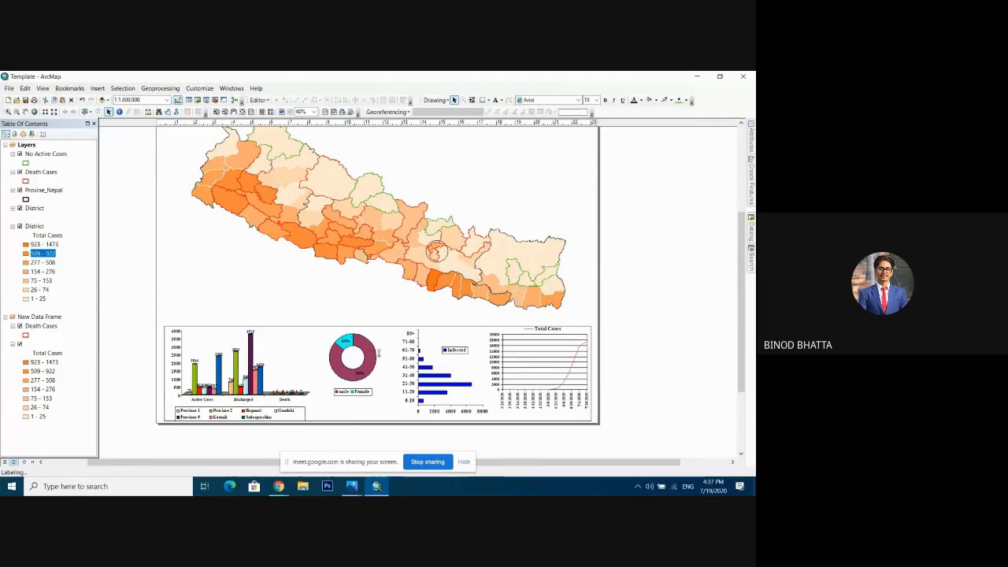
{"action": "left_click", "coordinate": [383, 348]}
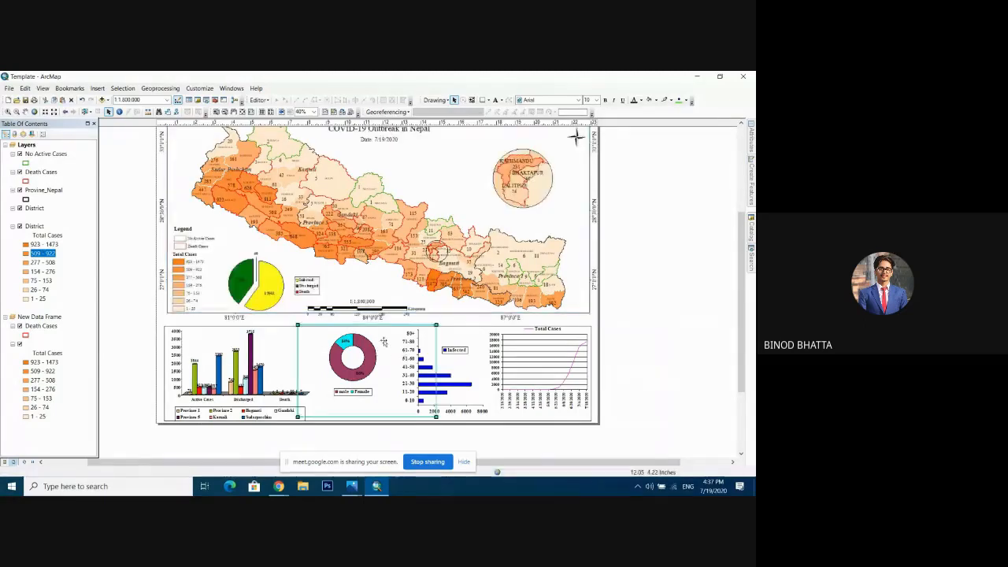
{"action": "left_click", "coordinate": [468, 337]}
Step: Align the chart neatline's left edge with the map frame, and raise its upper and lower edges slightly
{"action": "left_click", "coordinate": [381, 419]}
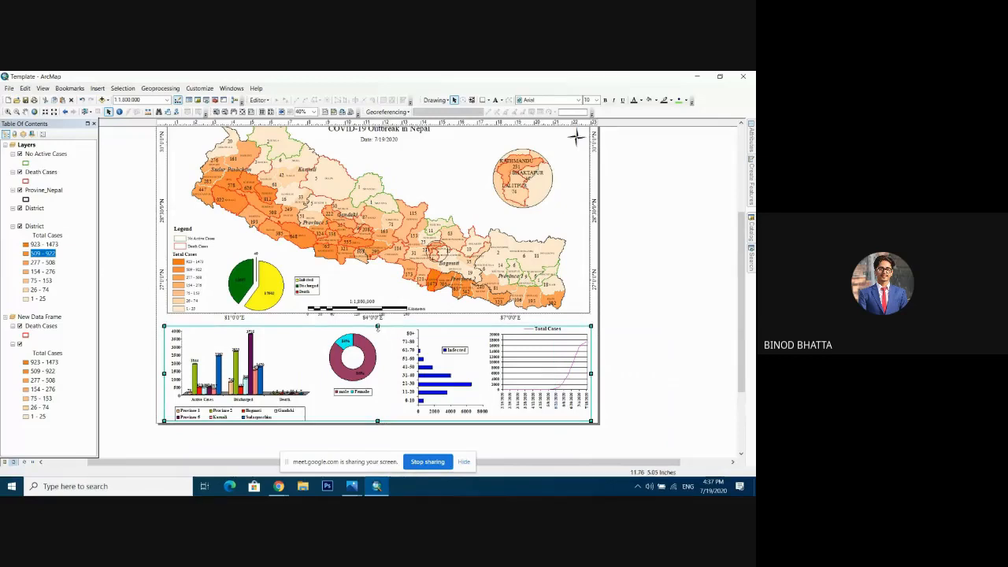
{"action": "left_click_drag", "start_coordinate": [378, 325], "coordinate": [378, 322]}
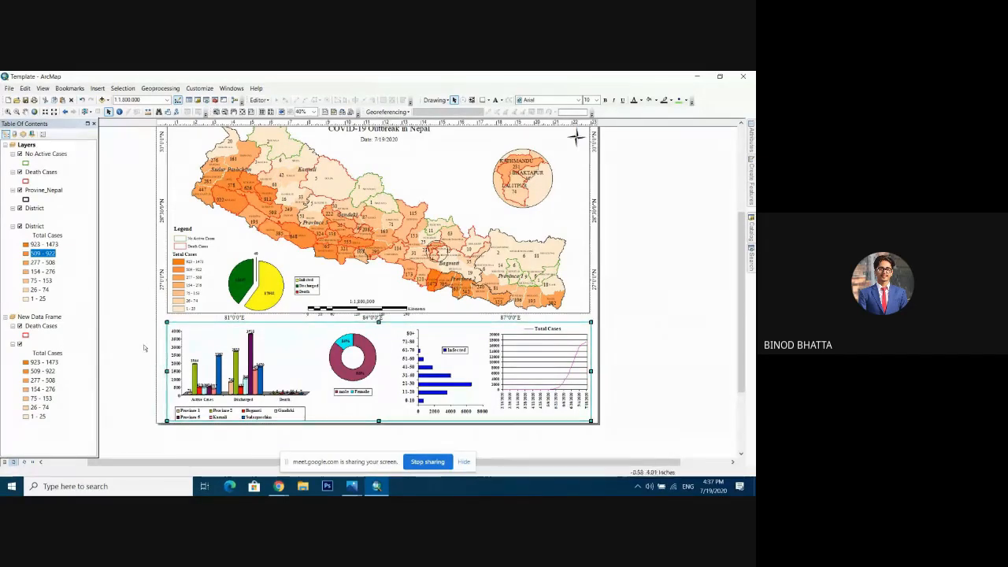
{"action": "left_click", "coordinate": [129, 325]}
{"action": "left_click", "coordinate": [378, 412]}
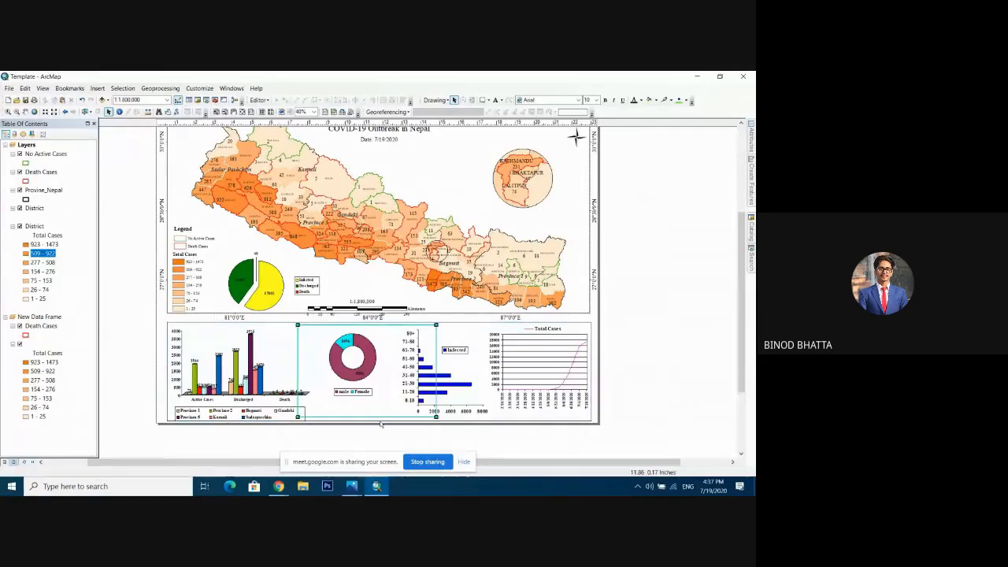
{"action": "left_click", "coordinate": [381, 421]}
{"action": "left_click_drag", "start_coordinate": [378, 421], "coordinate": [379, 417]}
{"action": "left_click", "coordinate": [642, 375]}
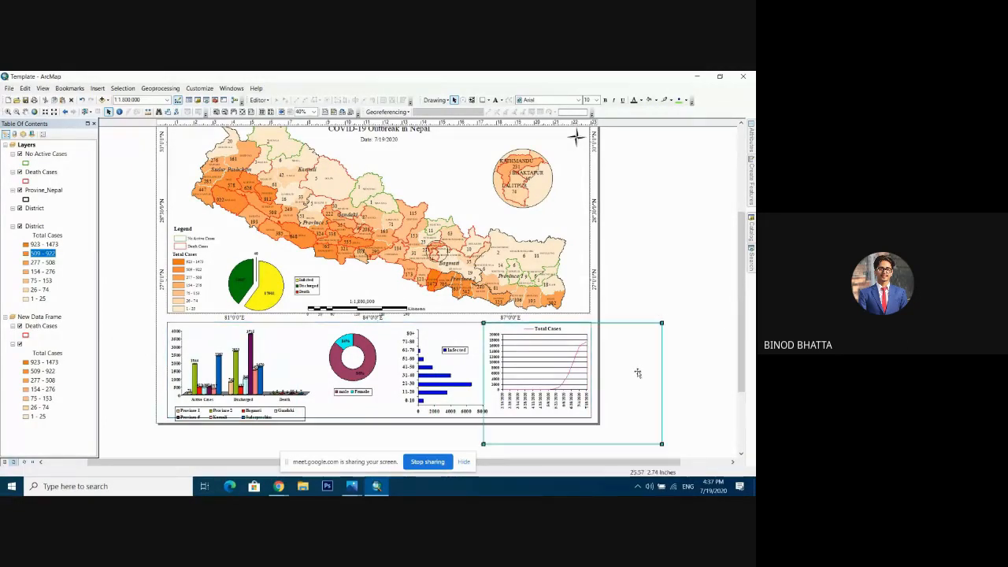
{"action": "left_click", "coordinate": [687, 268]}
Step: Move the province column chart slightly upward so that its legend fits inside the neatline
{"action": "left_click", "coordinate": [242, 380]}
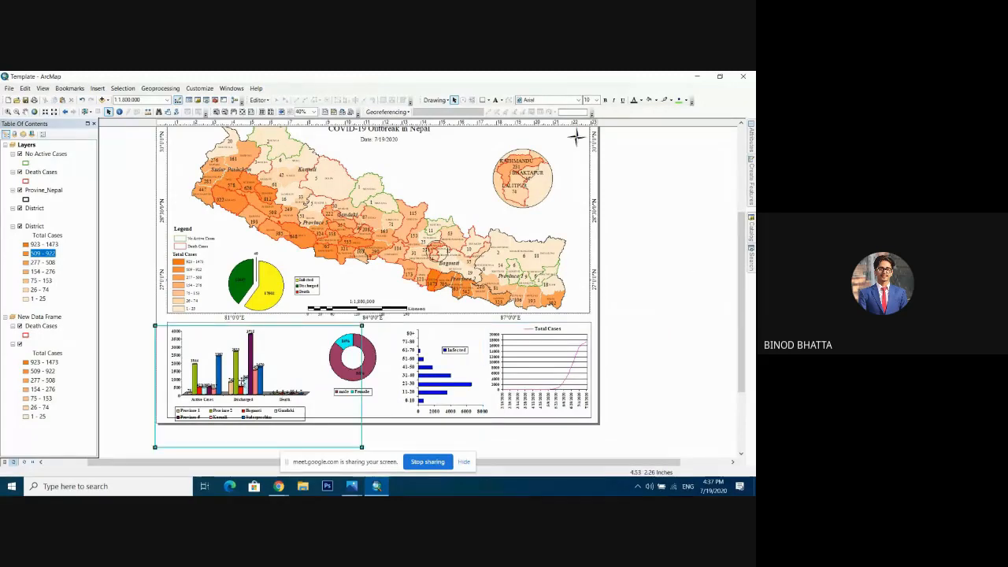
{"action": "left_click_drag", "start_coordinate": [243, 372], "coordinate": [248, 360]}
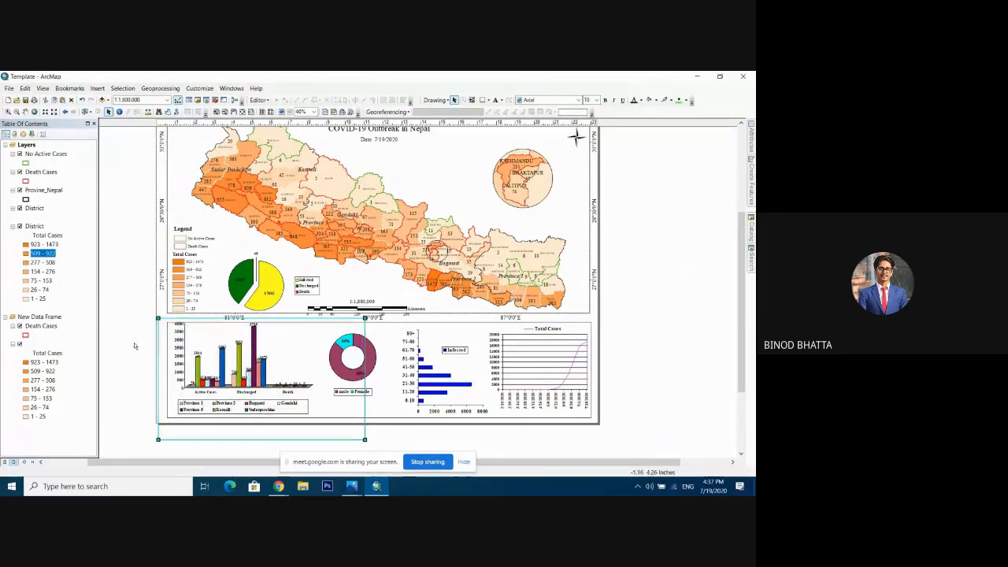
{"action": "left_click", "coordinate": [114, 338]}
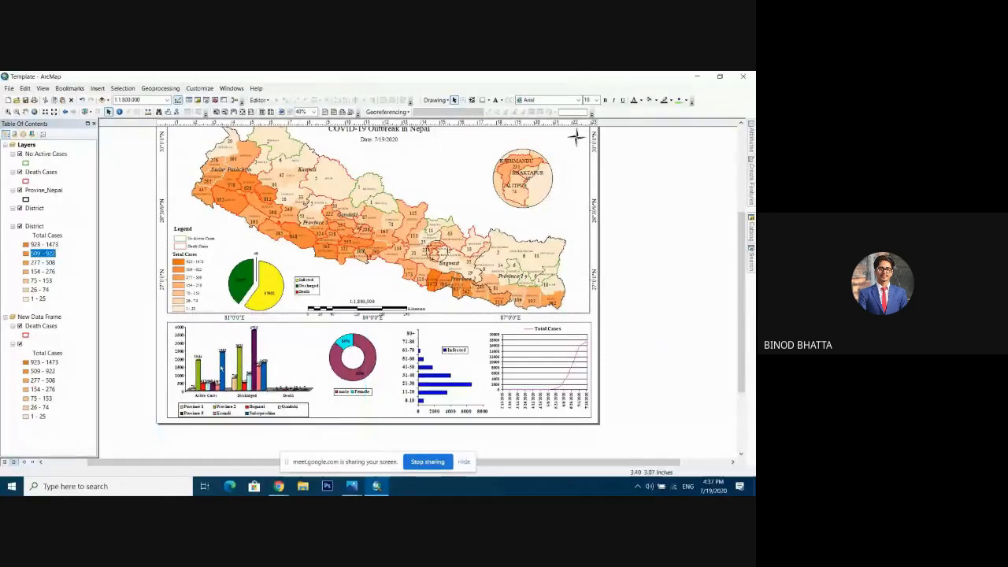
{"action": "left_click", "coordinate": [221, 366]}
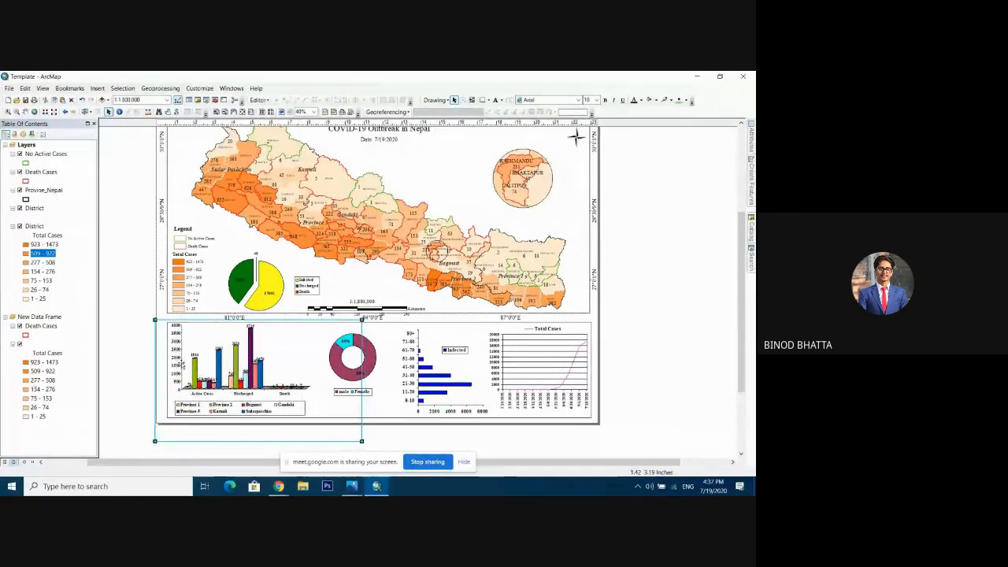
{"action": "left_click", "coordinate": [131, 348]}
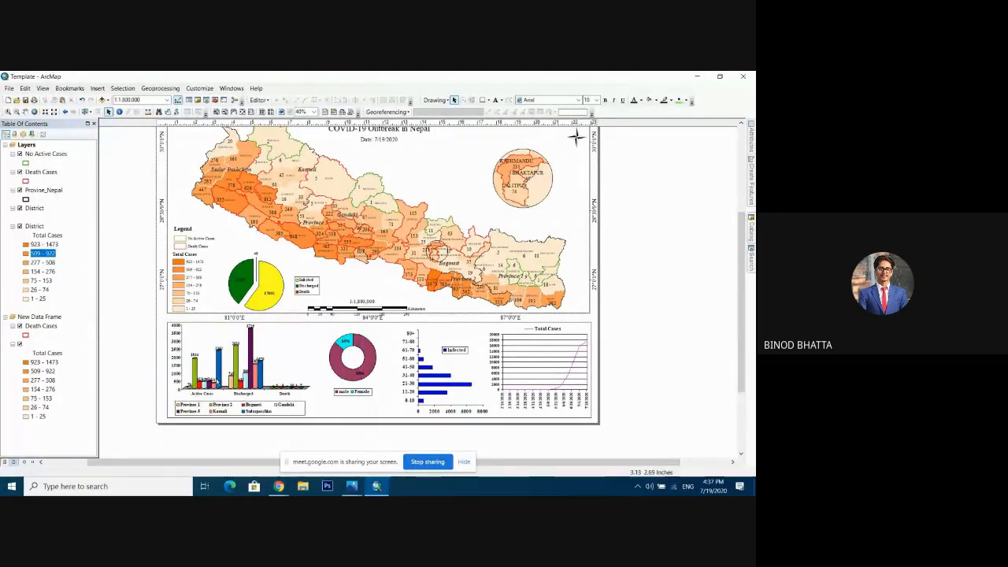
Step: Nudge the doughnut chart slightly right and down between its neighbours, and check the bar and line chart placement
{"action": "left_click", "coordinate": [358, 361]}
{"action": "left_click", "coordinate": [359, 361]}
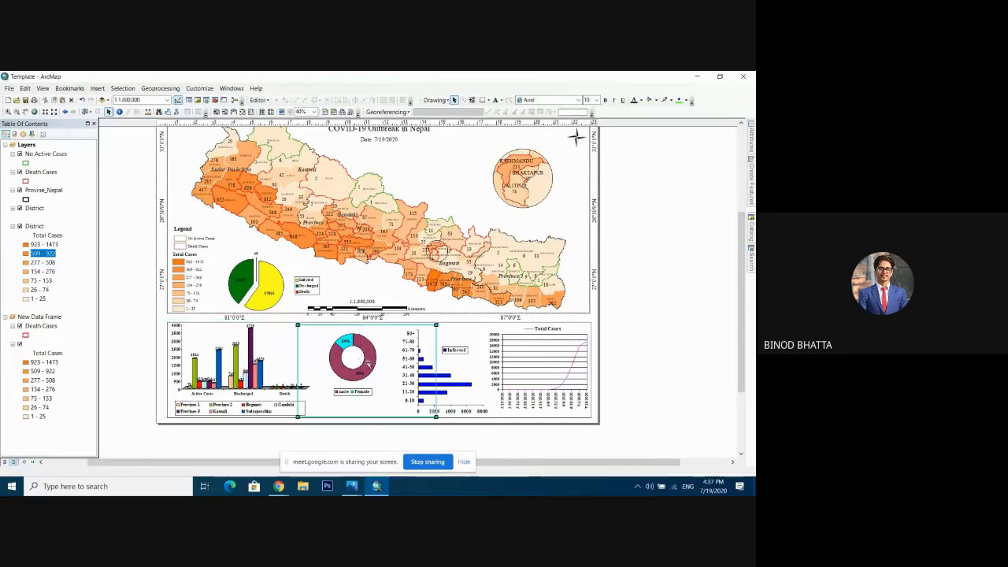
{"action": "left_click", "coordinate": [440, 366]}
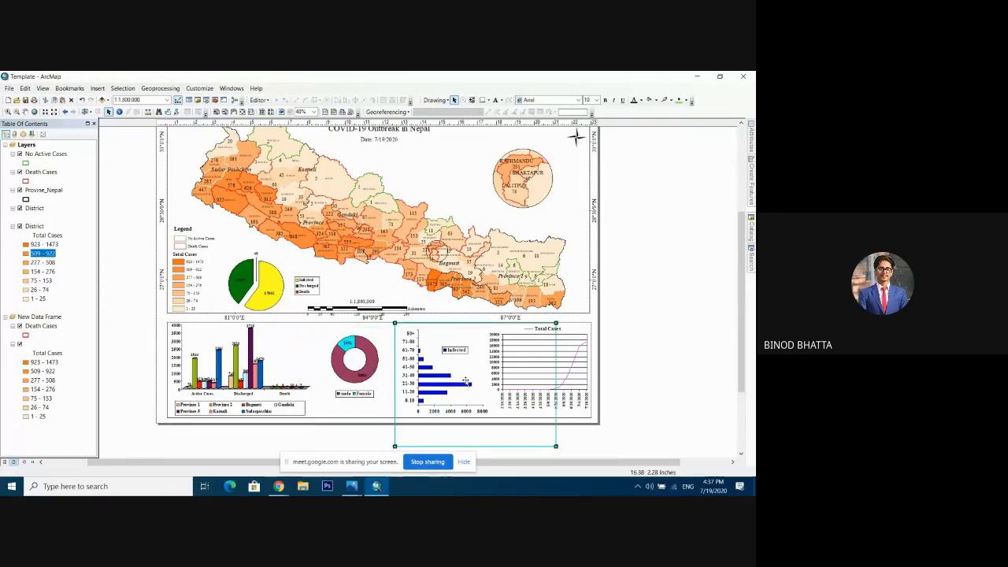
{"action": "left_click", "coordinate": [582, 376]}
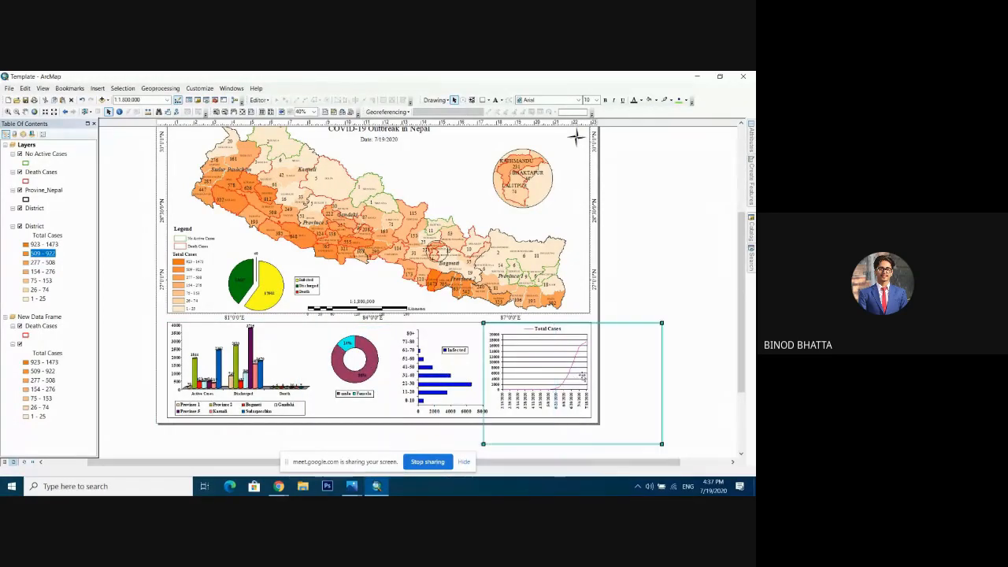
{"action": "left_click", "coordinate": [653, 265]}
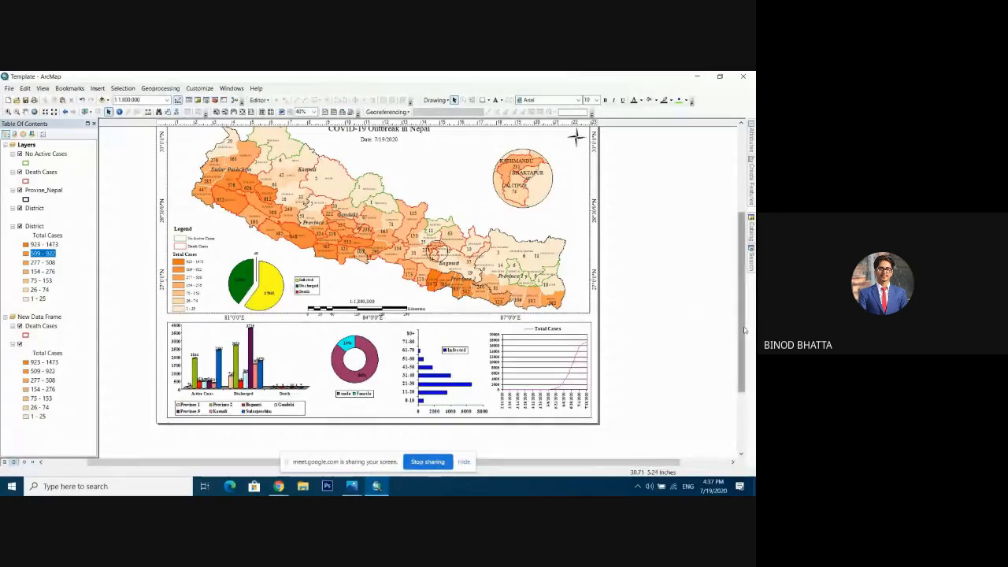
Step: Move the scale bar slightly upward, away from the map frame's lower edge
{"action": "left_click_drag", "start_coordinate": [744, 329], "coordinate": [740, 321]}
{"action": "left_click_drag", "start_coordinate": [381, 324], "coordinate": [382, 319]}
{"action": "left_click", "coordinate": [635, 307]}
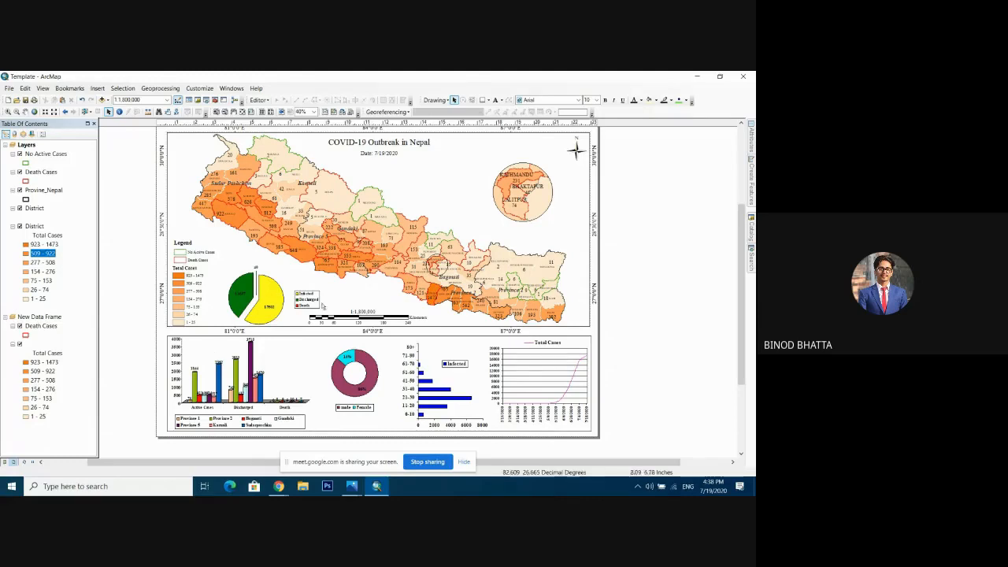
Step: Insert a text element in the blank area beside the page, east of the map, reading "Province Wise Data"
{"action": "left_click", "coordinate": [97, 88]}
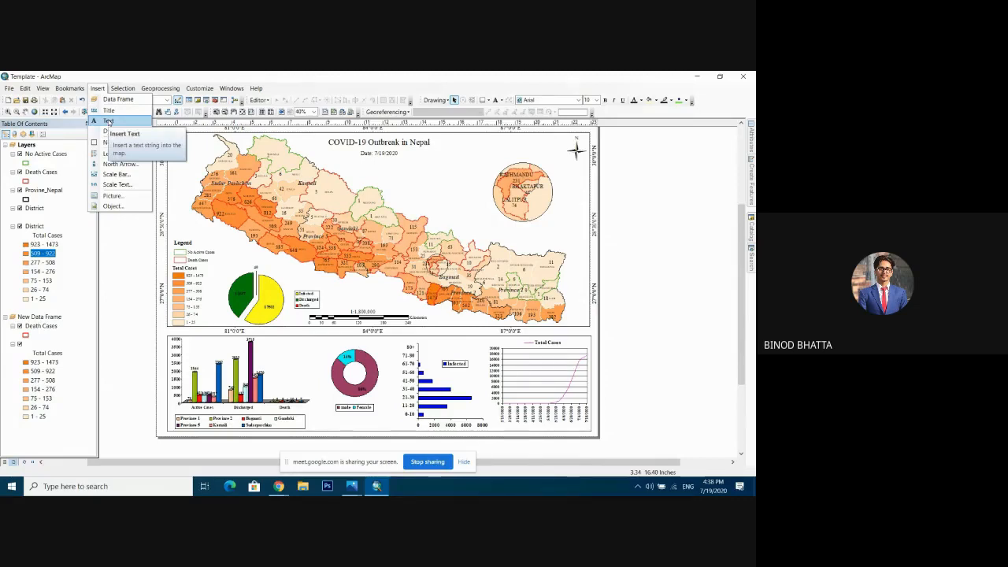
{"action": "left_click", "coordinate": [108, 121]}
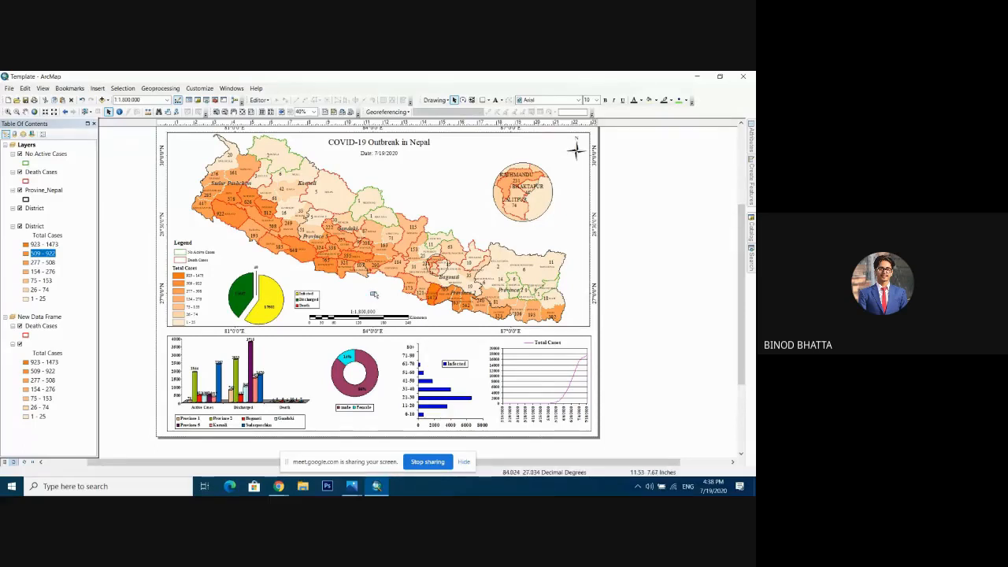
{"action": "left_click", "coordinate": [632, 243]}
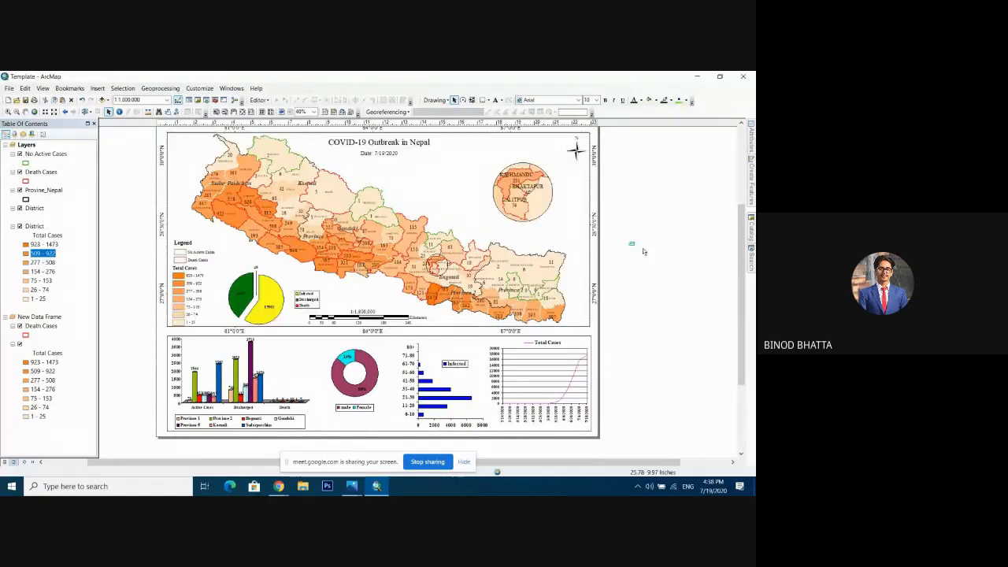
{"action": "double_click", "coordinate": [633, 244]}
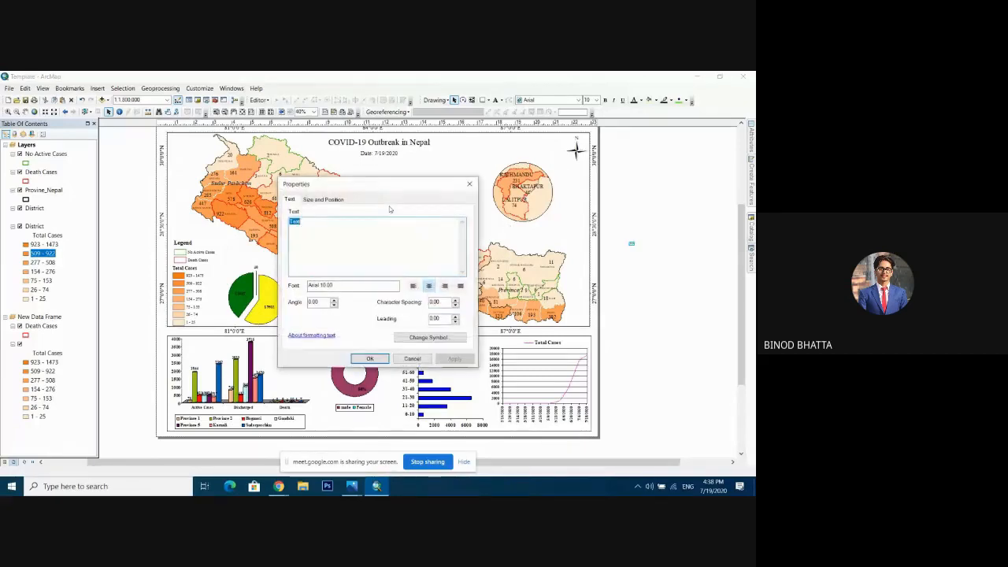
{"action": "type", "text": "Pro"}
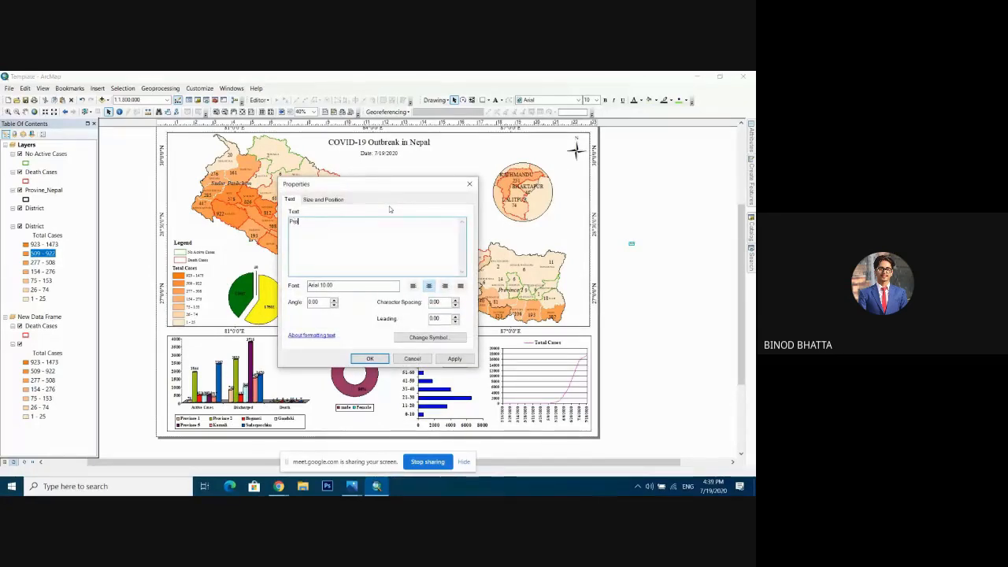
{"action": "type", "text": "vince Wis"}
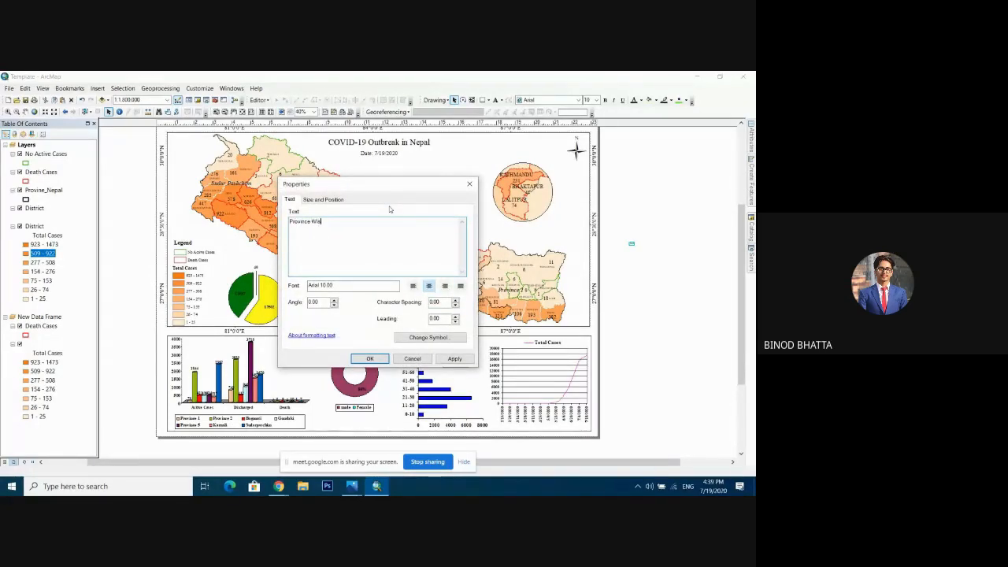
{"action": "type", "text": "e Data"}
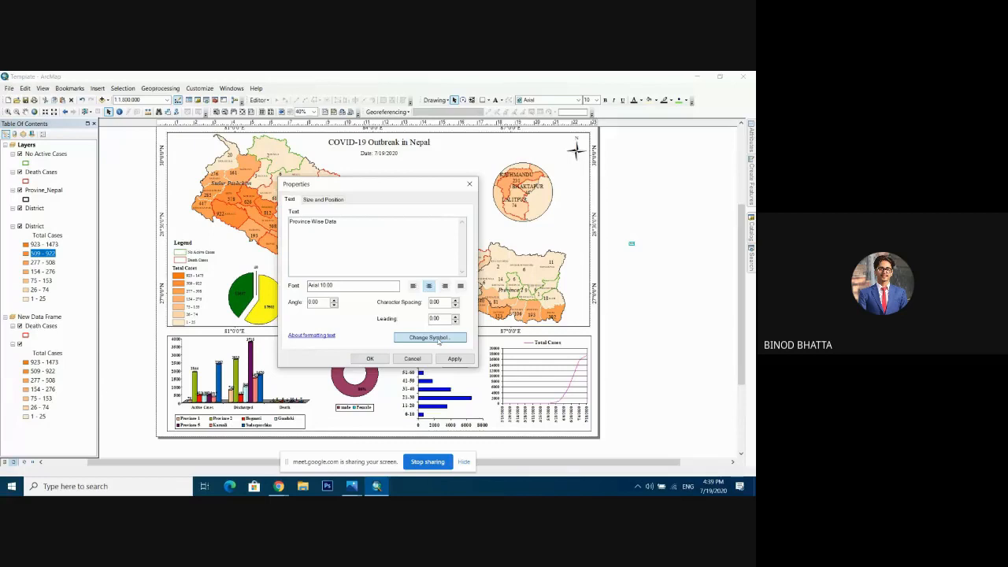
Step: Set the Province Wise Data label's font to Times New Roman, size 18
{"action": "left_click", "coordinate": [438, 341]}
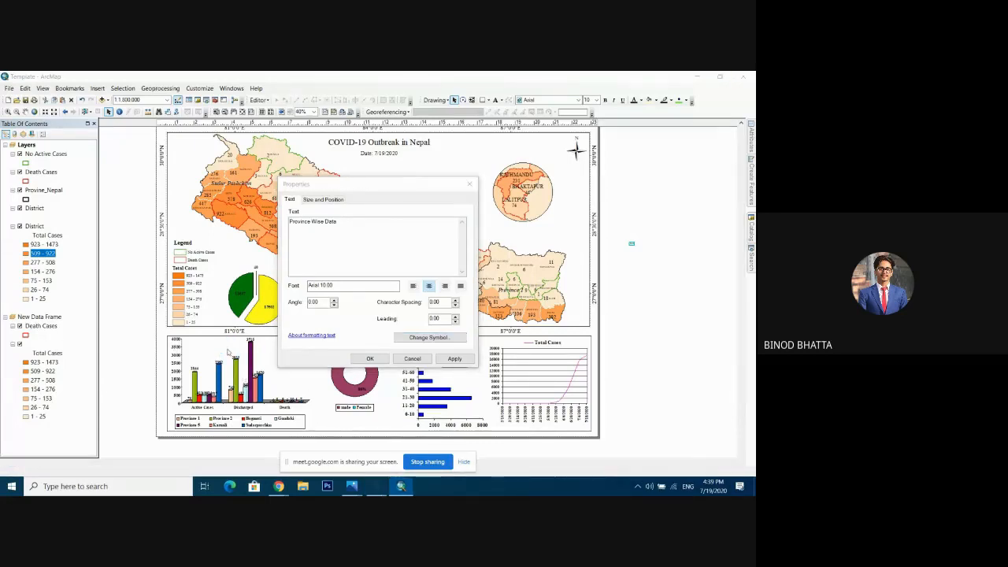
{"action": "left_click", "coordinate": [654, 228]}
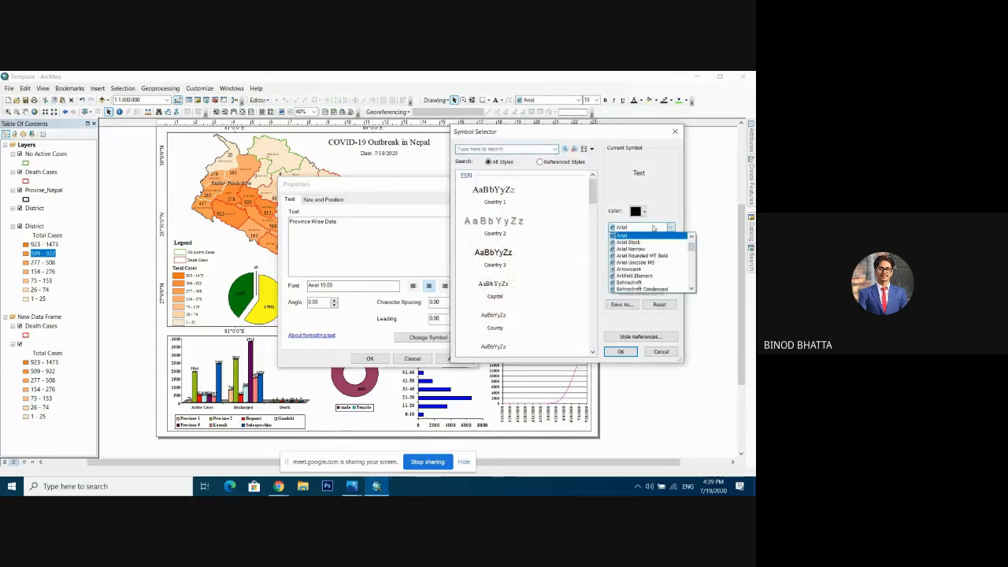
{"action": "type", "text": "ti"}
{"action": "key", "text": "Return"}
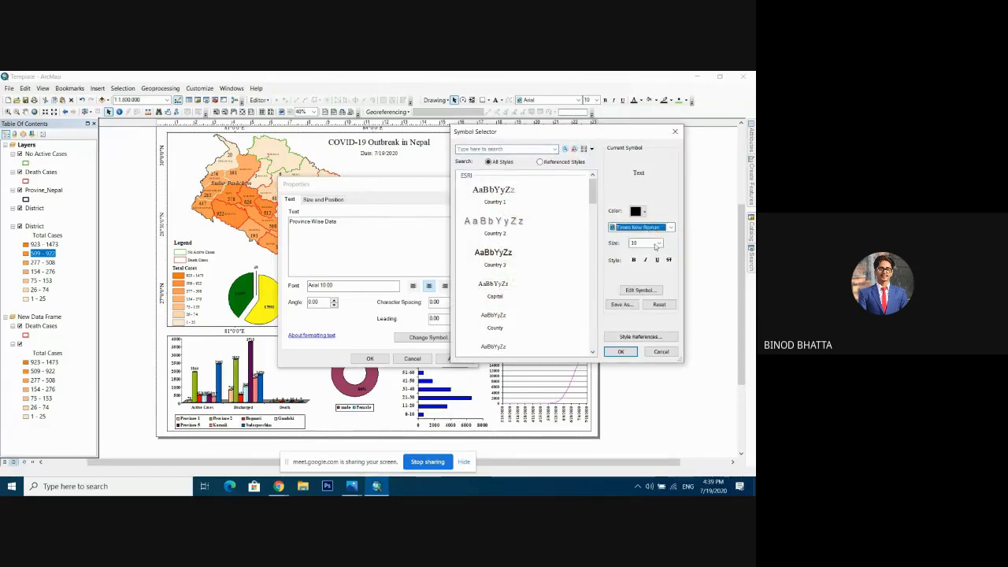
{"action": "key", "text": "Tab"}
{"action": "left_click", "coordinate": [659, 244]}
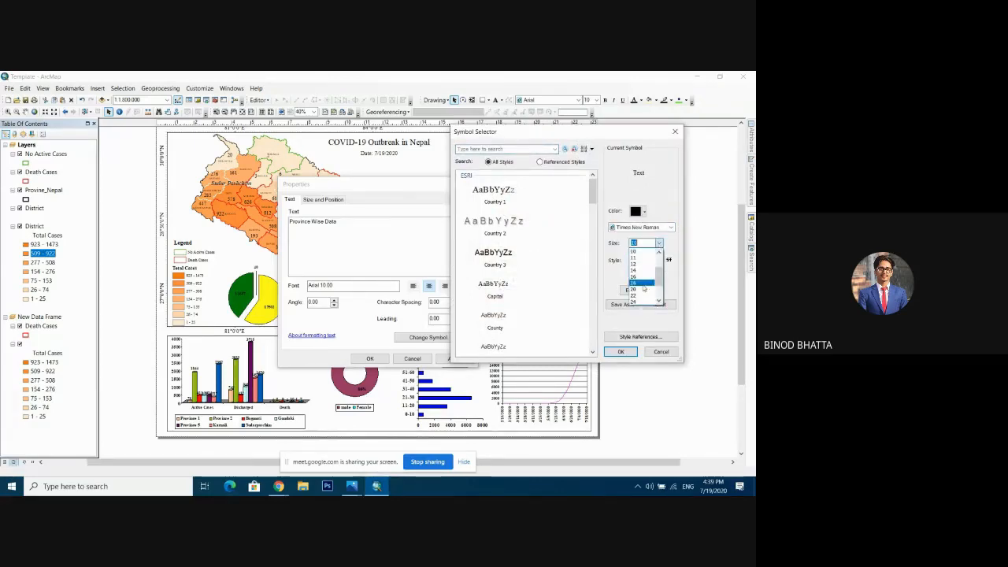
{"action": "left_click", "coordinate": [641, 284]}
{"action": "left_click", "coordinate": [621, 352]}
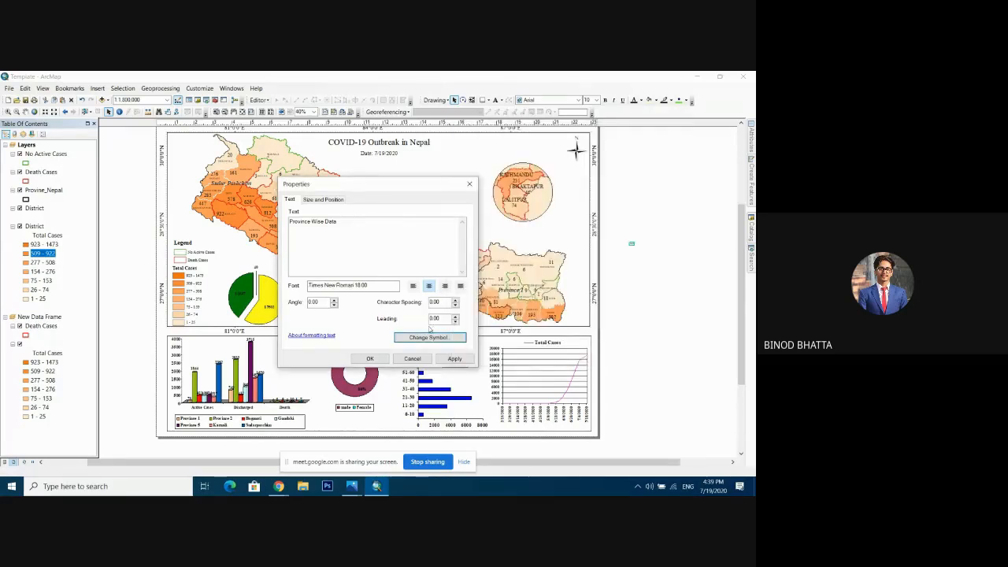
{"action": "left_click", "coordinate": [449, 359]}
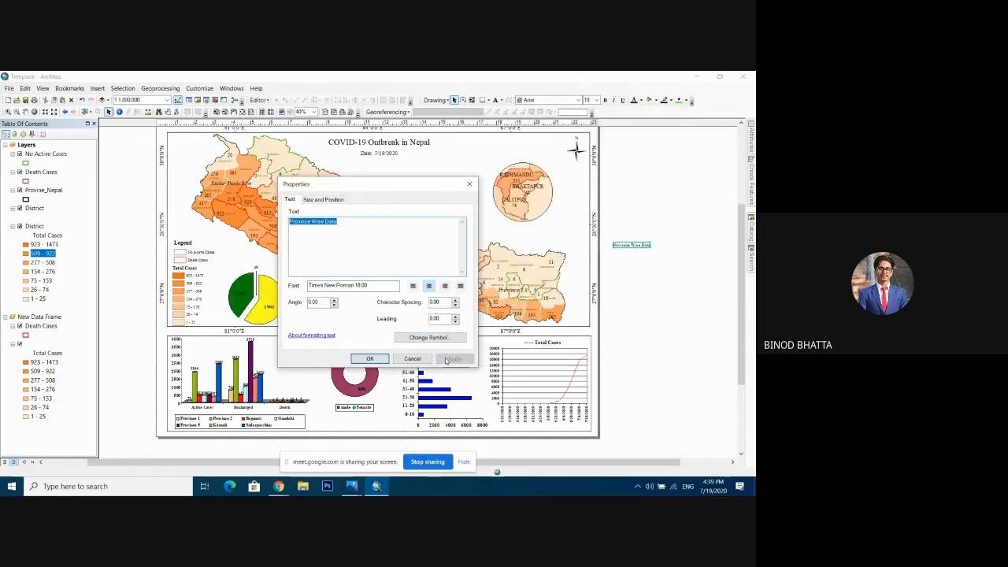
{"action": "left_click", "coordinate": [370, 359]}
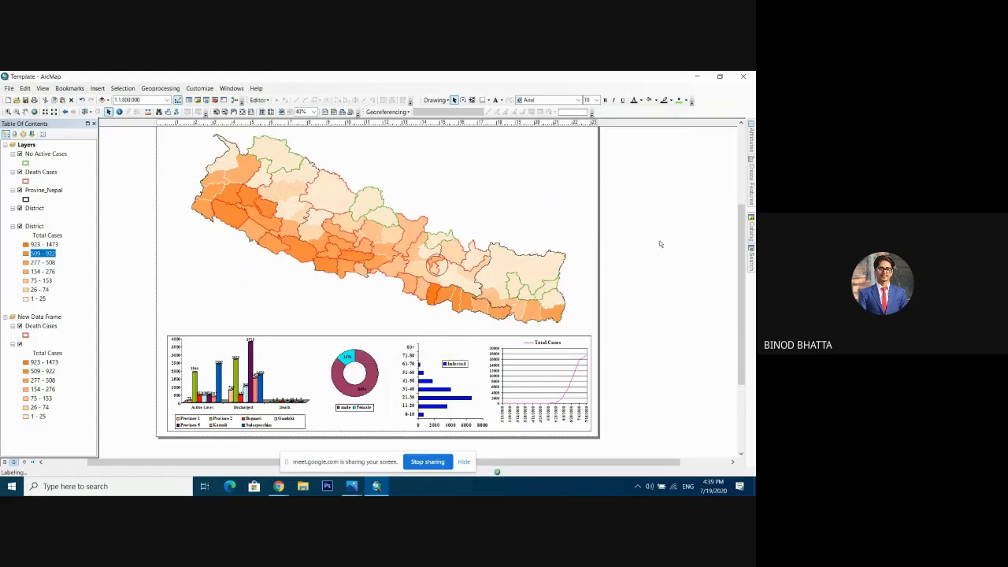
Step: Increase the Province Wise Data label's font size to 20
{"action": "double_click", "coordinate": [632, 244]}
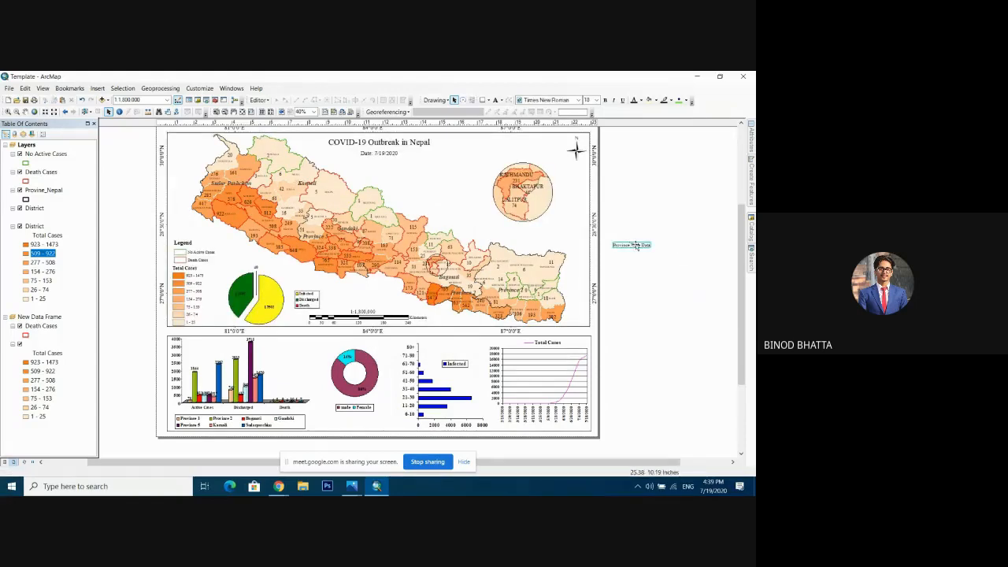
{"action": "left_click", "coordinate": [439, 338]}
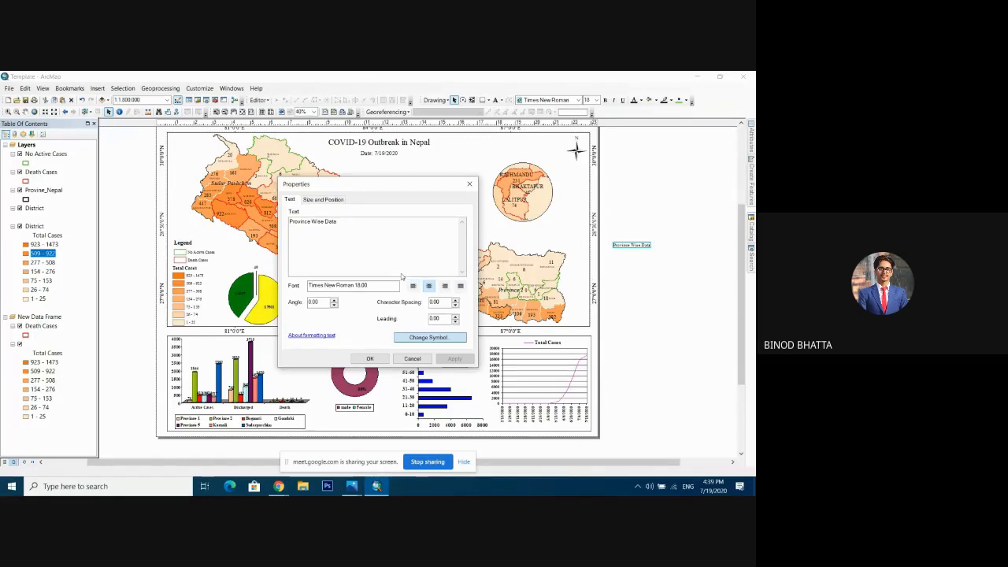
{"action": "left_click", "coordinate": [429, 337]}
{"action": "left_click", "coordinate": [659, 243]}
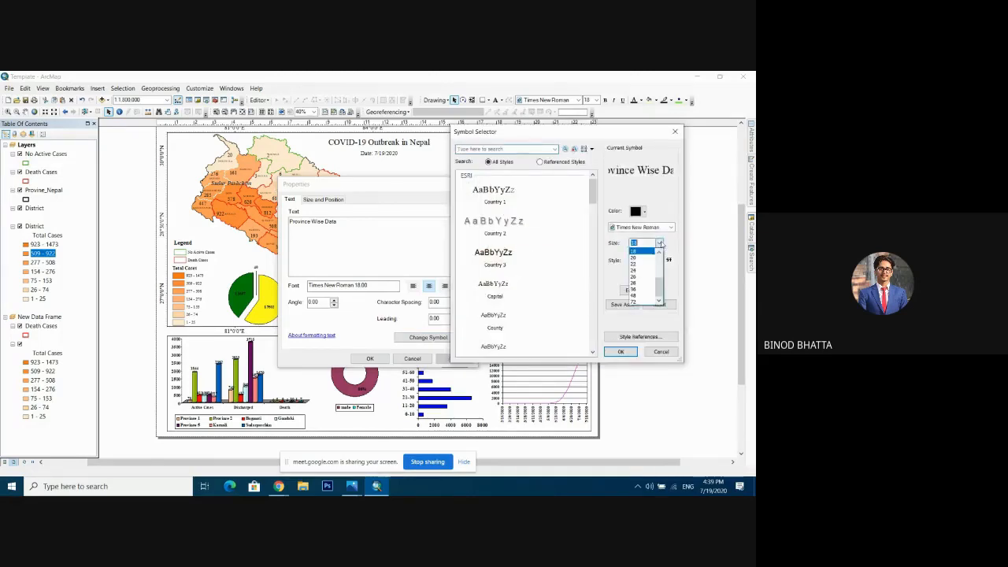
{"action": "left_click", "coordinate": [633, 258]}
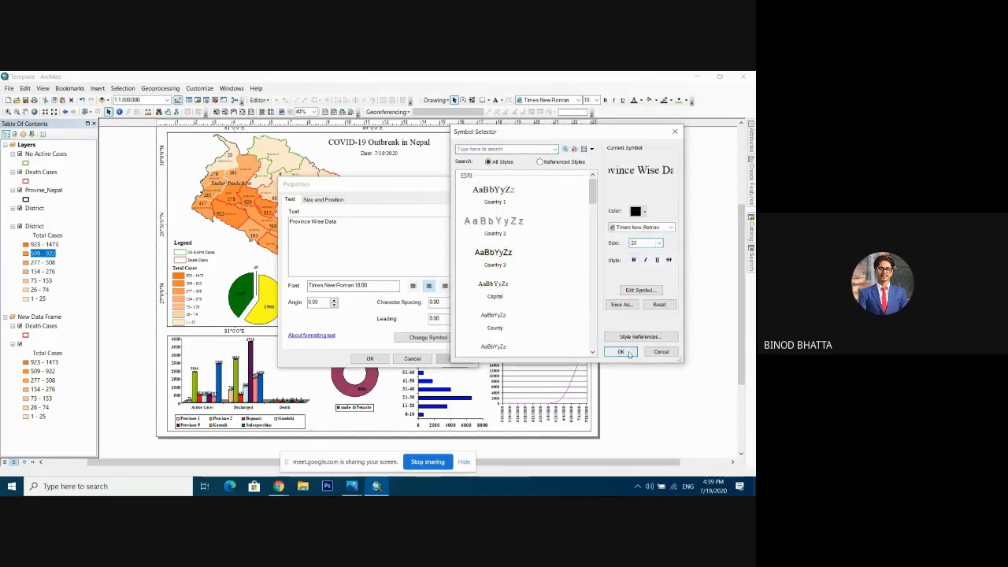
{"action": "left_click", "coordinate": [620, 351]}
{"action": "left_click", "coordinate": [455, 359]}
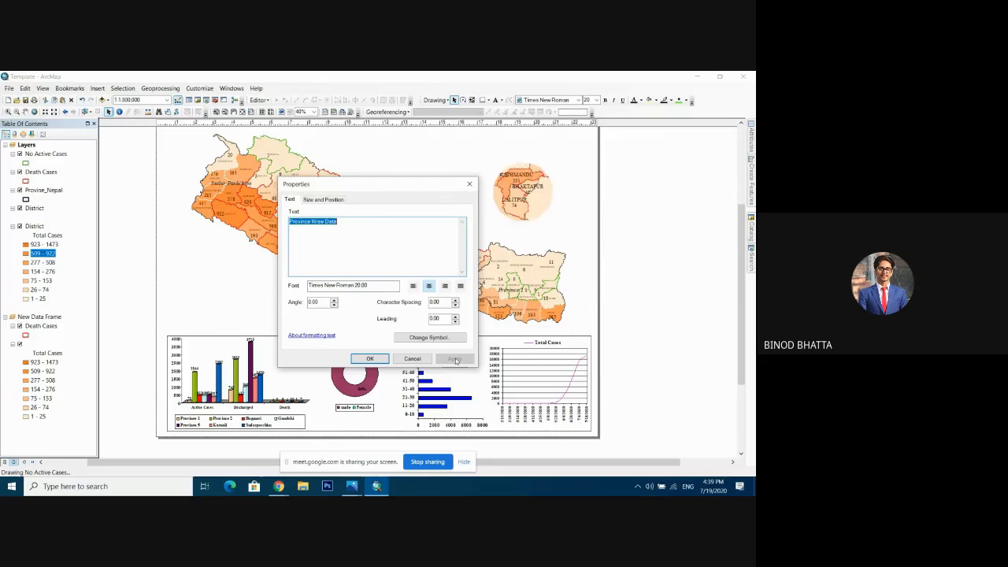
{"action": "left_click", "coordinate": [375, 359]}
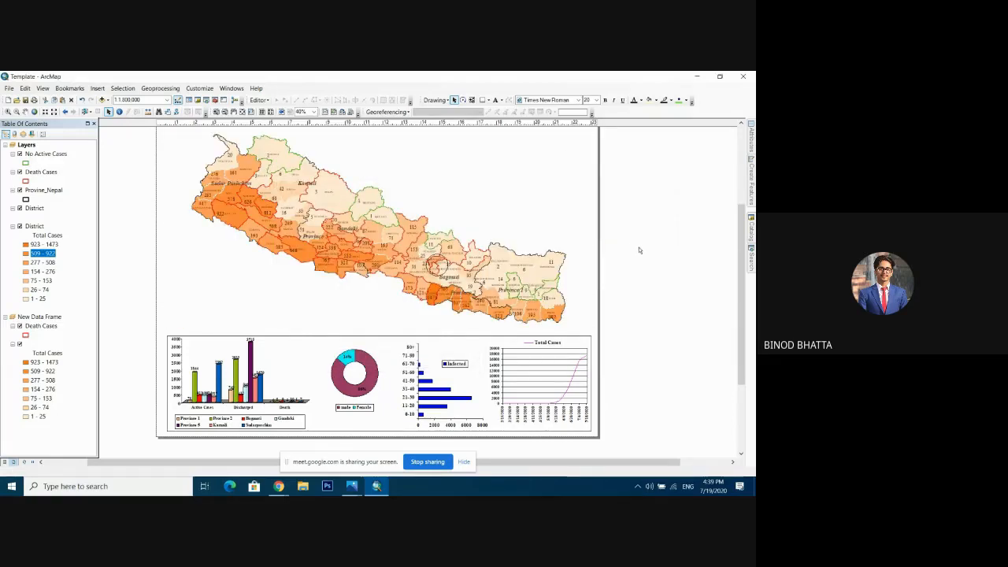
{"action": "left_click", "coordinate": [639, 260]}
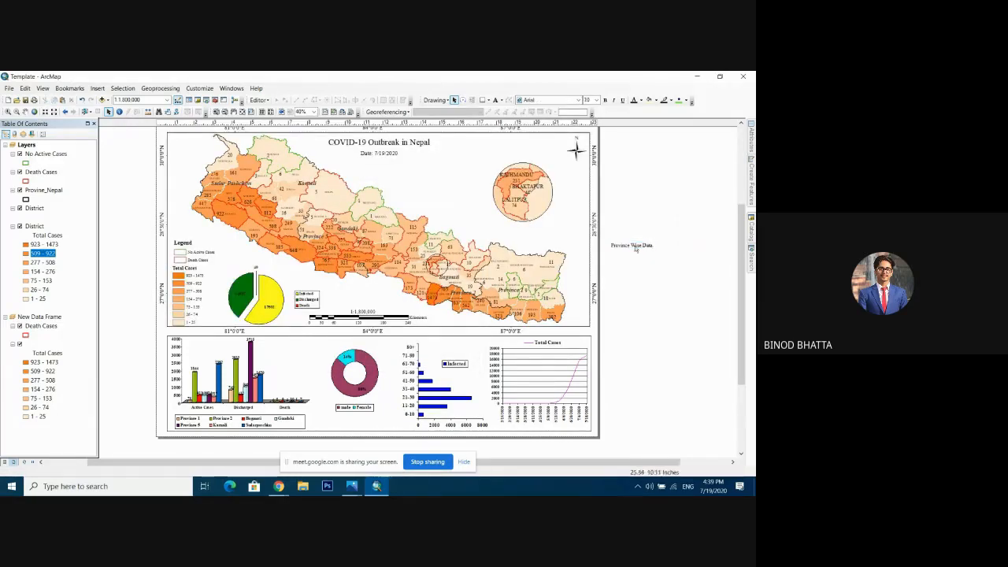
{"action": "left_click", "coordinate": [635, 245]}
{"action": "left_click", "coordinate": [634, 249]}
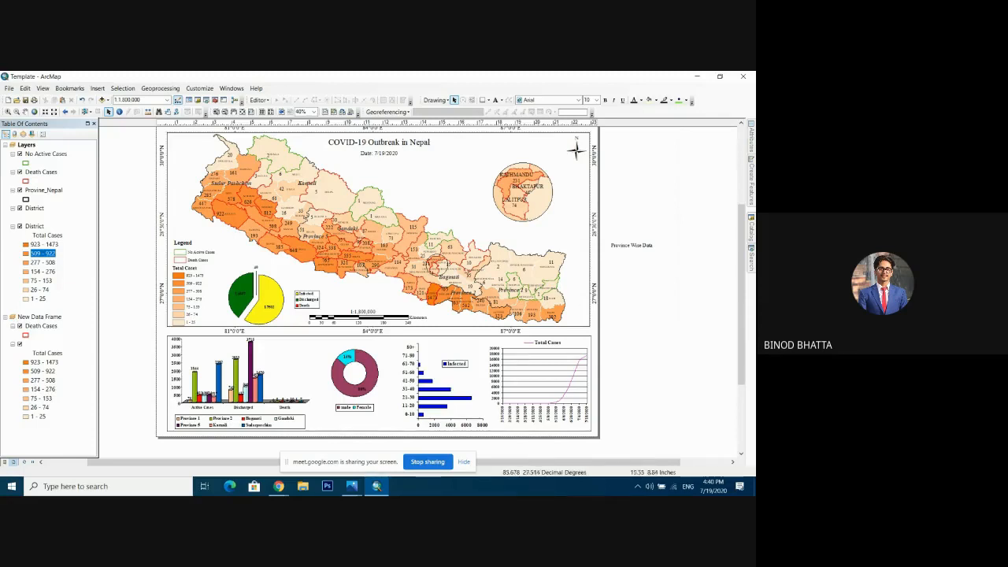
{"action": "left_click", "coordinate": [626, 248]}
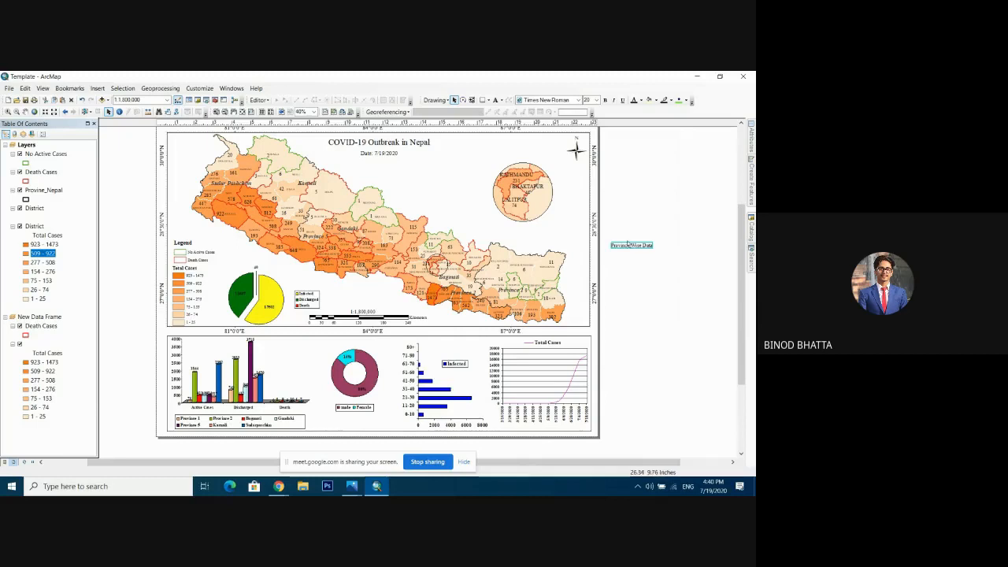
{"action": "left_click", "coordinate": [633, 251]}
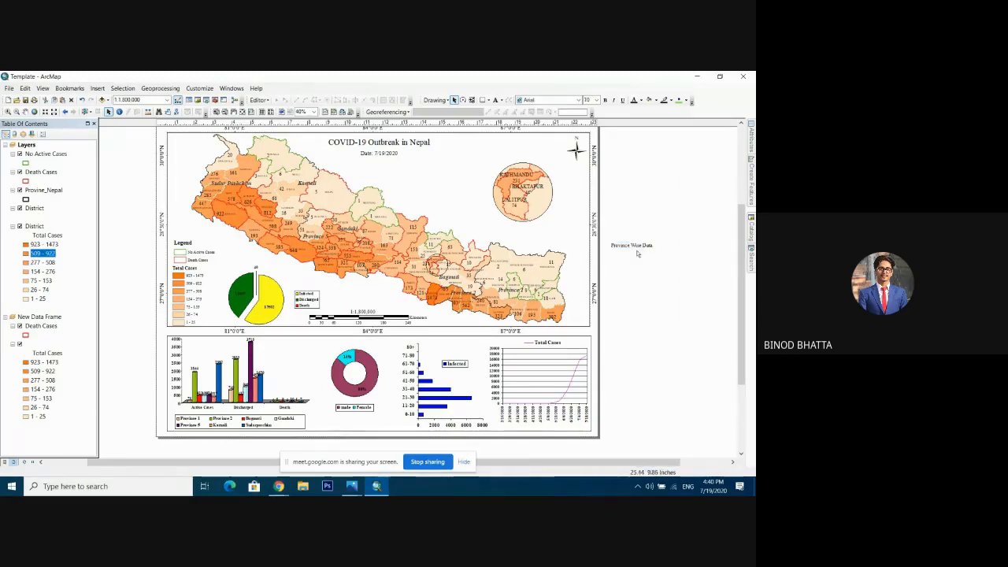
{"action": "left_click", "coordinate": [633, 250]}
{"action": "left_click", "coordinate": [629, 231]}
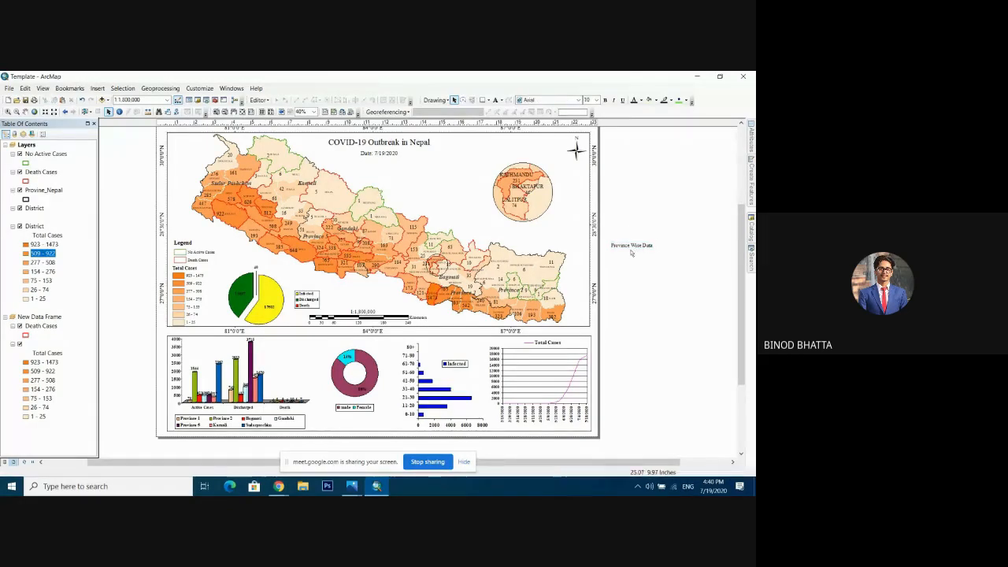
{"action": "left_click", "coordinate": [625, 247]}
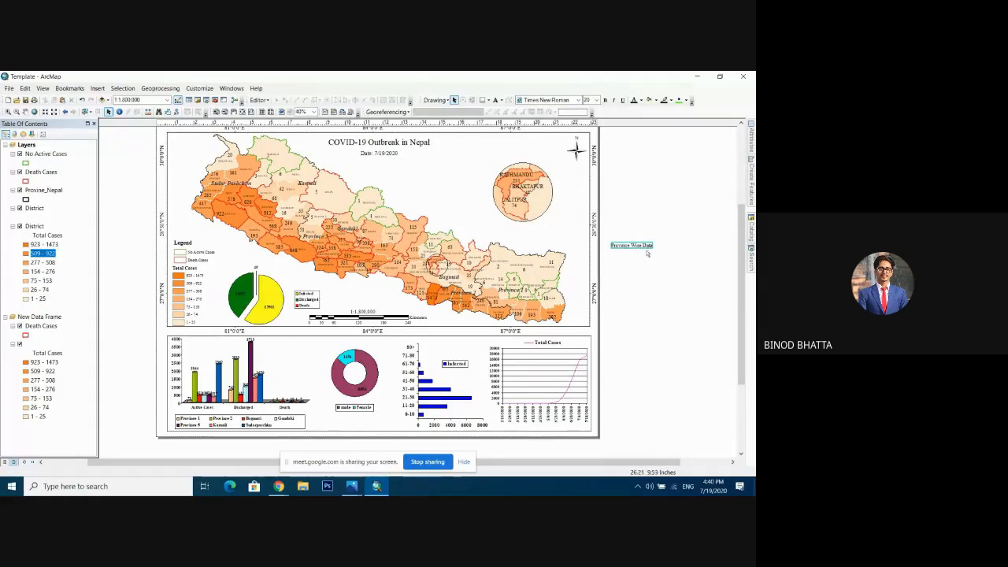
{"action": "left_click", "coordinate": [630, 249]}
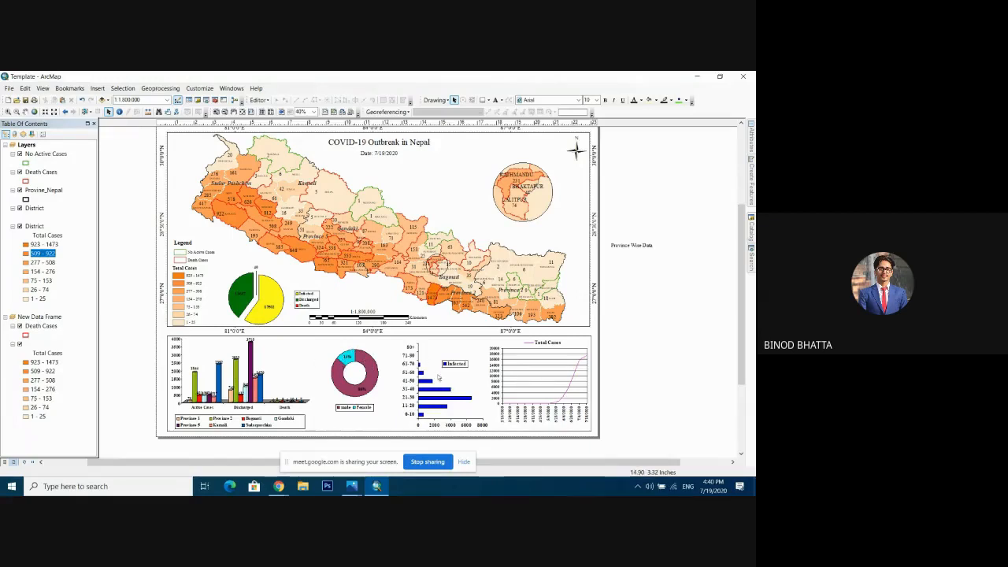
Step: Duplicate the Province Wise Data label just below the original and change the copy's text to "Gender Wise Data"
{"action": "left_click", "coordinate": [634, 247]}
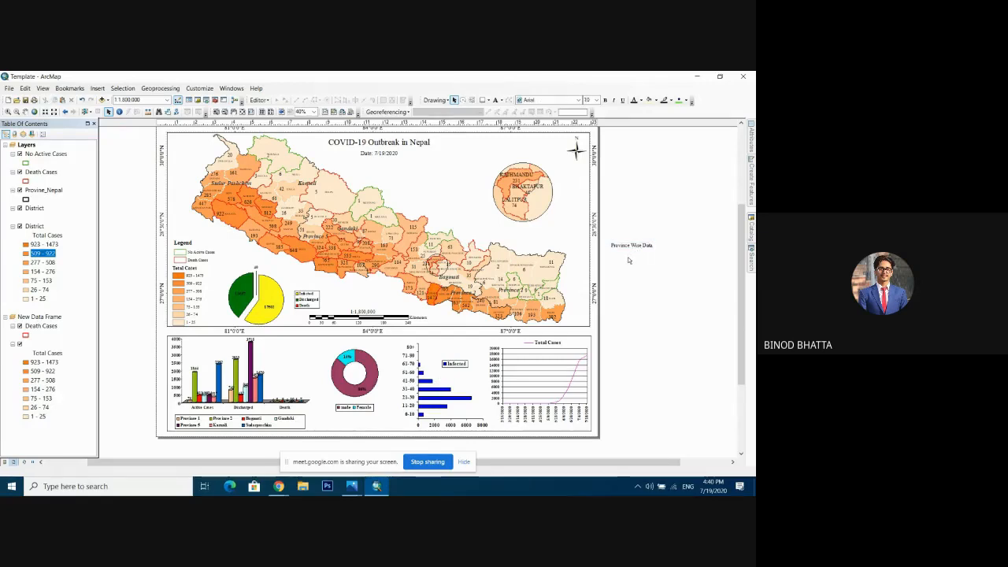
{"action": "key", "text": "Delete"}
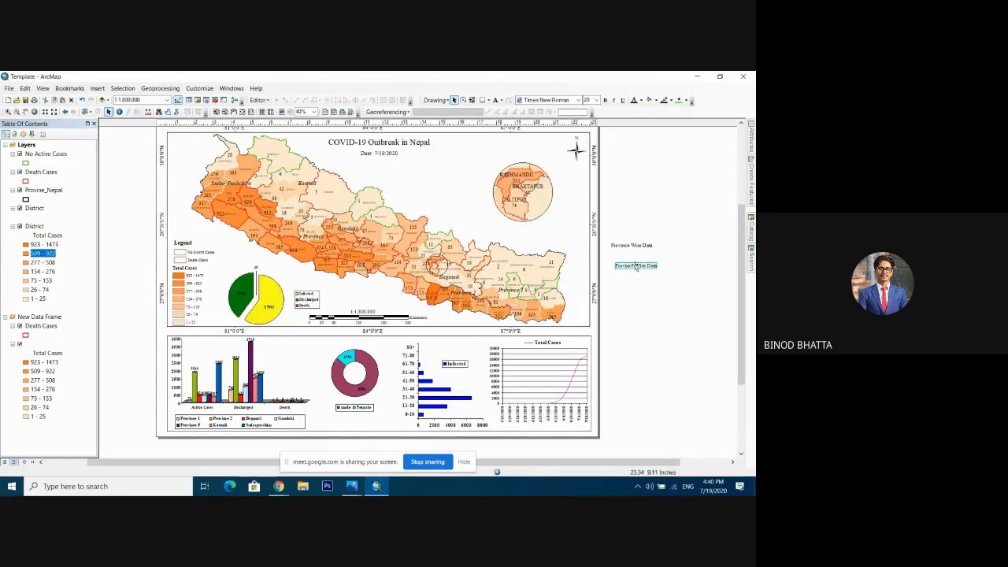
{"action": "double_click", "coordinate": [636, 266]}
{"action": "key", "text": "Delete"}
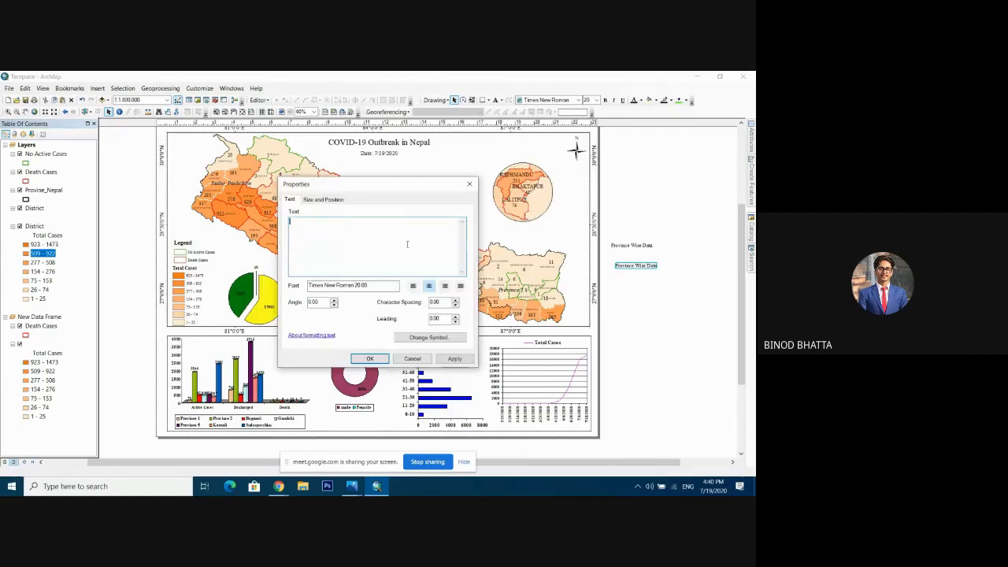
{"action": "type", "text": "Gender W"}
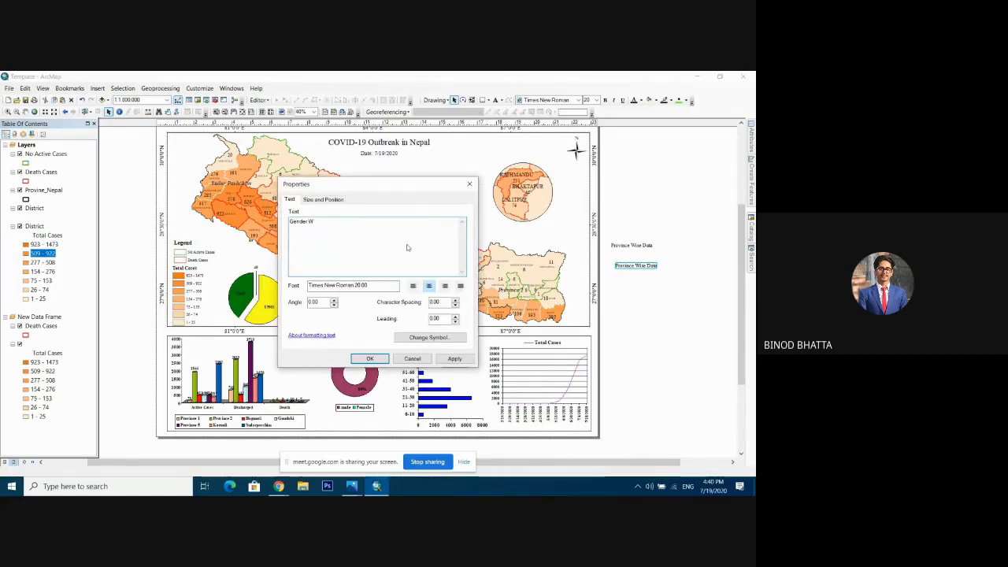
{"action": "type", "text": "ise Data"}
{"action": "left_click", "coordinate": [370, 358]}
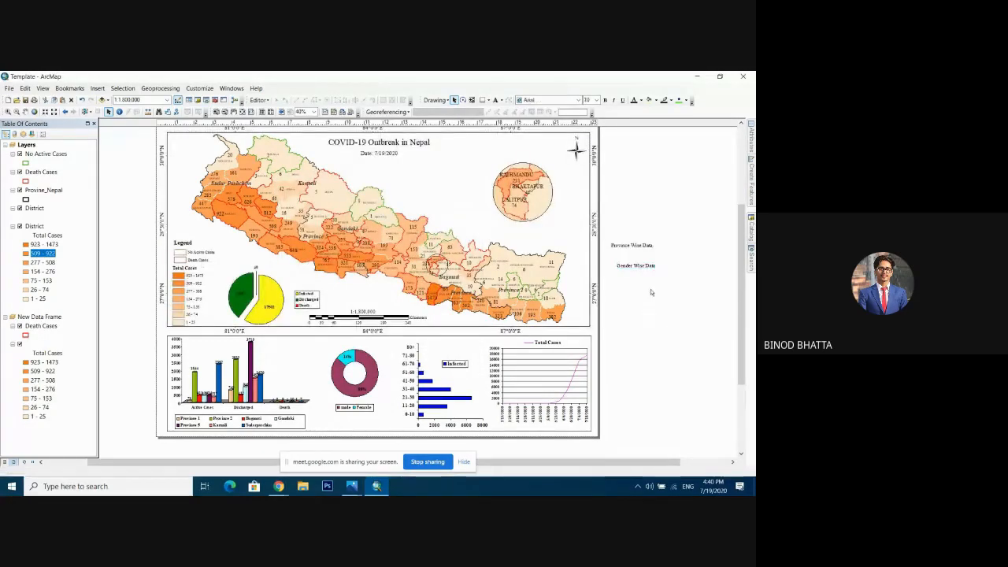
Step: Move the Gender Wise Data label slightly left so that it lines up with the Province Wise Data label above
{"action": "left_click", "coordinate": [630, 267]}
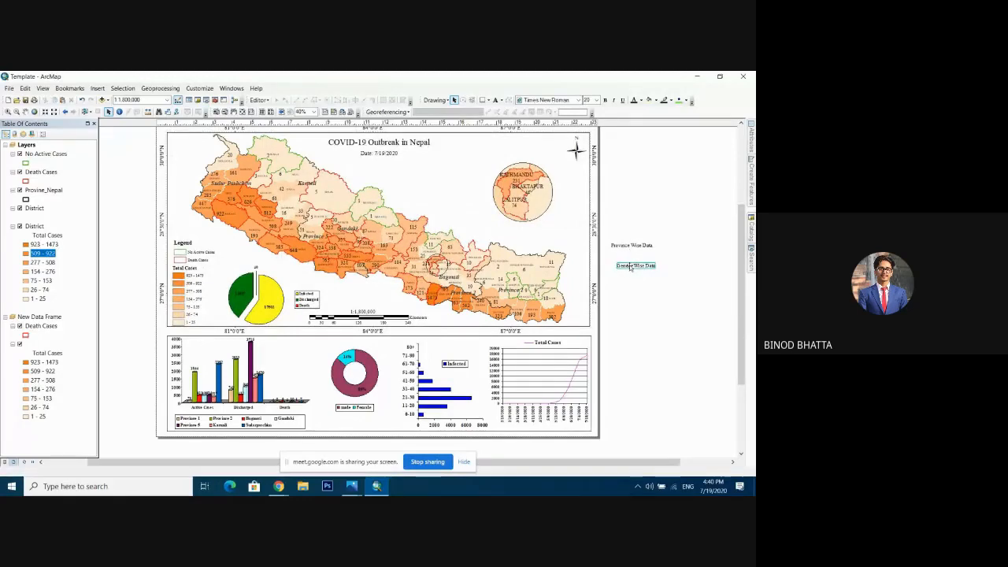
{"action": "left_click_drag", "start_coordinate": [638, 267], "coordinate": [630, 267]}
{"action": "left_click", "coordinate": [632, 287]}
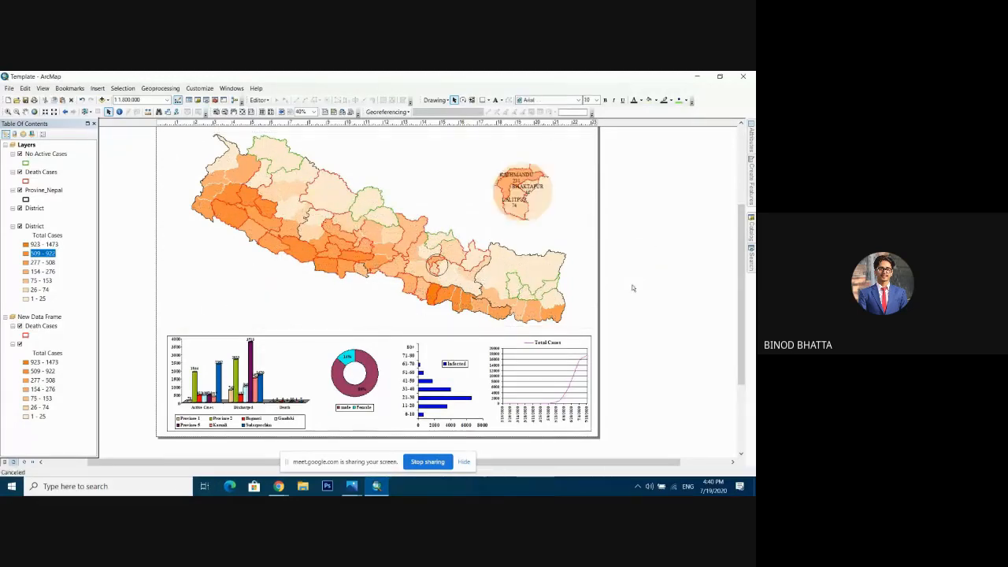
{"action": "left_click", "coordinate": [628, 267]}
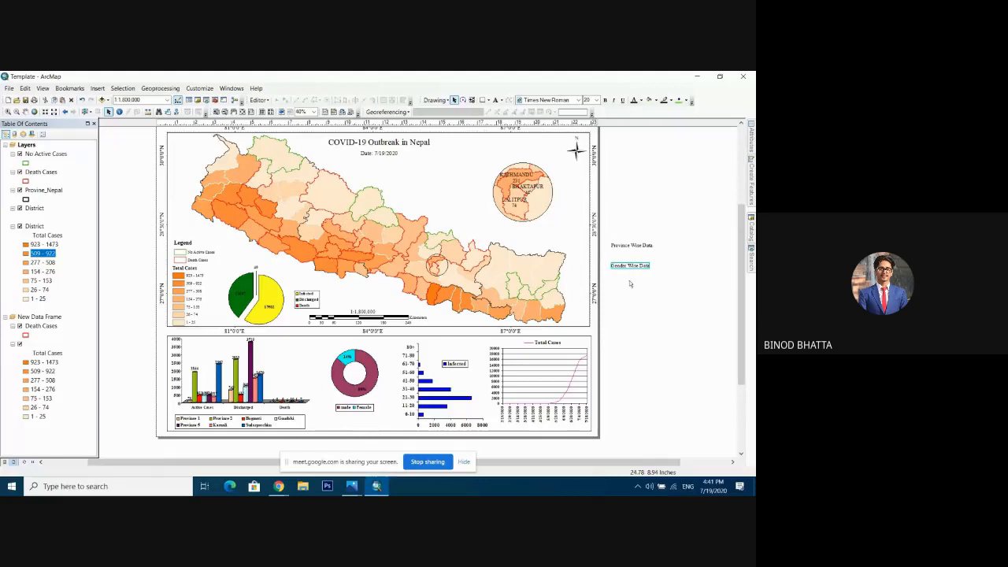
Step: Duplicate the Gender Wise Data label below the original and change the copy's text to "Age Group Data"
{"action": "left_click", "coordinate": [631, 289]}
{"action": "key", "text": "ctrl+v"}
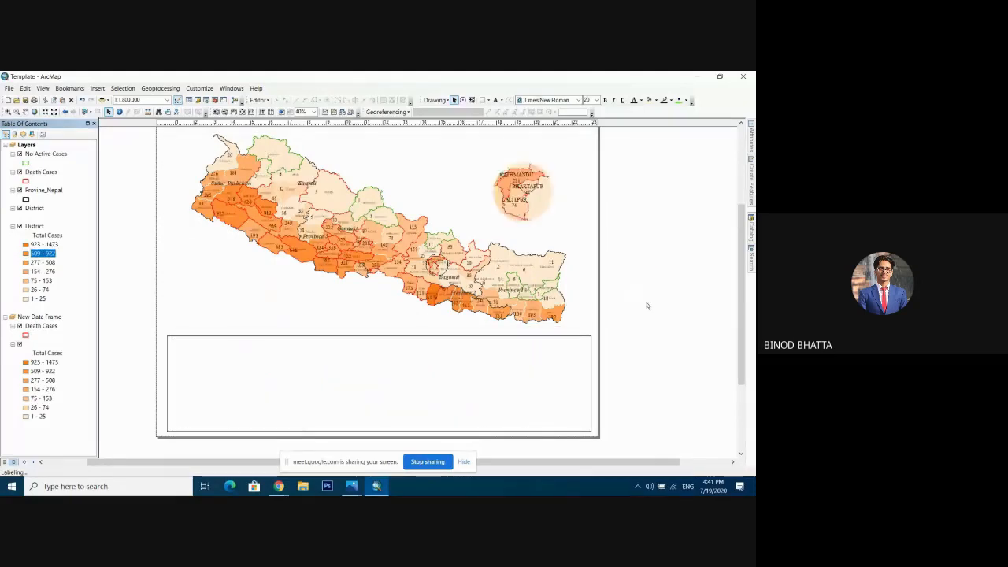
{"action": "left_click_drag", "start_coordinate": [630, 269], "coordinate": [630, 296]}
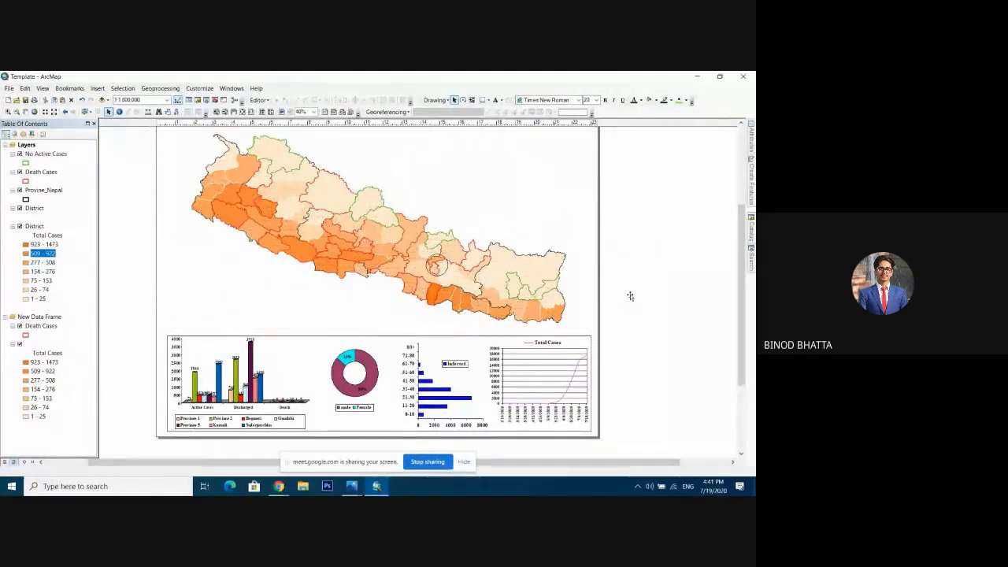
{"action": "double_click", "coordinate": [634, 296]}
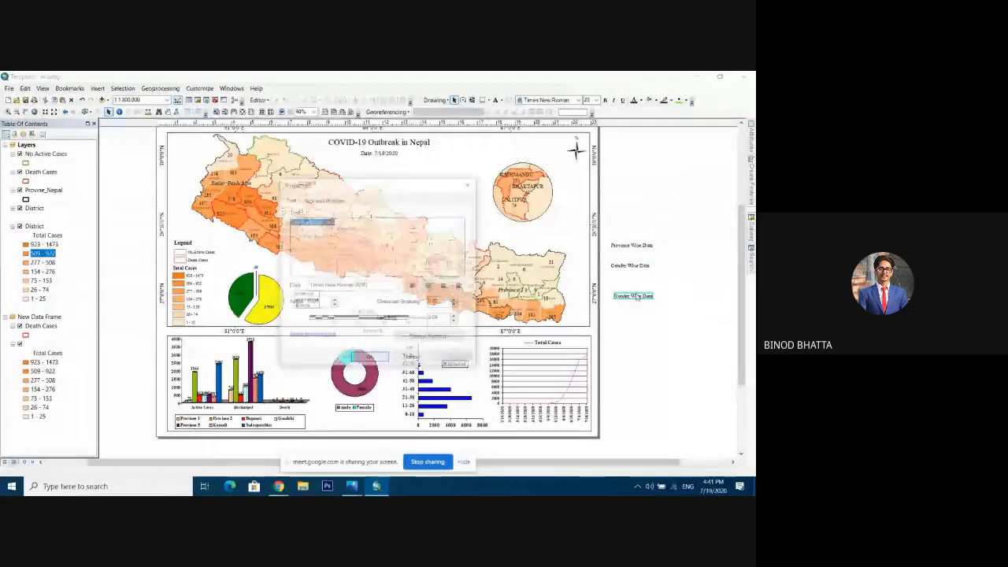
{"action": "type", "text": "Age Group"}
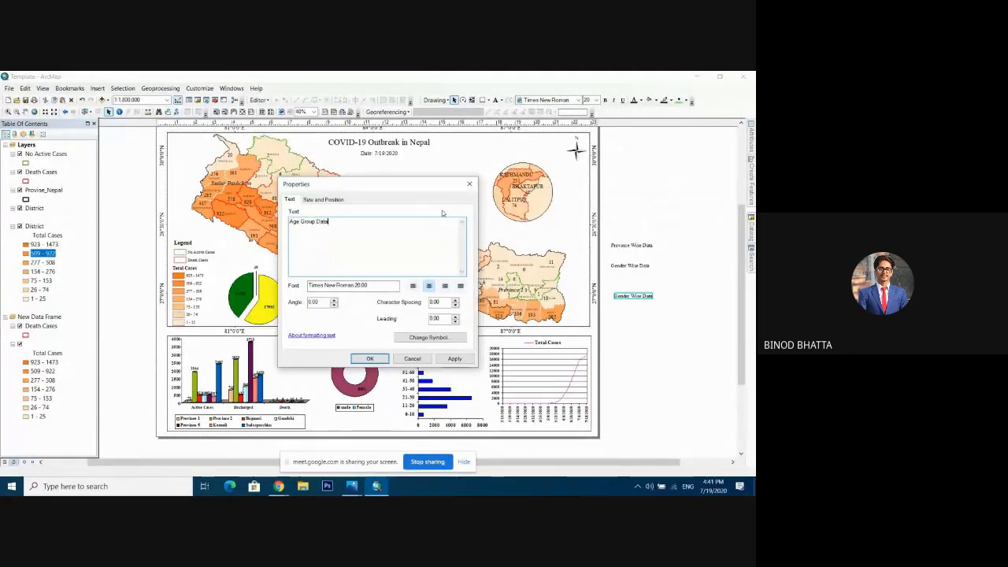
{"action": "left_click", "coordinate": [369, 358]}
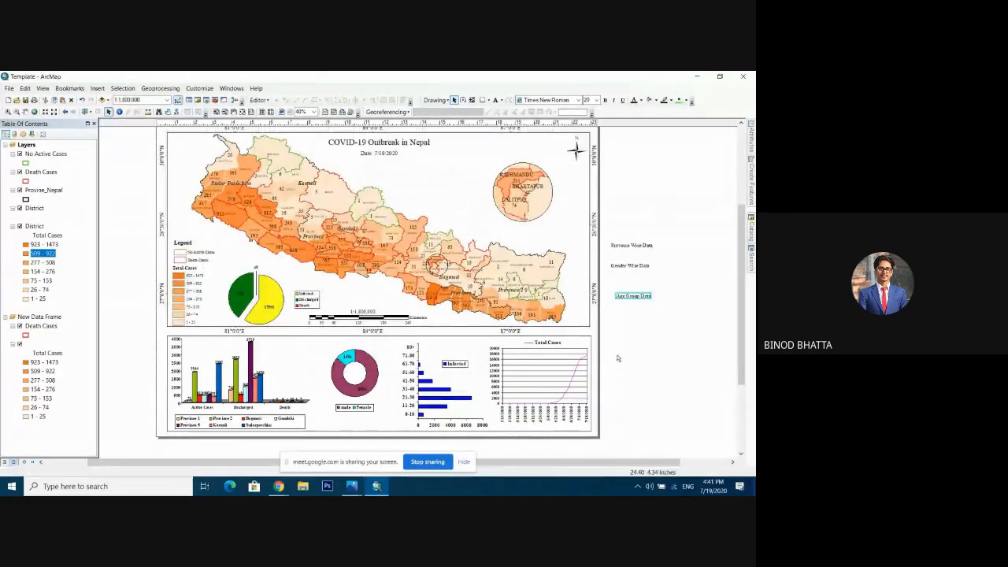
Step: Paste another copy of the Gender Wise Data label below the Age Group Data label and change its text to "COVID-19 State"
{"action": "left_click", "coordinate": [625, 323]}
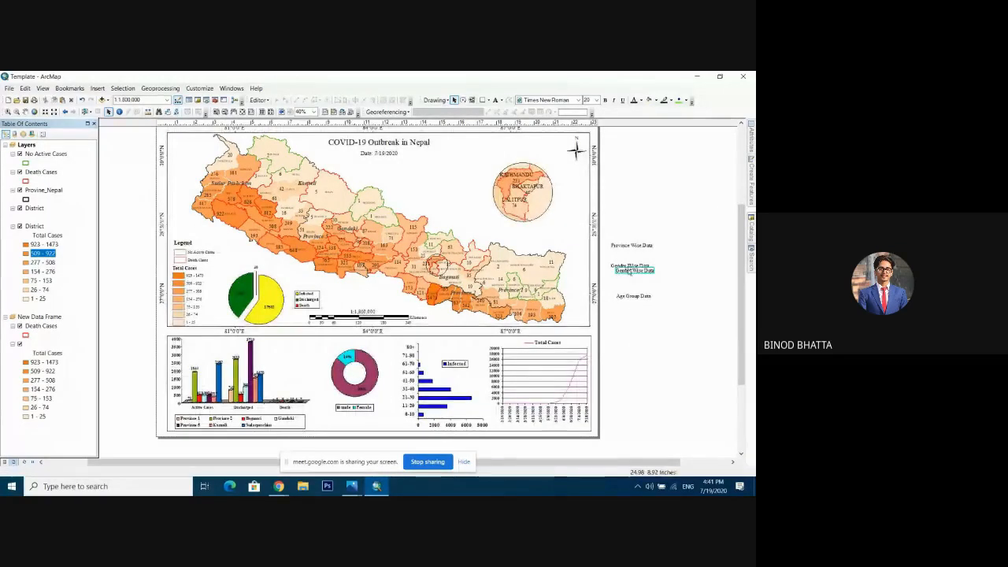
{"action": "left_click_drag", "start_coordinate": [629, 272], "coordinate": [629, 327]}
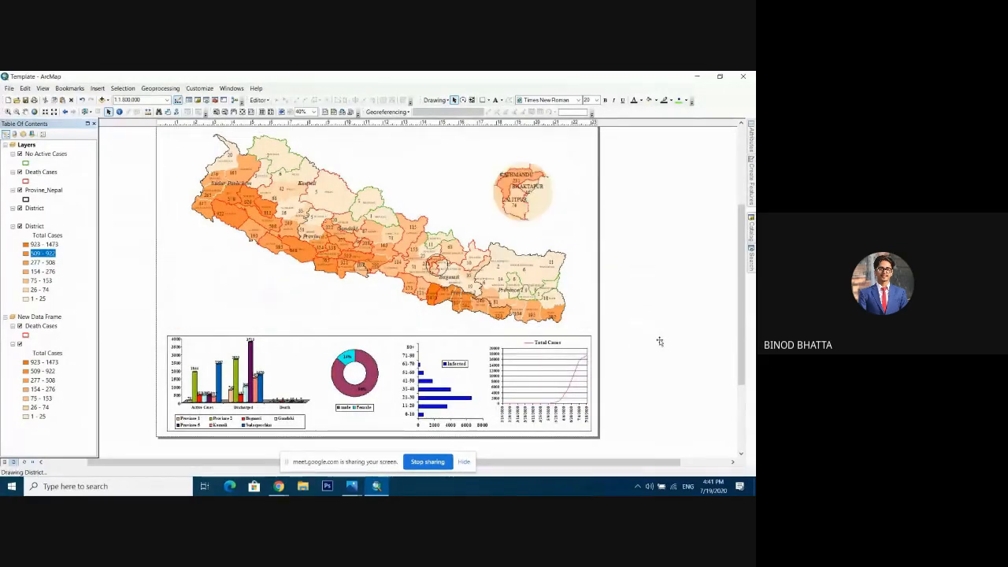
{"action": "double_click", "coordinate": [636, 329]}
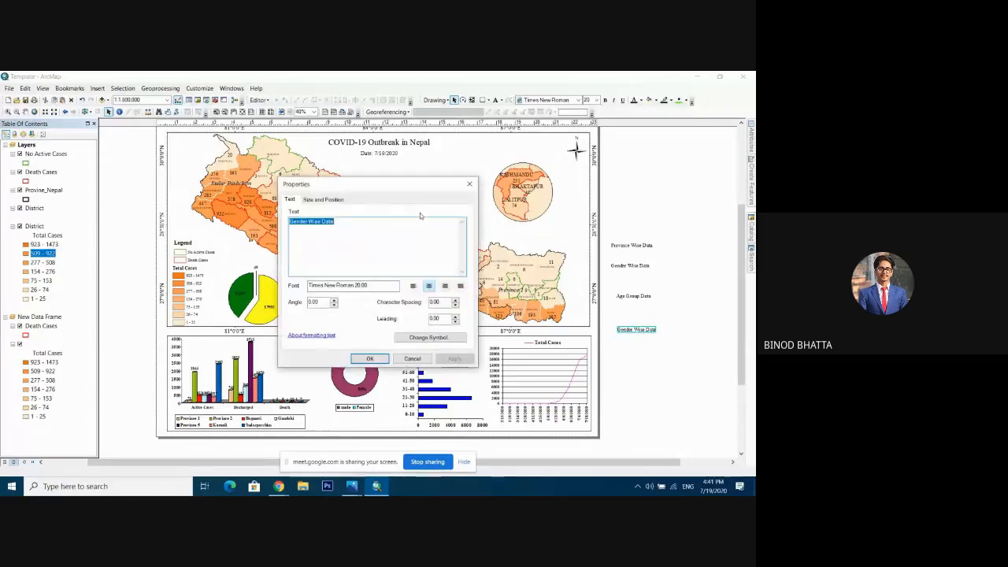
{"action": "type", "text": "COV"}
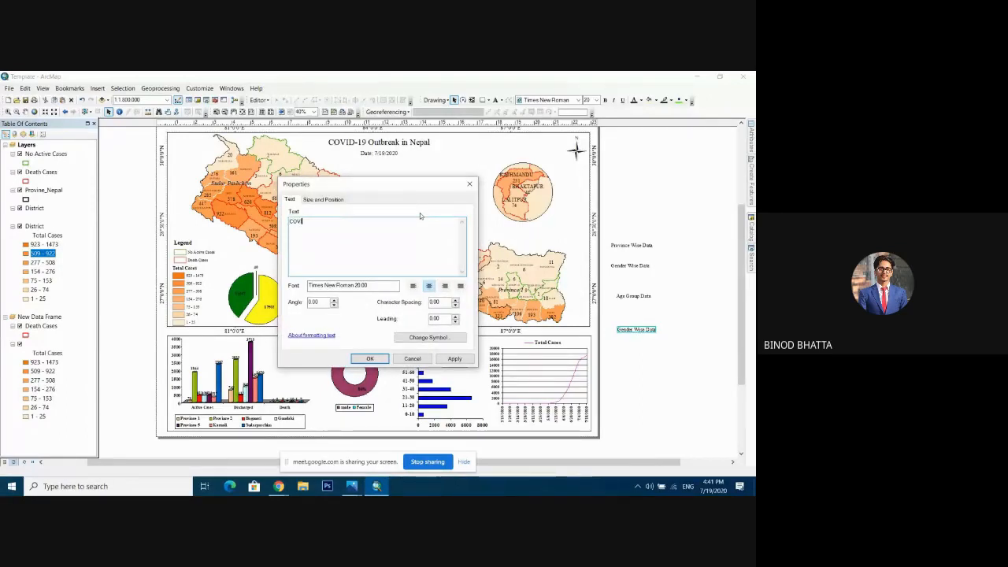
{"action": "type", "text": "ID-19 State"}
{"action": "left_click", "coordinate": [468, 356]}
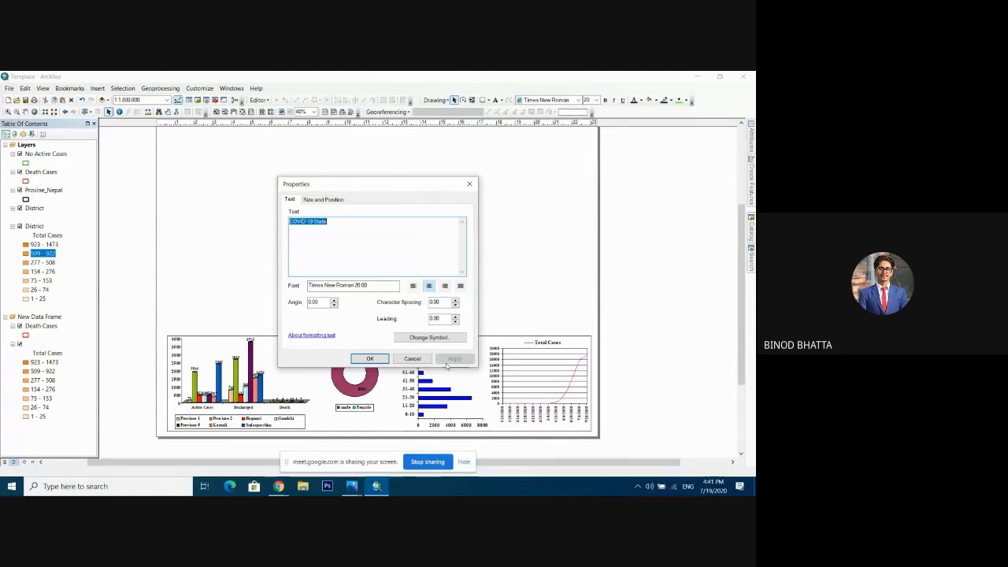
{"action": "left_click", "coordinate": [367, 360]}
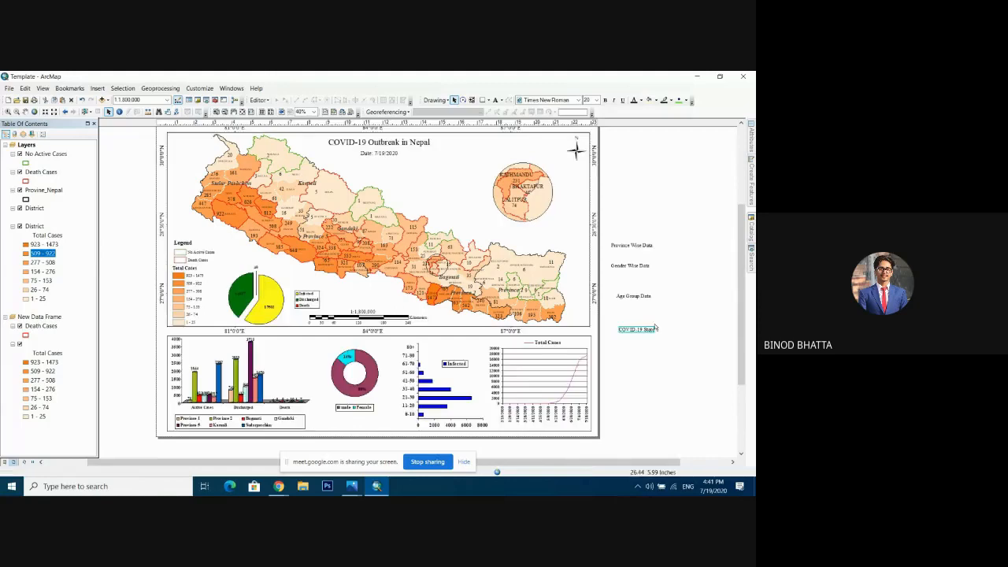
Step: Place the COVID-19 State label above the pie chart and the Age Group Data label above the age bar chart
{"action": "left_click", "coordinate": [635, 338]}
{"action": "left_click", "coordinate": [633, 331]}
{"action": "left_click_drag", "start_coordinate": [646, 332], "coordinate": [264, 265]}
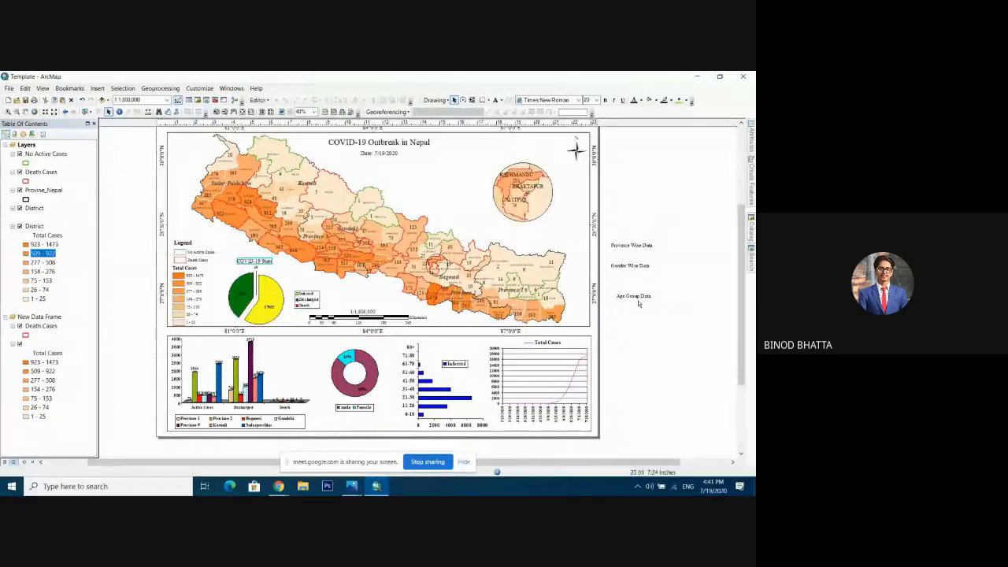
{"action": "left_click", "coordinate": [644, 296]}
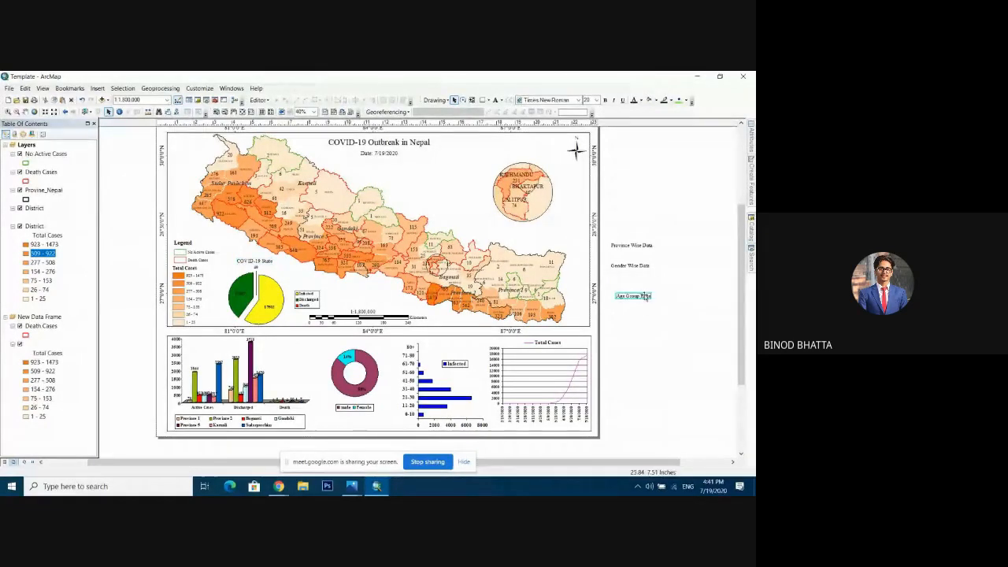
{"action": "left_click_drag", "start_coordinate": [644, 296], "coordinate": [463, 348]}
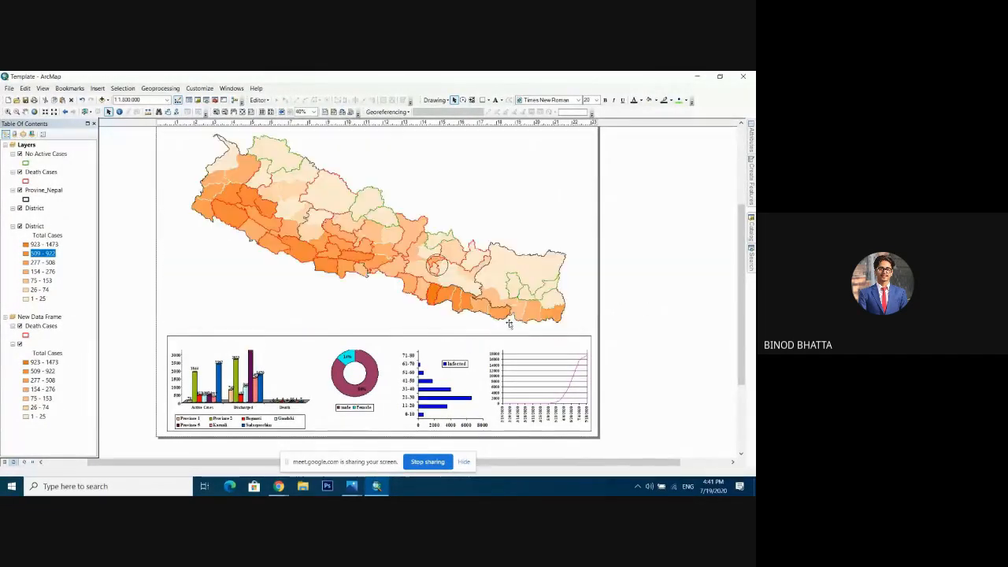
{"action": "left_click", "coordinate": [669, 287]}
Step: Place the Gender Wise Data label above the doughnut chart and the Province Wise Data label above the province column chart
{"action": "left_click", "coordinate": [629, 267]}
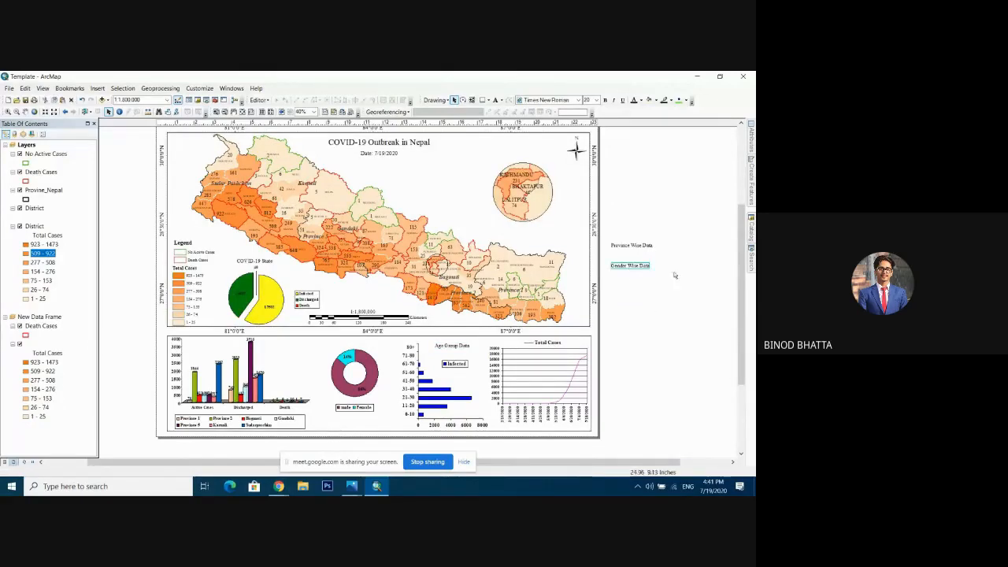
{"action": "left_click_drag", "start_coordinate": [627, 267], "coordinate": [349, 345]}
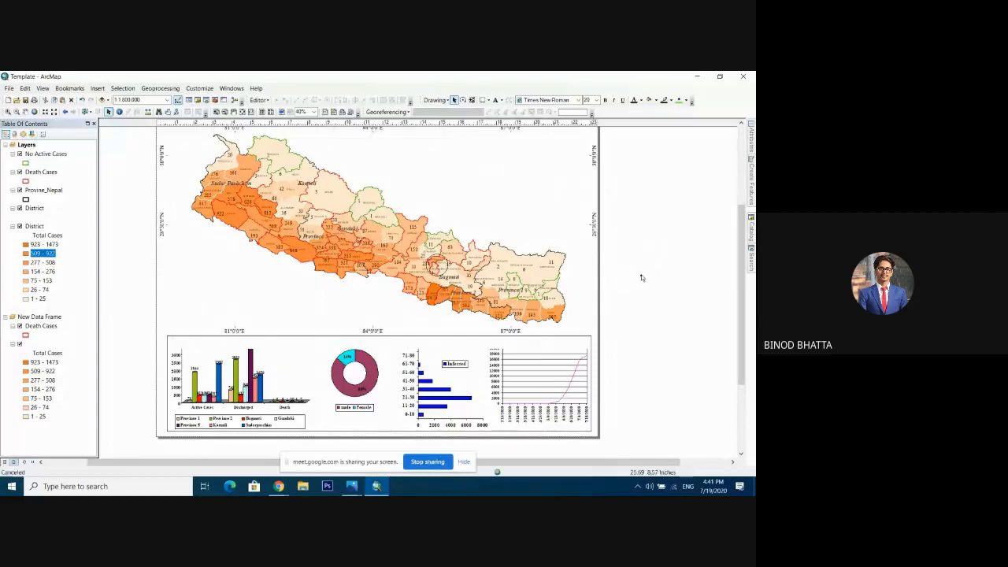
{"action": "left_click", "coordinate": [634, 245]}
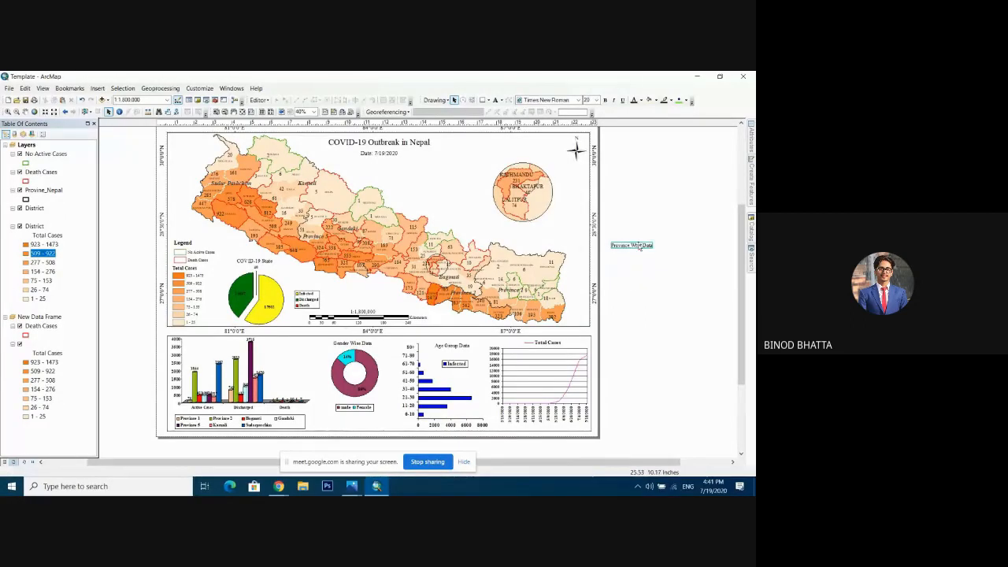
{"action": "left_click_drag", "start_coordinate": [639, 246], "coordinate": [218, 342]}
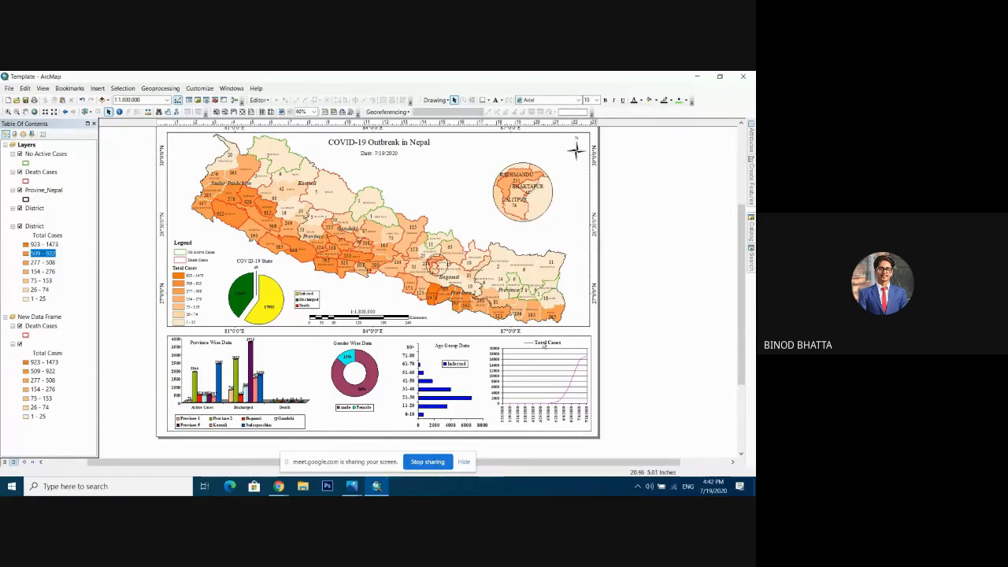
{"action": "left_click", "coordinate": [543, 345]}
{"action": "left_click", "coordinate": [647, 267]}
Step: Open the pie chart for editing, move its legend closer to the pie, and return to the layout
{"action": "left_click", "coordinate": [289, 301]}
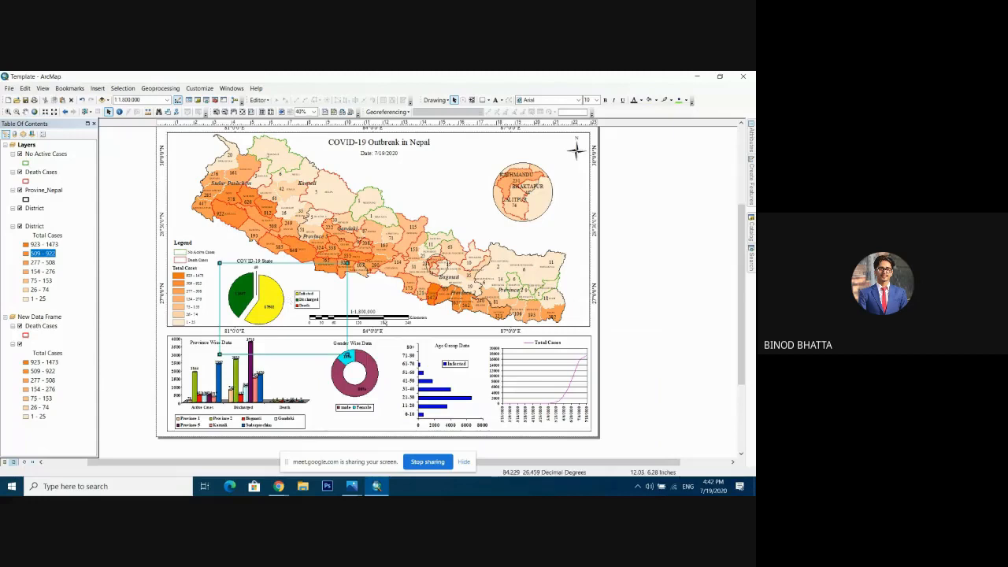
{"action": "left_click", "coordinate": [386, 324]}
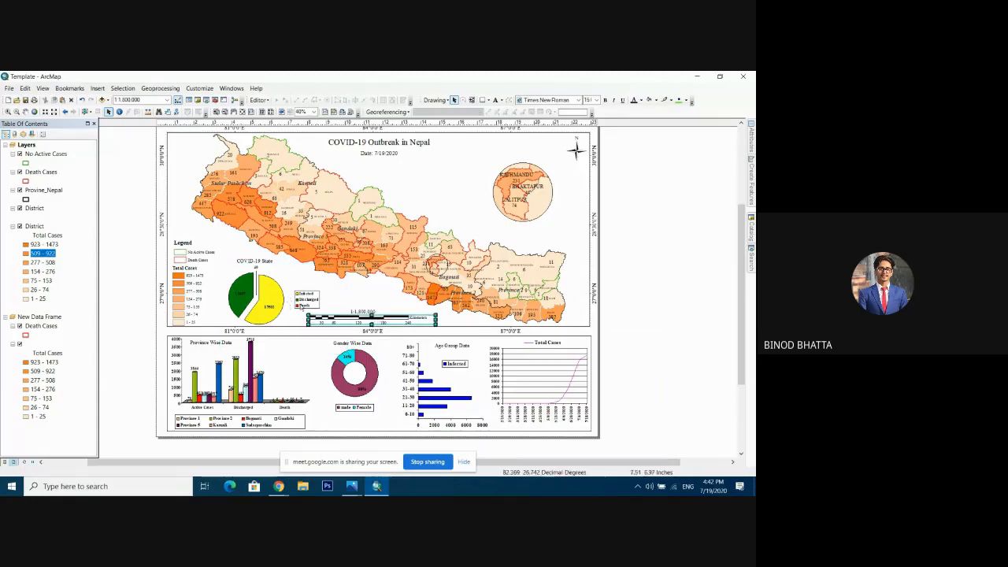
{"action": "left_click", "coordinate": [287, 282]}
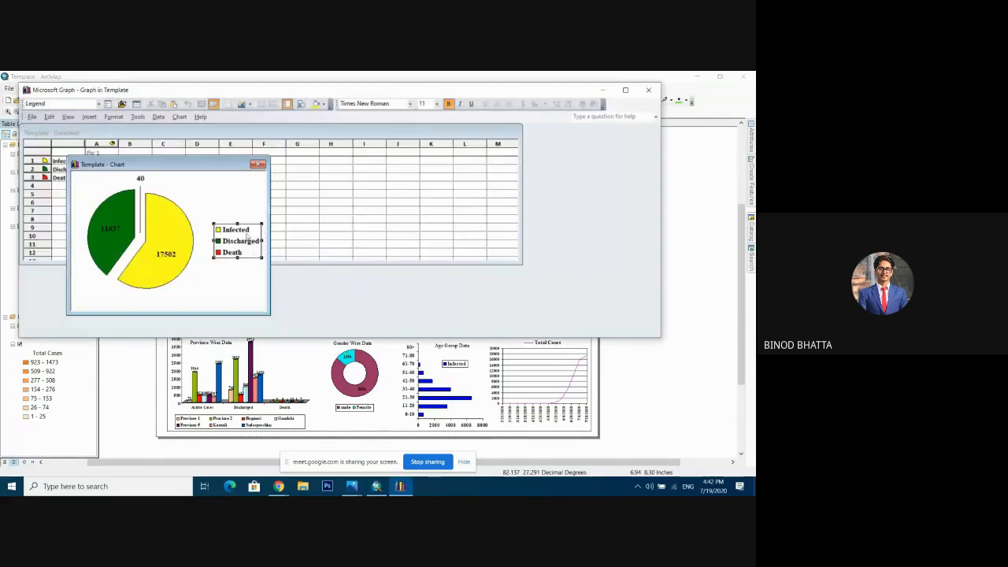
{"action": "left_click_drag", "start_coordinate": [253, 232], "coordinate": [242, 232]}
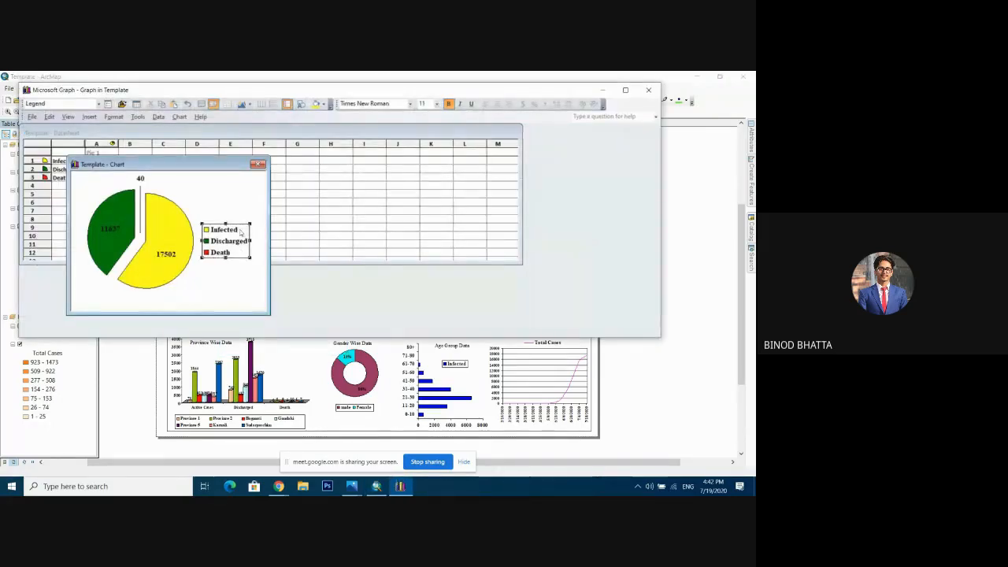
{"action": "left_click", "coordinate": [650, 92]}
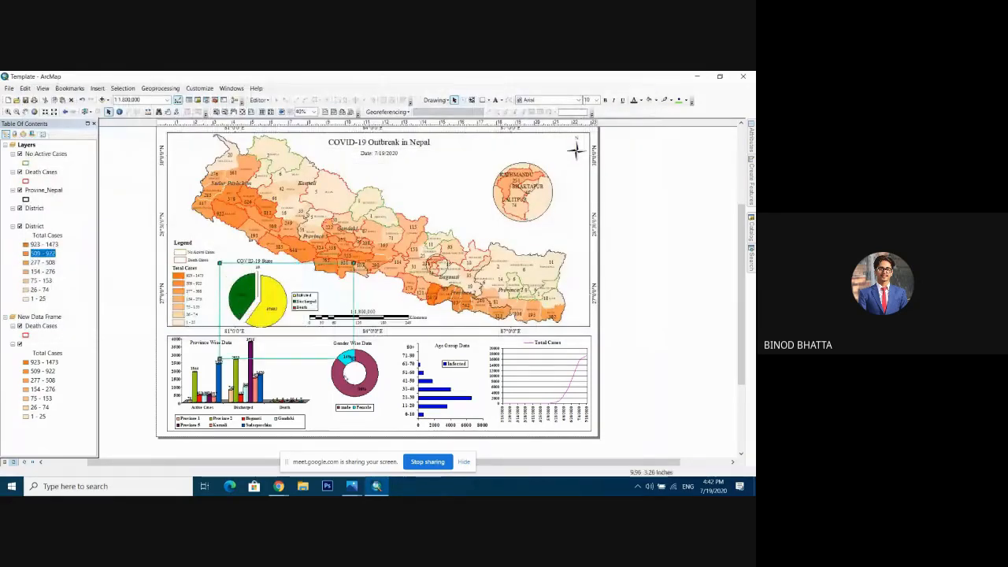
Step: Shift the pie chart slightly left and shrink it a little so that it sits below the COVID-19 State label
{"action": "left_click_drag", "start_coordinate": [278, 285], "coordinate": [267, 281]}
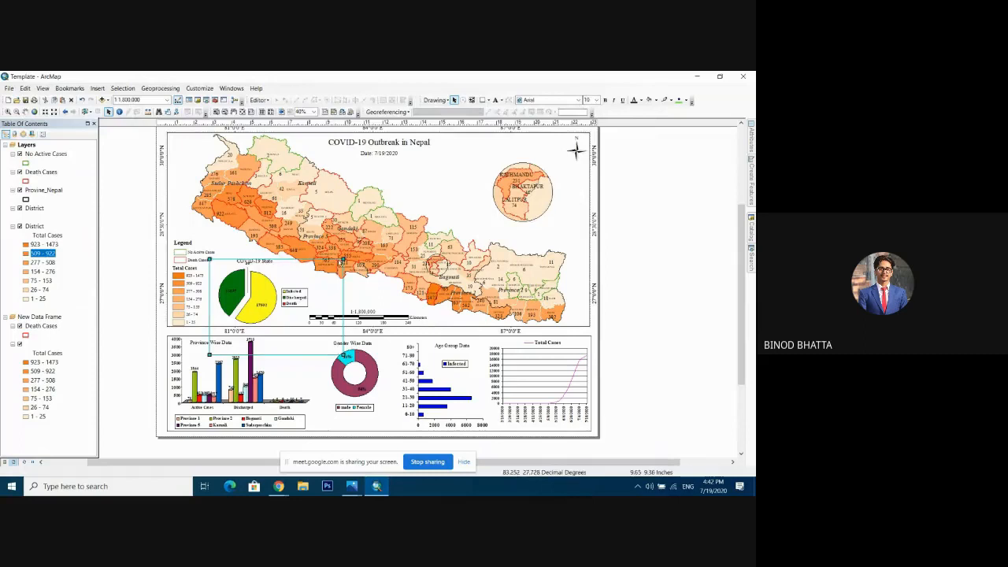
{"action": "left_click_drag", "start_coordinate": [342, 260], "coordinate": [338, 263]}
{"action": "left_click_drag", "start_coordinate": [258, 306], "coordinate": [262, 306]}
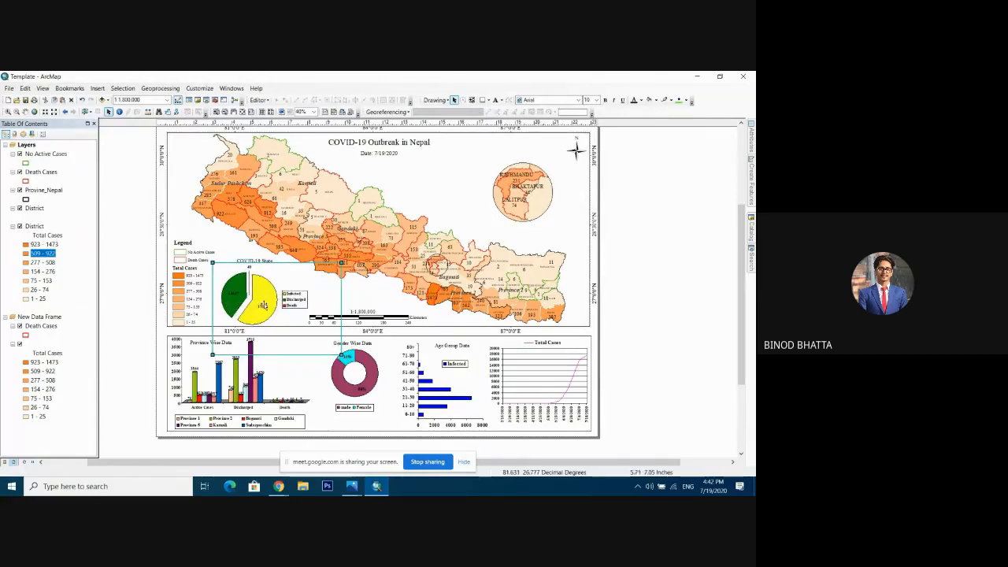
{"action": "left_click", "coordinate": [645, 275]}
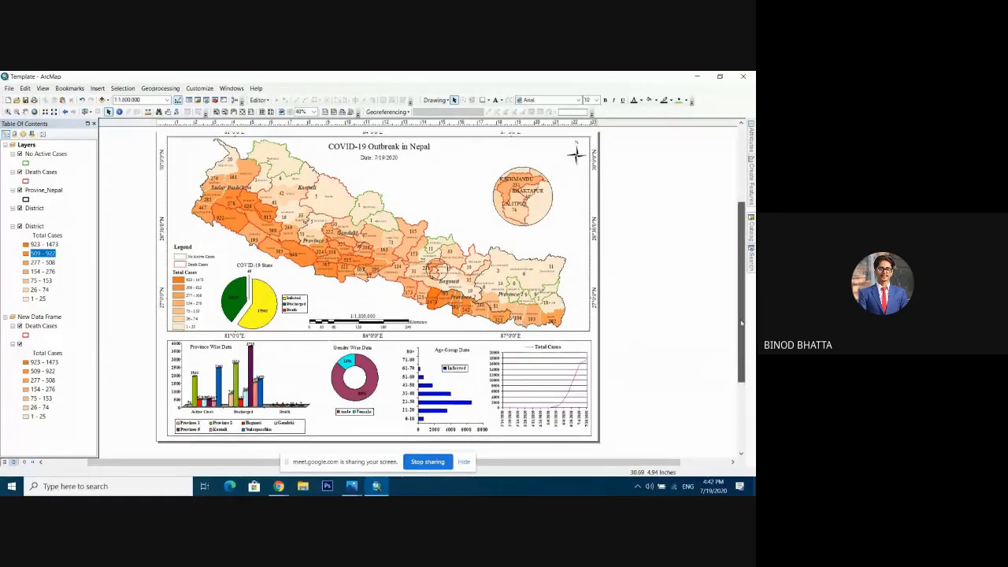
Step: Insert a text label reading "India" in the blank area beside the page
{"action": "left_click_drag", "start_coordinate": [741, 346], "coordinate": [741, 313]}
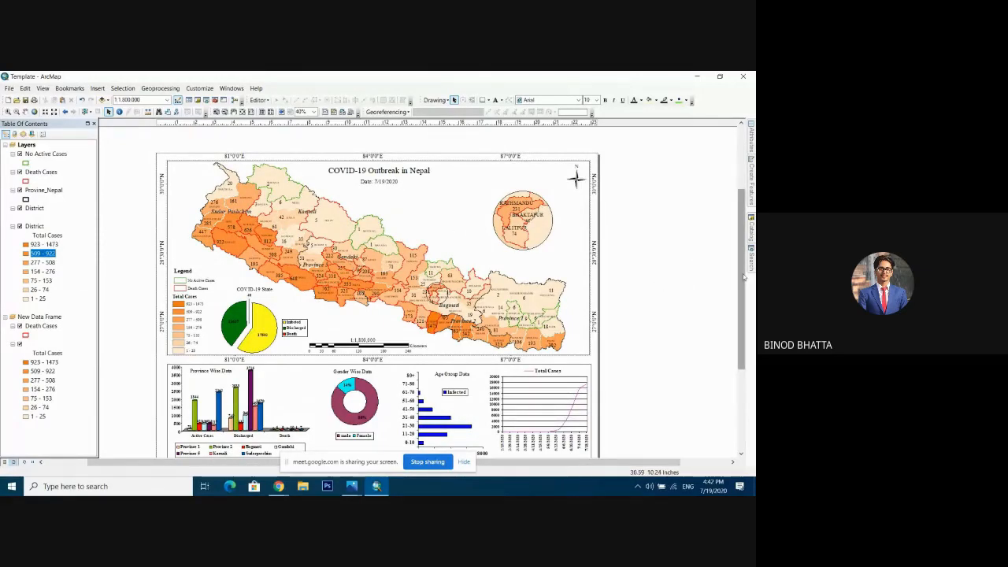
{"action": "left_click_drag", "start_coordinate": [742, 276], "coordinate": [742, 290]}
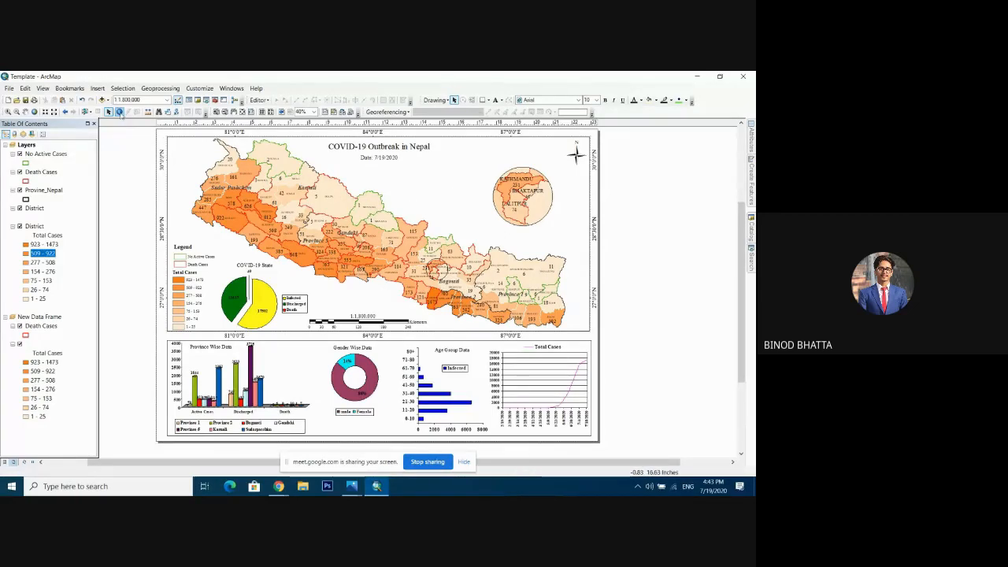
{"action": "left_click", "coordinate": [97, 89]}
{"action": "left_click", "coordinate": [108, 121]}
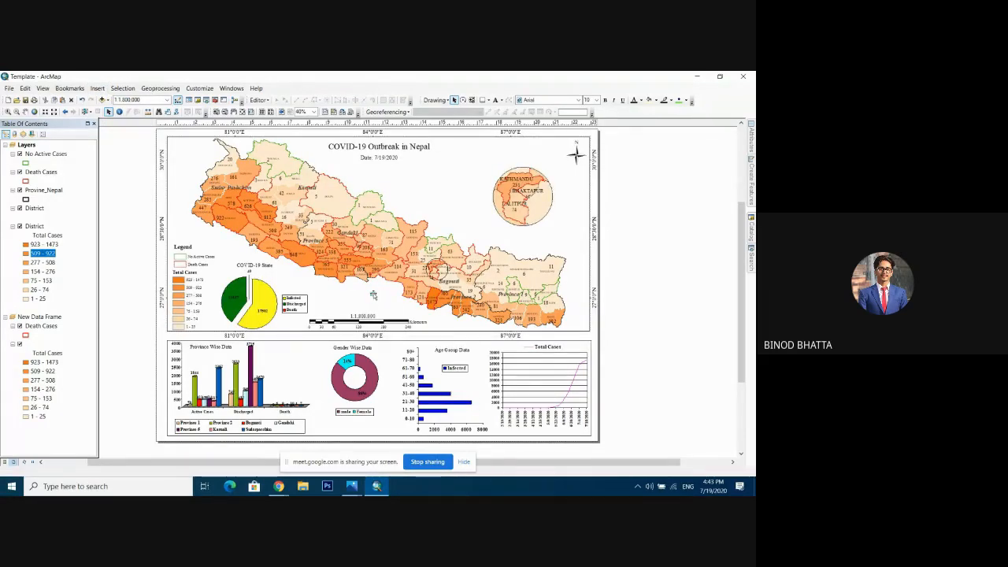
{"action": "left_click", "coordinate": [373, 295]}
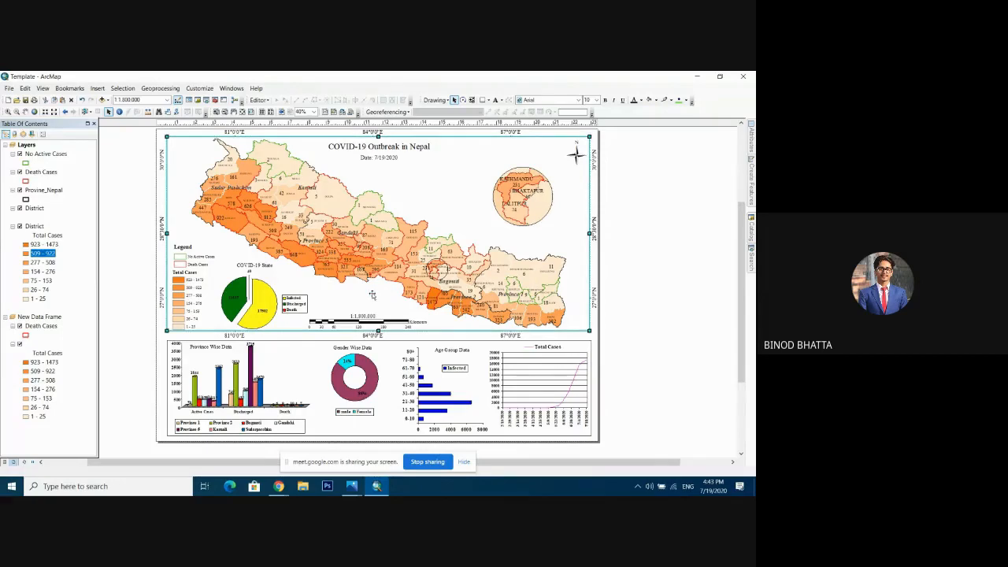
{"action": "left_click", "coordinate": [616, 253]}
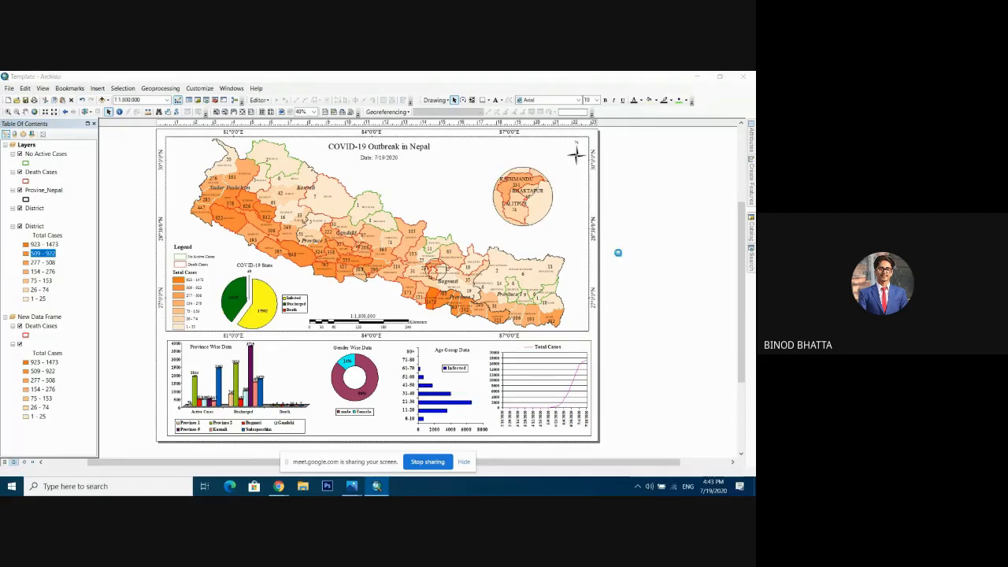
Step: Format the India label in italic Times New Roman at size 14
{"action": "double_click", "coordinate": [618, 253]}
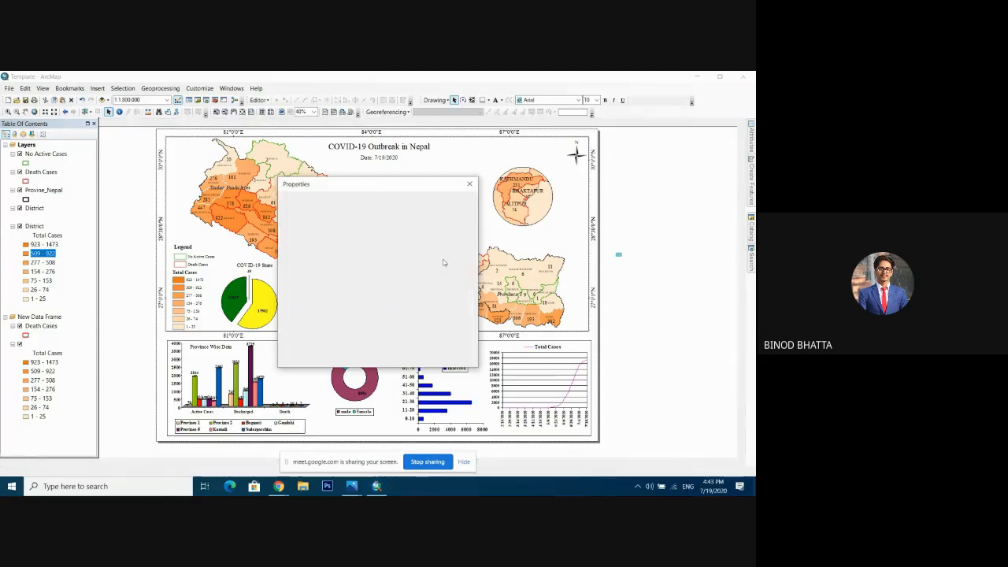
{"action": "left_click", "coordinate": [629, 230]}
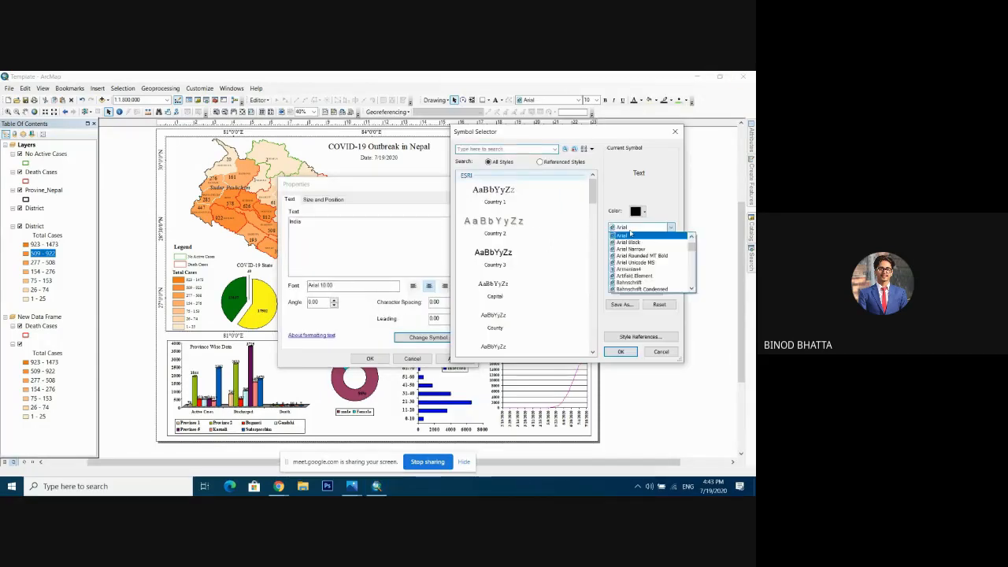
{"action": "type", "text": "ti"}
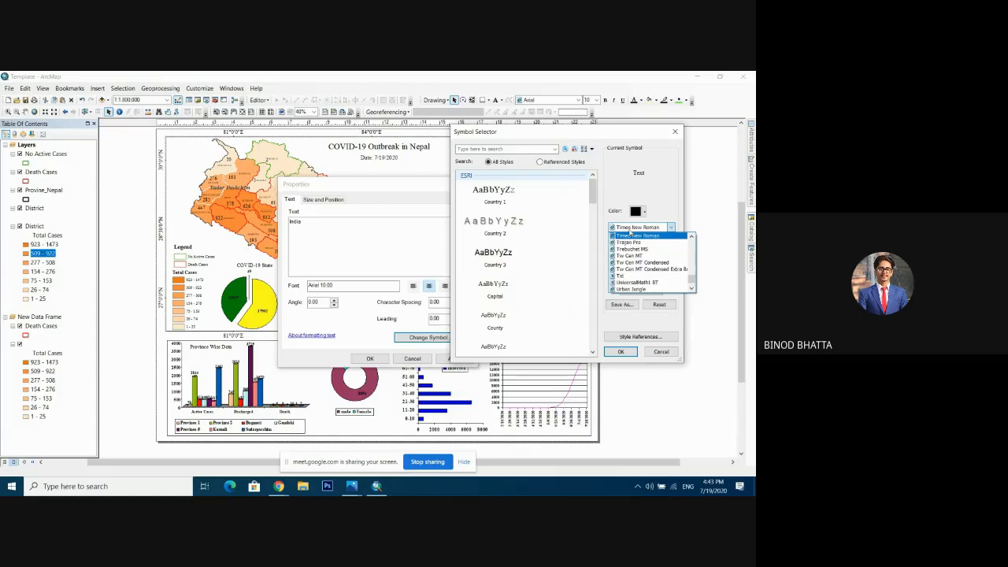
{"action": "left_click", "coordinate": [630, 235]}
{"action": "left_click", "coordinate": [645, 260]}
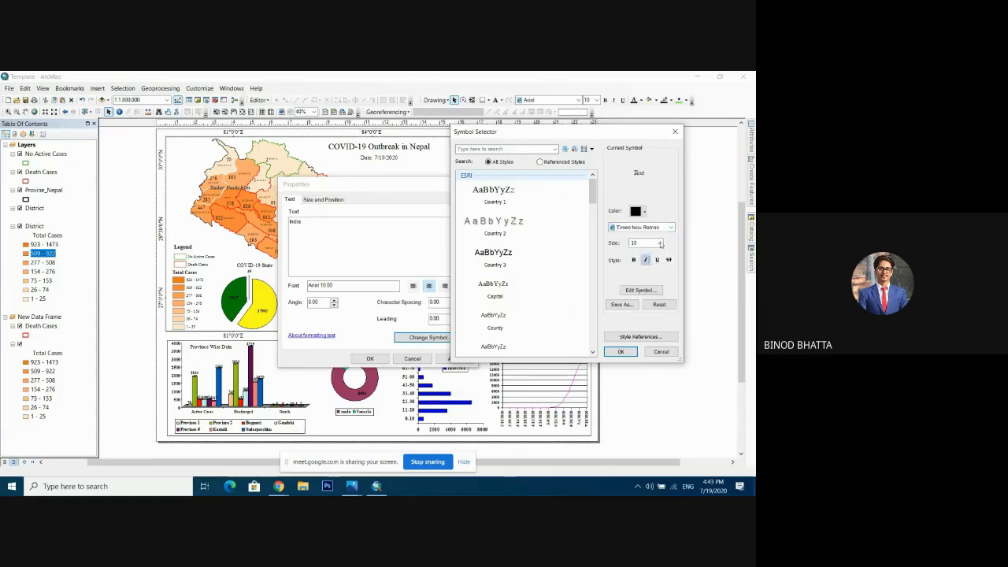
{"action": "left_click", "coordinate": [659, 243]}
{"action": "left_click", "coordinate": [644, 272]}
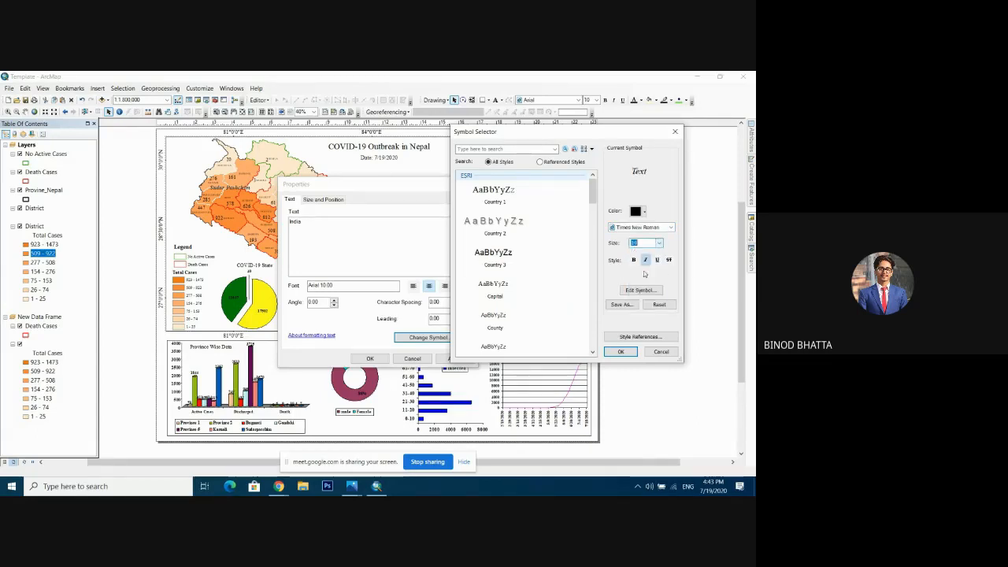
{"action": "left_click", "coordinate": [620, 352]}
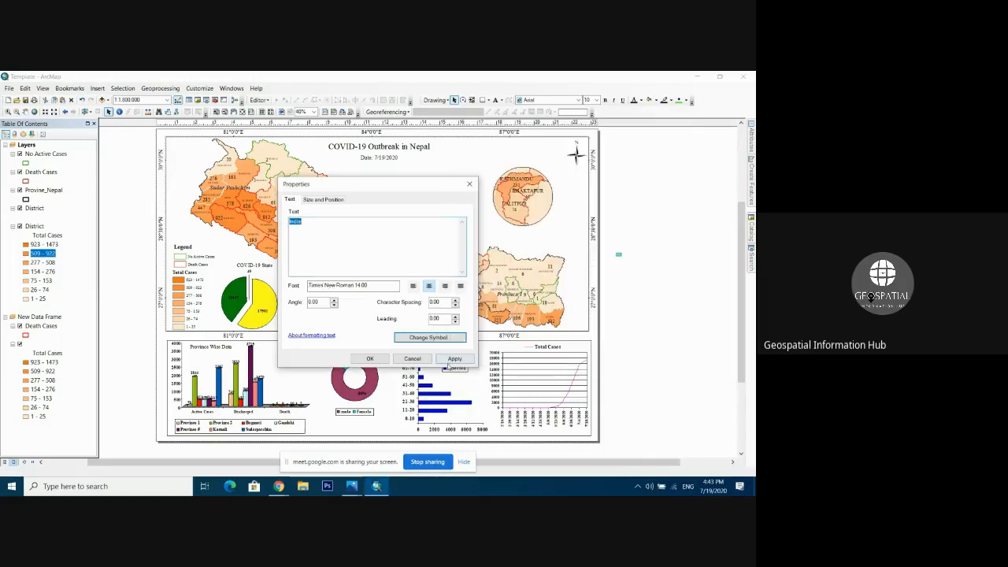
{"action": "left_click", "coordinate": [449, 362]}
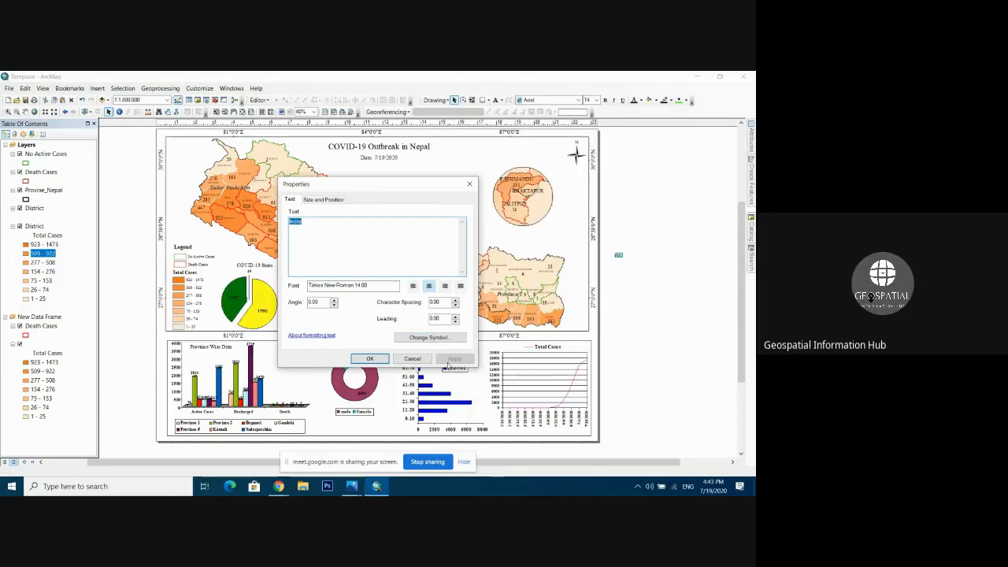
Step: Increase the India label's font size to 18 and close its properties
{"action": "left_click", "coordinate": [443, 338]}
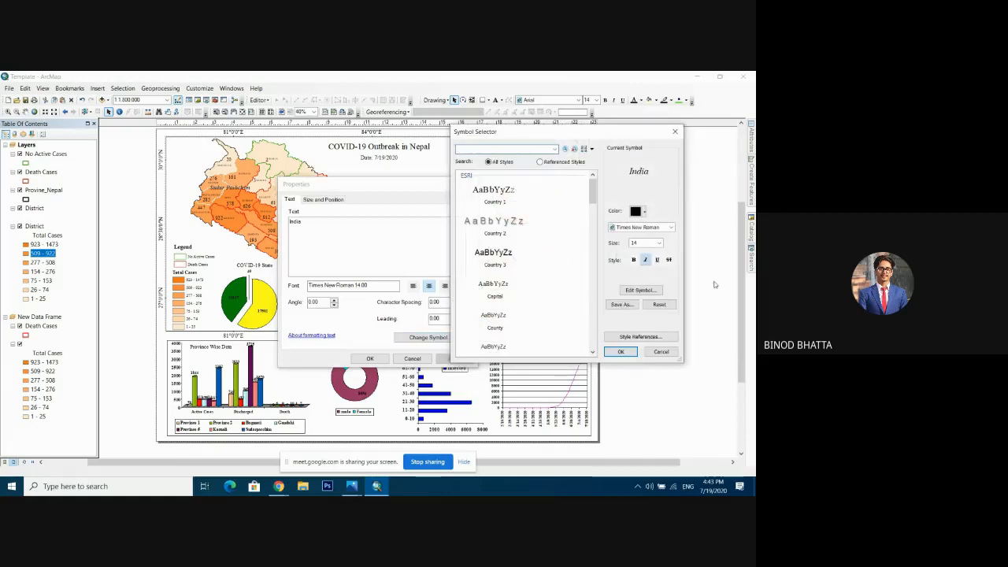
{"action": "left_click", "coordinate": [660, 243]}
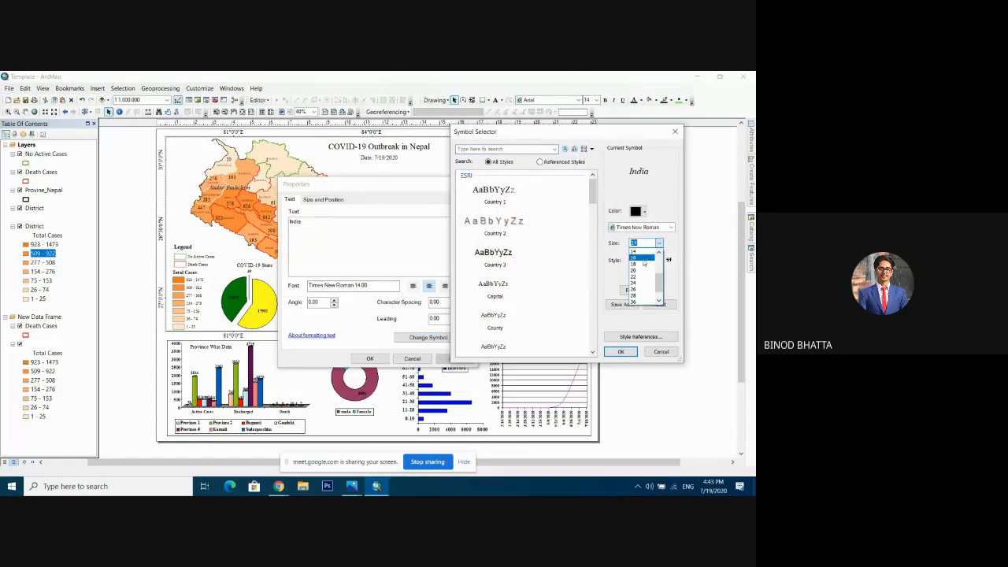
{"action": "left_click", "coordinate": [643, 263]}
{"action": "left_click", "coordinate": [620, 351]}
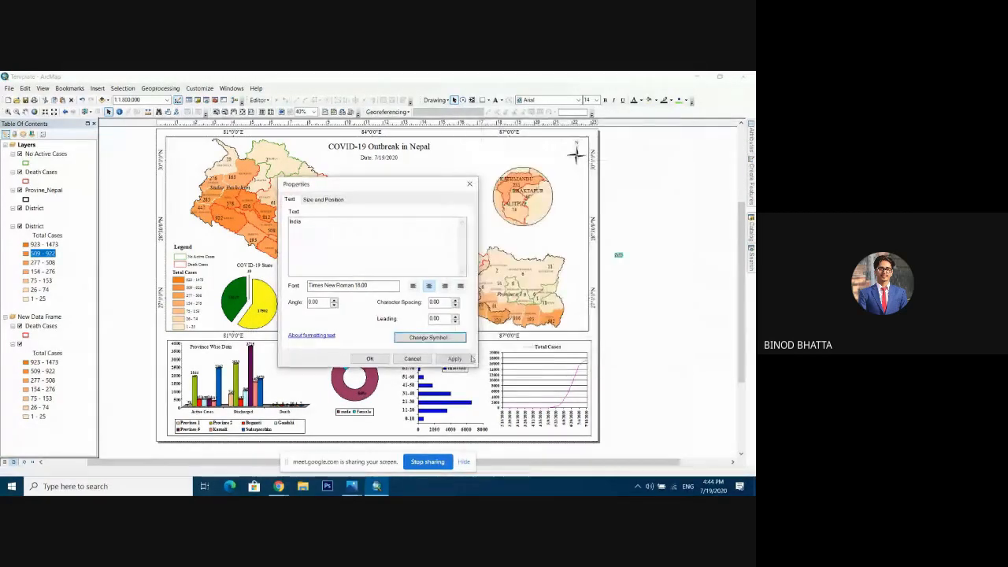
{"action": "left_click", "coordinate": [456, 359]}
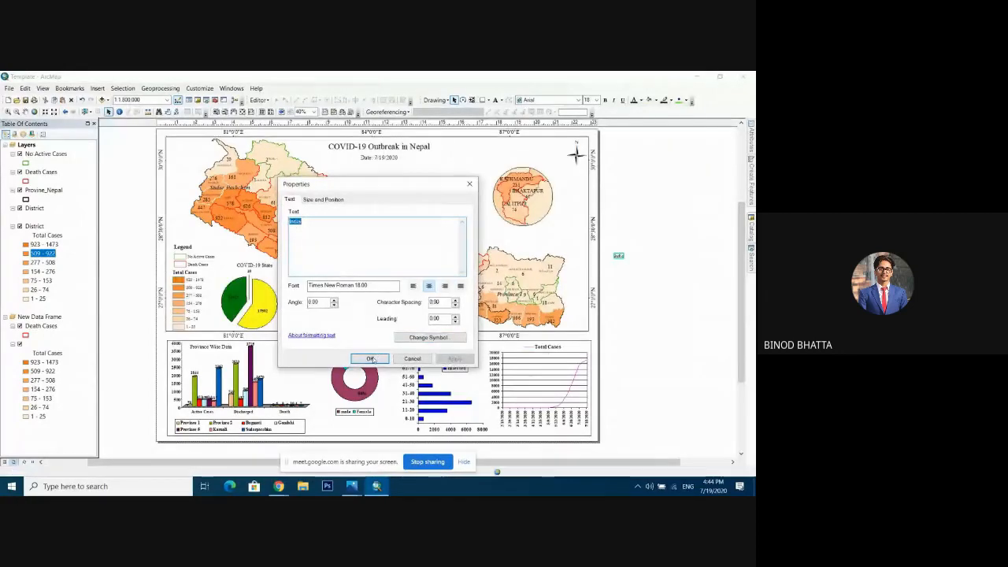
{"action": "left_click", "coordinate": [369, 359]}
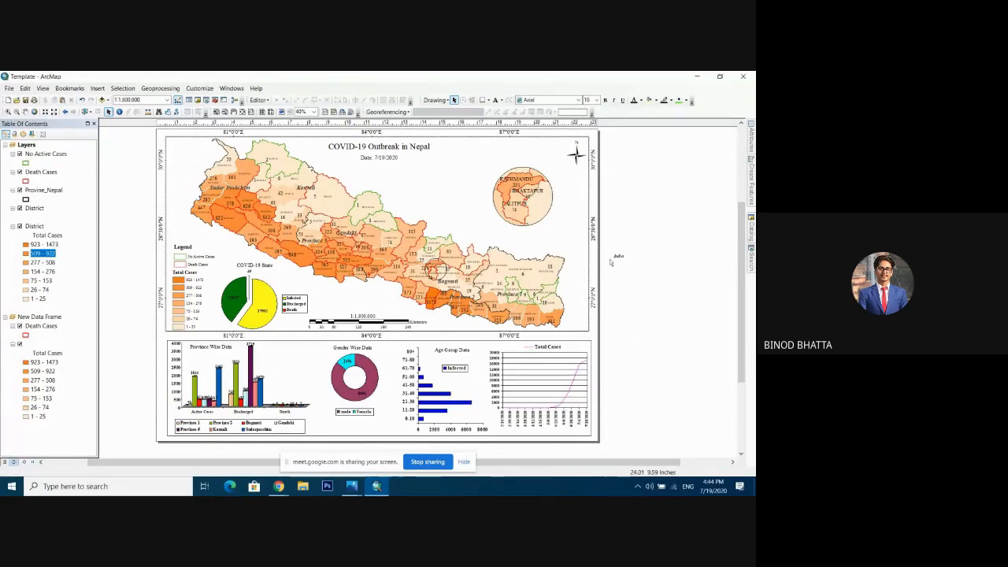
Step: Place copies of the India label beside Nepal's western and eastern borders, keeping the original outside the page
{"action": "left_click", "coordinate": [616, 257]}
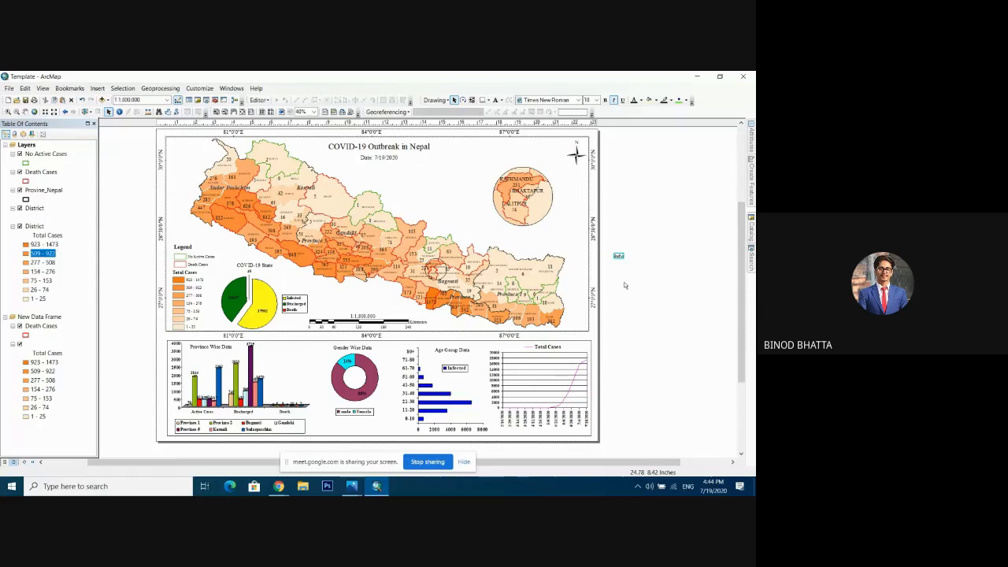
{"action": "key", "text": "Delete"}
{"action": "left_click_drag", "start_coordinate": [622, 263], "coordinate": [569, 293]}
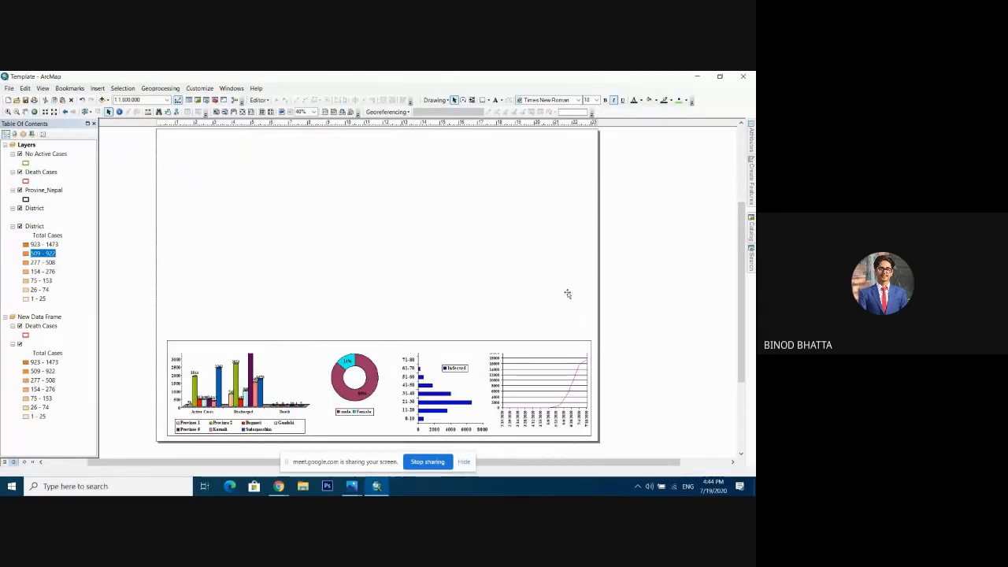
{"action": "left_click", "coordinate": [628, 272]}
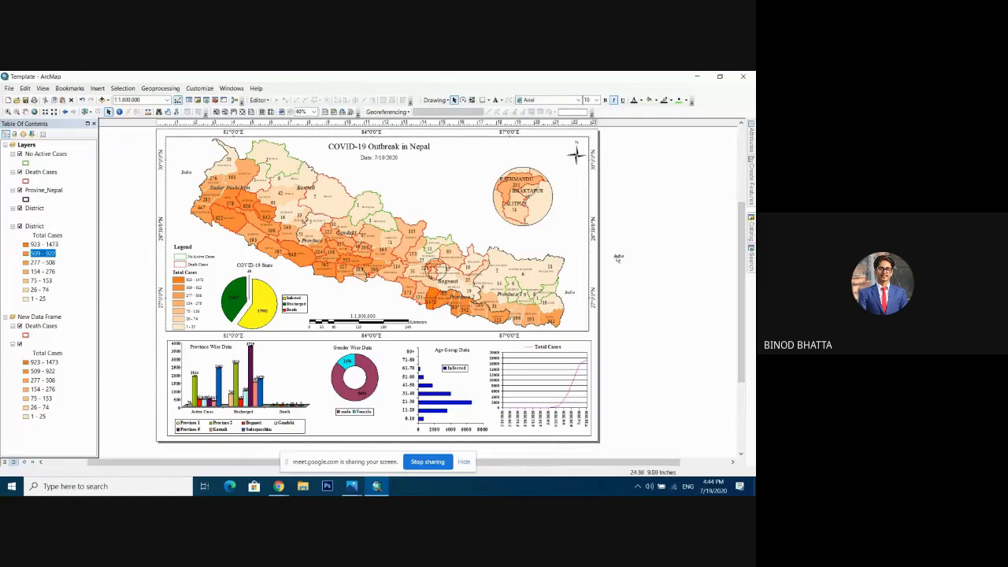
Step: Place another copy of the India label below Nepal's southern border, above the scale bar
{"action": "left_click", "coordinate": [619, 256]}
{"action": "key", "text": "Delete"}
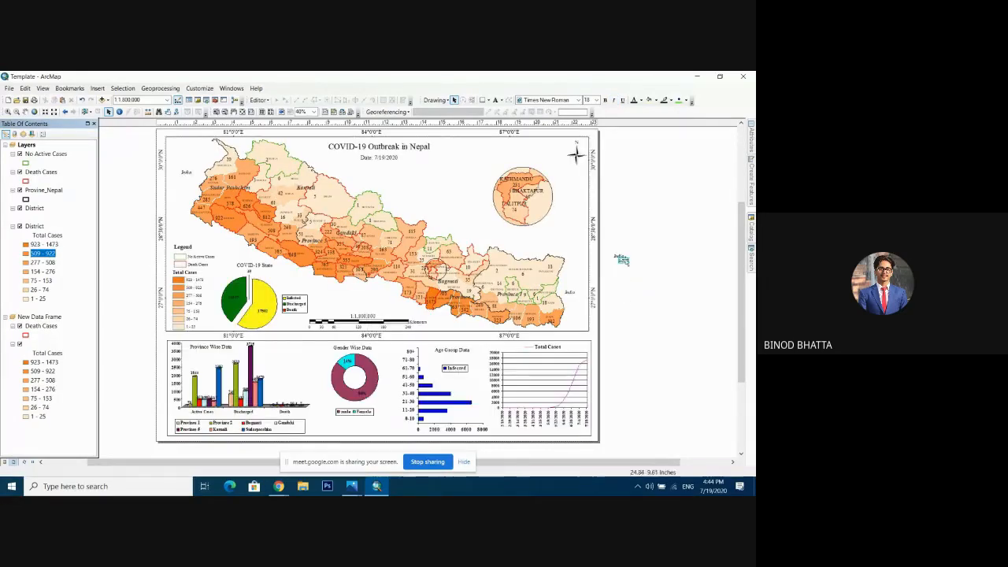
{"action": "left_click_drag", "start_coordinate": [623, 260], "coordinate": [379, 294]}
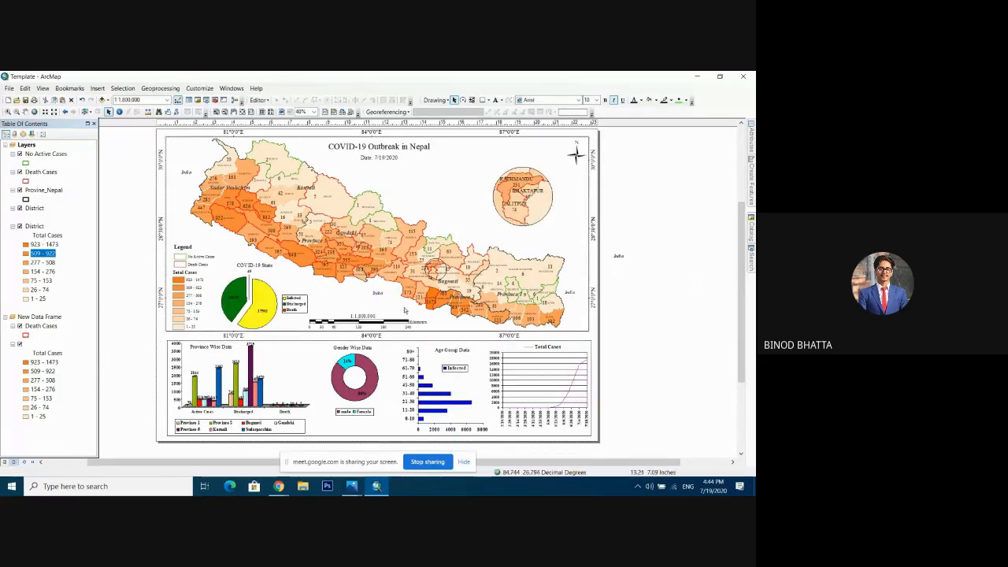
{"action": "left_click", "coordinate": [378, 293]}
{"action": "left_click_drag", "start_coordinate": [377, 293], "coordinate": [423, 279]}
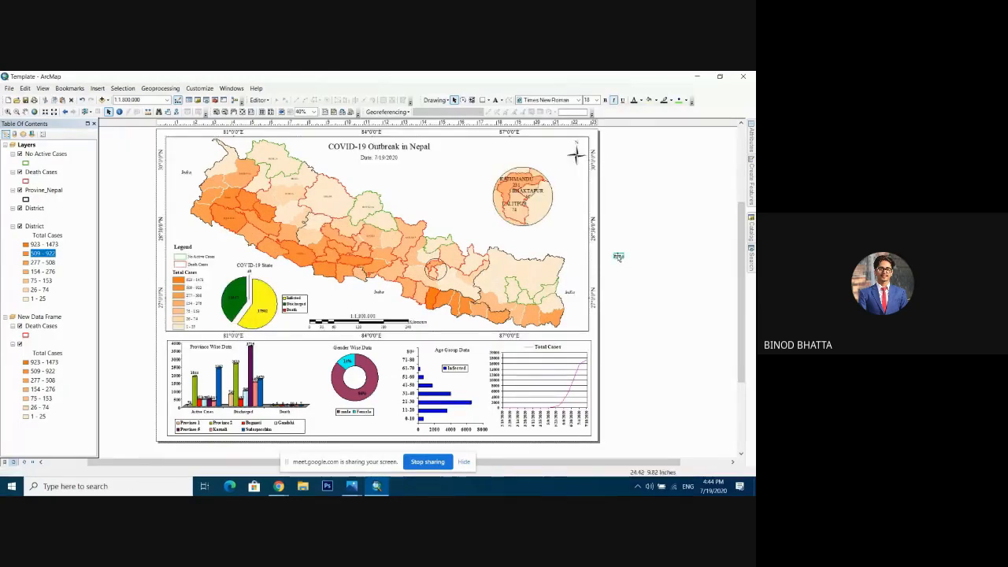
Step: Change the India label outside the page to "China" and place it above Nepal's northern border
{"action": "double_click", "coordinate": [618, 256]}
{"action": "type", "text": "Ch"}
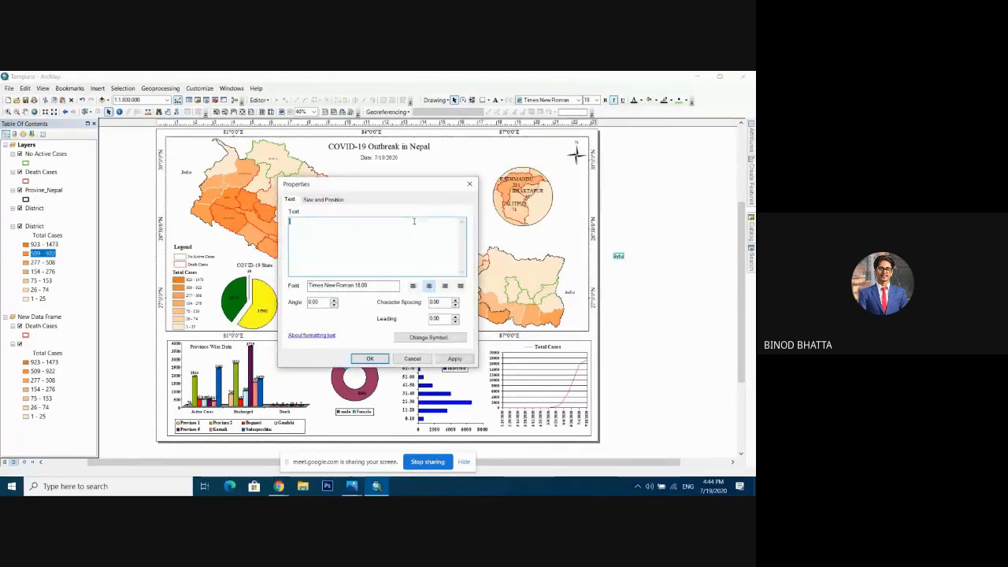
{"action": "type", "text": "ina"}
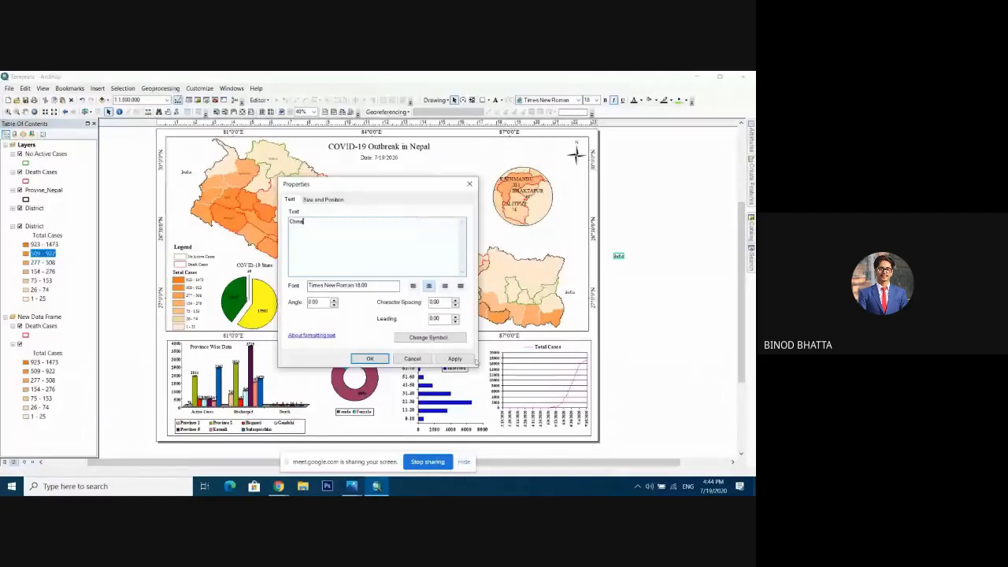
{"action": "left_click", "coordinate": [375, 360]}
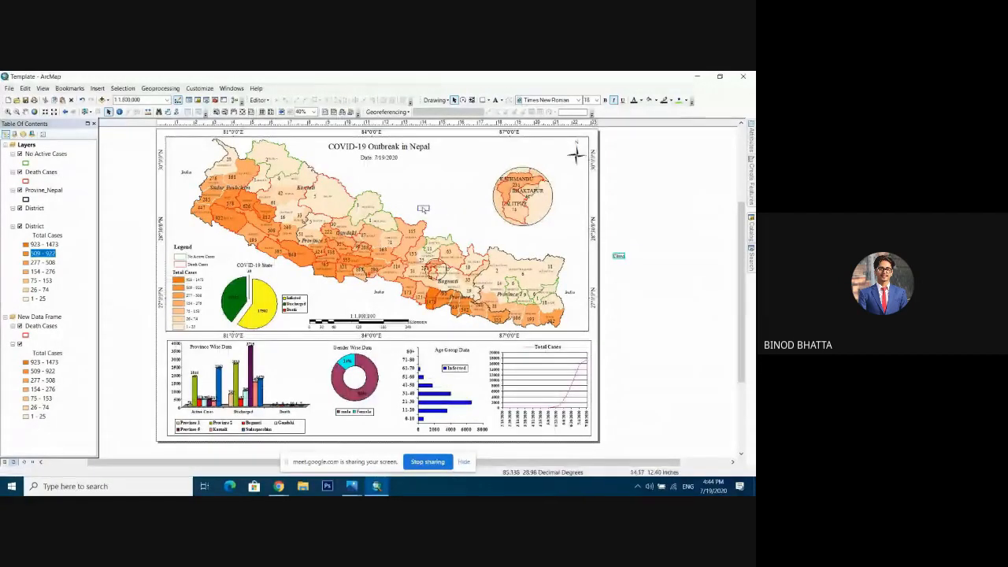
{"action": "left_click_drag", "start_coordinate": [423, 209], "coordinate": [415, 210]}
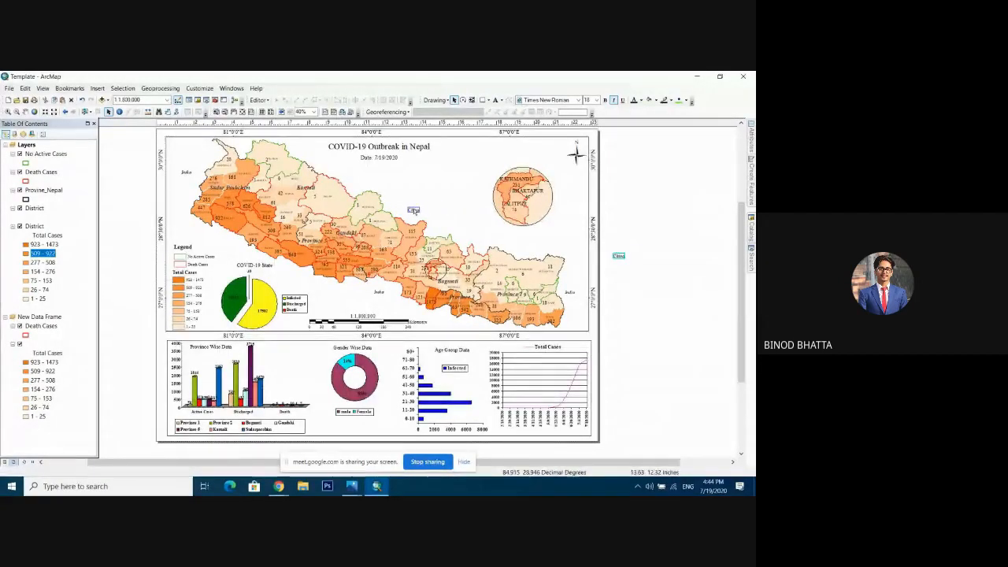
{"action": "left_click", "coordinate": [689, 242]}
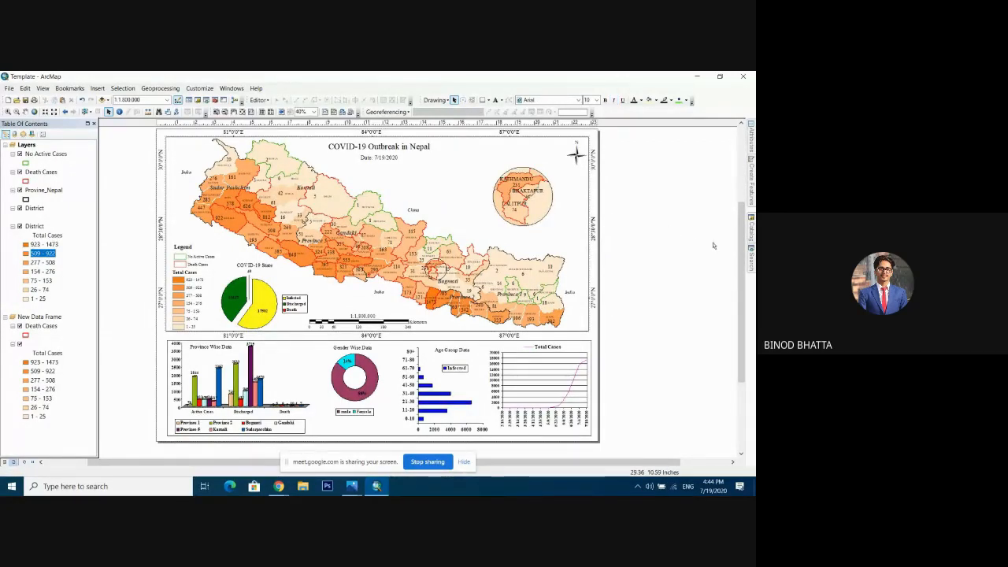
{"action": "left_click_drag", "start_coordinate": [741, 265], "coordinate": [742, 263]}
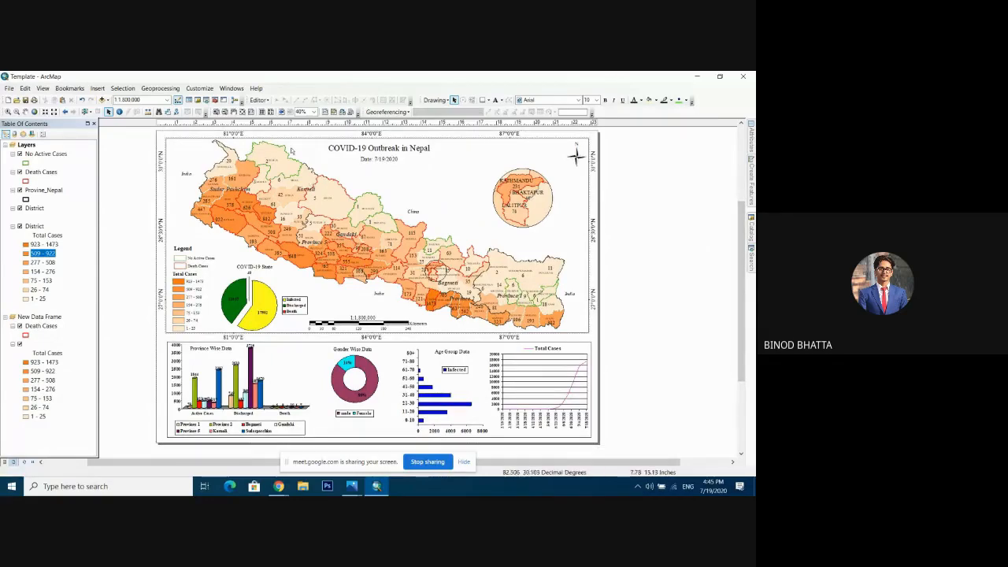
Step: Insert a new text element in the blank area beside the page and open its properties
{"action": "left_click", "coordinate": [97, 89]}
{"action": "left_click", "coordinate": [114, 122]}
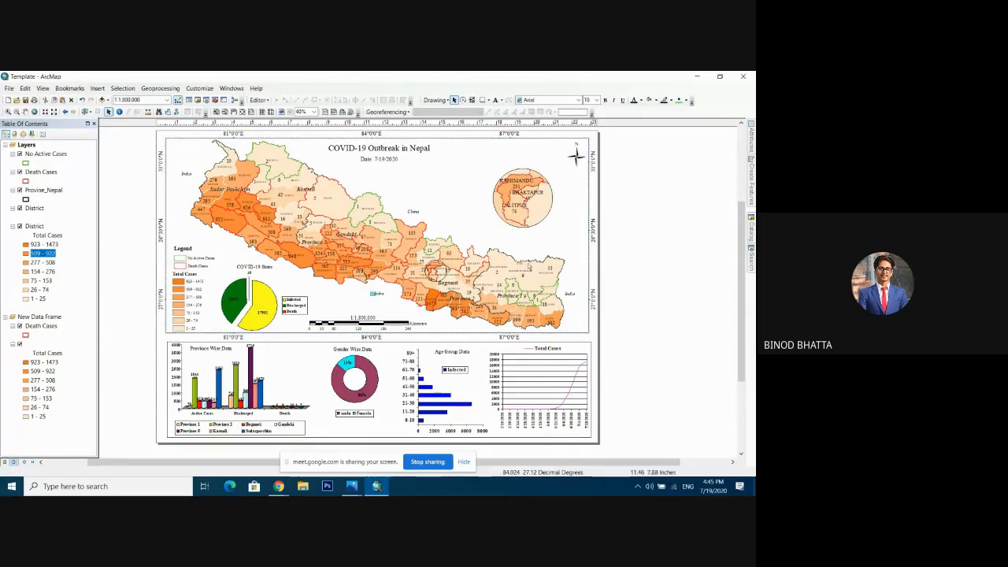
{"action": "left_click", "coordinate": [628, 254]}
{"action": "double_click", "coordinate": [627, 250]}
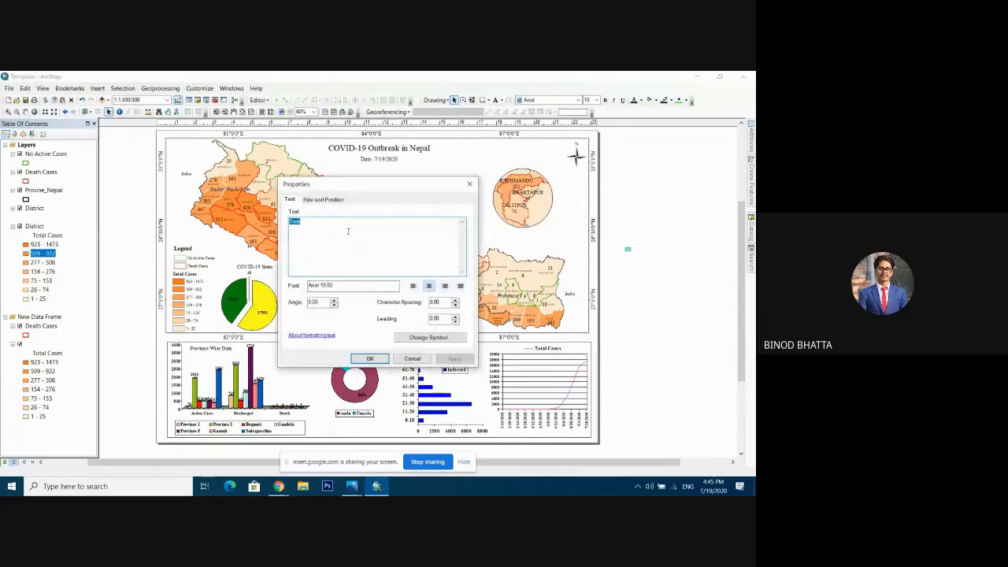
Step: Try to replace the placeholder text with a source note reading "Data: Ministry of Health and population" and "Survey Department" on two lines
{"action": "key", "text": "BackSpace"}
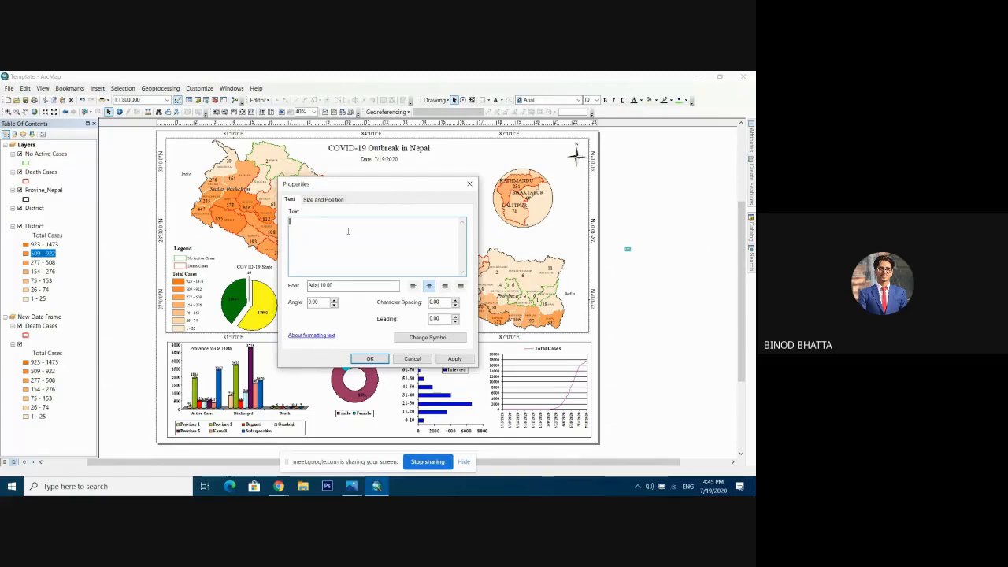
{"action": "type", "text": "Data:"}
{"action": "type", "text": "Ministry of"}
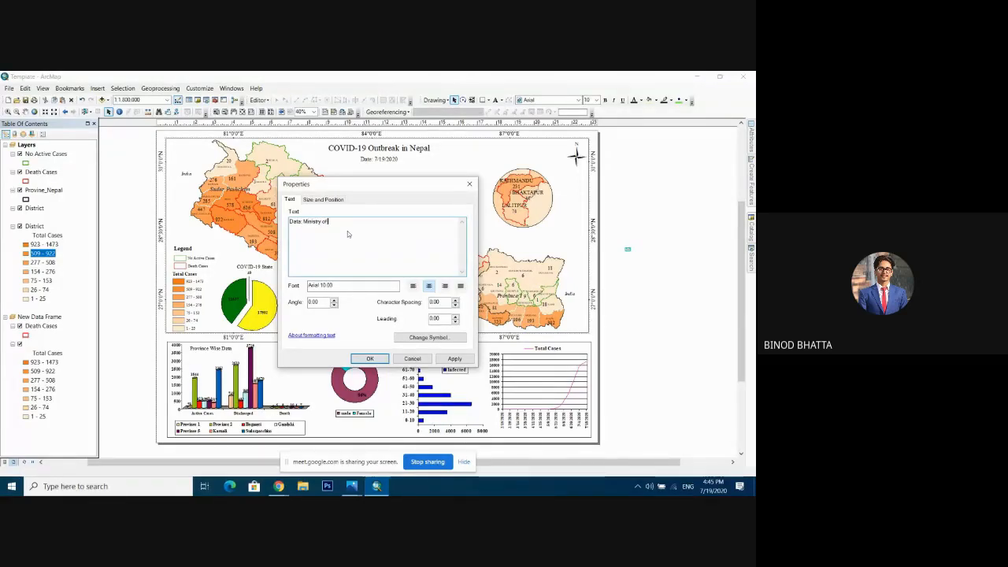
{"action": "type", "text": " Heal"}
{"action": "type", "text": "th and"}
{"action": "type", "text": "Surve"}
{"action": "type", "text": "y Depa"}
{"action": "type", "text": "rtment"}
{"action": "left_click", "coordinate": [299, 227]}
{"action": "type", "text": "Ma"}
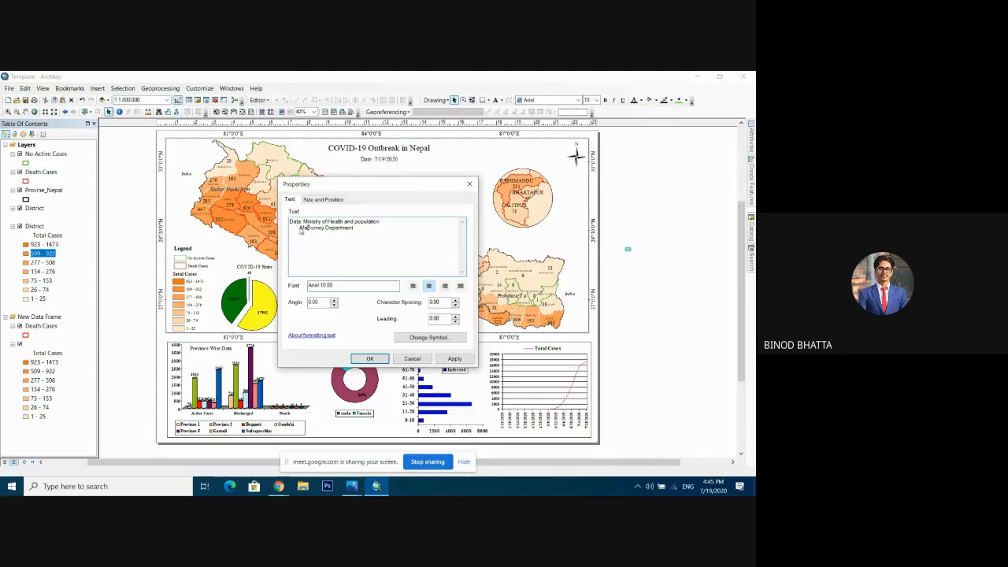
{"action": "key", "text": "BackSpace"}
{"action": "key", "text": "BackSpace"}
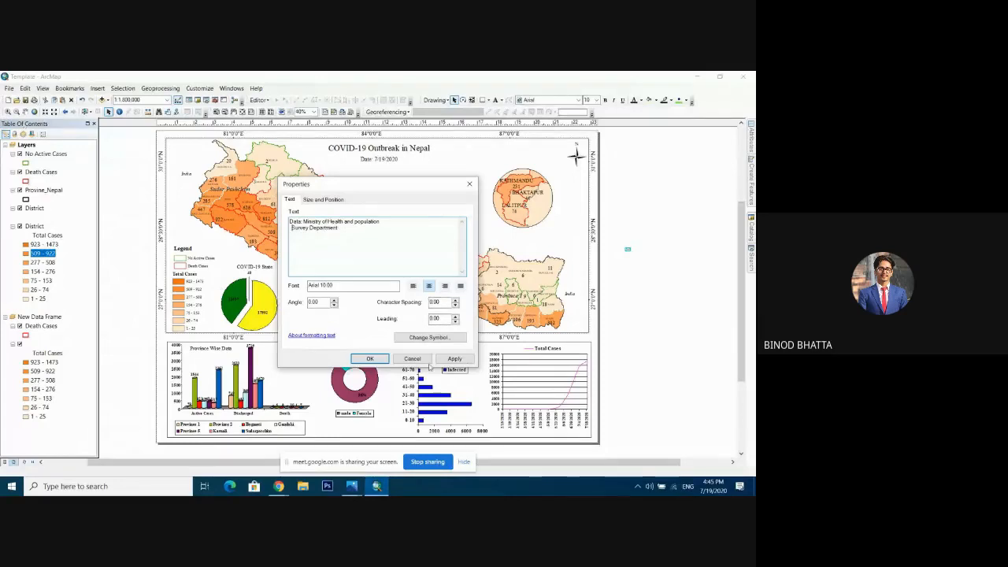
{"action": "left_click", "coordinate": [412, 359]}
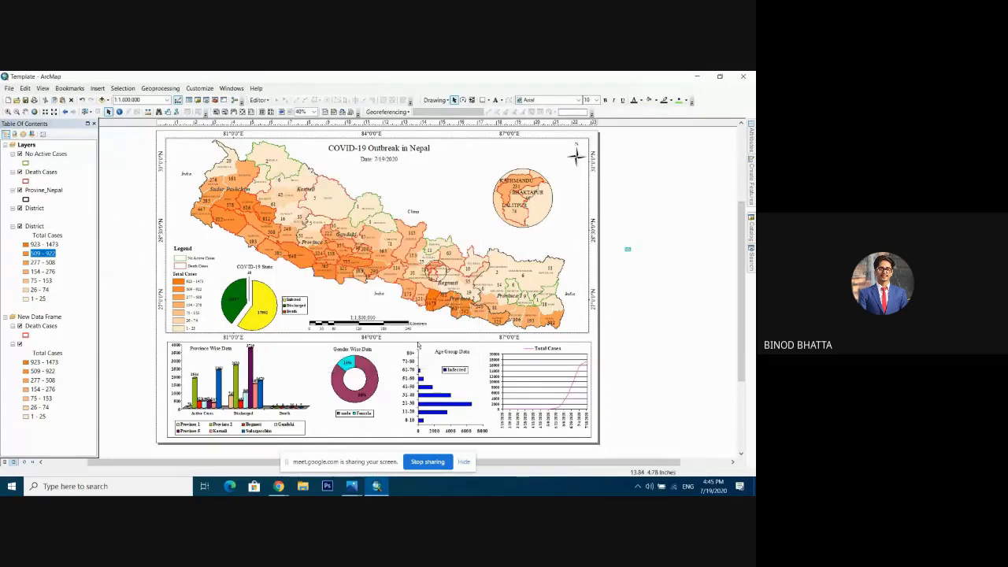
Step: Open the map document Template_7_18_2020 from the Online_Training_Thematic_Mapping folder
{"action": "left_click", "coordinate": [8, 88]}
{"action": "left_click", "coordinate": [23, 111]}
{"action": "double_click", "coordinate": [323, 228]}
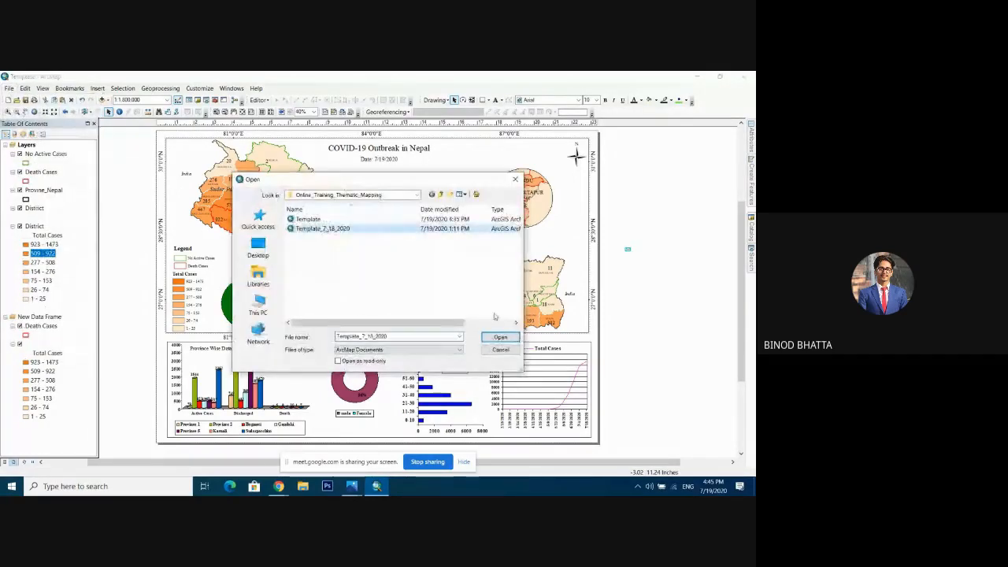
{"action": "left_click", "coordinate": [345, 302]}
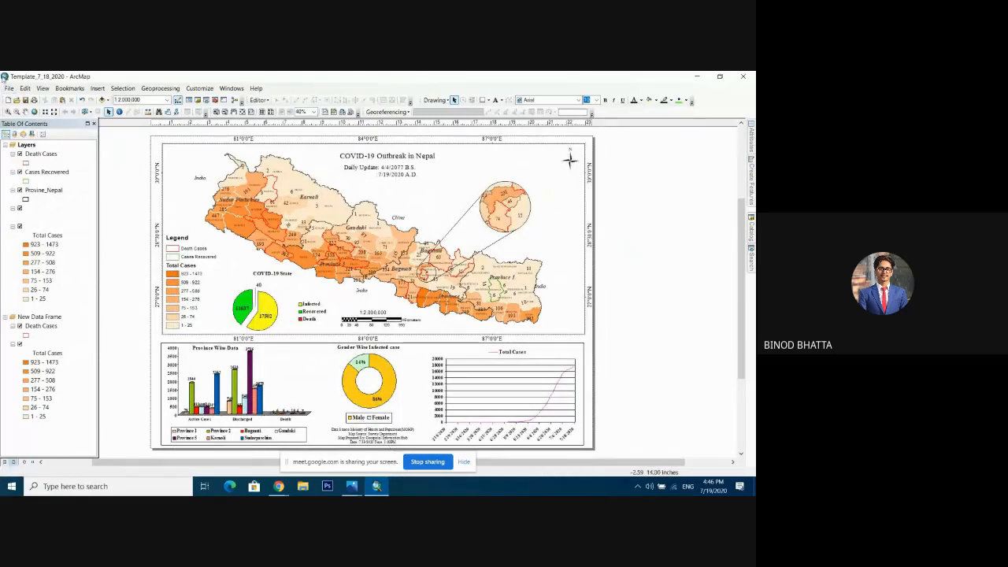
{"action": "left_click", "coordinate": [9, 88]}
{"action": "left_click", "coordinate": [30, 100]}
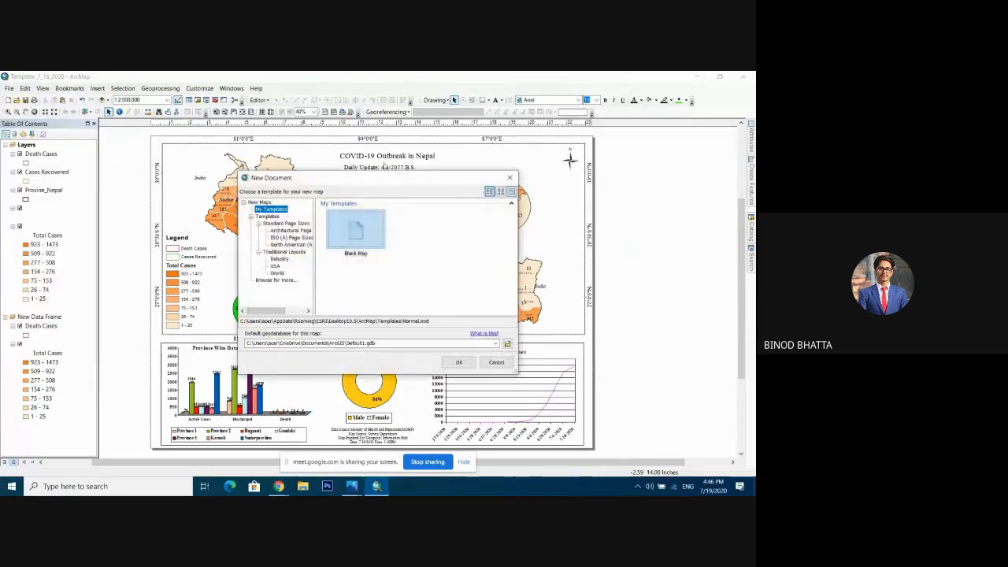
{"action": "key", "text": "Escape"}
Step: Open the map document Template from the Online_Training_Thematic_Mapping folder
{"action": "left_click", "coordinate": [9, 88]}
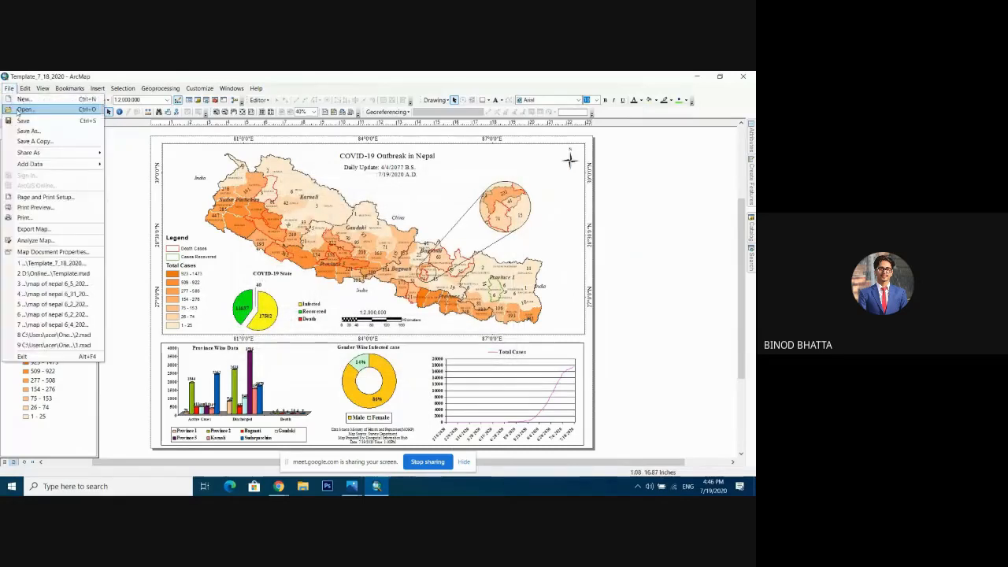
{"action": "left_click", "coordinate": [30, 111]}
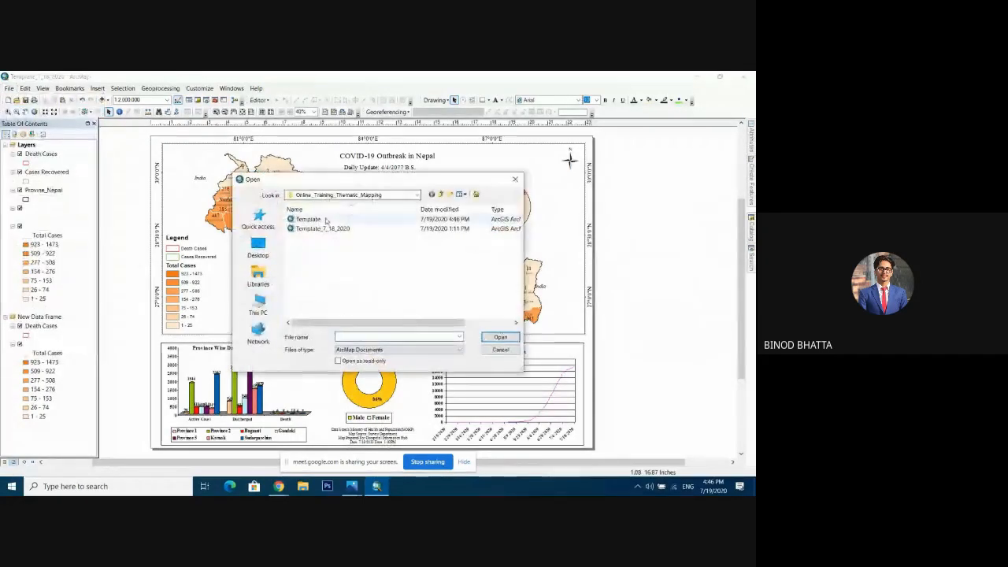
{"action": "left_click", "coordinate": [308, 219]}
{"action": "left_click", "coordinate": [499, 336]}
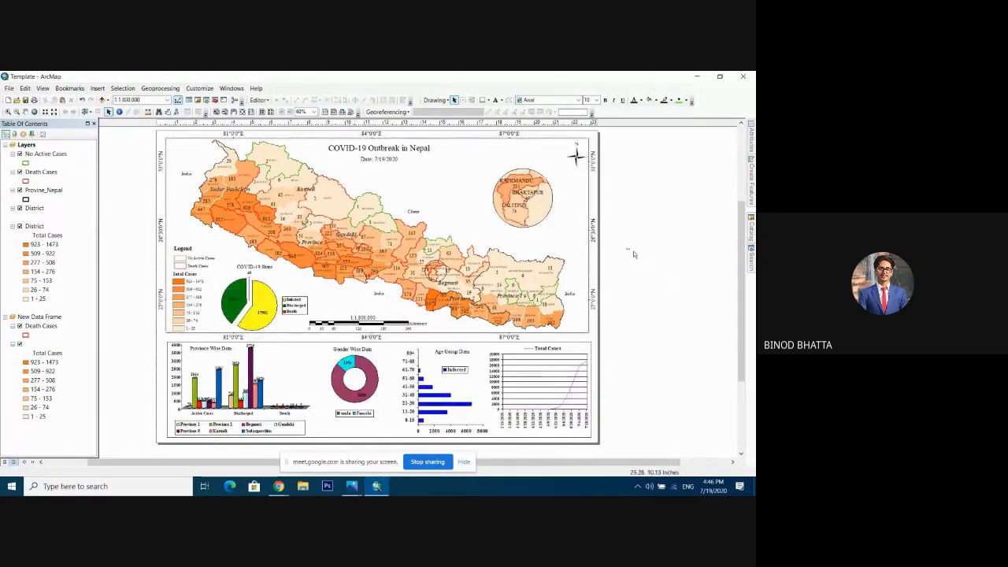
Step: Enter "Data Source: Ministry of Health and Population" and "Map Source: Survey Deapartment" on two lines in the text element beside the page
{"action": "left_click", "coordinate": [627, 249]}
{"action": "double_click", "coordinate": [627, 249]}
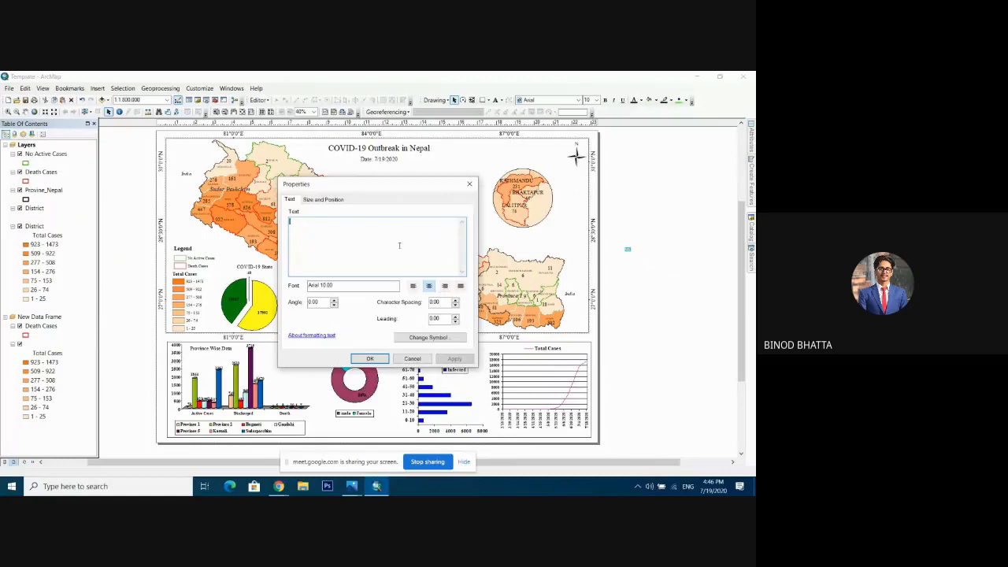
{"action": "type", "text": "Data Source: Minist"}
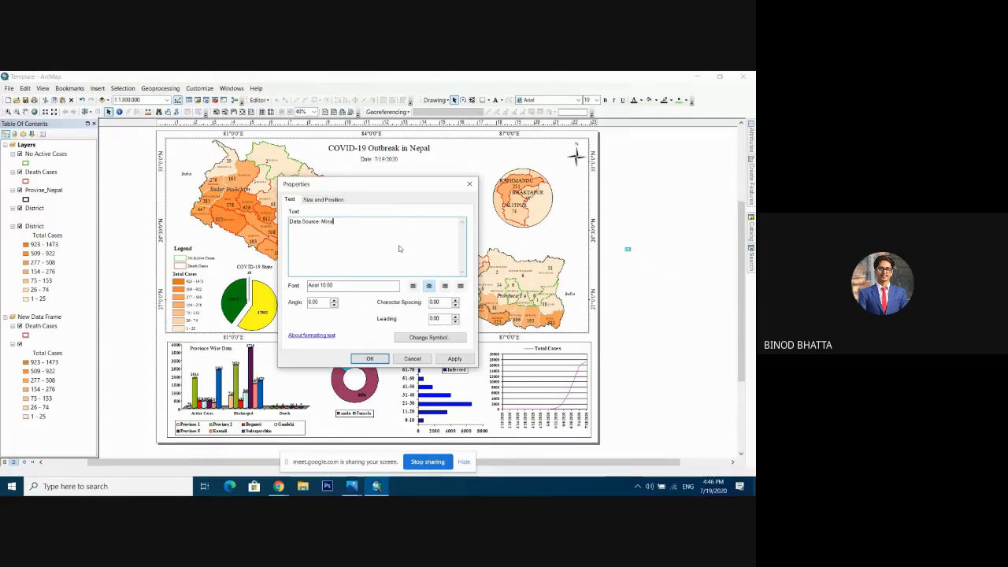
{"action": "type", "text": "ry of Health and Popula"}
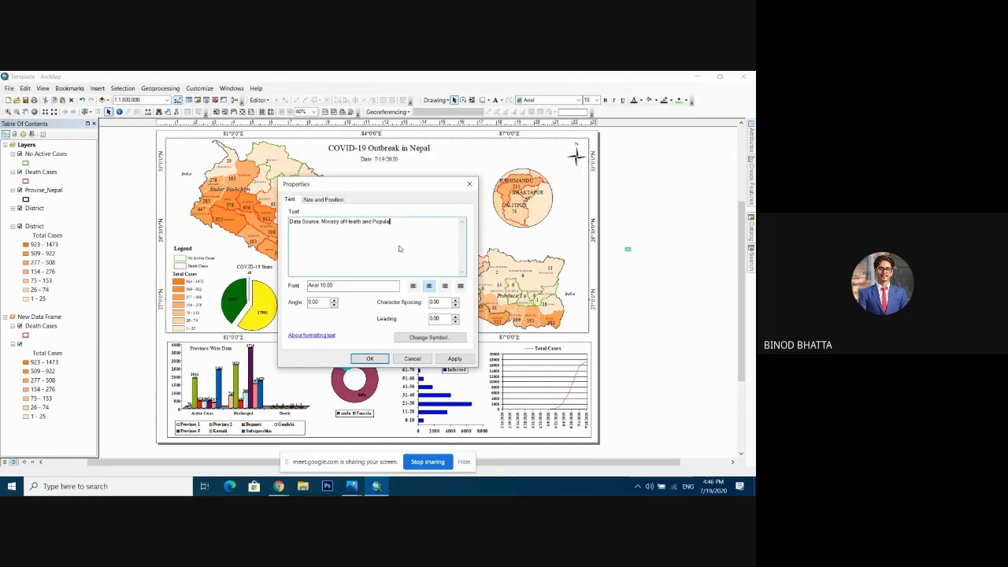
{"action": "type", "text": "tion"}
{"action": "key", "text": "Return"}
{"action": "type", "text": "Map Source: Survey De"}
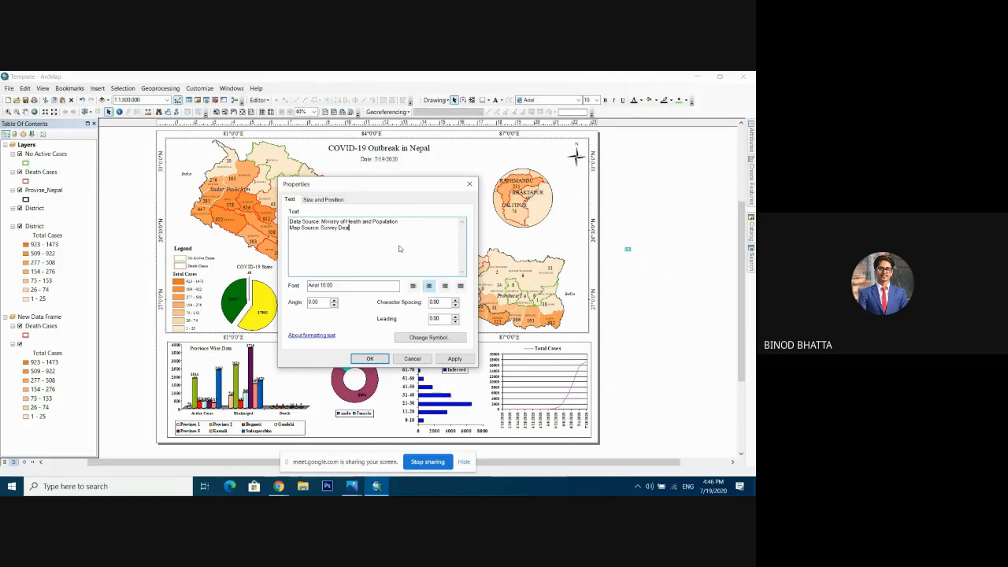
{"action": "type", "text": "apartment "}
Step: Add the lines "Prepared By: Geospatial Information Hub" and "Date: 7/19/2020 Time: 4:47" to the source note
{"action": "type", "text": "Prepared By"}
{"action": "key", "text": "BackSpace"}
{"action": "type", "text": ": geo"}
{"action": "key", "text": "BackSpace"}
{"action": "key", "text": "BackSpace"}
{"action": "key", "text": "BackSpace"}
{"action": "type", "text": "Geosp"}
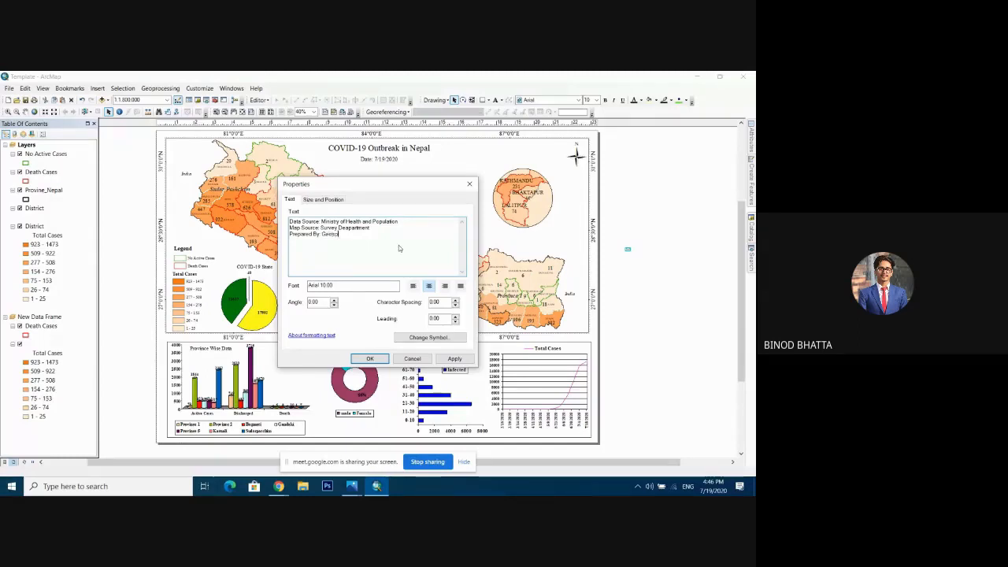
{"action": "type", "text": "atial Information Hiub"}
{"action": "key", "text": "Return"}
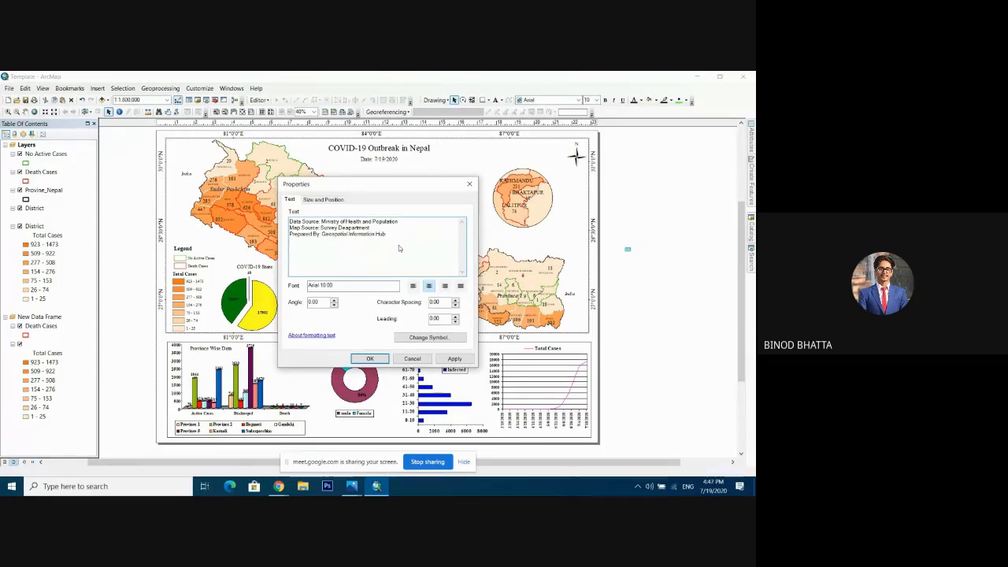
{"action": "type", "text": "Date: 7/19/2020 7ime: 4:47"}
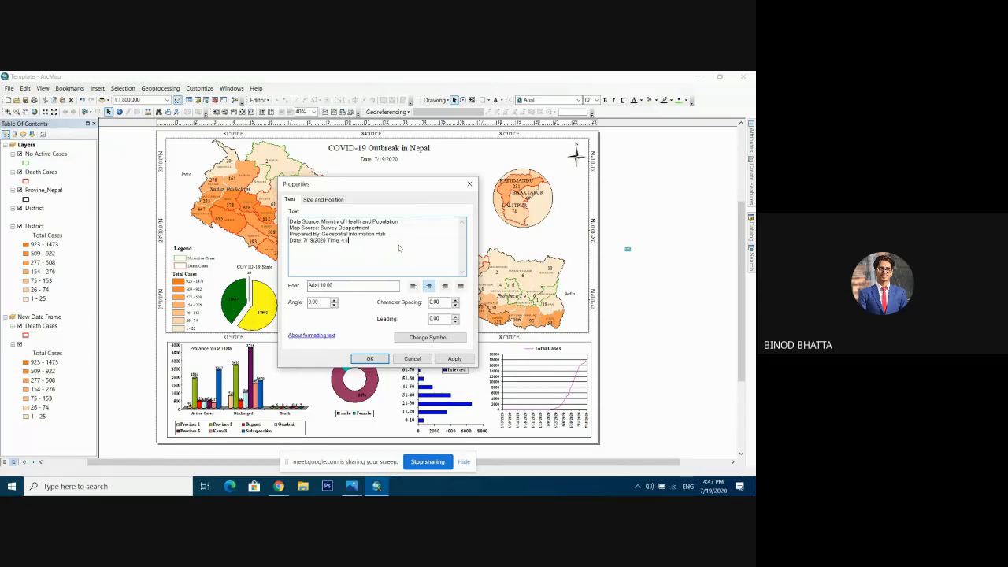
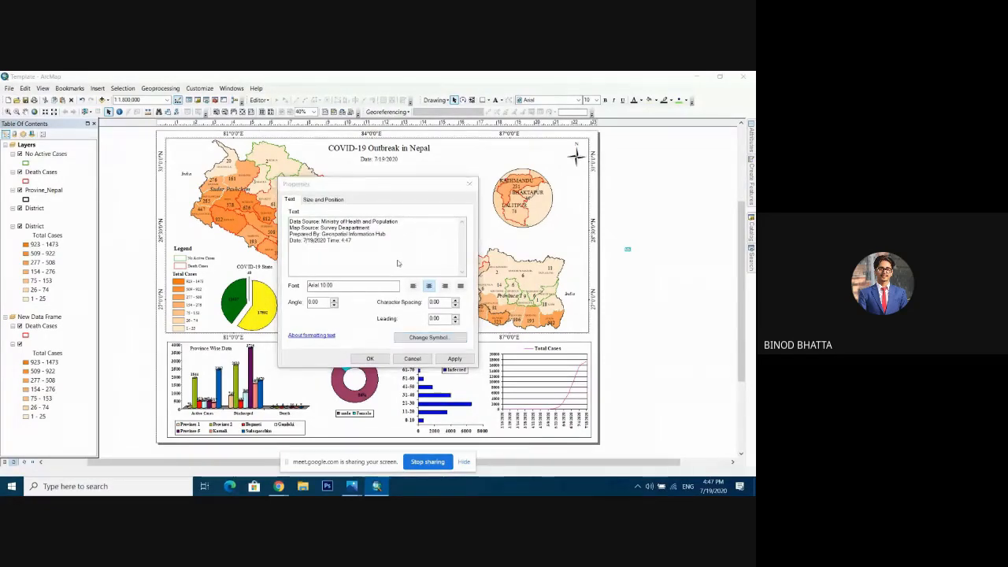
Step: Set the source note's font to Times New Roman, size 14, and apply it
{"action": "left_click", "coordinate": [428, 337]}
{"action": "left_click", "coordinate": [628, 228]}
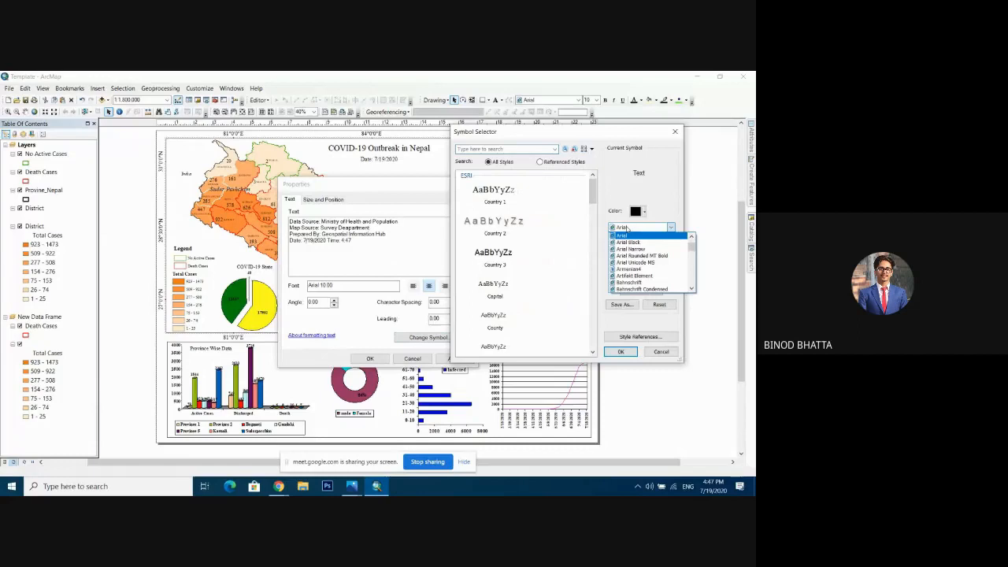
{"action": "type", "text": "ti"}
{"action": "key", "text": "Return"}
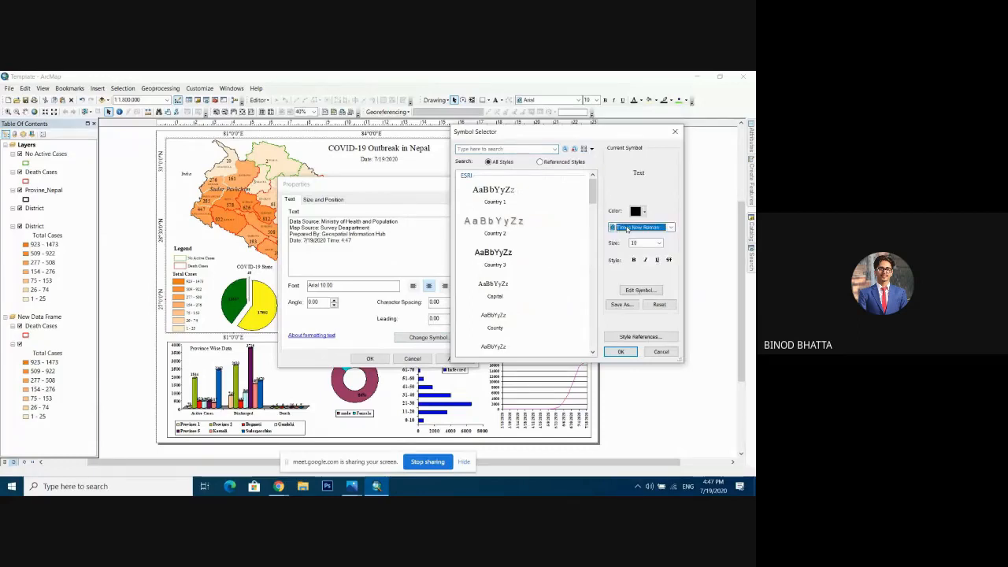
{"action": "left_click", "coordinate": [659, 244]}
{"action": "left_click", "coordinate": [642, 271]}
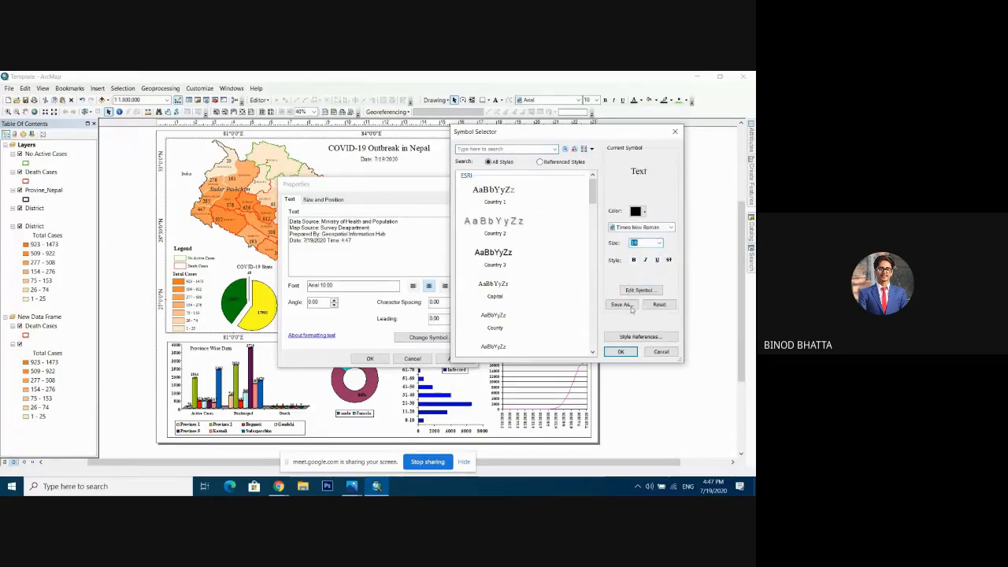
{"action": "left_click", "coordinate": [620, 351]}
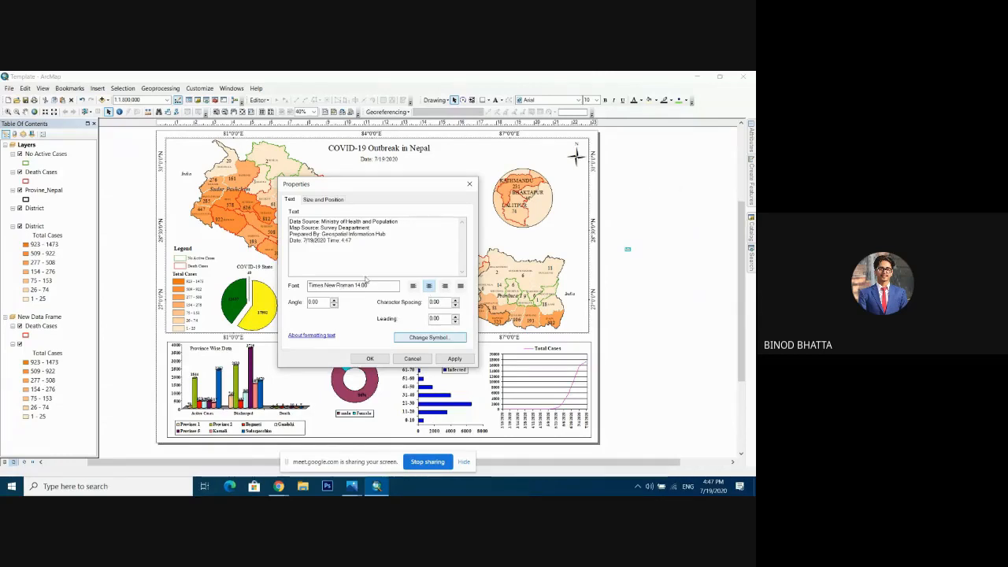
{"action": "left_click", "coordinate": [675, 131]}
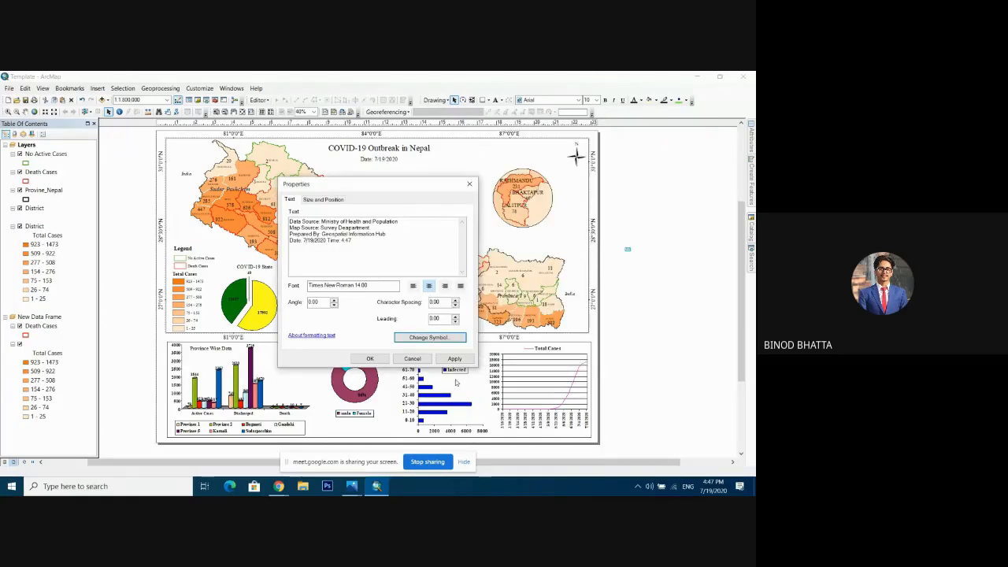
{"action": "left_click", "coordinate": [448, 358]}
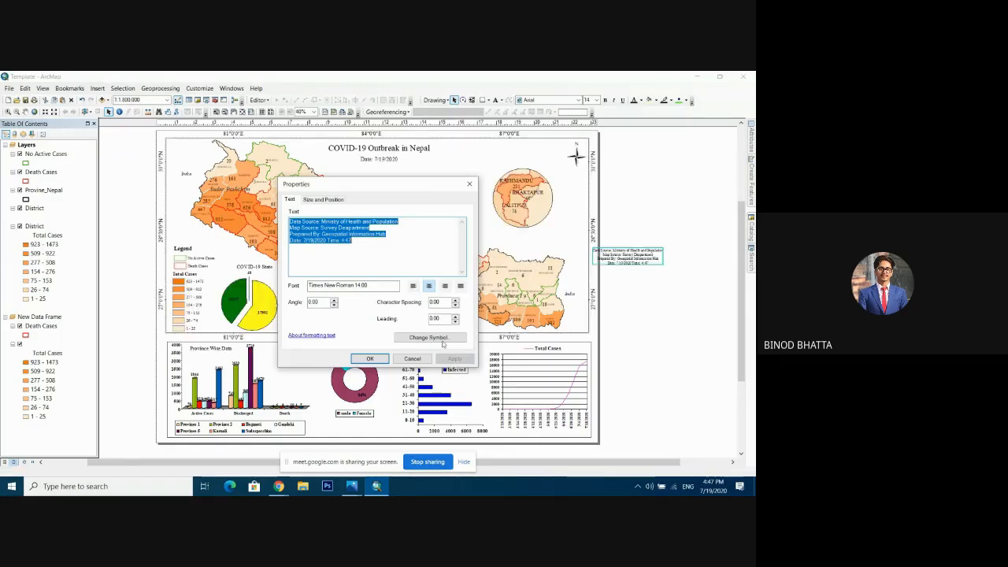
Step: Reduce the source note's font size to 12 and close its properties
{"action": "left_click", "coordinate": [440, 341]}
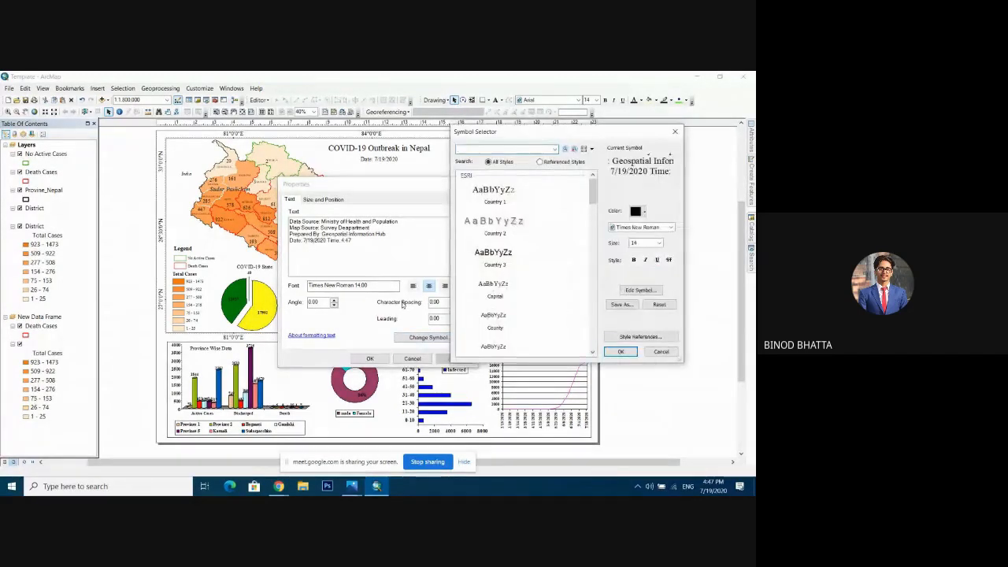
{"action": "left_click", "coordinate": [658, 242]}
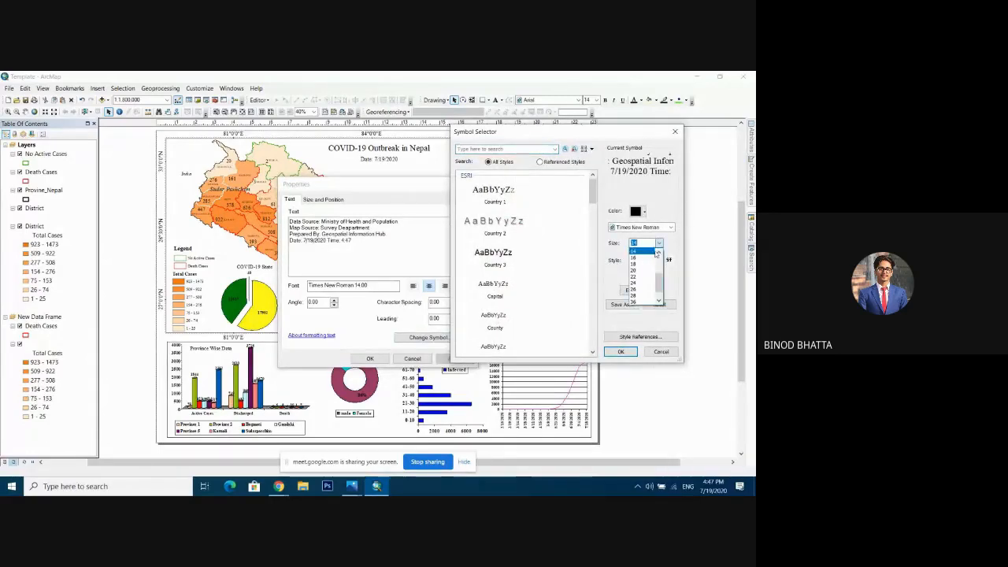
{"action": "left_click", "coordinate": [649, 254]}
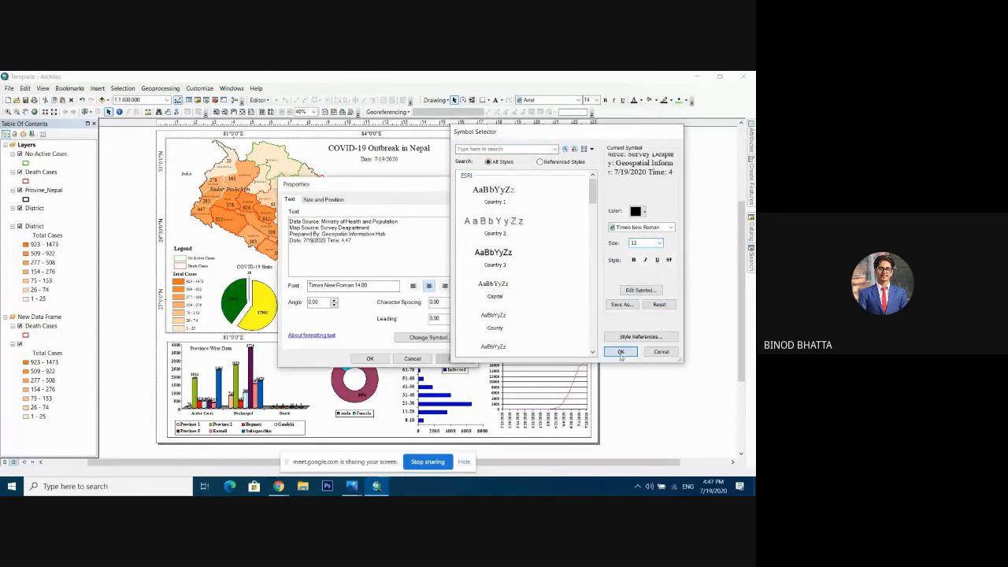
{"action": "left_click", "coordinate": [620, 351]}
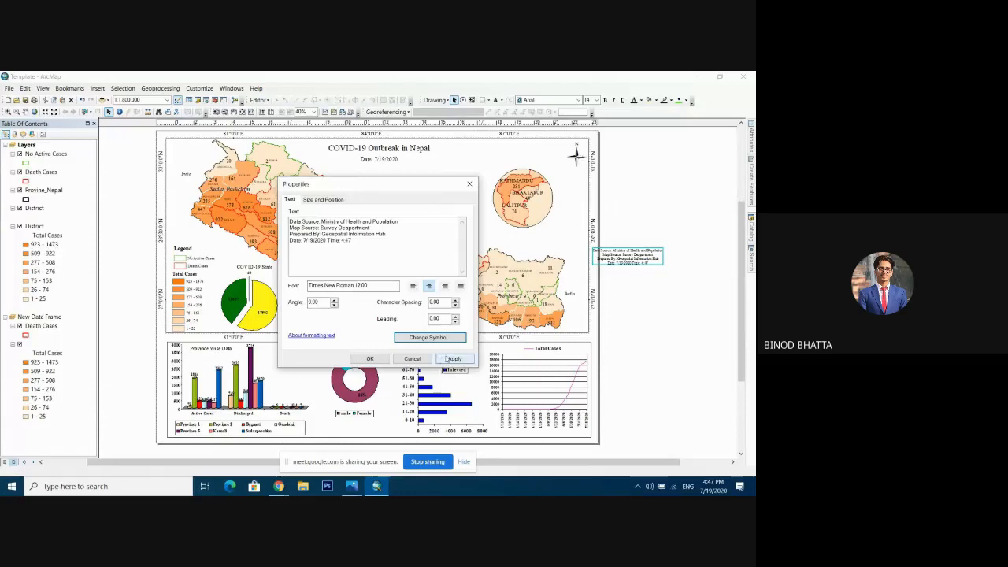
{"action": "left_click", "coordinate": [454, 359]}
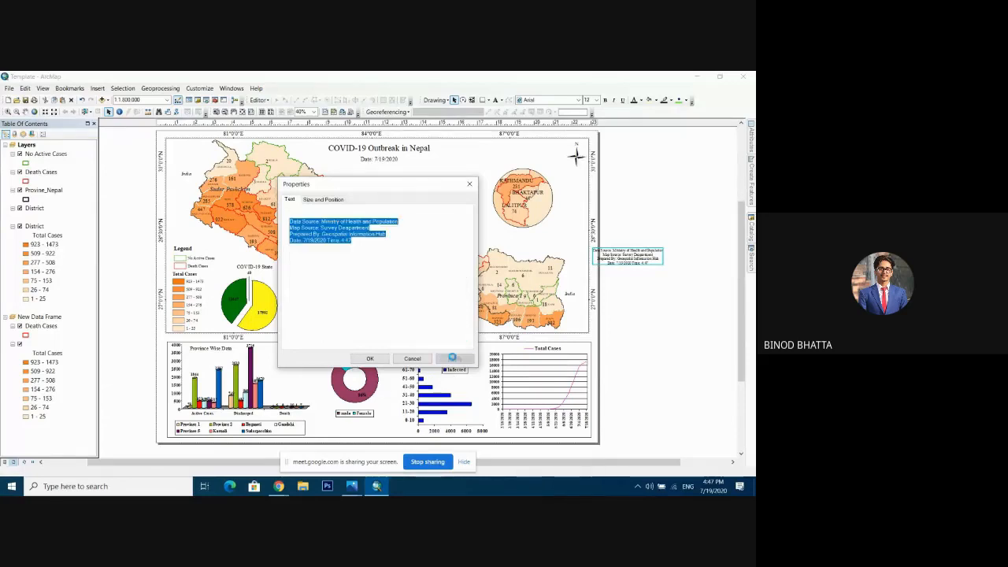
{"action": "left_click", "coordinate": [369, 359]}
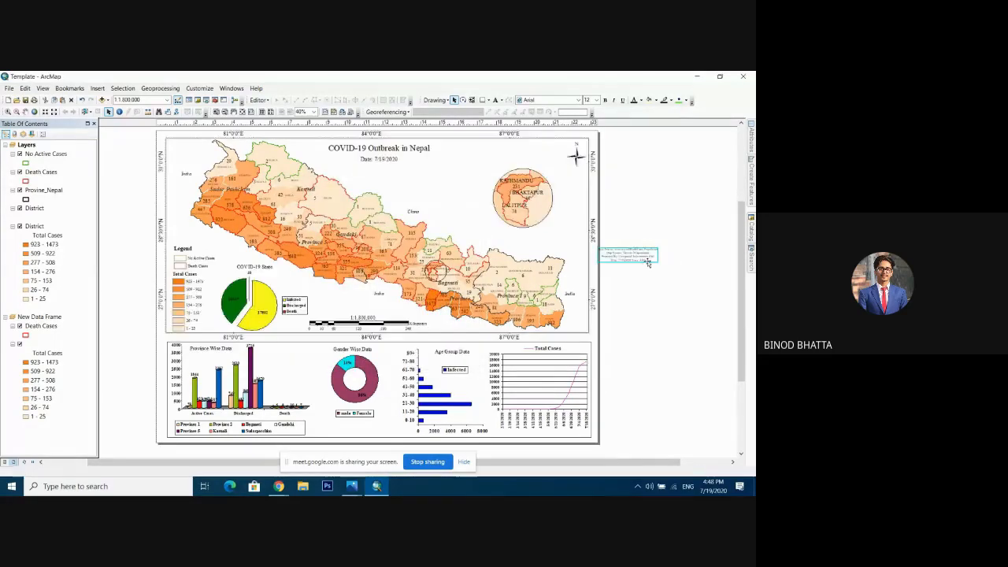
Step: Move the source note from beside the page to below the Gender Wise Data chart's legend
{"action": "left_click_drag", "start_coordinate": [640, 258], "coordinate": [368, 432]}
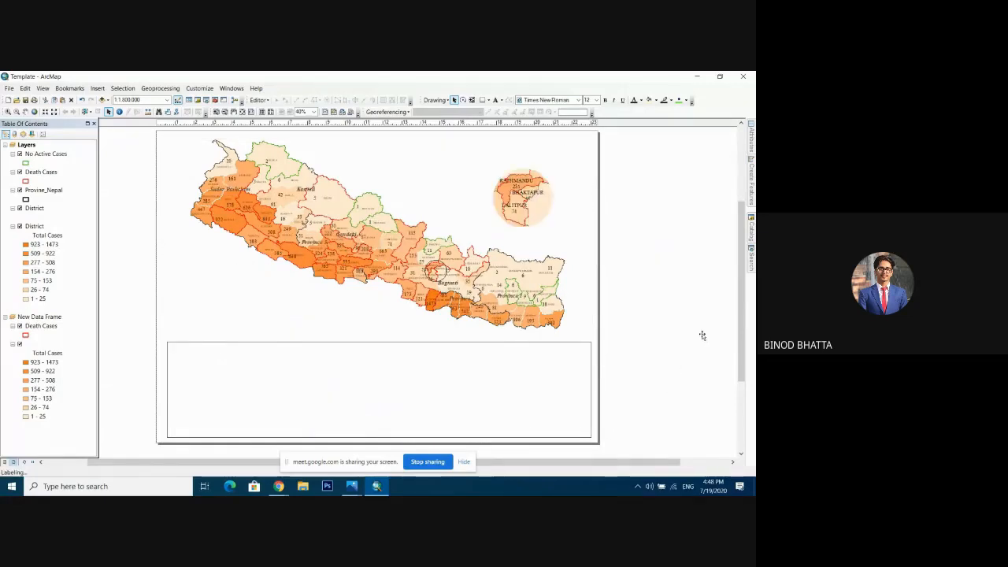
{"action": "left_click", "coordinate": [679, 326]}
{"action": "left_click", "coordinate": [396, 391]}
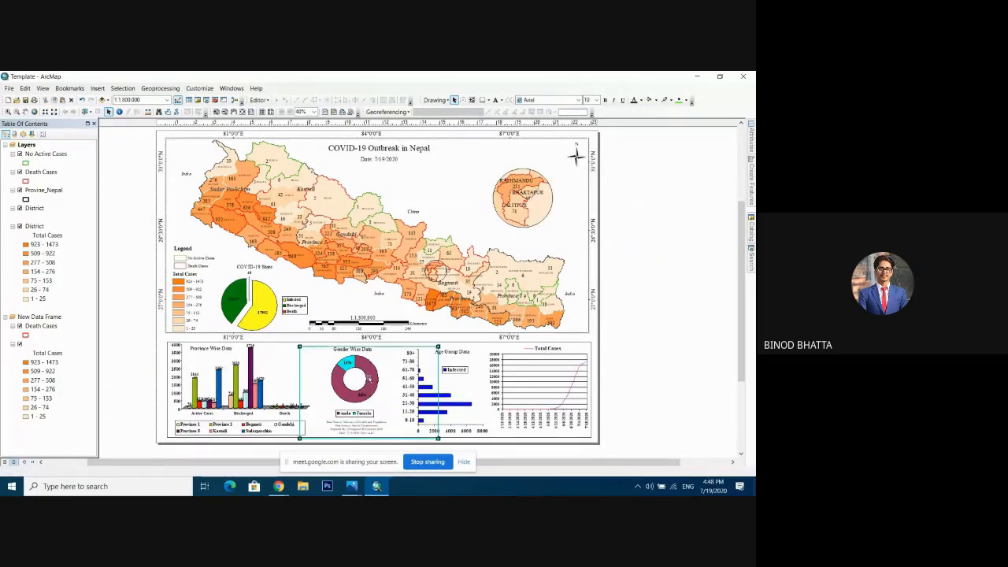
{"action": "left_click", "coordinate": [624, 374]}
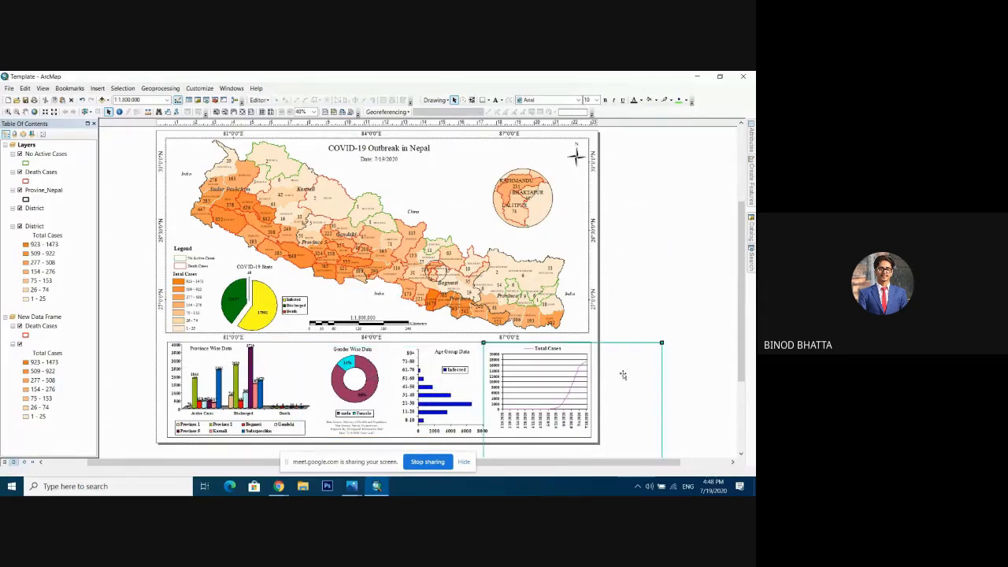
{"action": "left_click", "coordinate": [693, 262]}
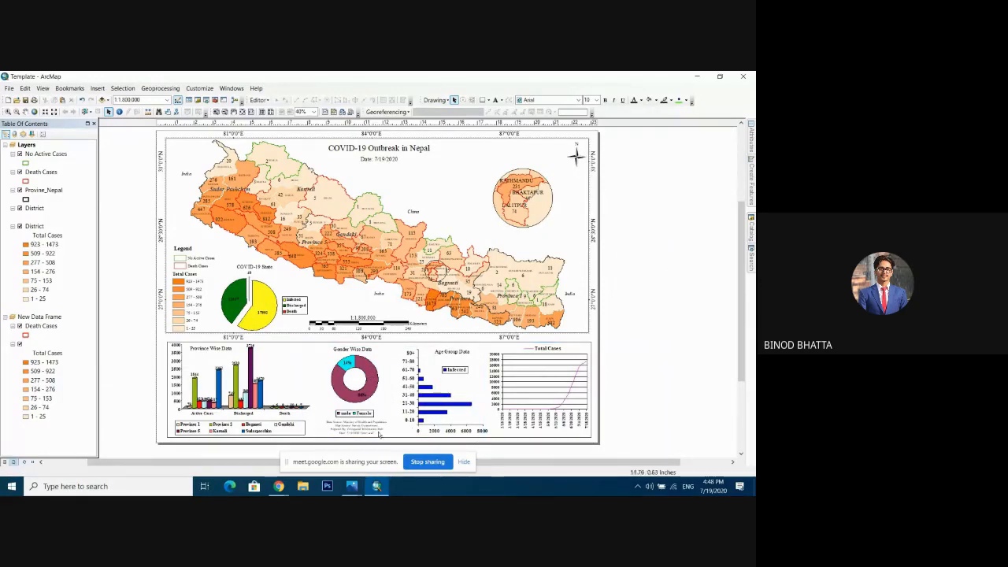
{"action": "left_click", "coordinate": [365, 429]}
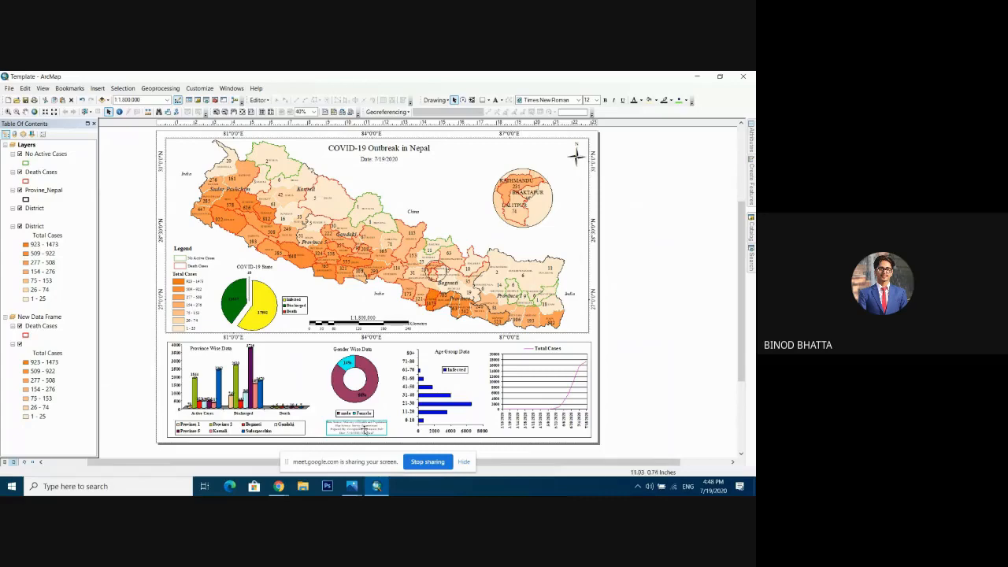
{"action": "double_click", "coordinate": [354, 382]}
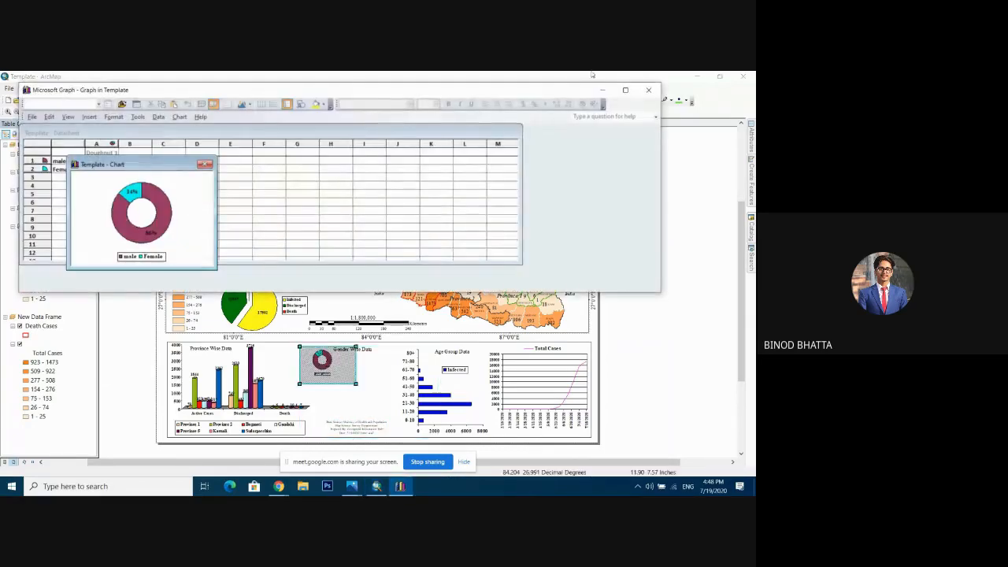
{"action": "left_click", "coordinate": [648, 90]}
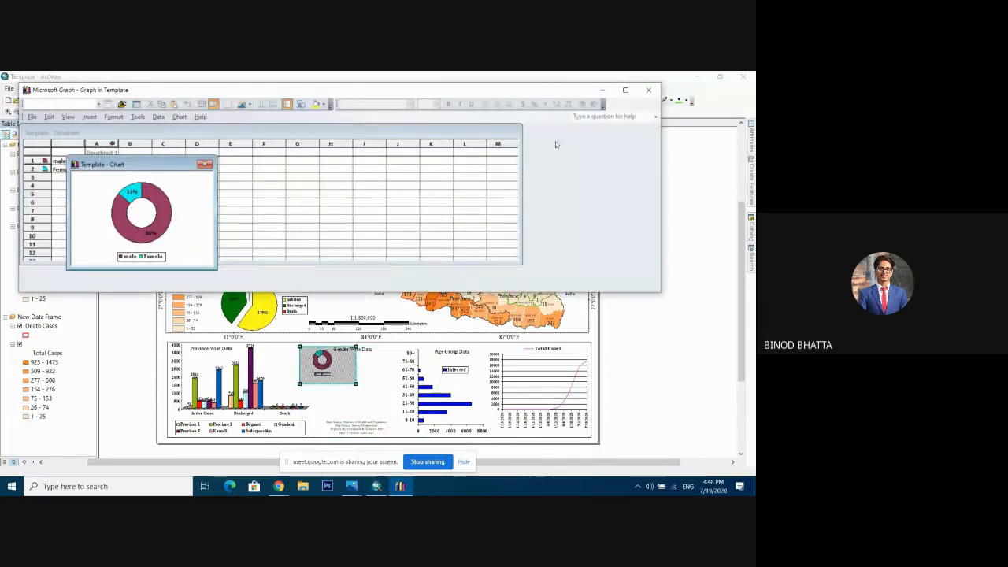
{"action": "left_click", "coordinate": [353, 429]}
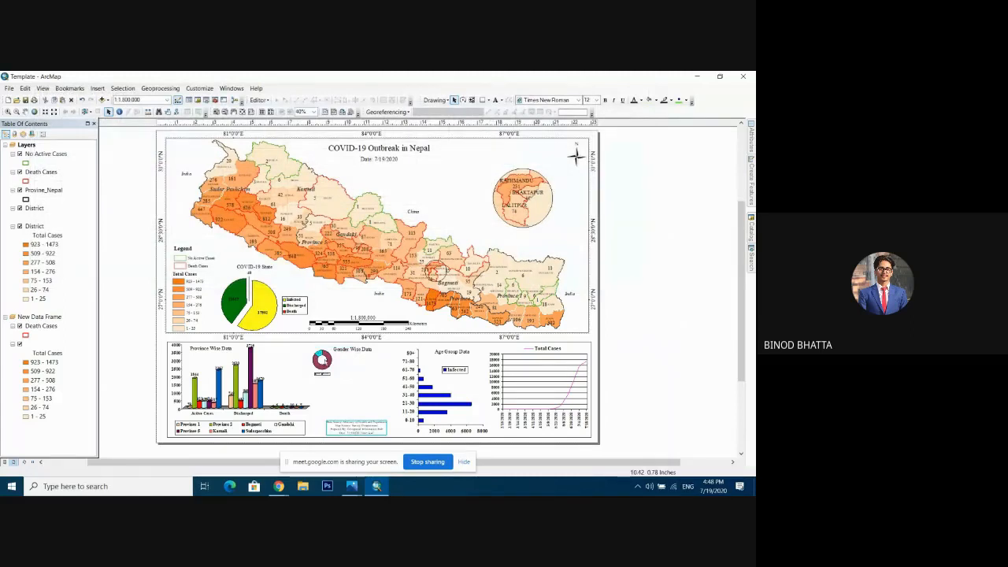
{"action": "left_click", "coordinate": [324, 361]}
{"action": "left_click", "coordinate": [368, 425]}
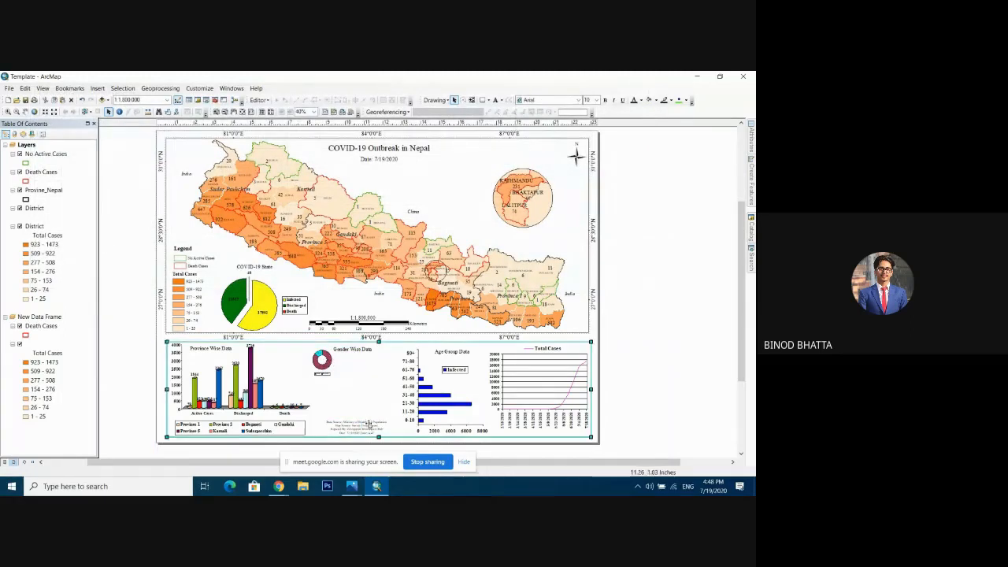
{"action": "left_click", "coordinate": [327, 362]}
{"action": "left_click", "coordinate": [324, 360]}
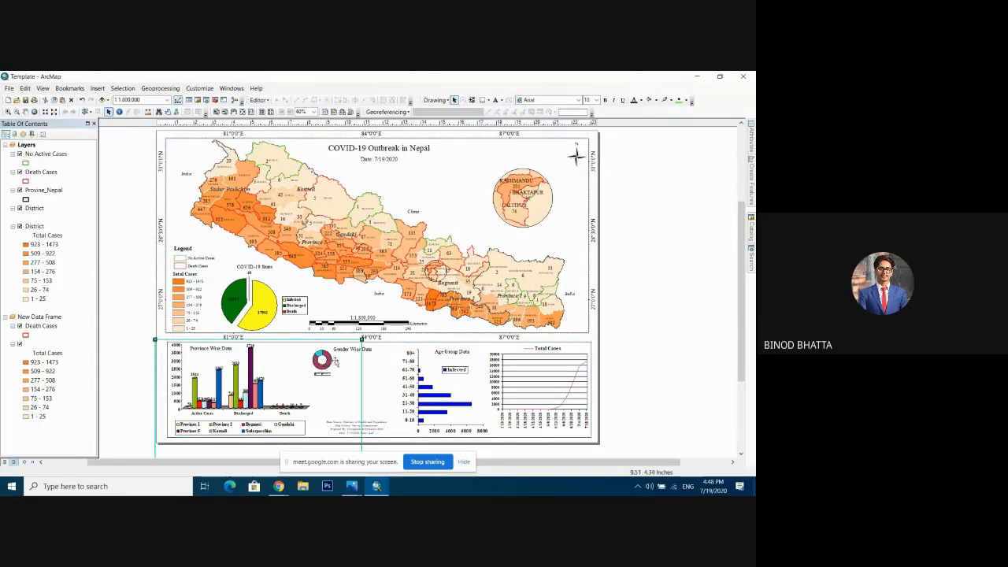
{"action": "left_click", "coordinate": [328, 362]}
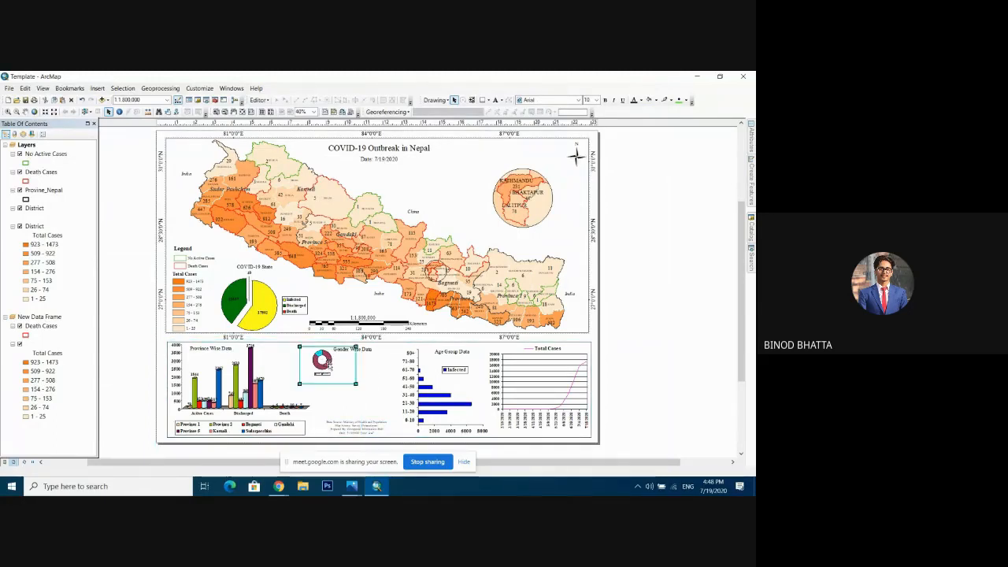
Step: Move the source note out of the chart frame into the blank area beside the page
{"action": "left_click", "coordinate": [372, 426]}
{"action": "left_click_drag", "start_coordinate": [367, 428], "coordinate": [654, 270]}
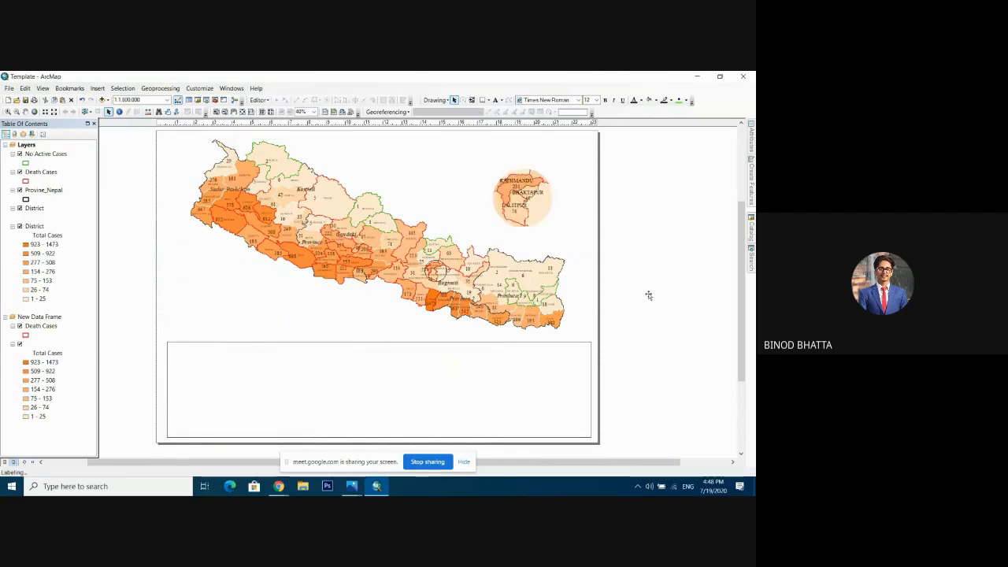
Step: Set the source note's font size to 14 and move the note into the chart frame below the Gender Wise Data chart area
{"action": "double_click", "coordinate": [648, 270]}
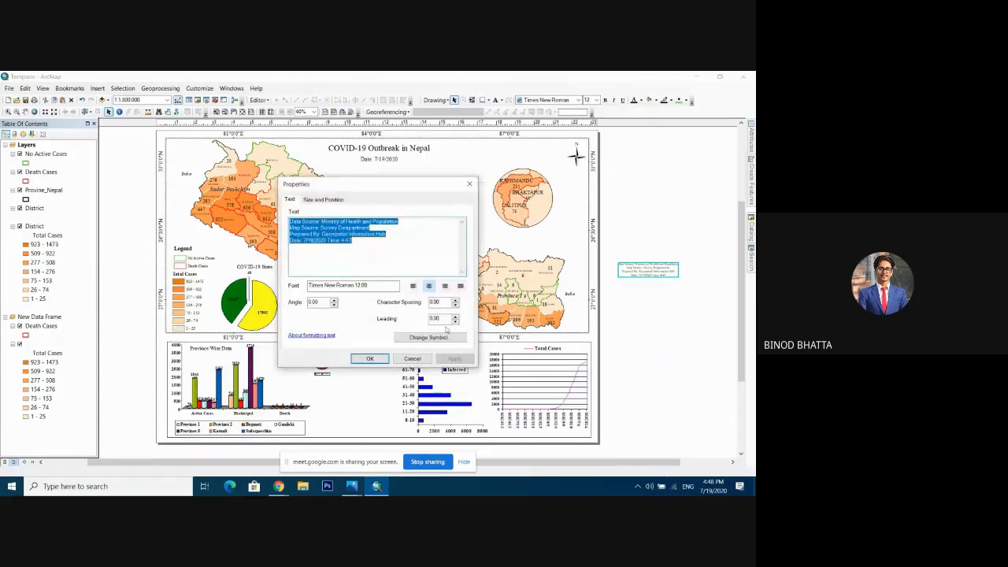
{"action": "left_click", "coordinate": [429, 338]}
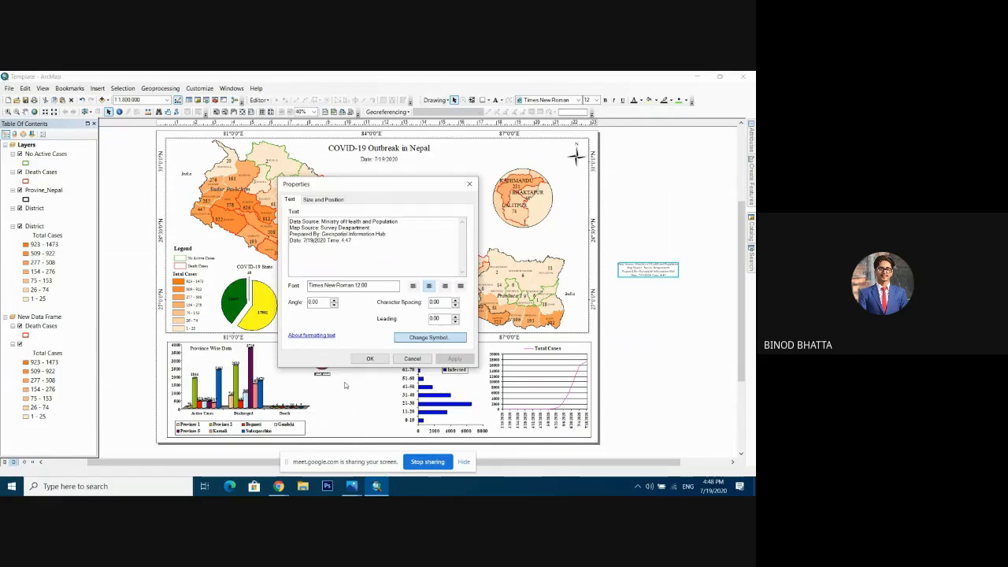
{"action": "left_click", "coordinate": [429, 337]}
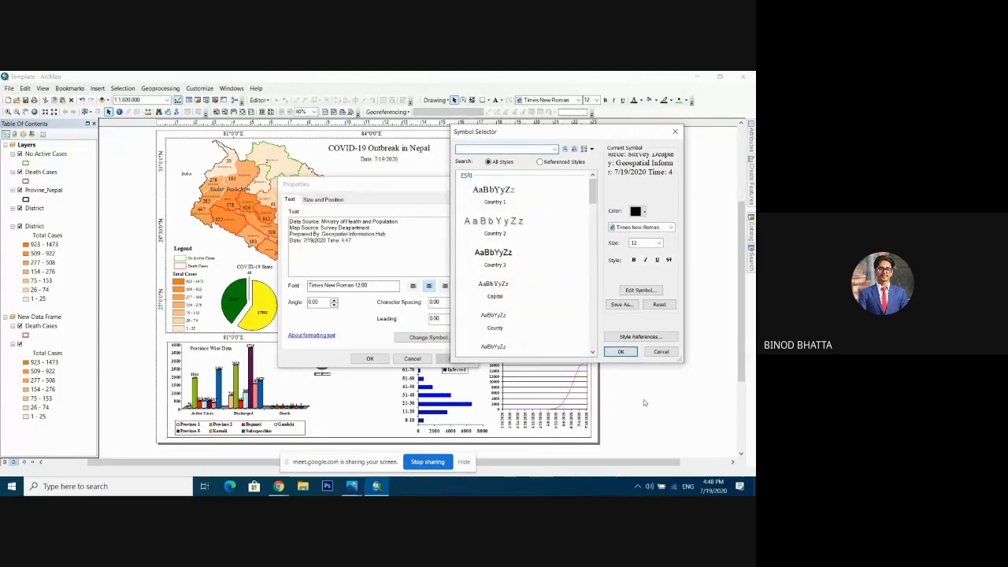
{"action": "left_click", "coordinate": [655, 244]}
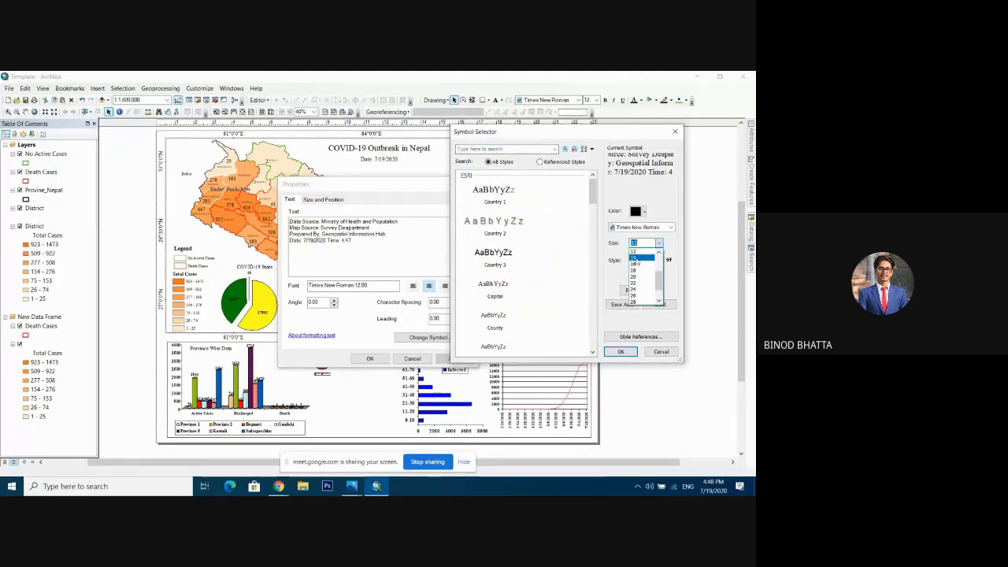
{"action": "left_click", "coordinate": [639, 263]}
{"action": "left_click", "coordinate": [621, 351]}
{"action": "left_click", "coordinate": [454, 358]}
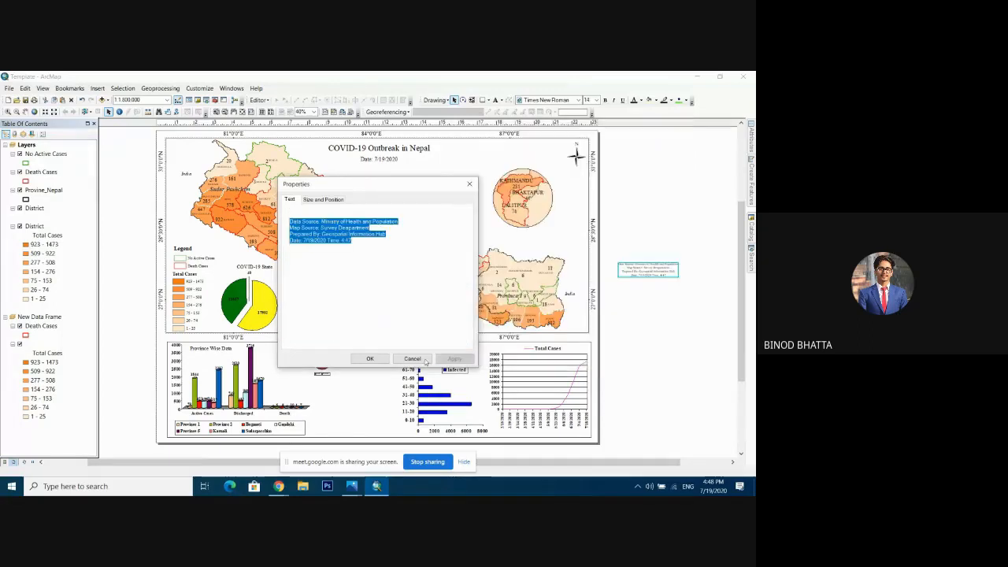
{"action": "left_click", "coordinate": [370, 359]}
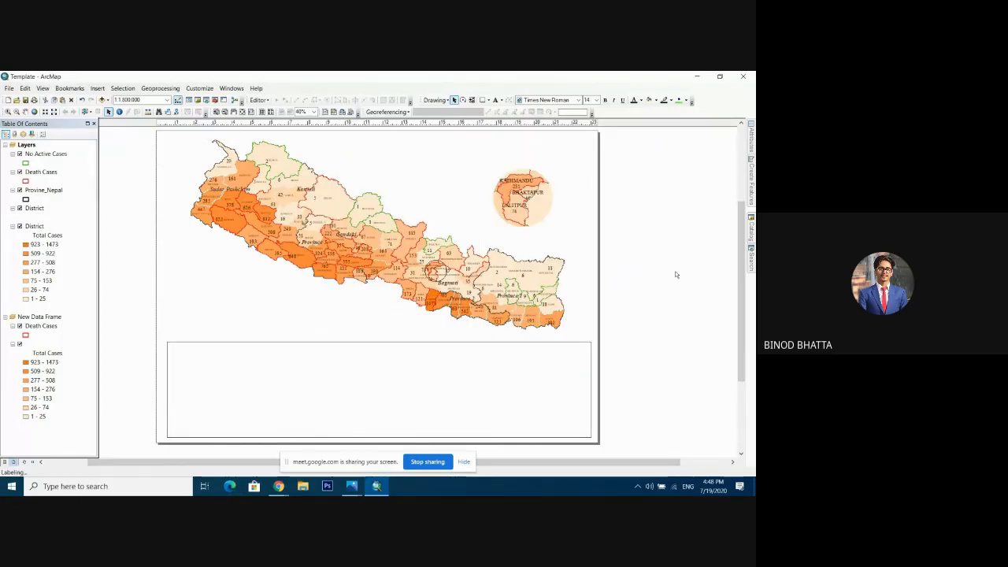
{"action": "left_click_drag", "start_coordinate": [653, 269], "coordinate": [365, 426]}
{"action": "left_click", "coordinate": [657, 382]}
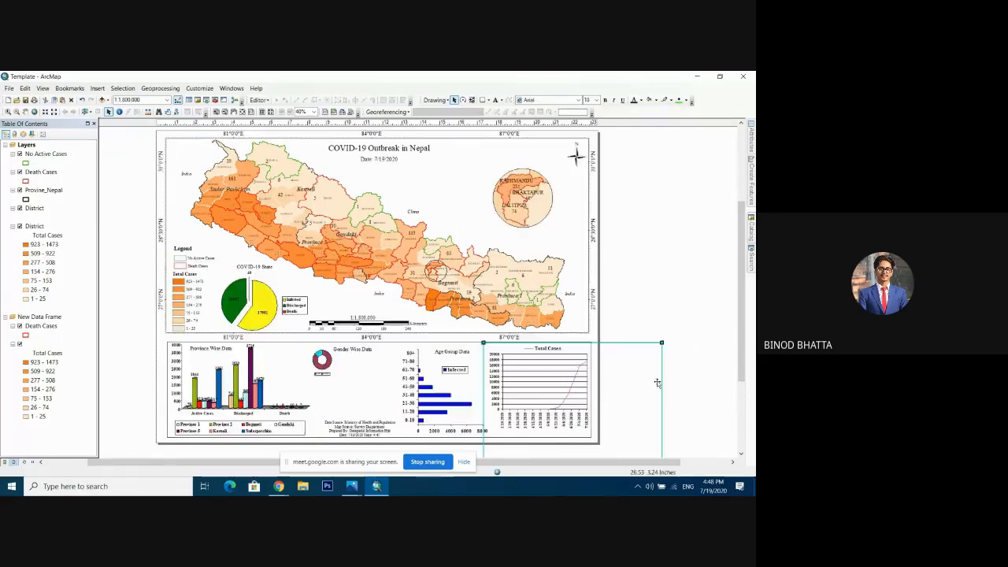
Step: Enlarge the gender doughnut chart and position it between the Gender Wise Data title and the source note
{"action": "left_click", "coordinate": [346, 366]}
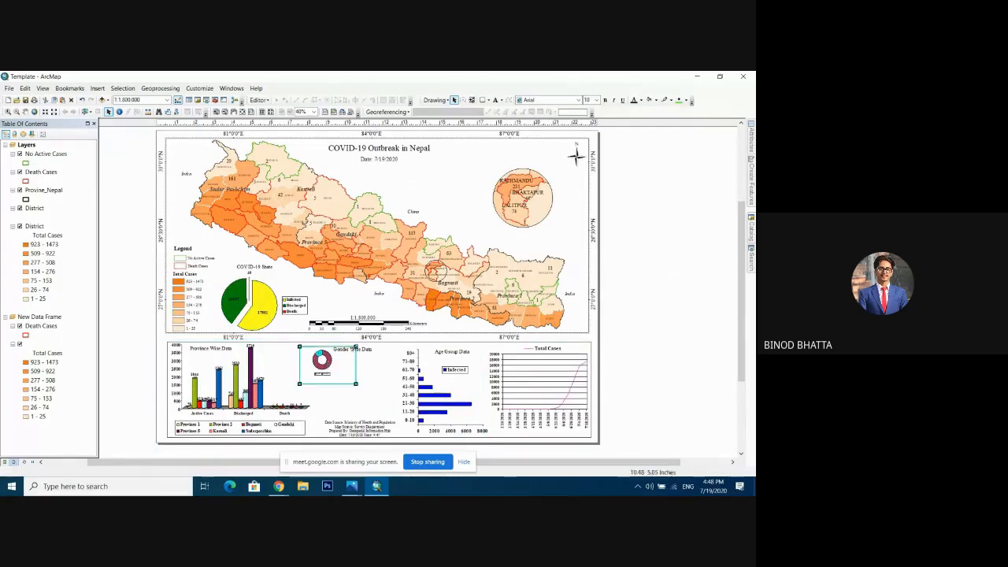
{"action": "left_click_drag", "start_coordinate": [356, 346], "coordinate": [439, 291]}
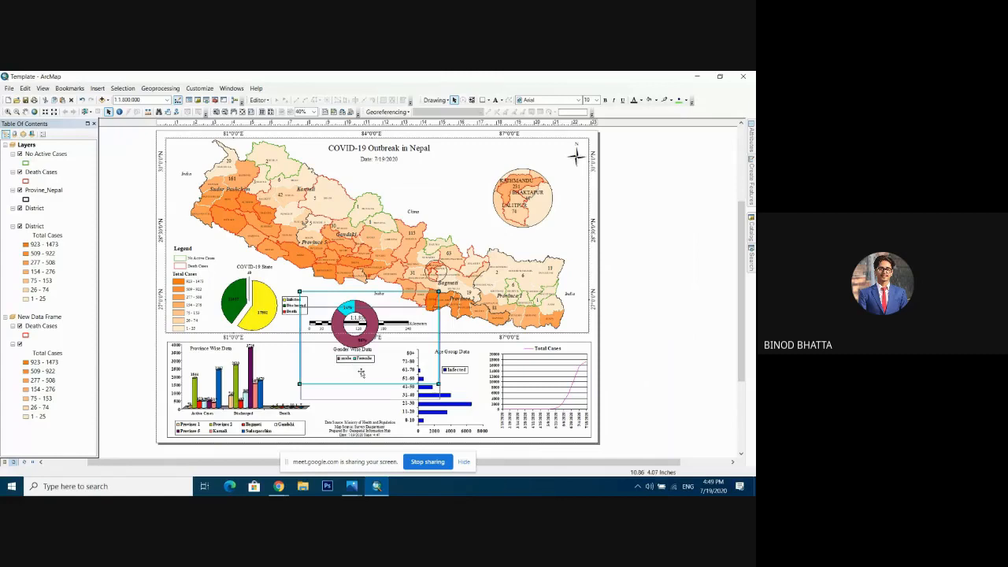
{"action": "left_click_drag", "start_coordinate": [361, 373], "coordinate": [362, 408]}
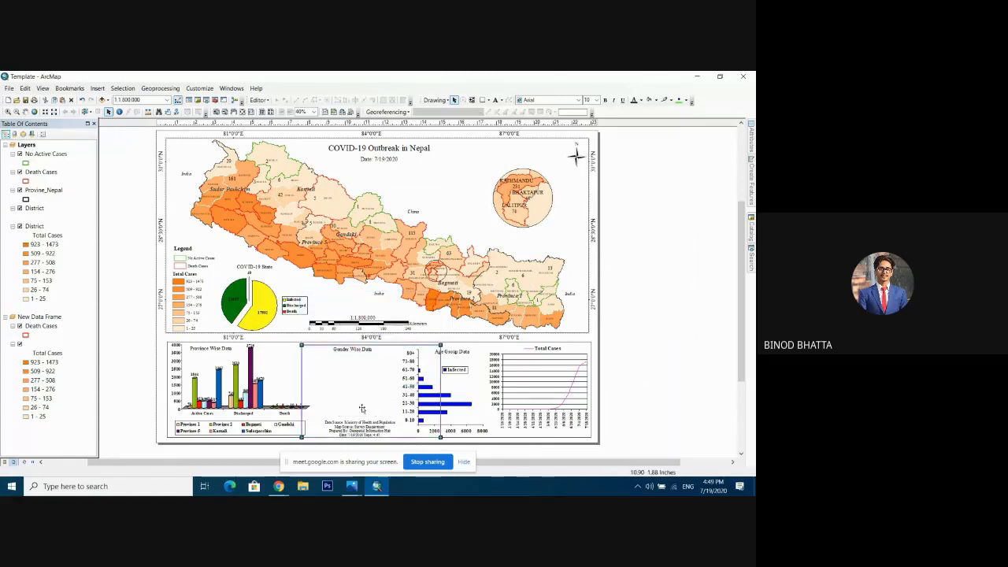
{"action": "left_click", "coordinate": [133, 361]}
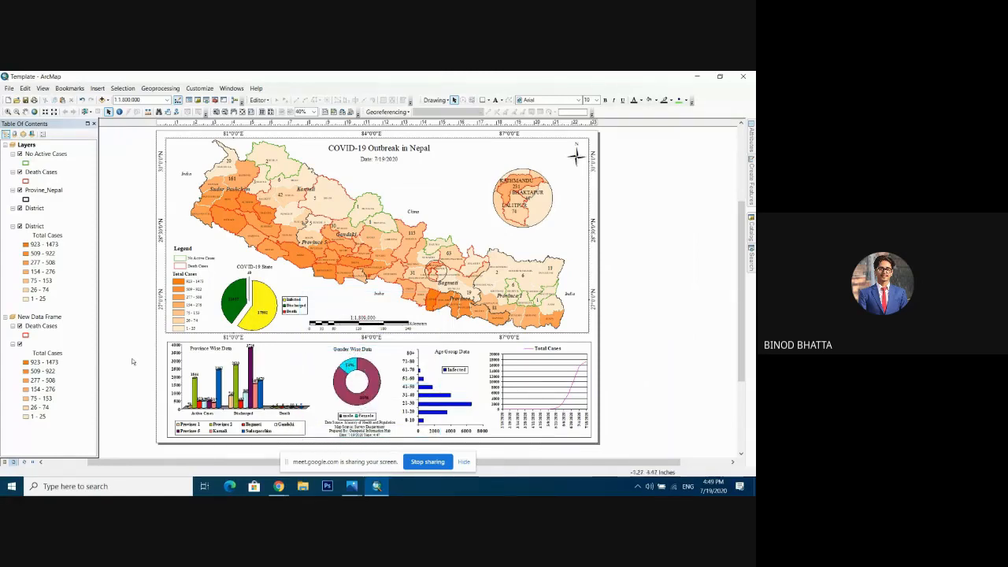
{"action": "left_click", "coordinate": [368, 381]}
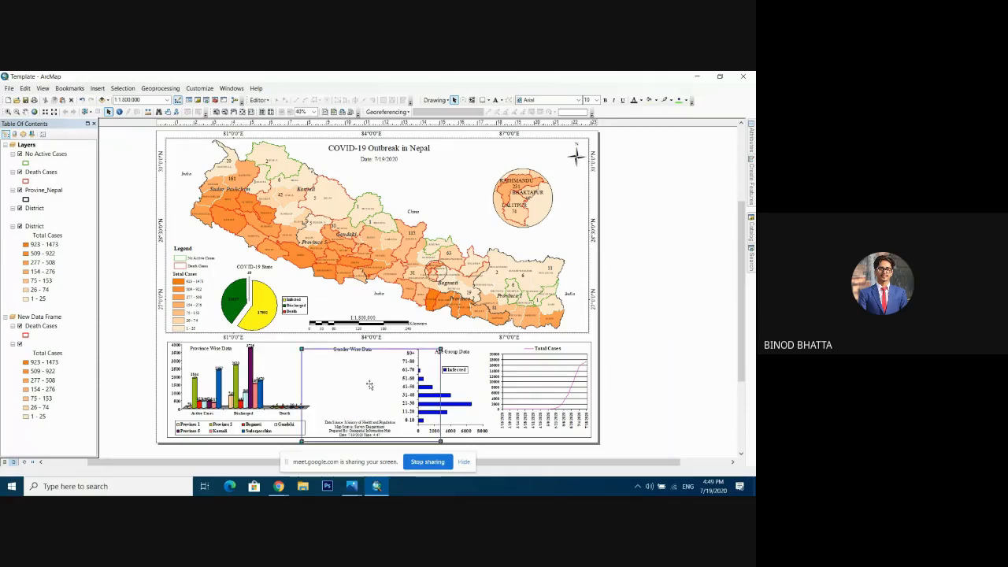
{"action": "left_click_drag", "start_coordinate": [368, 382], "coordinate": [365, 380]}
{"action": "left_click", "coordinate": [645, 375]}
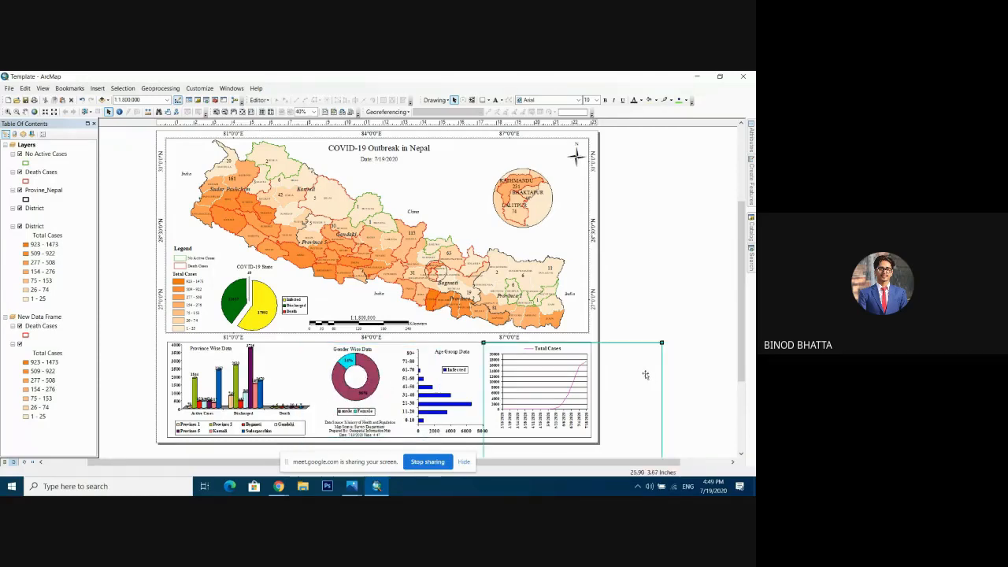
{"action": "left_click", "coordinate": [658, 267]}
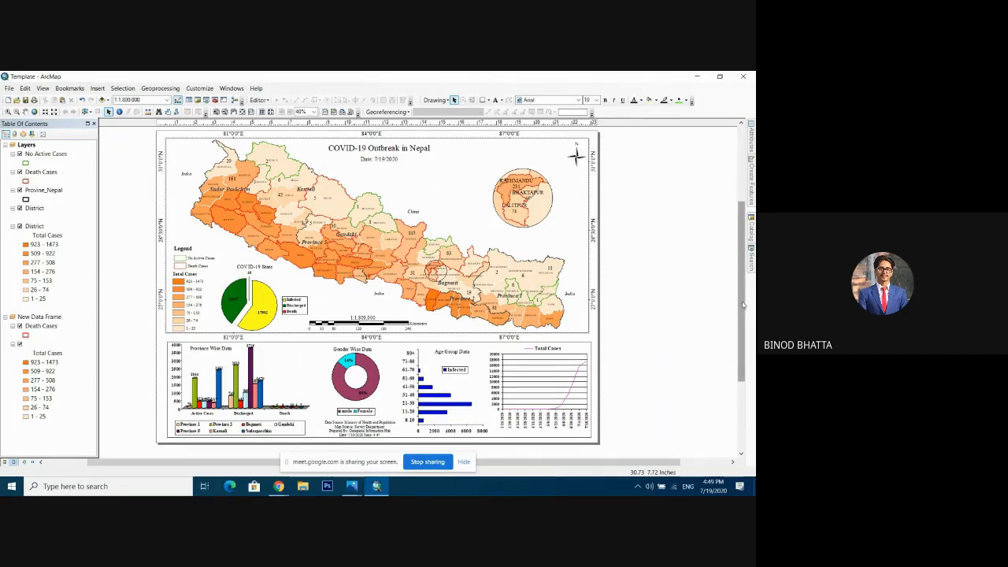
Step: Draw a straight leader line from the upper edge of the Kathmandu valley circle on the map to the inset circle's upper-left edge
{"action": "left_click_drag", "start_coordinate": [742, 305], "coordinate": [740, 300]}
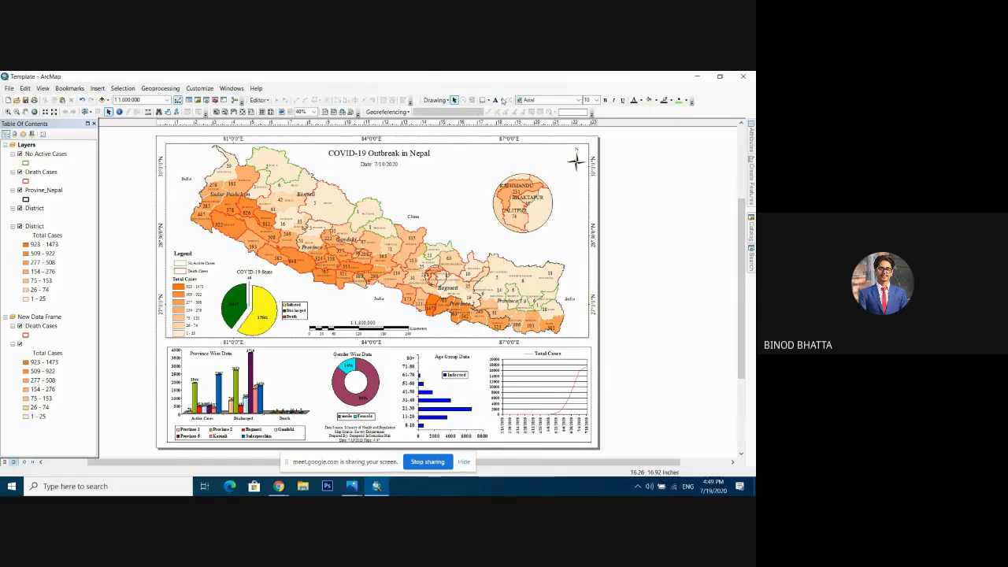
{"action": "left_click", "coordinate": [486, 100]}
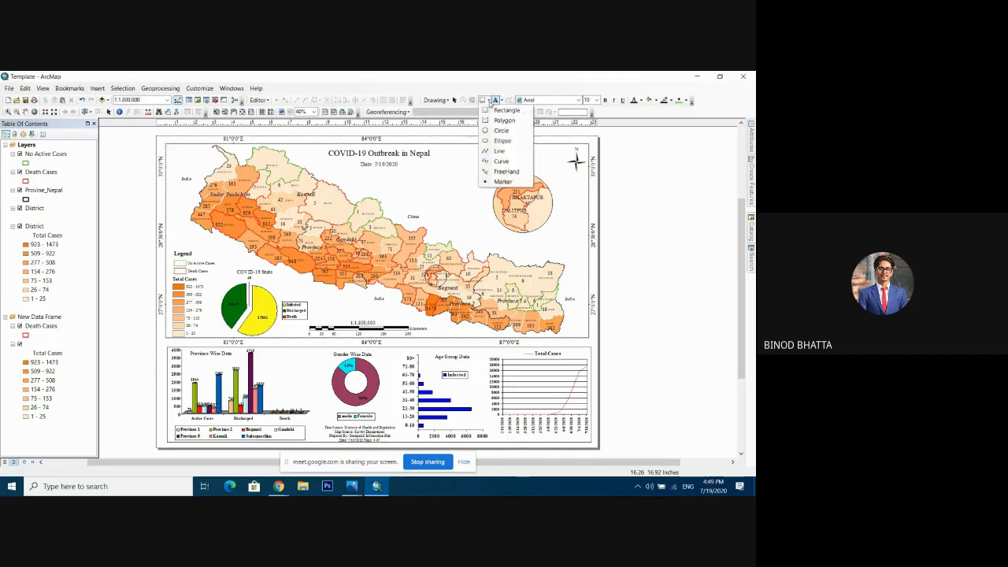
{"action": "left_click", "coordinate": [486, 163]}
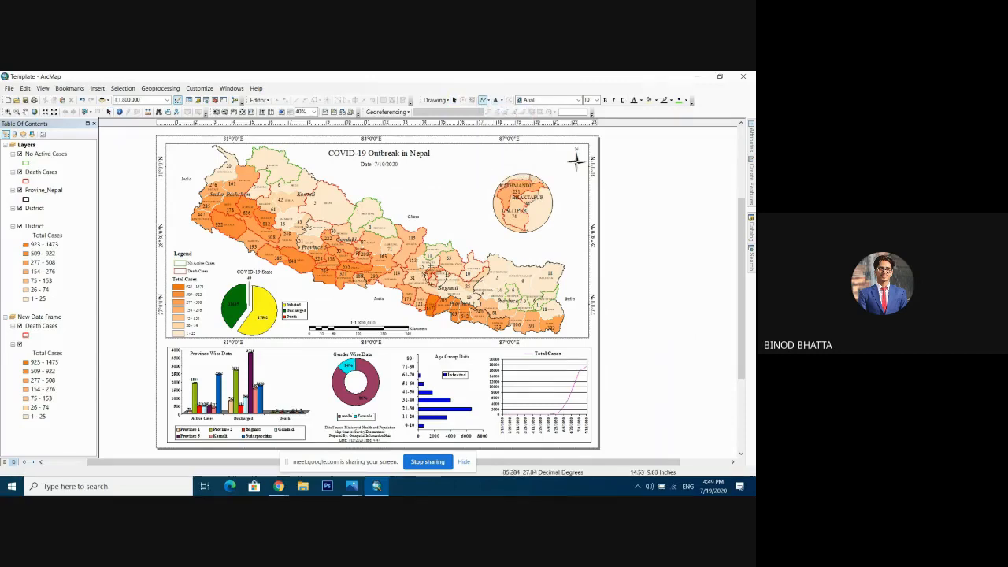
{"action": "scroll", "coordinate": [575, 161], "scroll_direction": "down", "scroll_amount": 3}
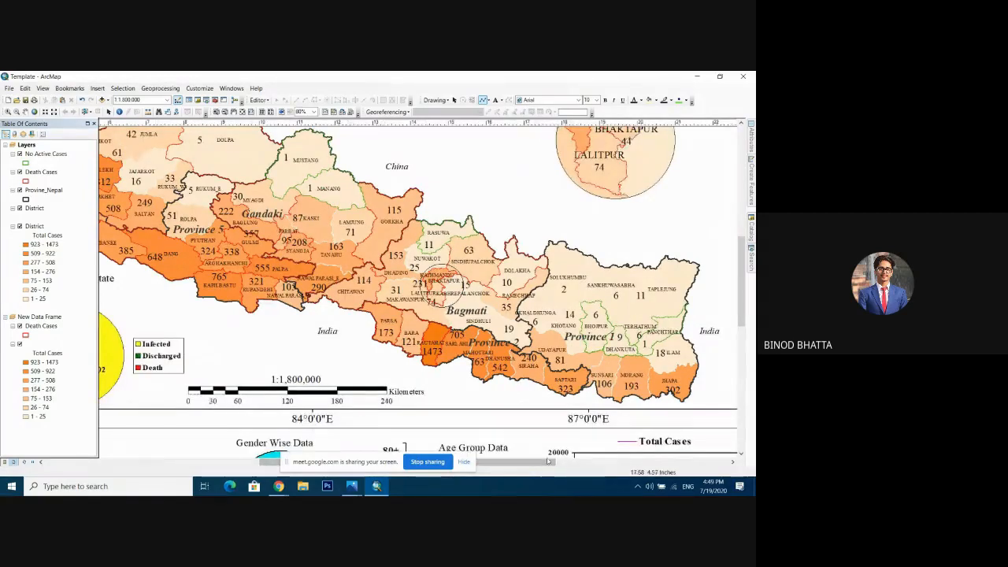
{"action": "left_click_drag", "start_coordinate": [549, 461], "coordinate": [576, 462]}
{"action": "left_click_drag", "start_coordinate": [741, 285], "coordinate": [741, 263]}
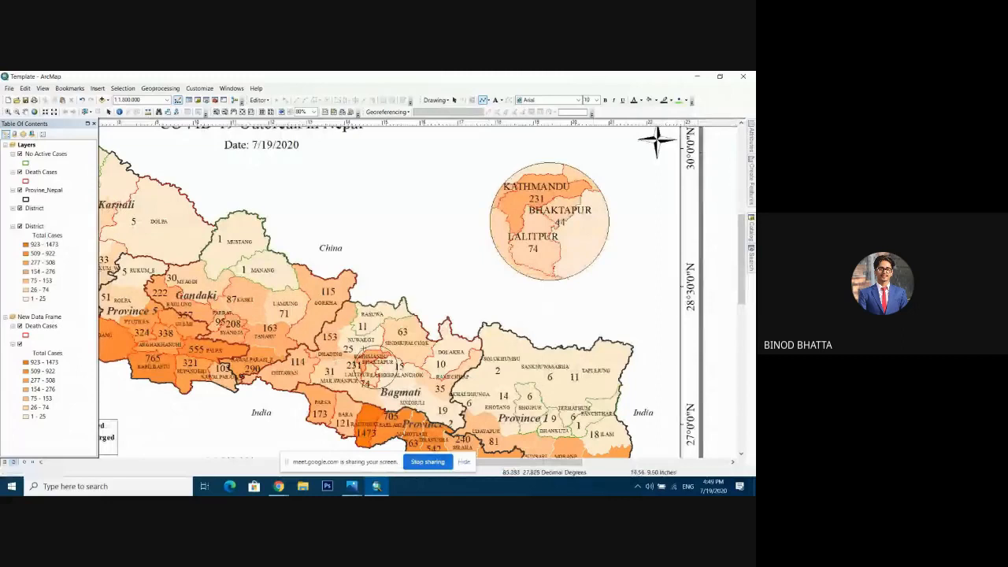
{"action": "left_click", "coordinate": [360, 352]}
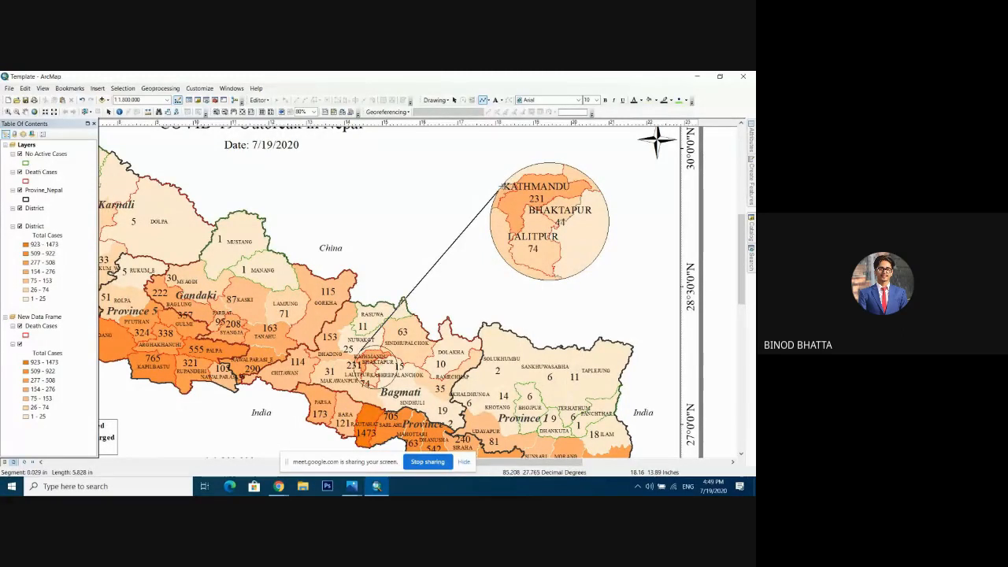
{"action": "double_click", "coordinate": [503, 187]}
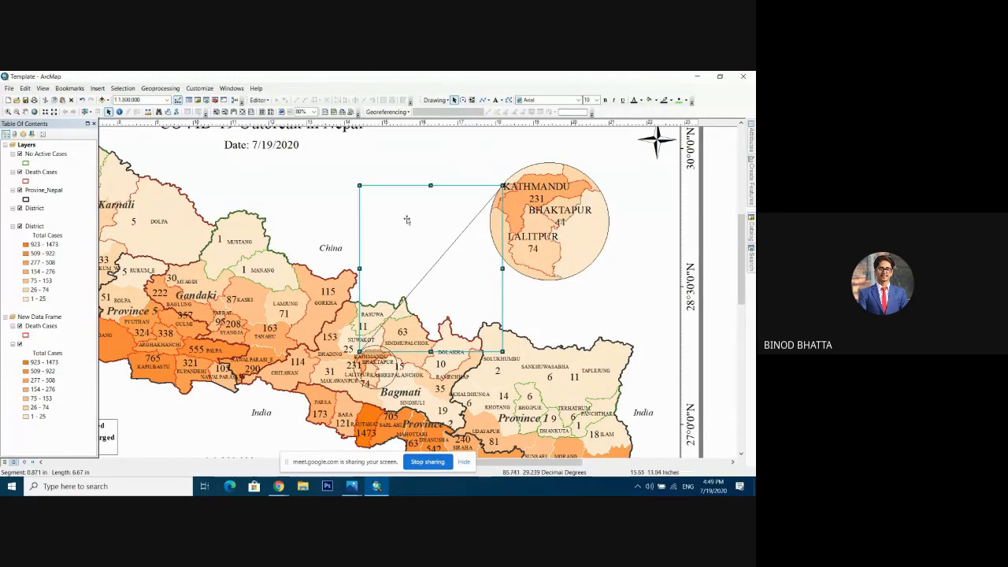
{"action": "left_click", "coordinate": [410, 243]}
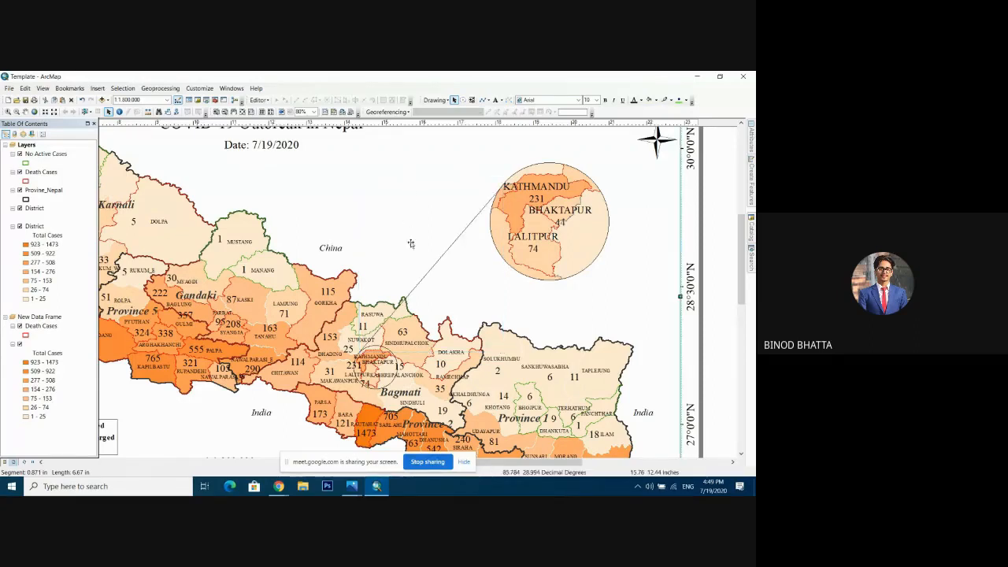
Step: Draw a second leader line from the lower edge of the Kathmandu valley circle to the inset circle's lower-right edge
{"action": "left_click", "coordinate": [483, 101]}
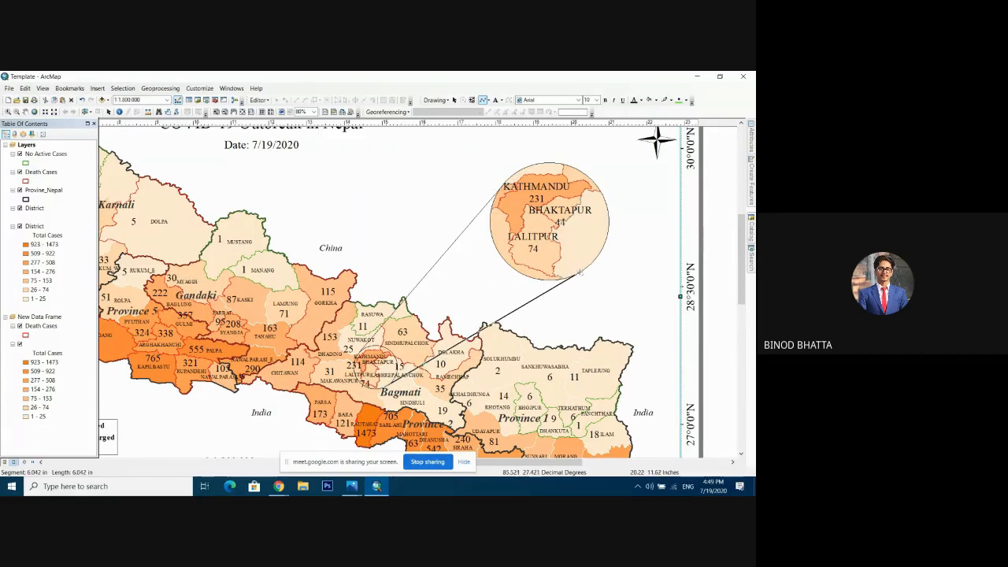
{"action": "double_click", "coordinate": [577, 270]}
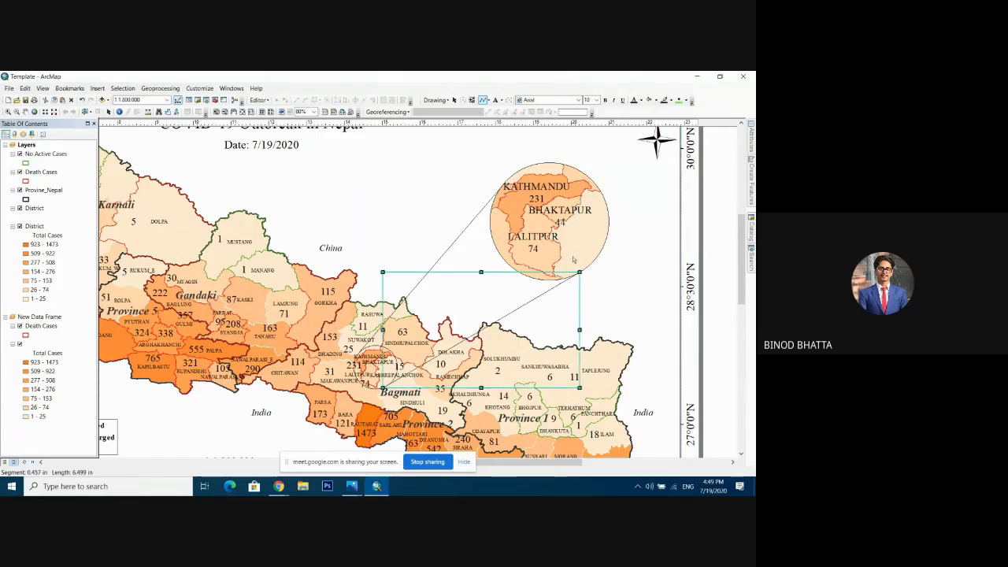
{"action": "left_click", "coordinate": [397, 198]}
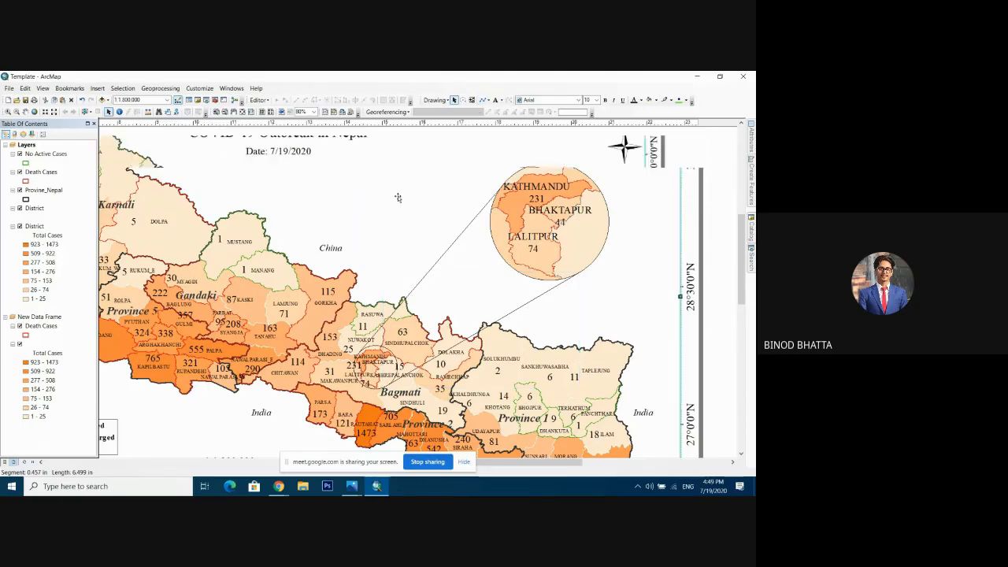
{"action": "scroll", "coordinate": [398, 198], "scroll_direction": "up", "scroll_amount": 3}
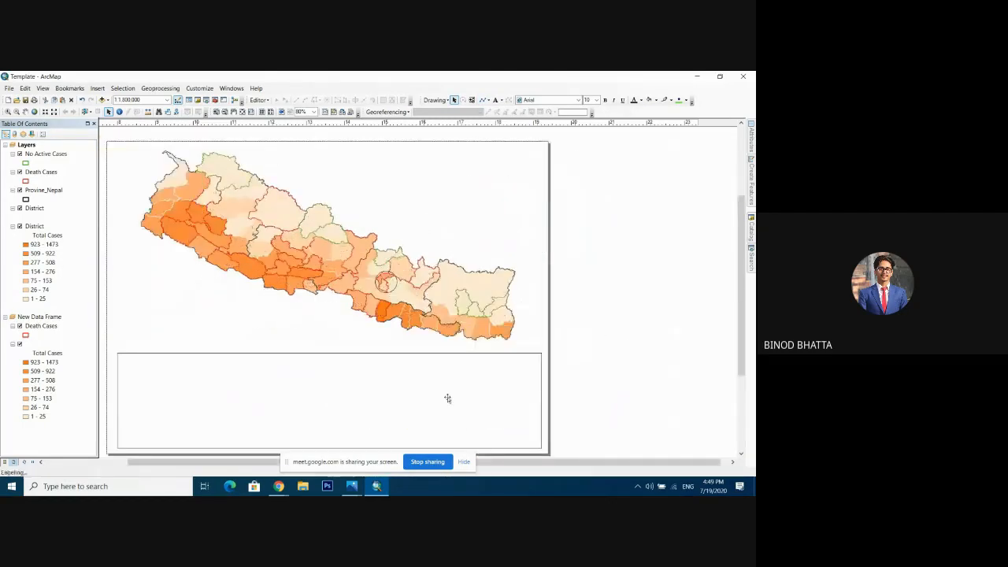
{"action": "left_click_drag", "start_coordinate": [508, 464], "coordinate": [451, 464]}
{"action": "left_click", "coordinate": [174, 315]}
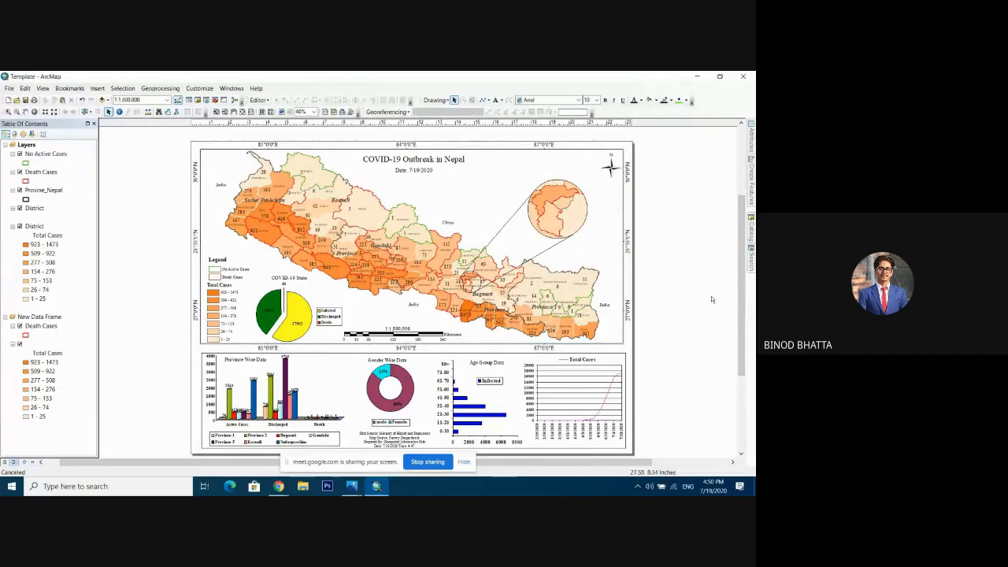
Step: Activate the inset's New Data Frame and name its unnamed Total Cases layer District
{"action": "left_click_drag", "start_coordinate": [739, 305], "coordinate": [741, 309]}
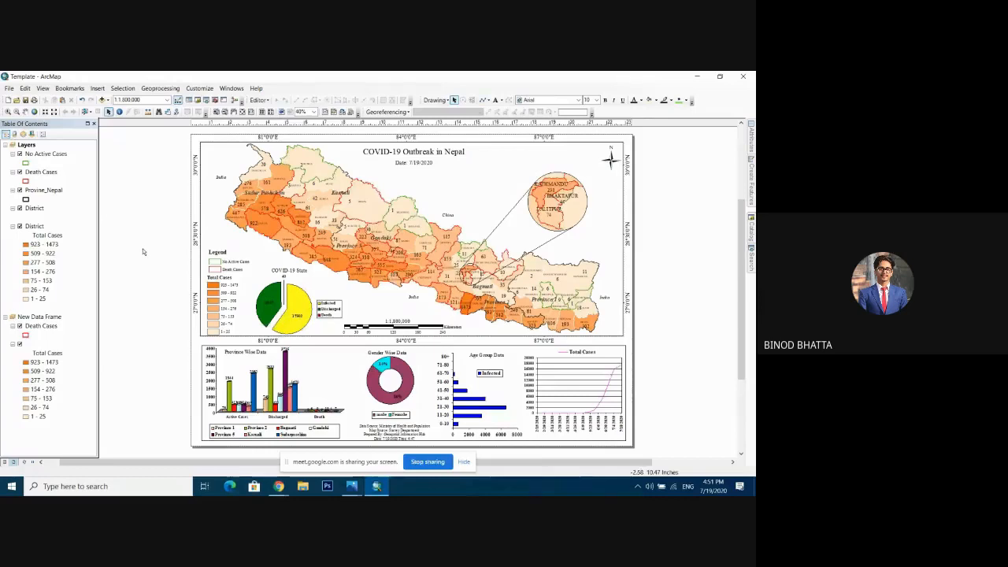
{"action": "left_click", "coordinate": [559, 205]}
{"action": "left_click", "coordinate": [126, 227]}
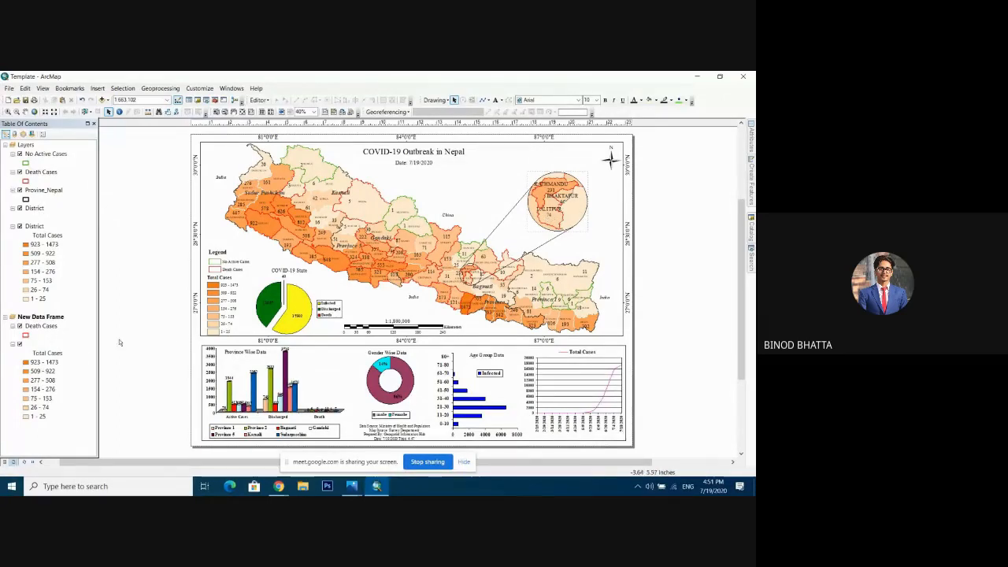
{"action": "left_click", "coordinate": [36, 345]}
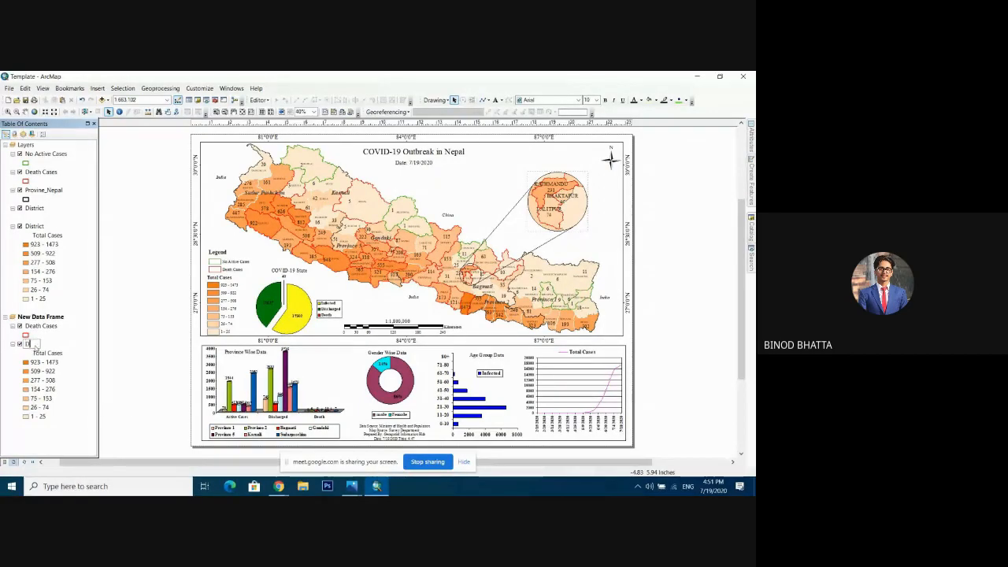
{"action": "type", "text": "District"}
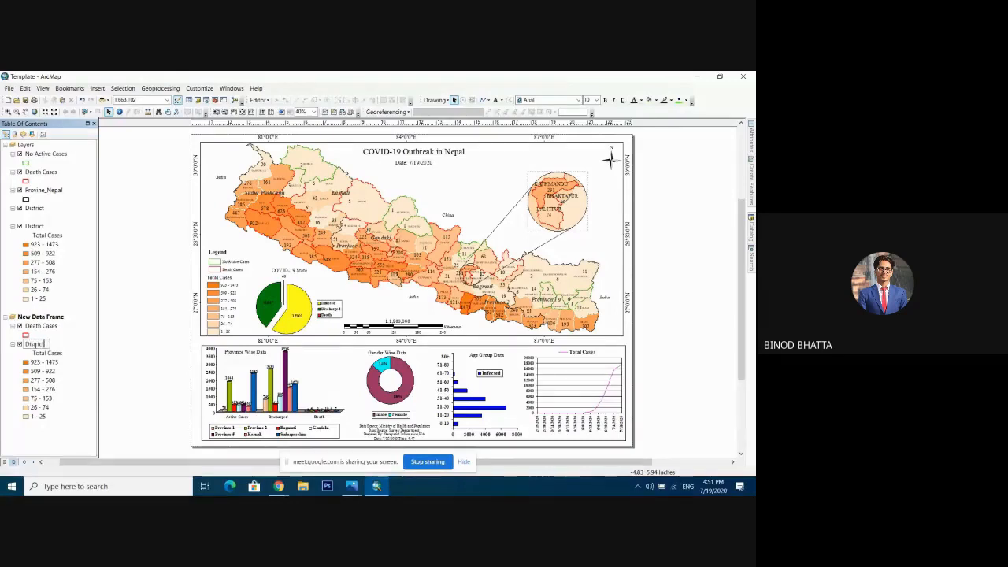
{"action": "key", "text": "Return"}
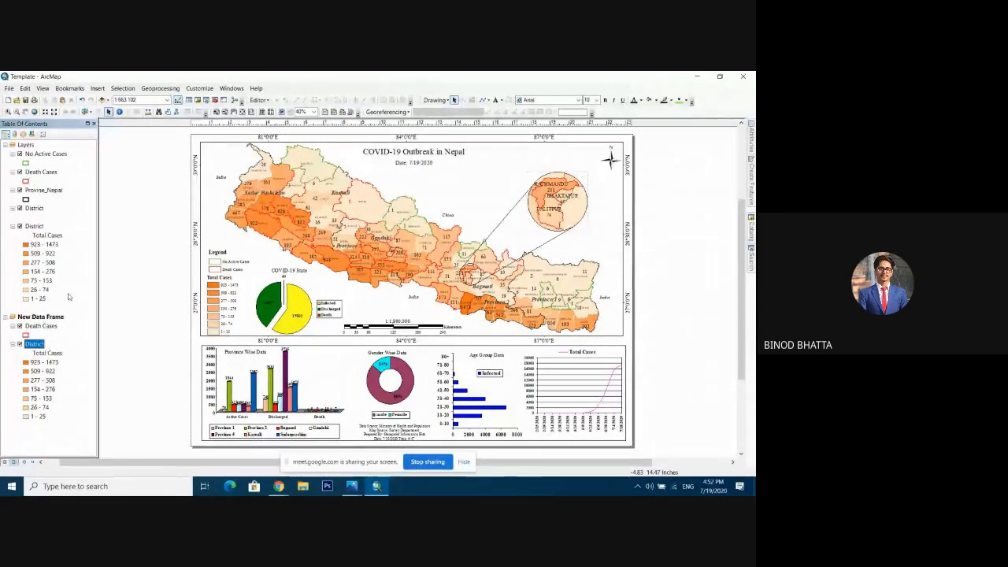
Step: Open the inset District layer's label properties and set the method to label all the features the same way
{"action": "right_click", "coordinate": [35, 344]}
{"action": "left_click", "coordinate": [64, 338]}
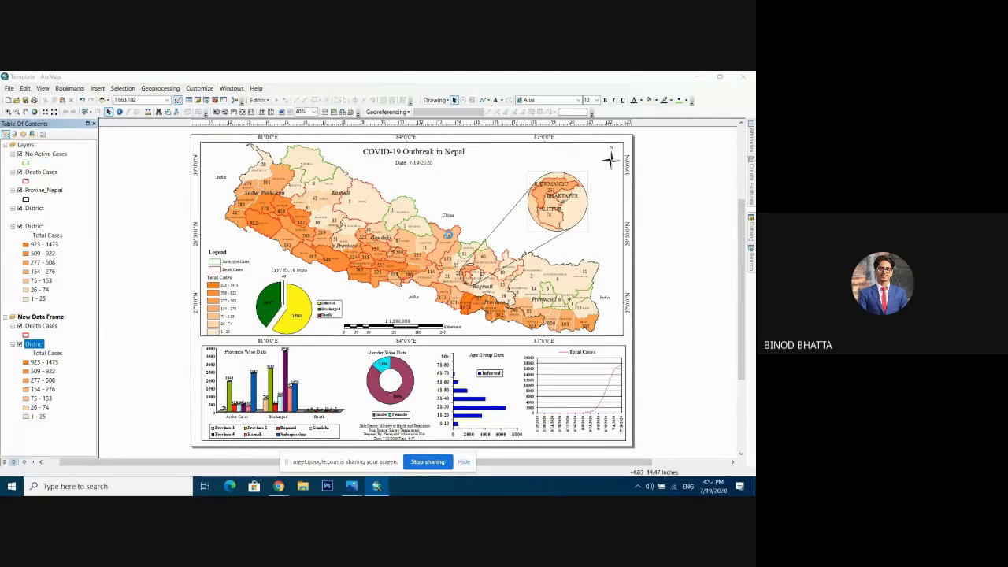
{"action": "left_click_drag", "start_coordinate": [448, 165], "coordinate": [331, 126]}
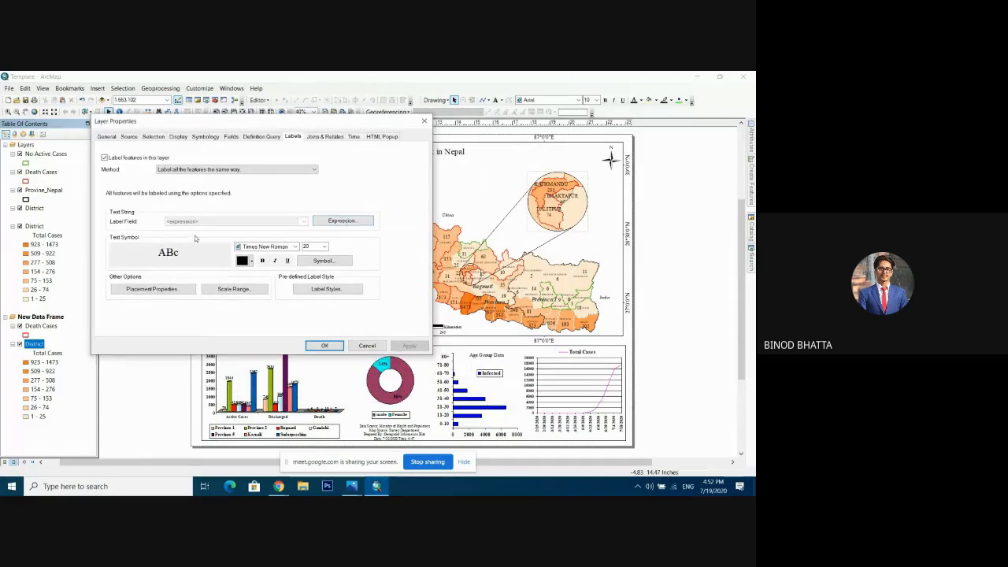
{"action": "left_click", "coordinate": [239, 171]}
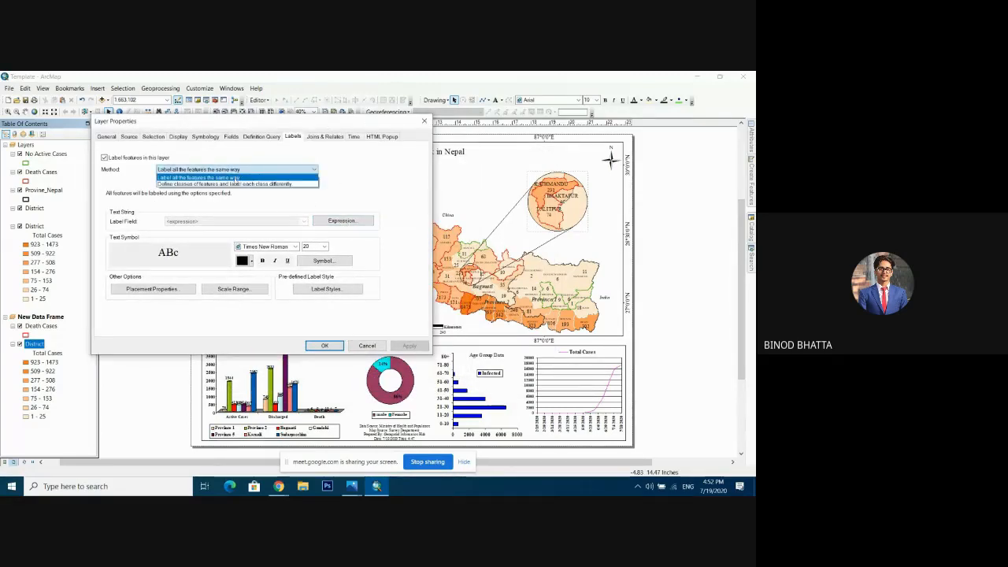
{"action": "left_click", "coordinate": [219, 178]}
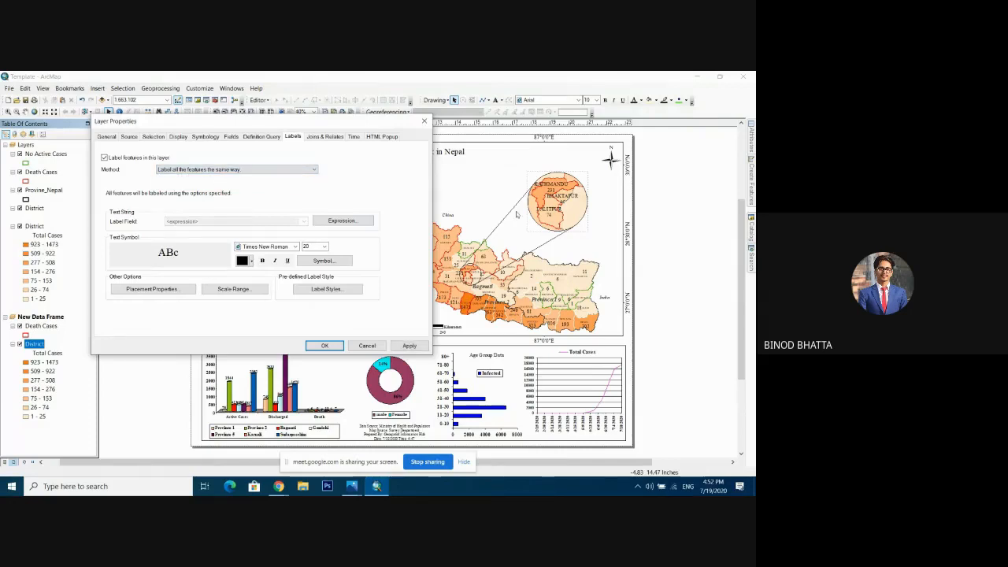
Step: Replace the inset District layer's label expression with only the Total_Case field and apply it
{"action": "left_click", "coordinate": [343, 220]}
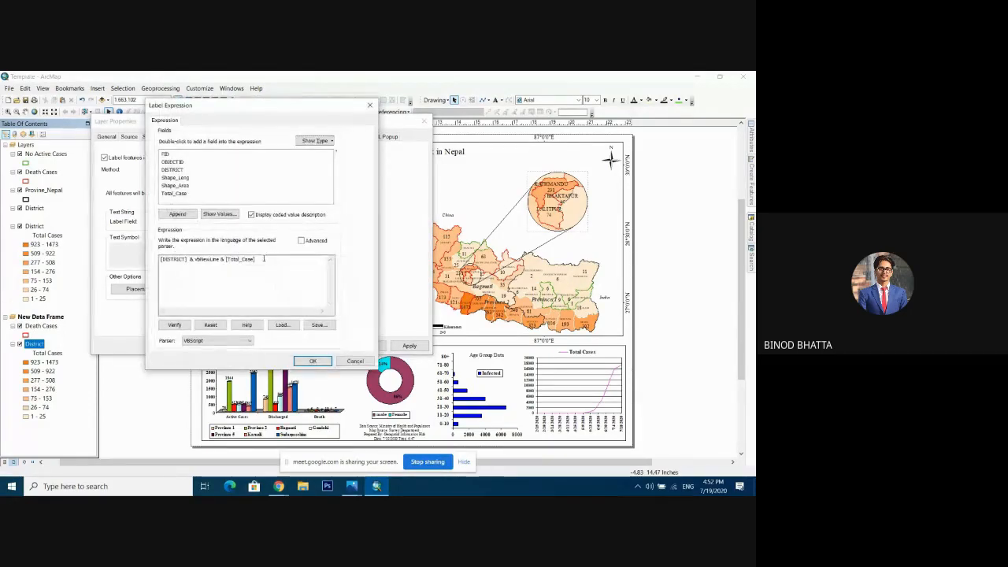
{"action": "left_click_drag", "start_coordinate": [256, 259], "coordinate": [160, 259]}
{"action": "key", "text": "Delete"}
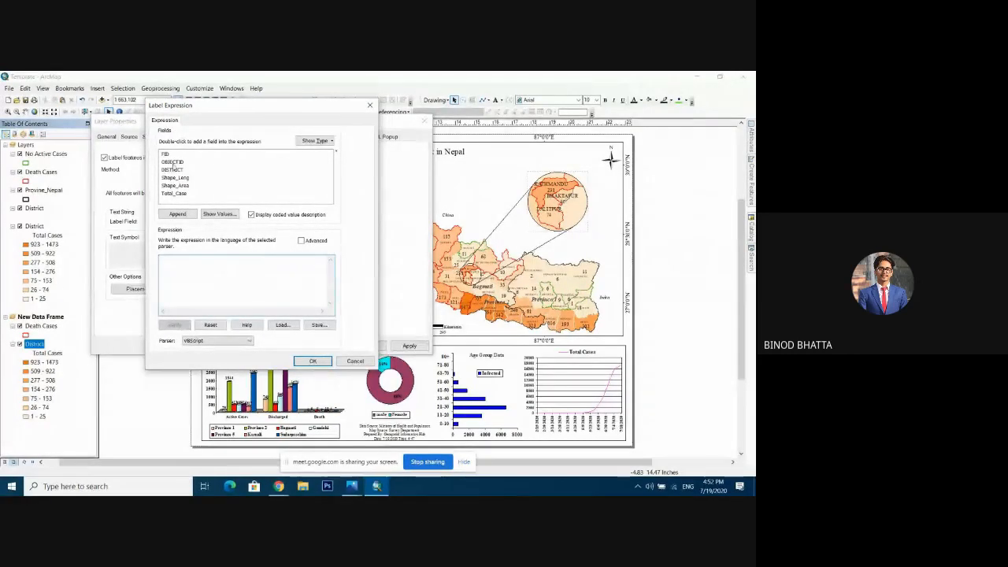
{"action": "left_click", "coordinate": [173, 161]}
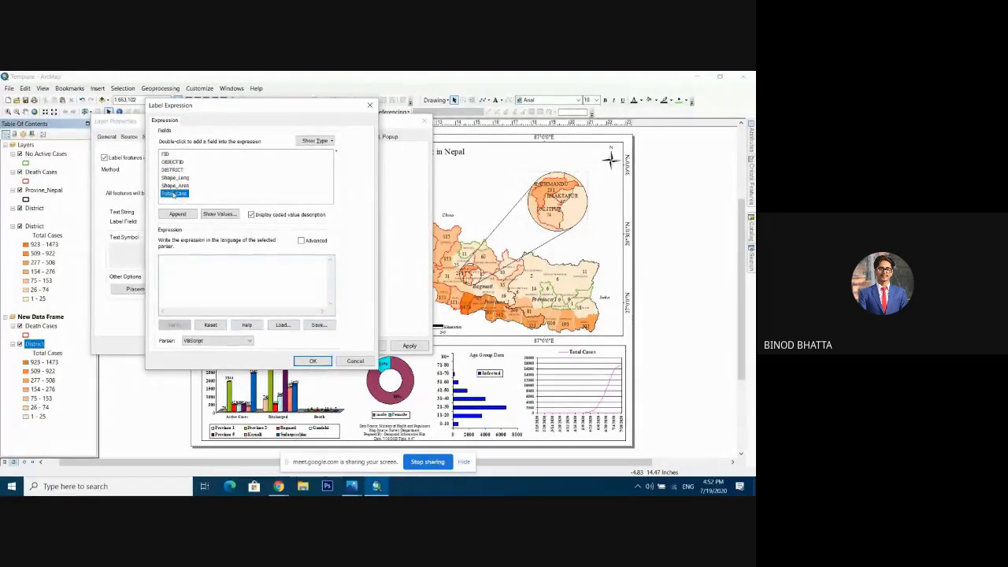
{"action": "double_click", "coordinate": [174, 193]}
{"action": "left_click", "coordinate": [312, 361]}
{"action": "left_click", "coordinate": [410, 346]}
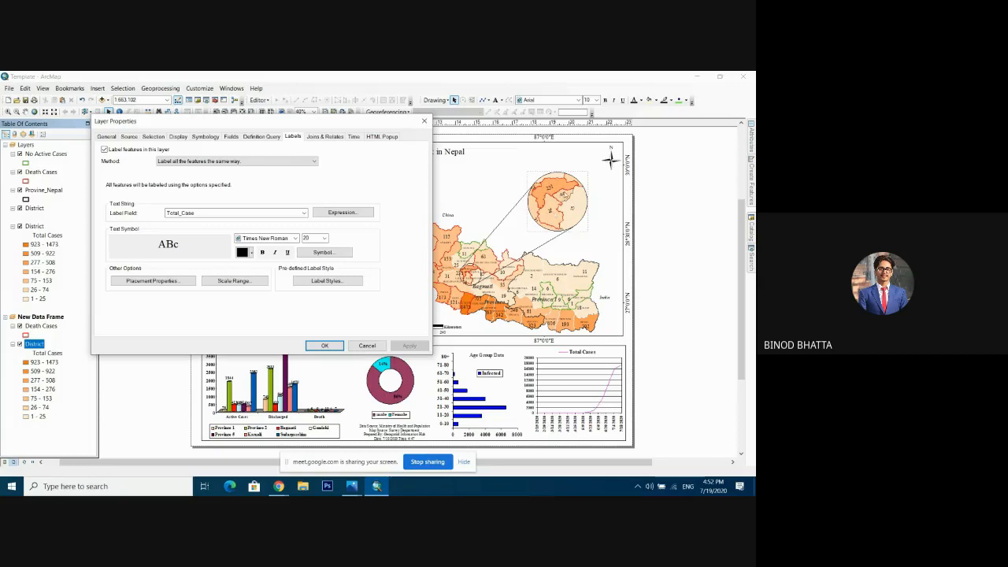
Step: Rebuild the inset District label expression as [DISTRICT] & " " & [Total_Case] and verify it
{"action": "left_click", "coordinate": [340, 213]}
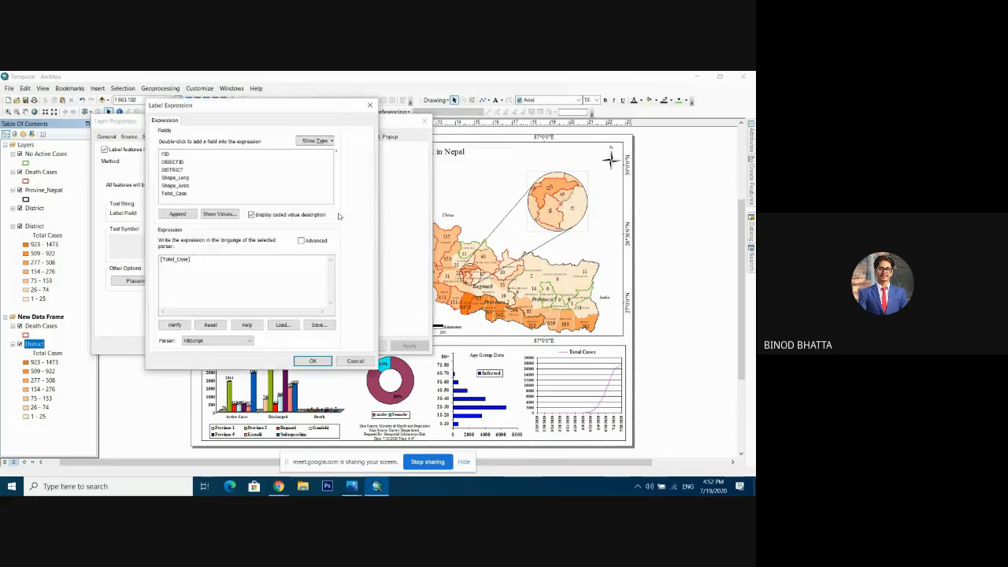
{"action": "left_click_drag", "start_coordinate": [197, 260], "coordinate": [71, 265]}
{"action": "key", "text": "BackSpace"}
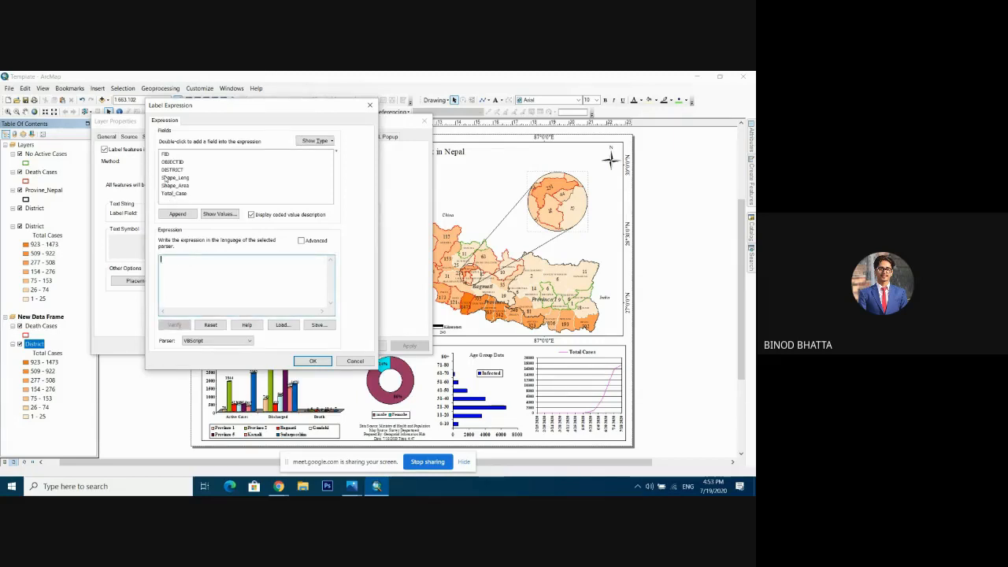
{"action": "double_click", "coordinate": [170, 170]}
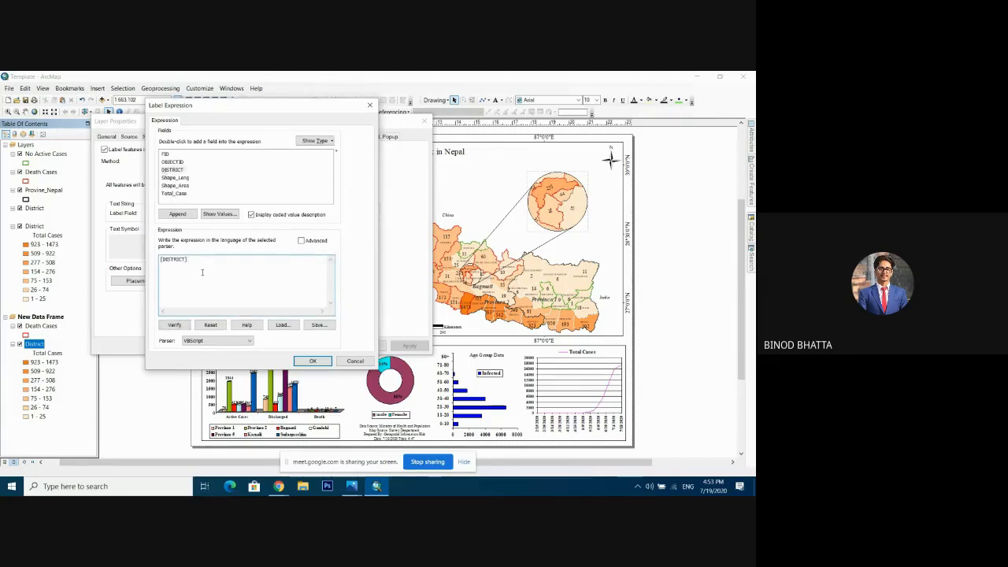
{"action": "left_click", "coordinate": [172, 193]}
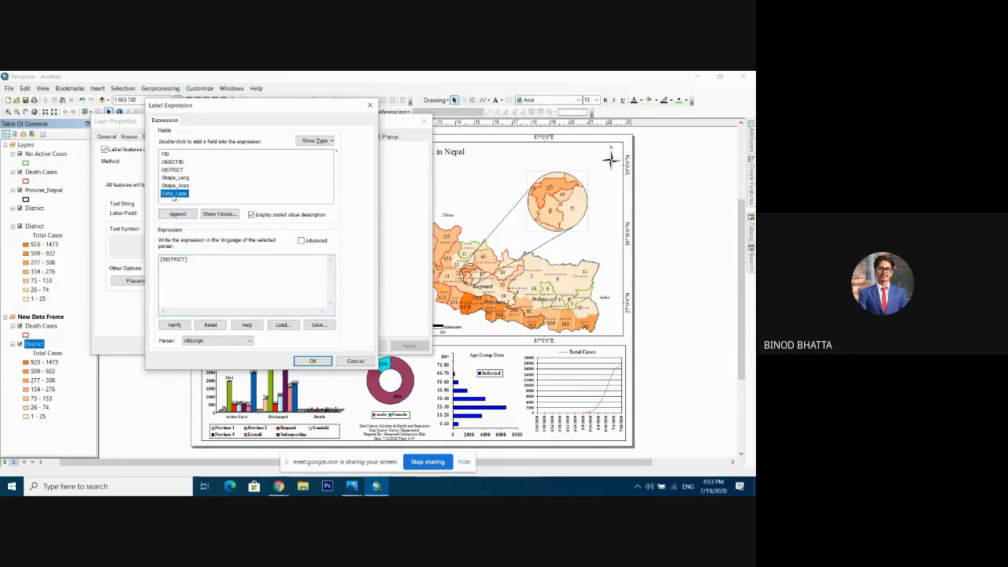
{"action": "left_click", "coordinate": [176, 215]}
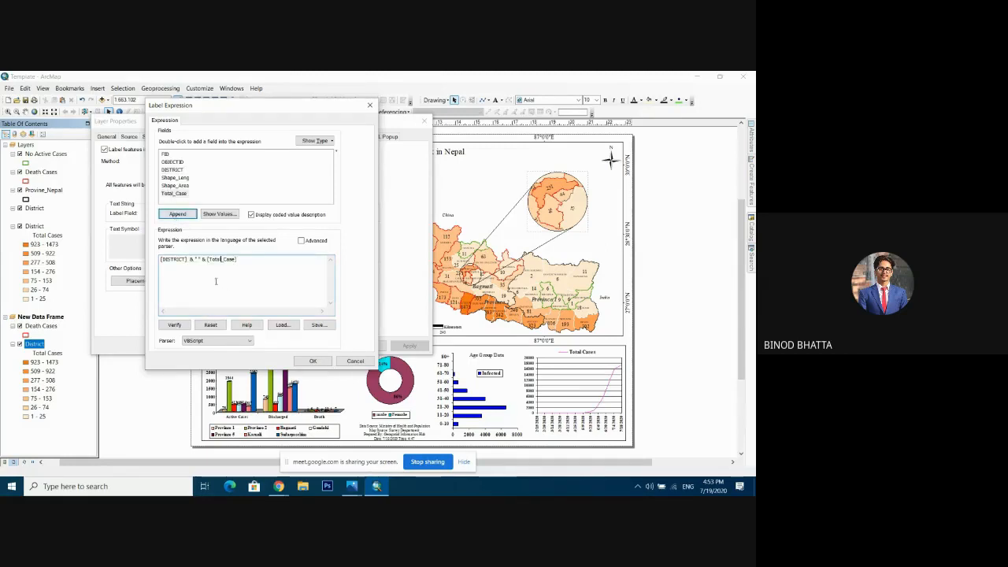
{"action": "left_click", "coordinate": [174, 324]}
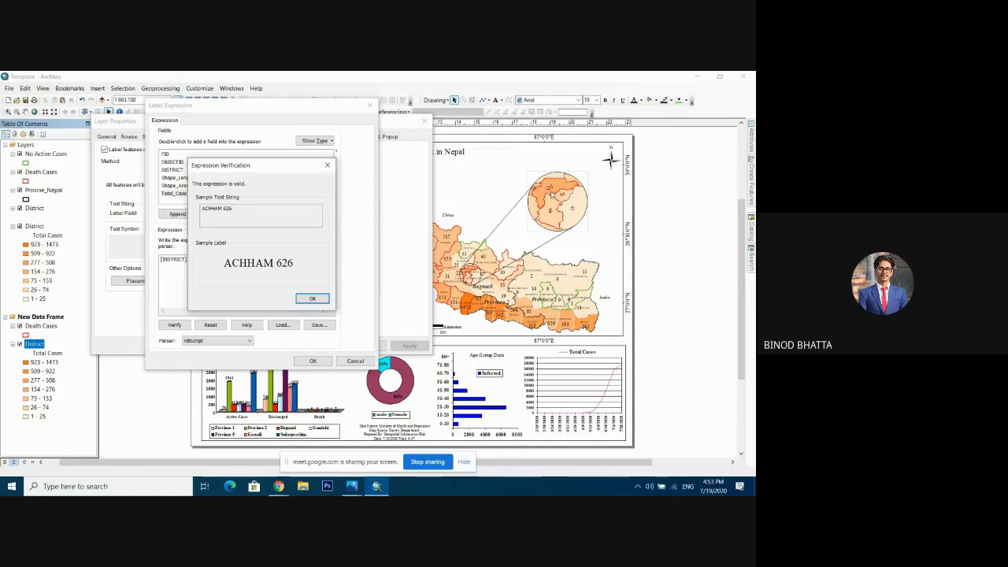
{"action": "left_click", "coordinate": [313, 299]}
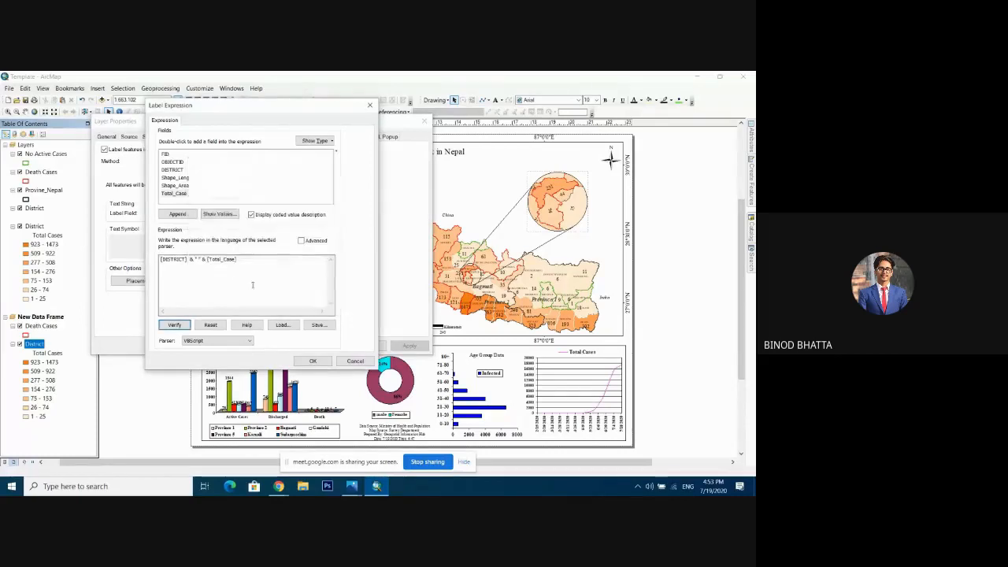
Step: Replace the quoted space between the DISTRICT and Total_Case fields with vbNewLine, verify the expression, and apply it to the inset labels
{"action": "left_click", "coordinate": [201, 260]}
{"action": "key", "text": "BackSpace"}
{"action": "key", "text": "BackSpace"}
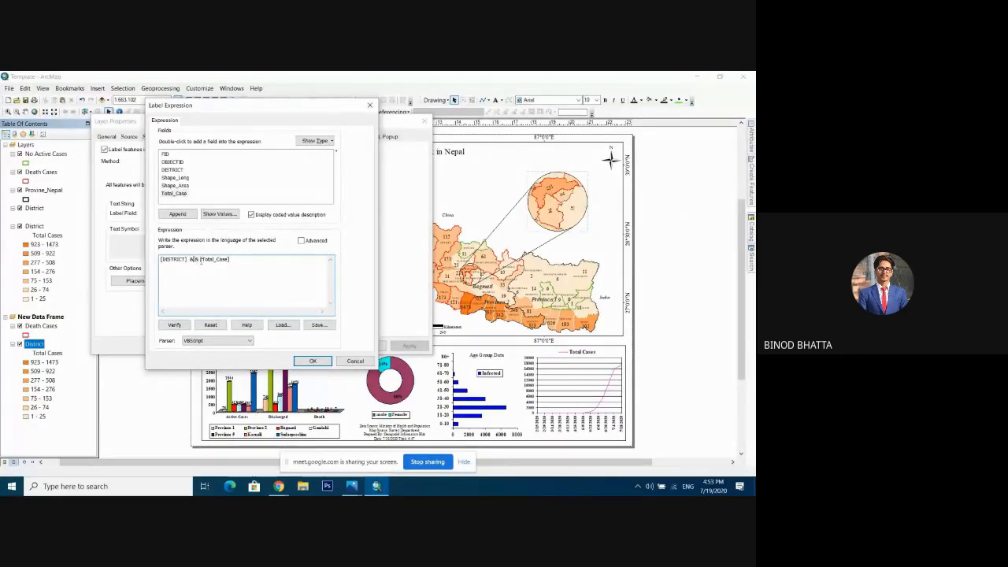
{"action": "type", "text": "vbN"}
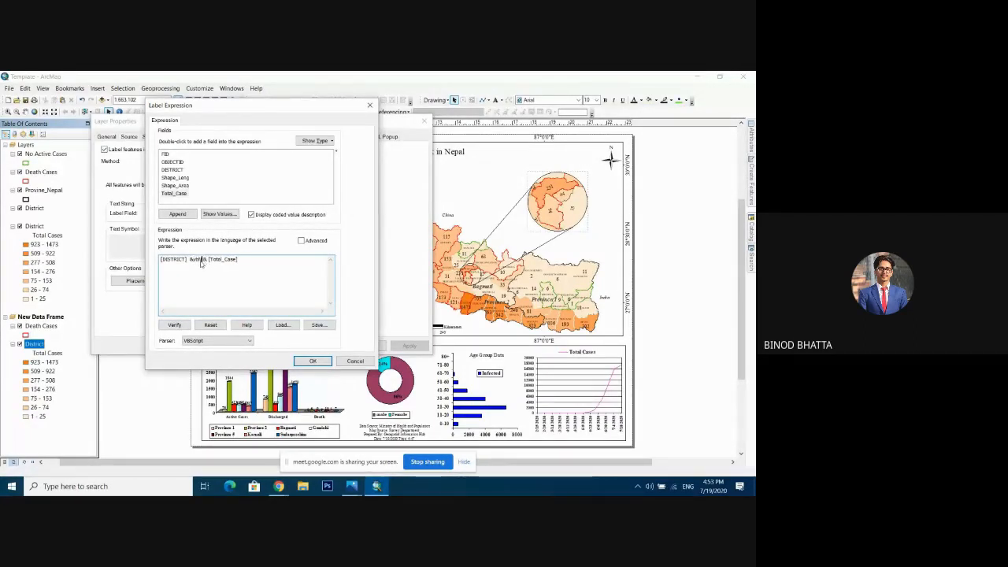
{"action": "type", "text": "ewLine"}
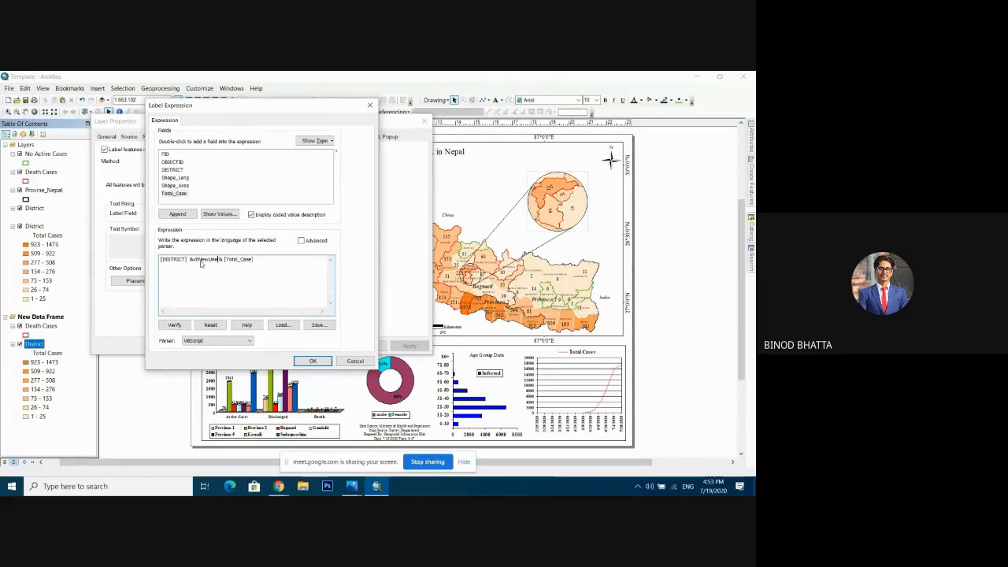
{"action": "left_click", "coordinate": [174, 324]}
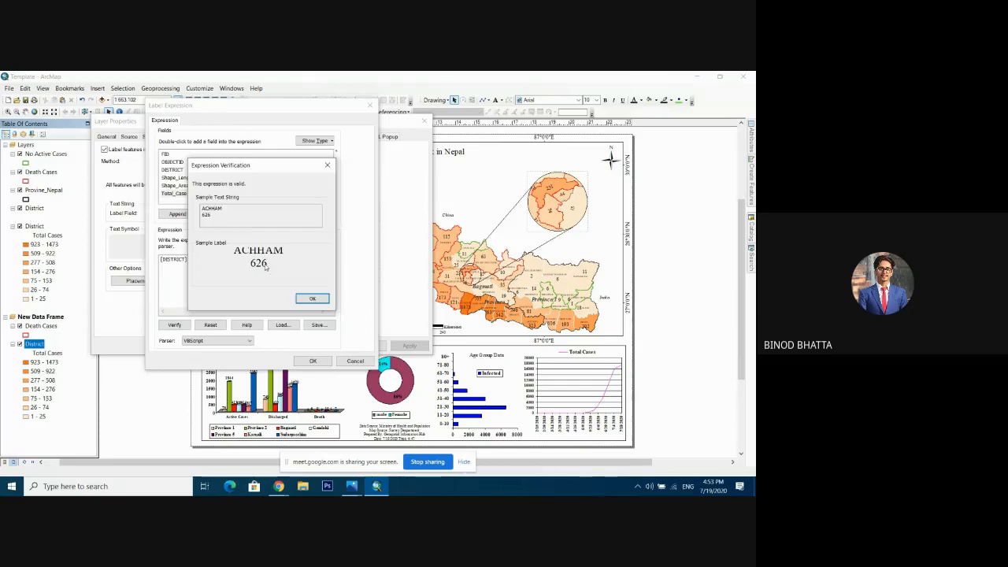
{"action": "left_click", "coordinate": [313, 299]}
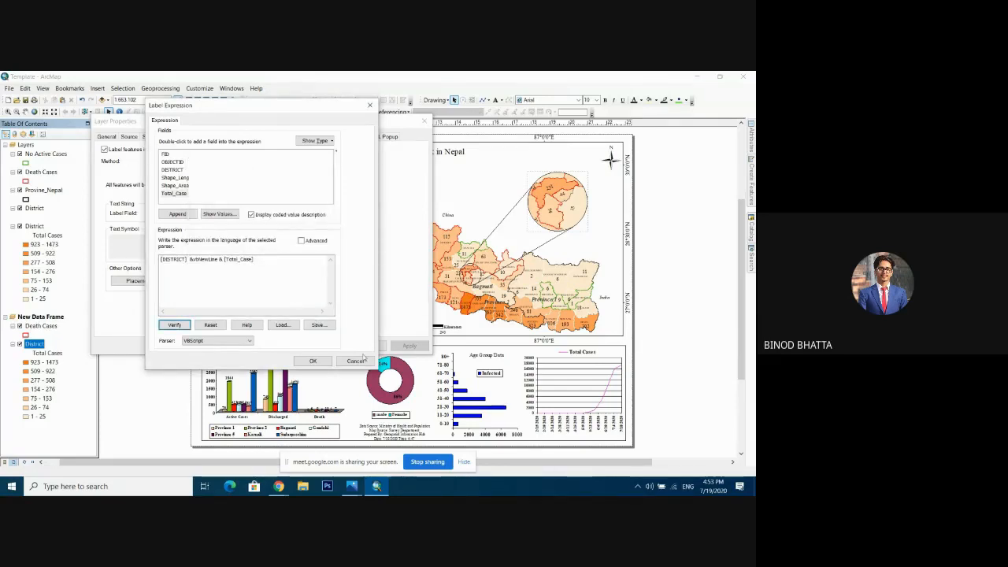
{"action": "left_click", "coordinate": [313, 361]}
{"action": "left_click", "coordinate": [402, 340]}
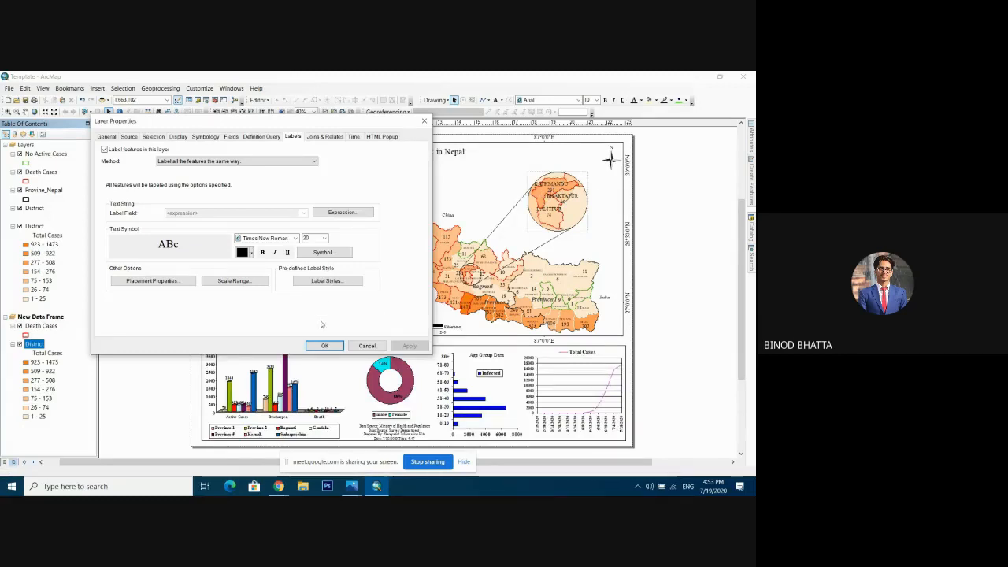
{"action": "left_click", "coordinate": [324, 345]}
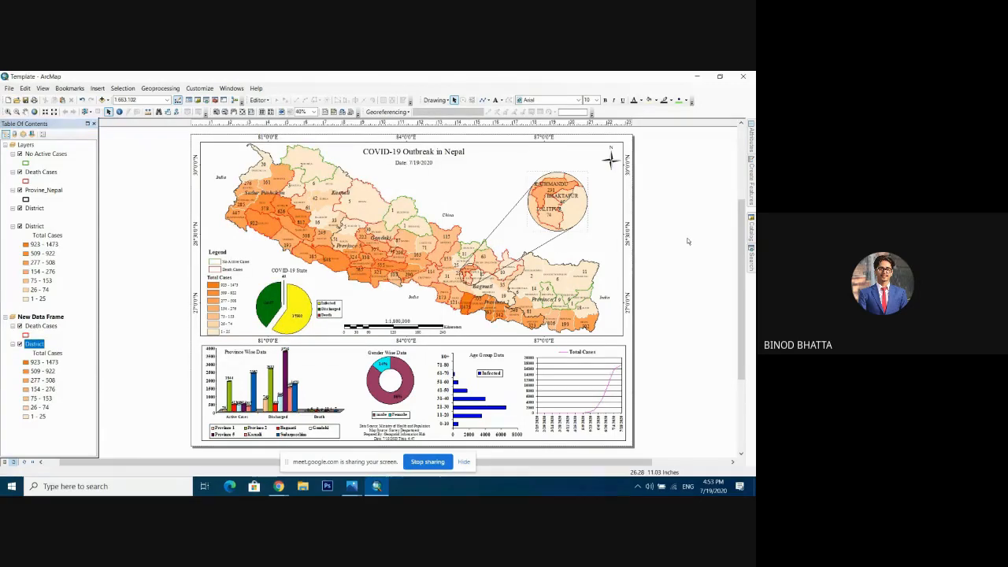
{"action": "mouse_move", "coordinate": [738, 260]}
{"action": "left_mouse_down"}
{"action": "mouse_move", "coordinate": [738, 273]}
{"action": "mouse_move", "coordinate": [740, 251]}
{"action": "left_mouse_up"}
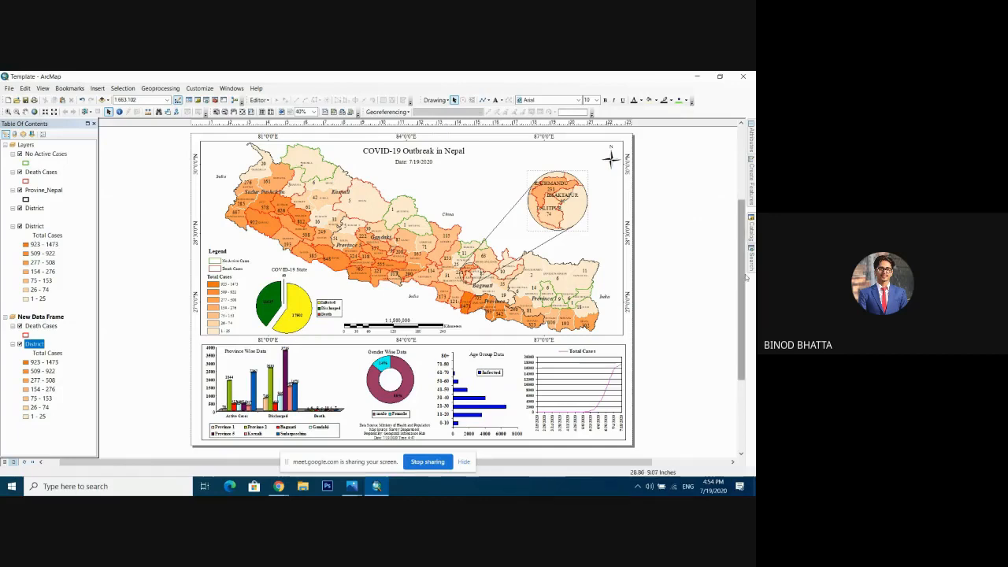
{"action": "left_click_drag", "start_coordinate": [743, 277], "coordinate": [744, 275]}
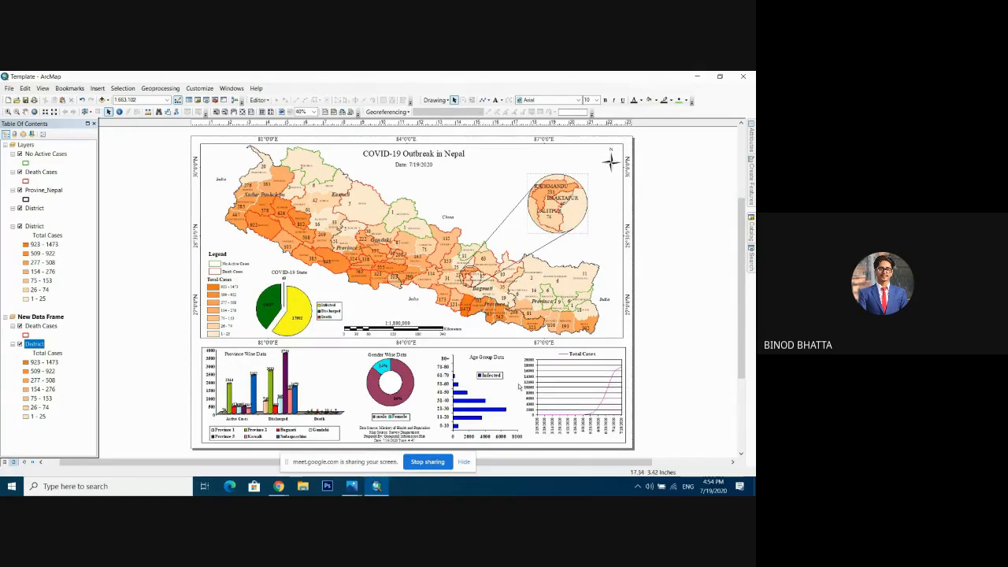
{"action": "left_click", "coordinate": [650, 366]}
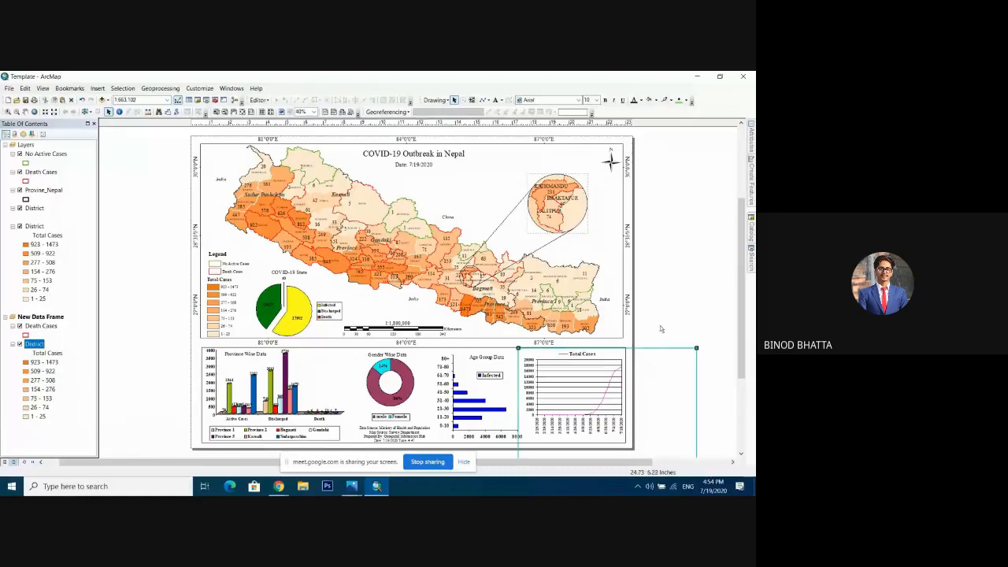
{"action": "left_click", "coordinate": [663, 311]}
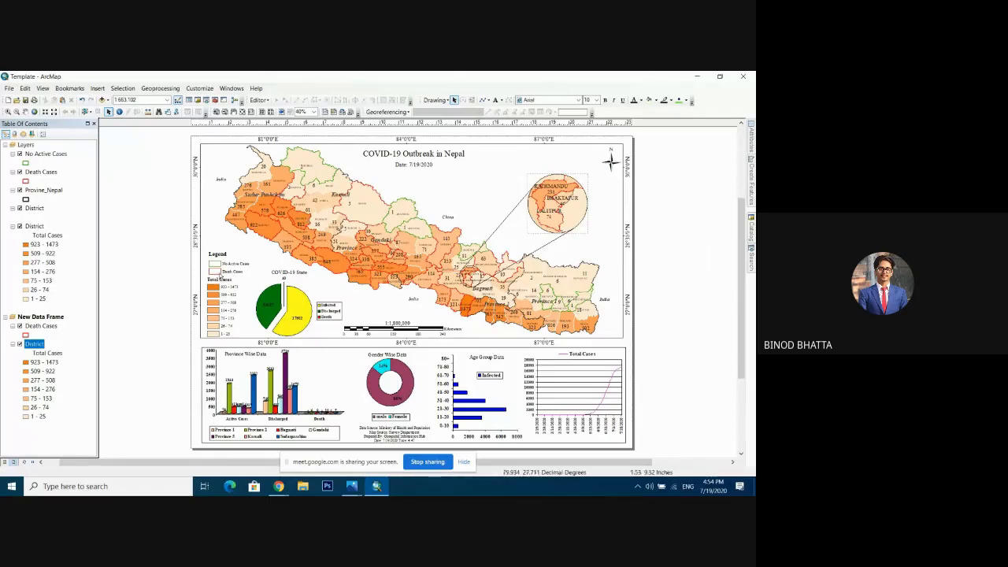
Step: Nudge the map legend slightly closer to the left edge of the main map frame
{"action": "left_click", "coordinate": [213, 280]}
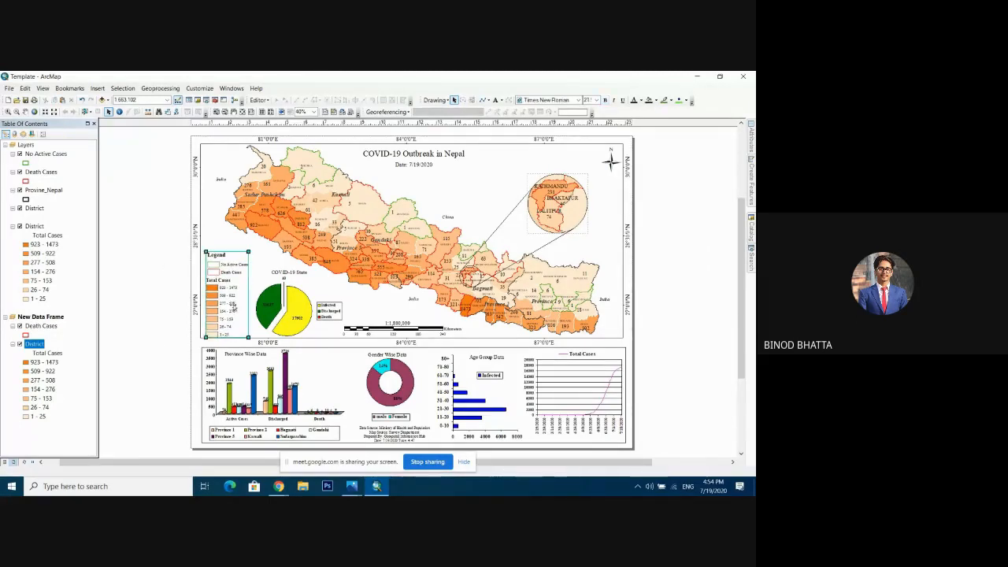
{"action": "left_click", "coordinate": [162, 314]}
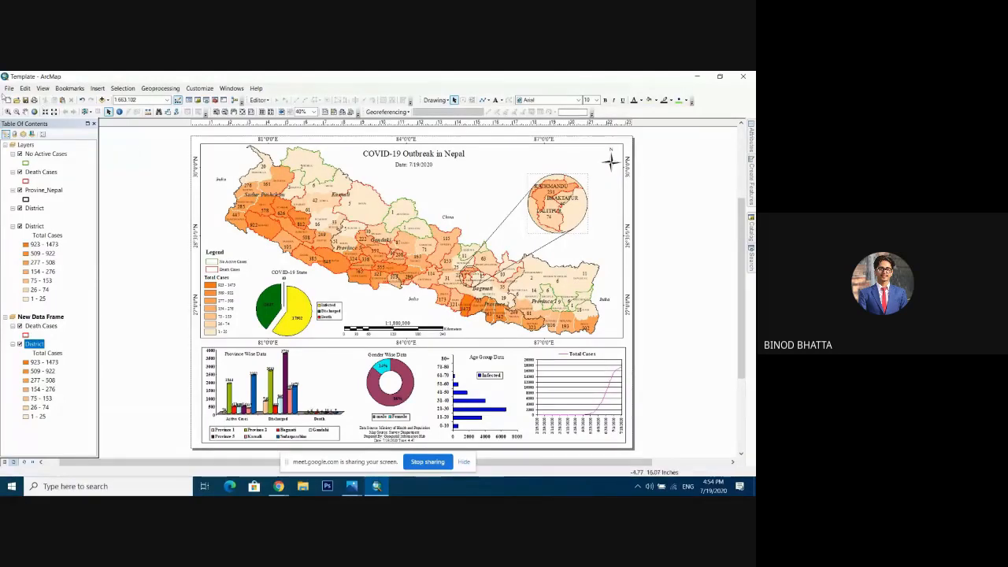
{"action": "left_click", "coordinate": [9, 88]}
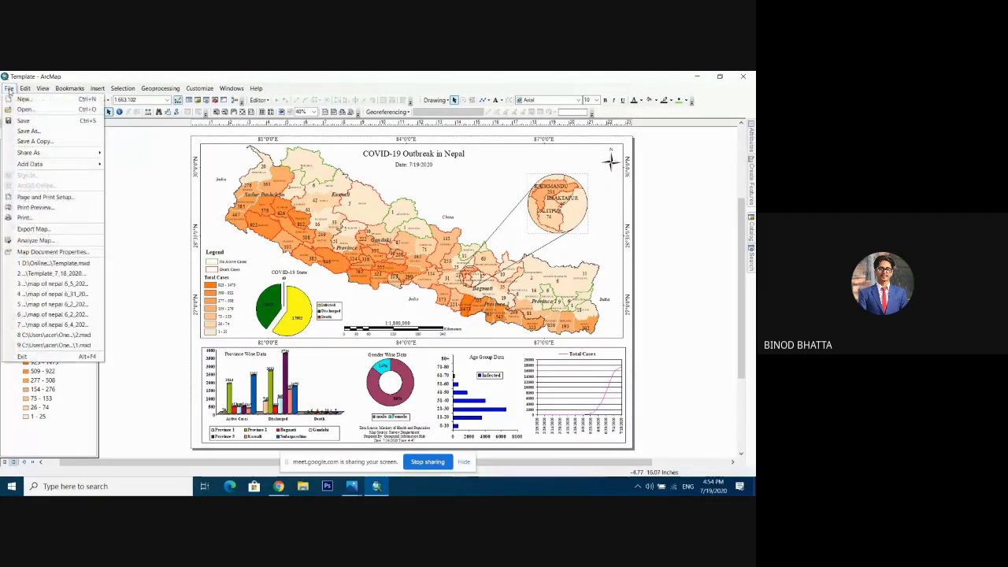
{"action": "left_click", "coordinate": [46, 229]}
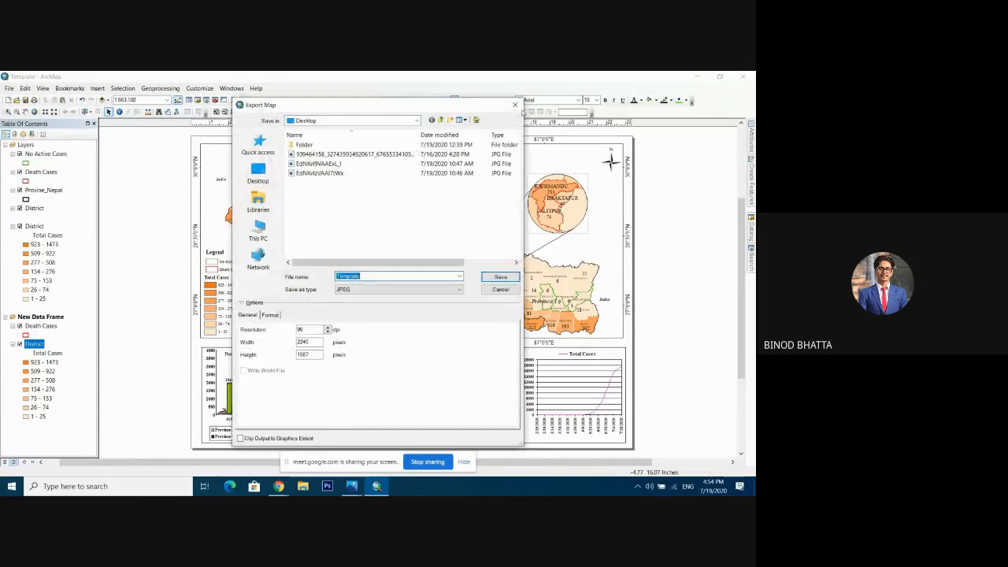
{"action": "left_click", "coordinate": [516, 101]}
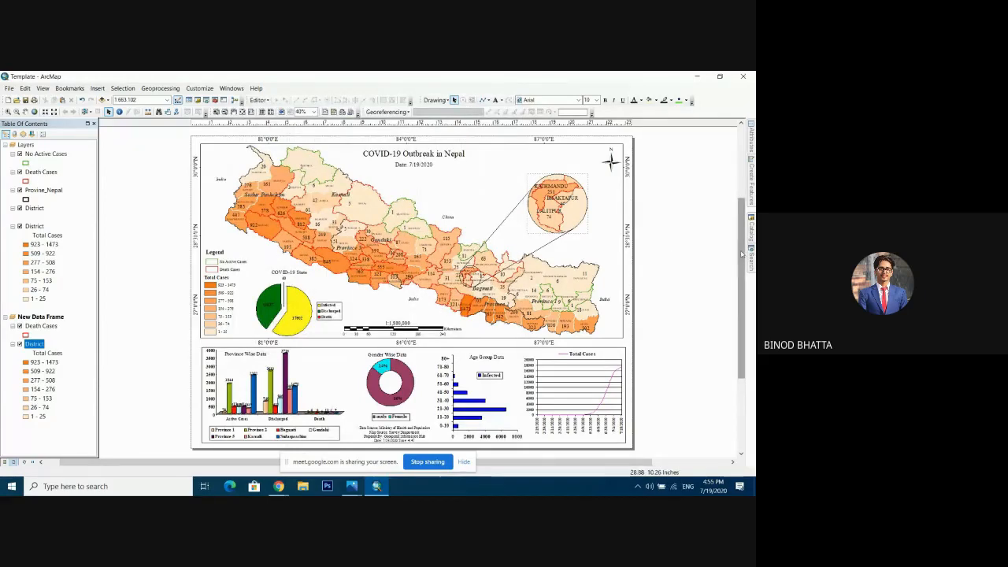
Step: Export the finished layout to the Desktop as a JPEG named 7_19_2020
{"action": "left_click_drag", "start_coordinate": [740, 254], "coordinate": [740, 261]}
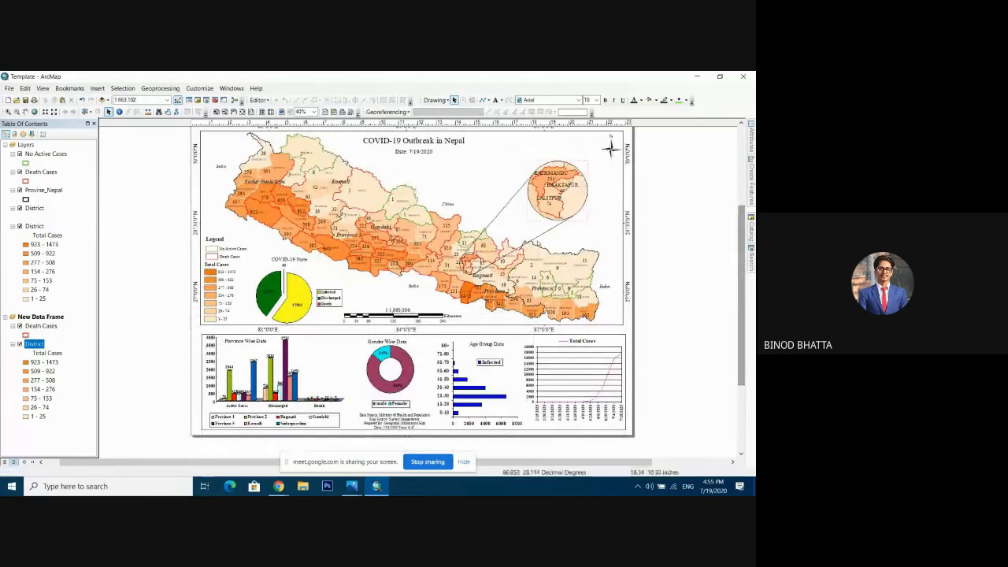
{"action": "left_click", "coordinate": [10, 88]}
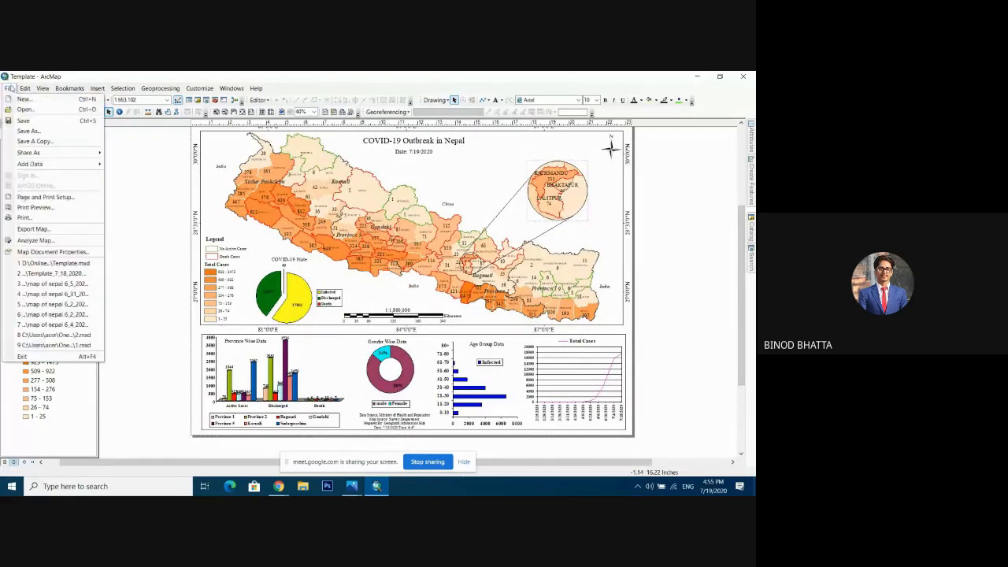
{"action": "left_click", "coordinate": [34, 229]}
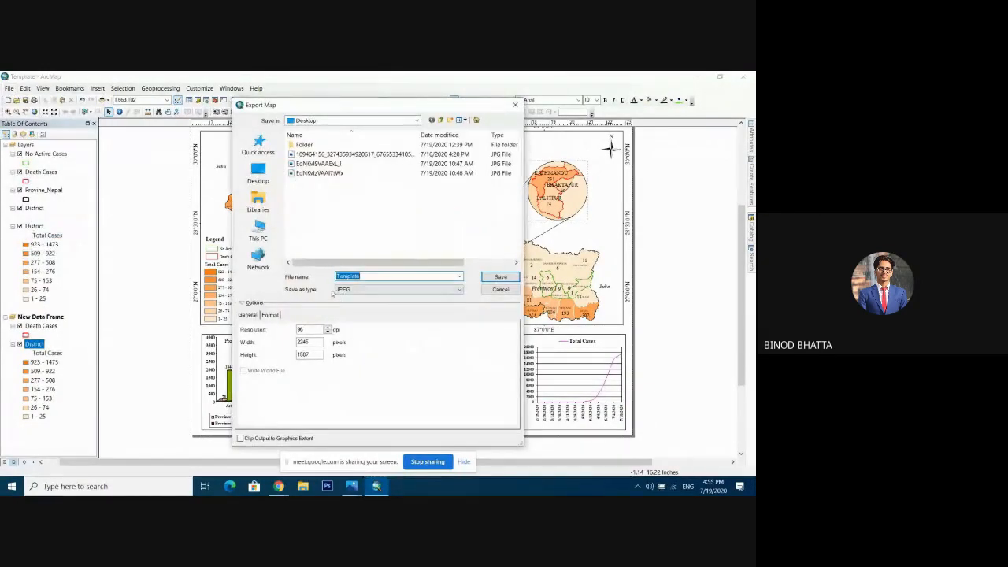
{"action": "left_click", "coordinate": [366, 290]}
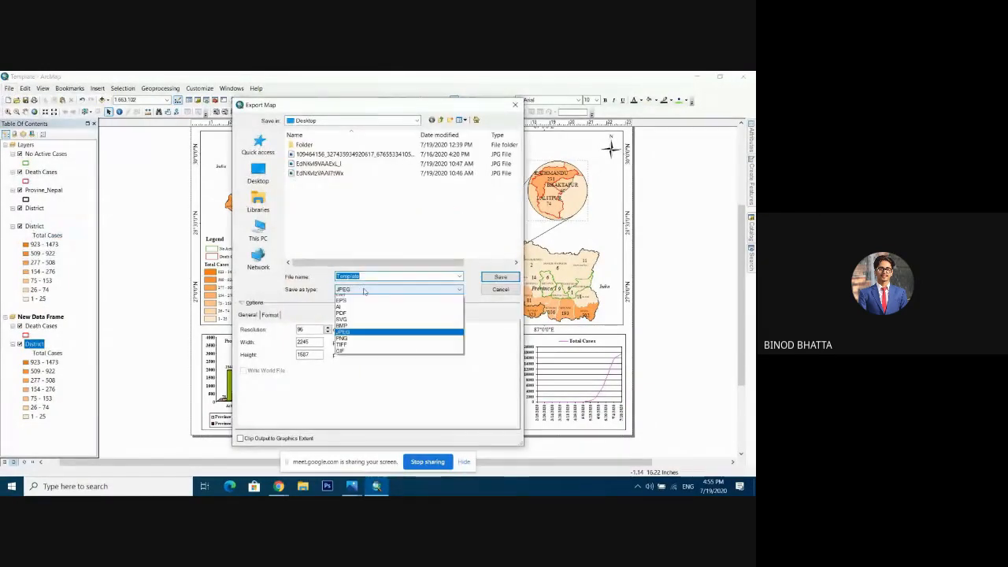
{"action": "left_click", "coordinate": [357, 337]}
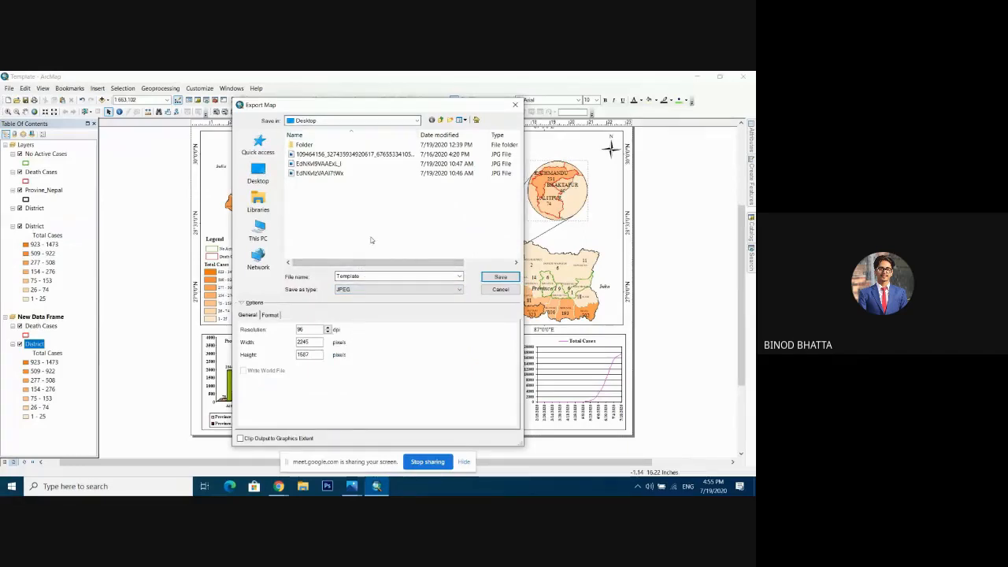
{"action": "double_click", "coordinate": [373, 276]}
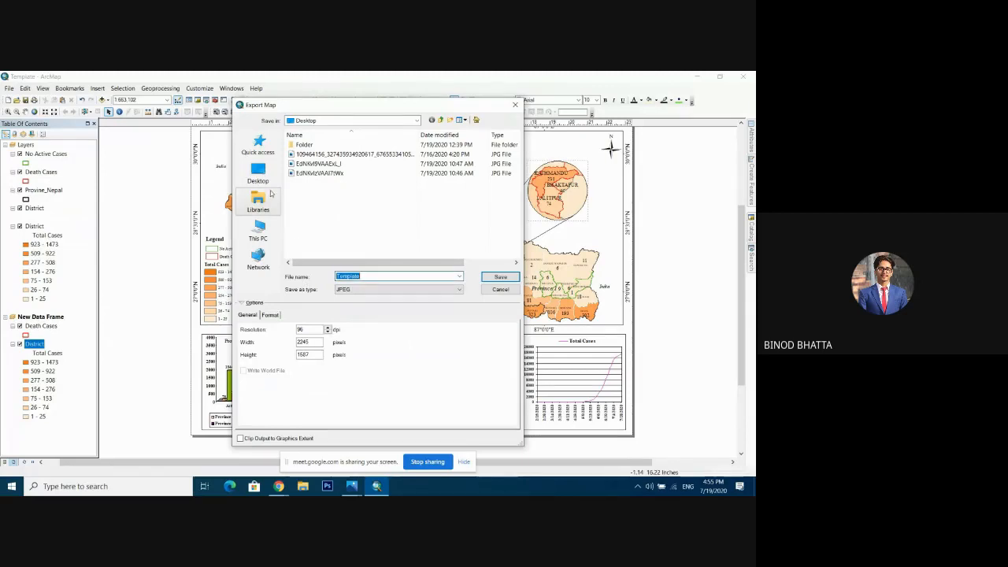
{"action": "key", "text": "BackSpace"}
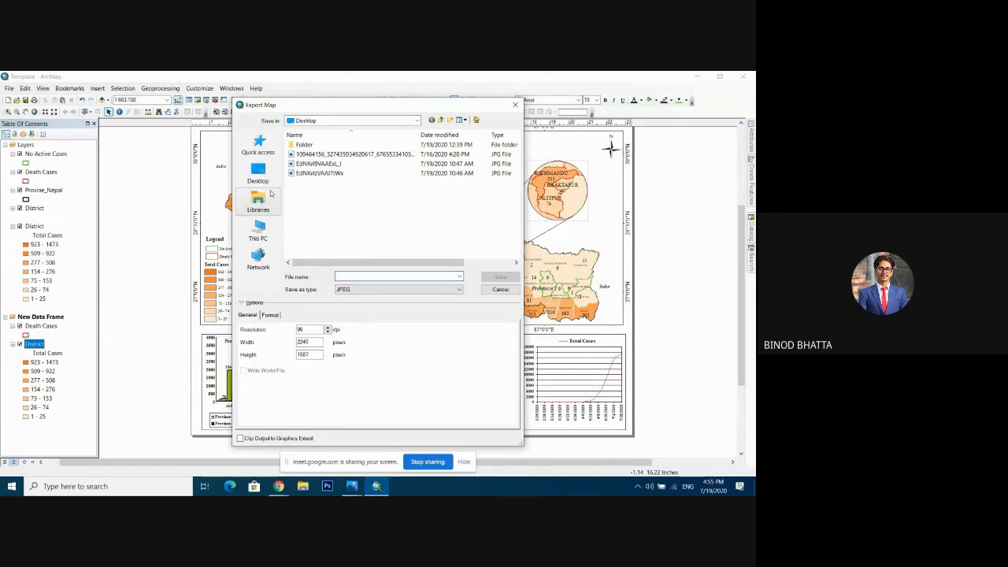
{"action": "type", "text": "1_19_"}
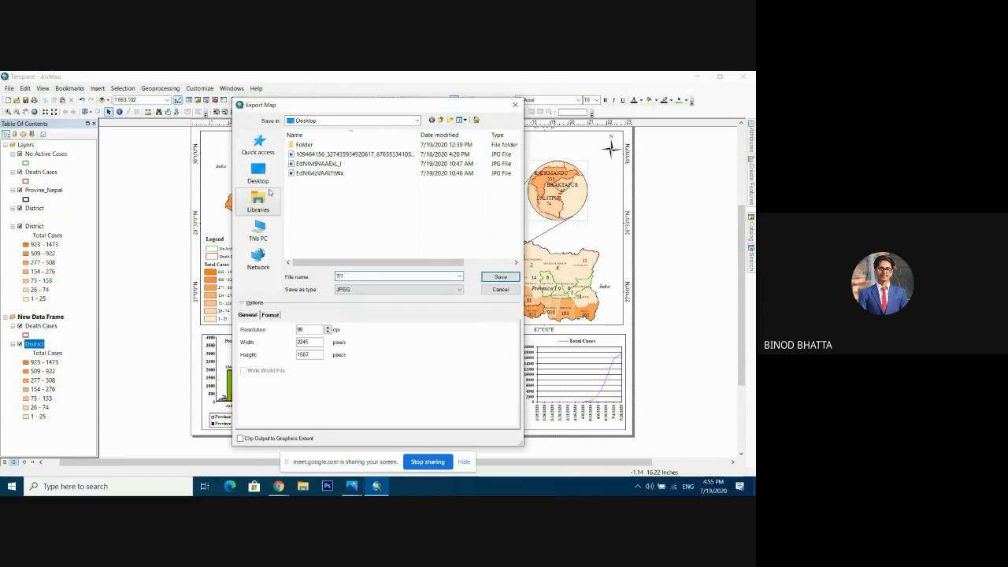
{"action": "key", "text": "Return"}
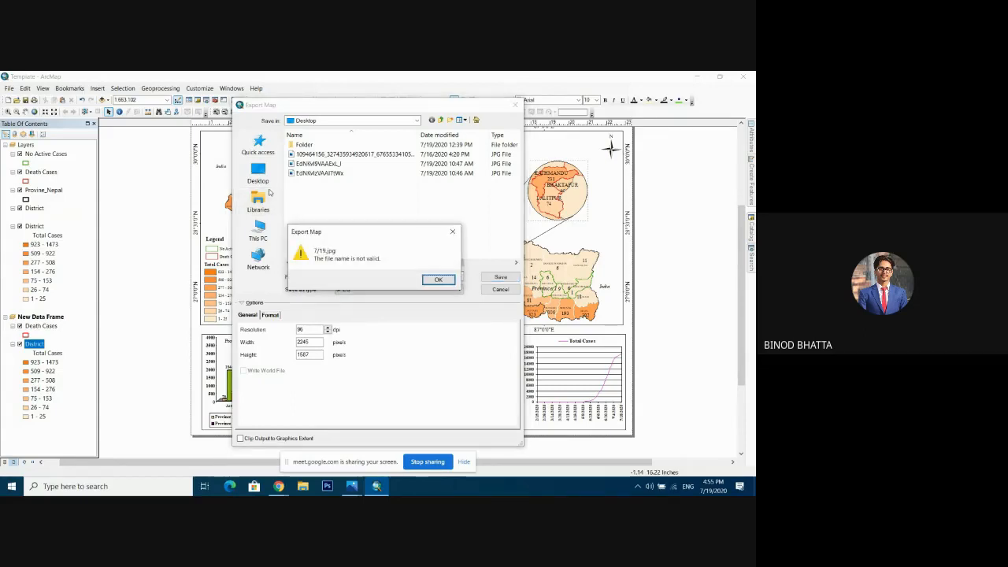
{"action": "left_click", "coordinate": [436, 280]}
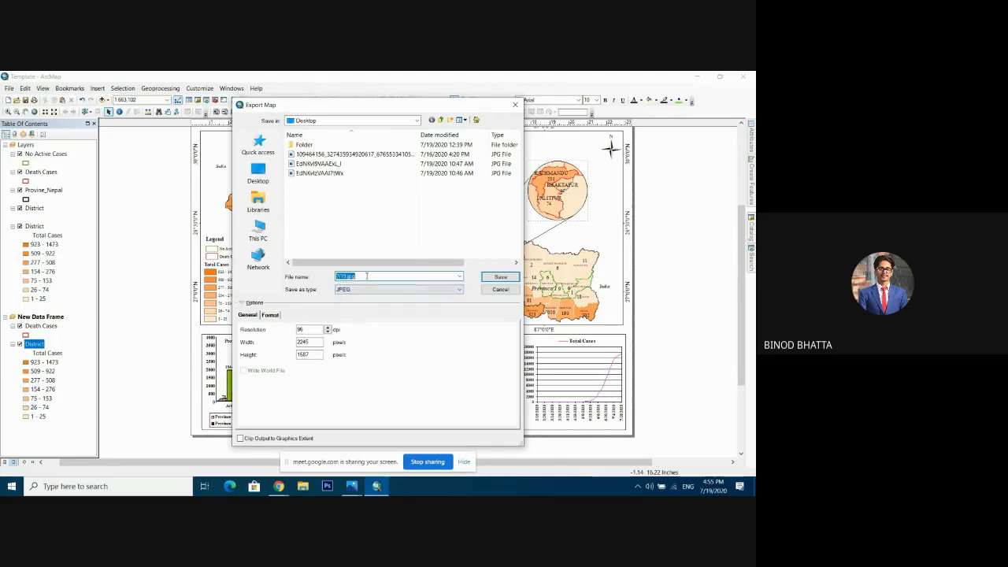
{"action": "key", "text": "BackSpace"}
{"action": "key", "text": "Return"}
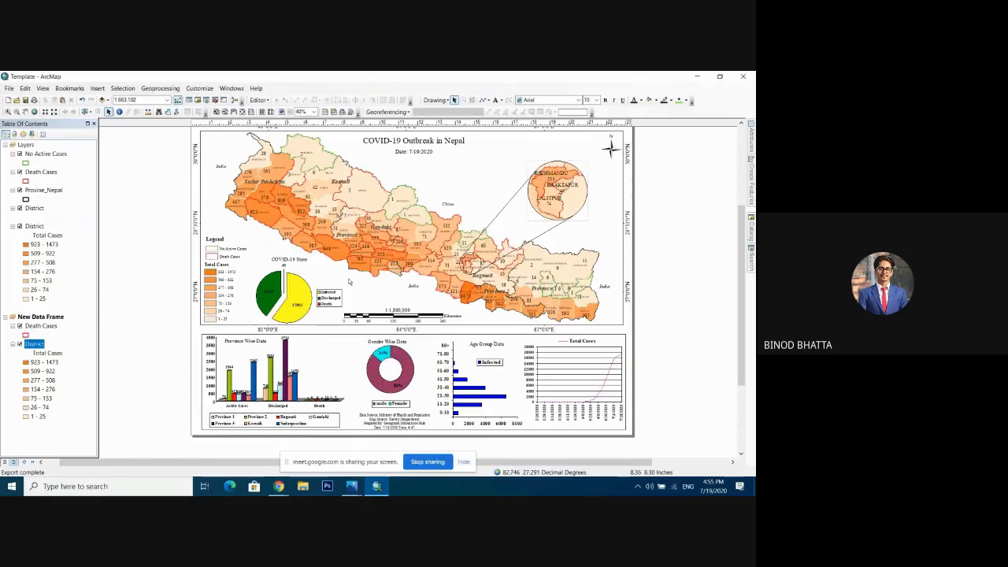
Step: Open the exported 7_19_2020 image from the desktop and hide the screen-sharing notice covering it
{"action": "left_click", "coordinate": [697, 76]}
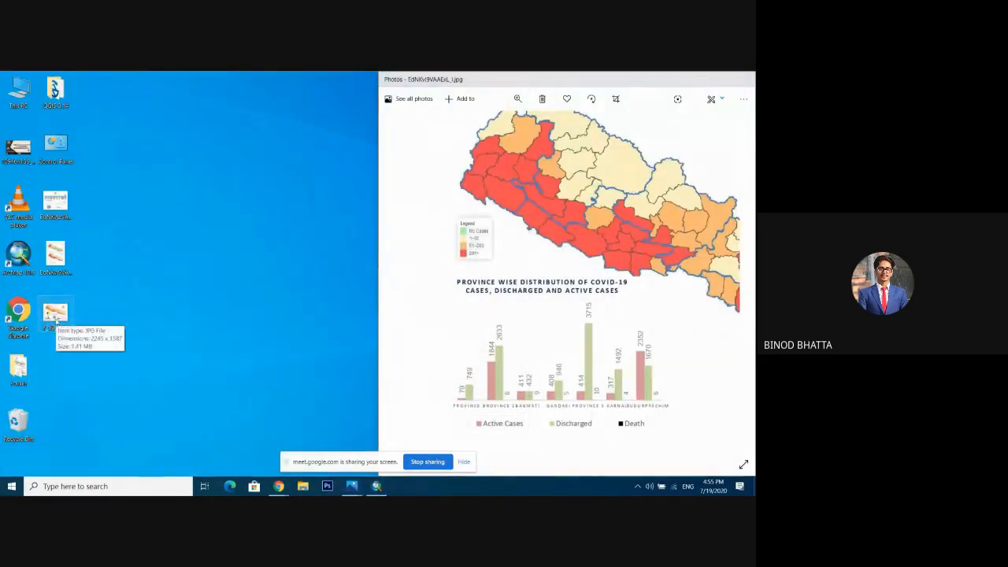
{"action": "double_click", "coordinate": [56, 319]}
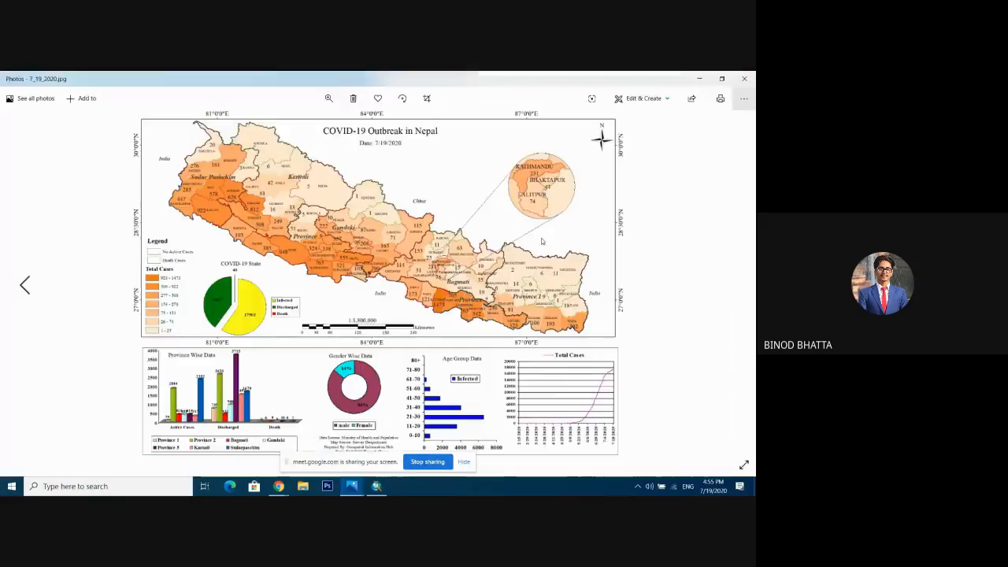
{"action": "left_click", "coordinate": [463, 461]}
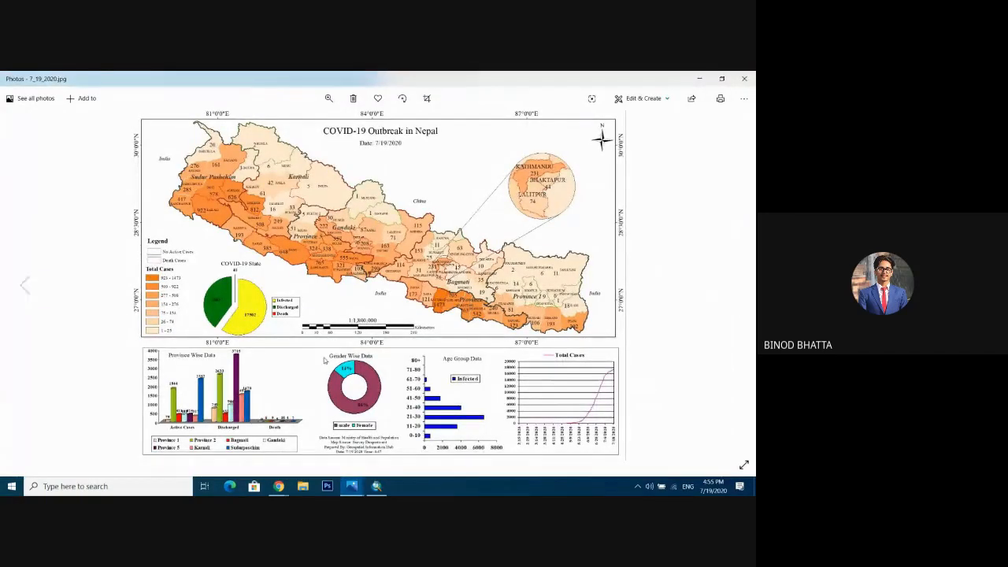
Step: Examine the exported image up close, checking the district labels, the inset circle, the charts and the data source note
{"action": "scroll", "coordinate": [324, 360], "scroll_direction": "up", "scroll_amount": 2}
{"action": "scroll", "coordinate": [324, 360], "scroll_direction": "up", "scroll_amount": 1}
{"action": "left_click_drag", "start_coordinate": [163, 251], "coordinate": [194, 281]}
{"action": "left_click_drag", "start_coordinate": [218, 211], "coordinate": [229, 428]}
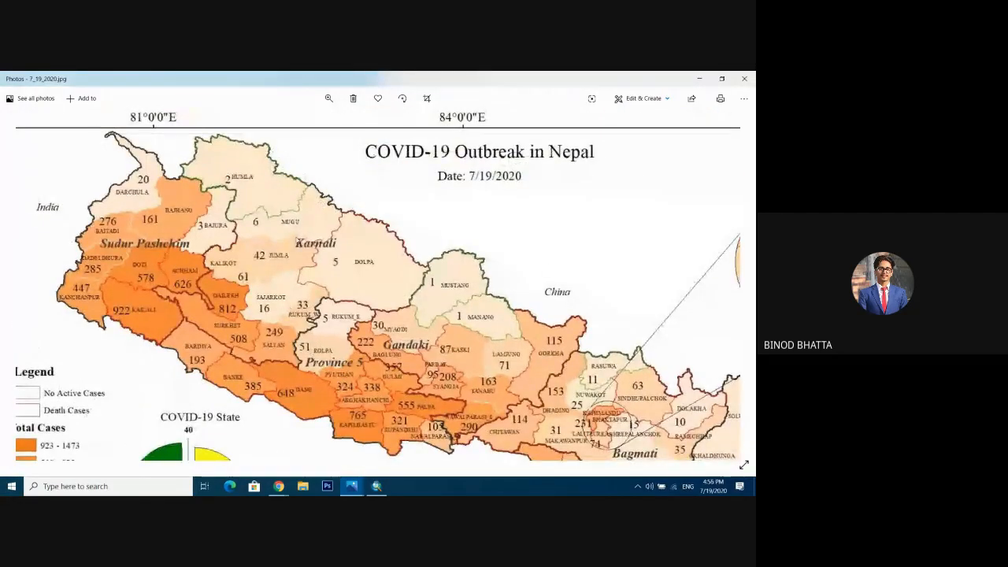
{"action": "left_click_drag", "start_coordinate": [600, 336], "coordinate": [464, 318]}
{"action": "left_click_drag", "start_coordinate": [445, 262], "coordinate": [328, 249]}
{"action": "scroll", "coordinate": [329, 249], "scroll_direction": "down", "scroll_amount": 1}
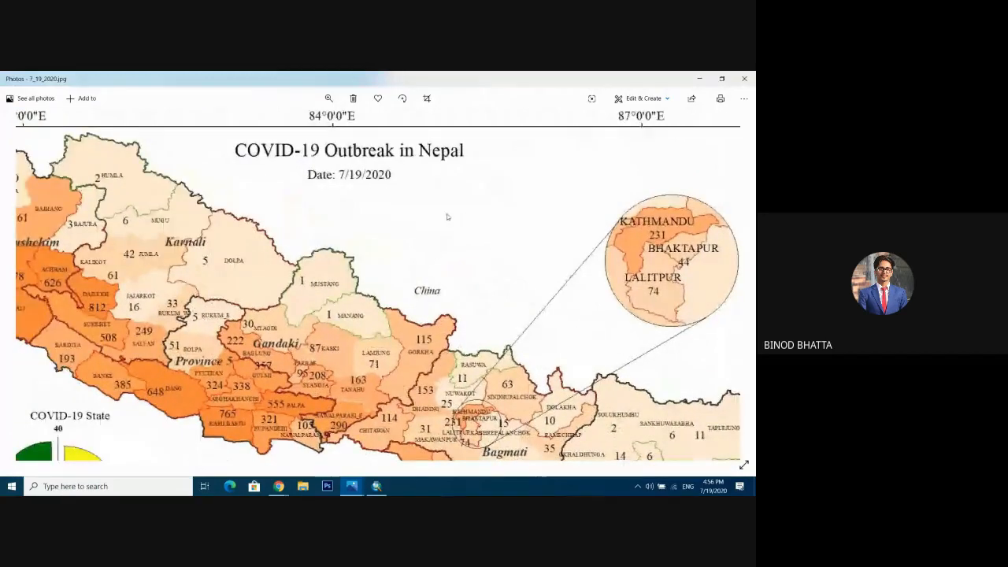
{"action": "scroll", "coordinate": [400, 213], "scroll_direction": "down", "scroll_amount": 2}
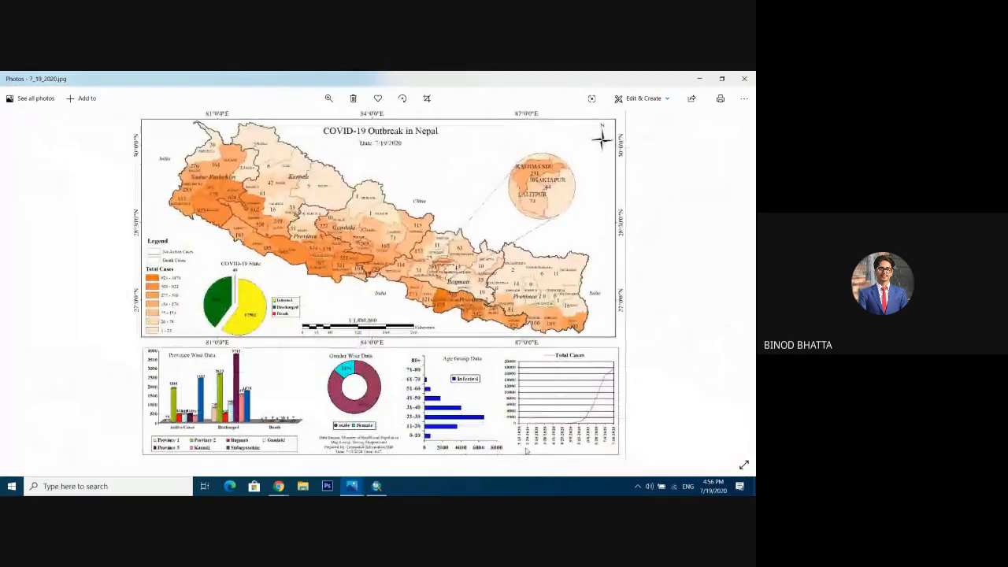
{"action": "scroll", "coordinate": [501, 336], "scroll_direction": "up", "scroll_amount": 2}
{"action": "left_click_drag", "start_coordinate": [371, 333], "coordinate": [411, 334]}
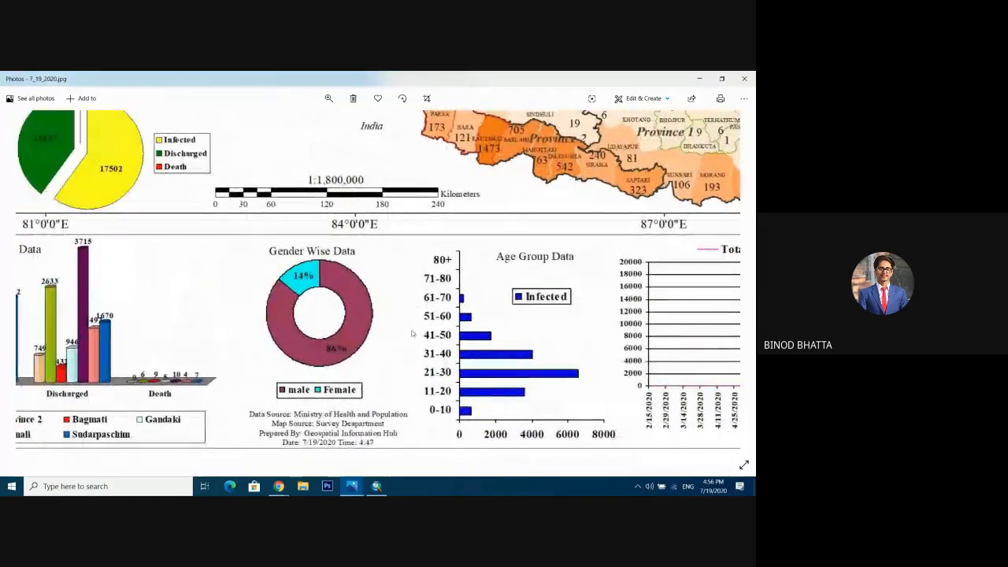
{"action": "scroll", "coordinate": [379, 333], "scroll_direction": "down", "scroll_amount": 2}
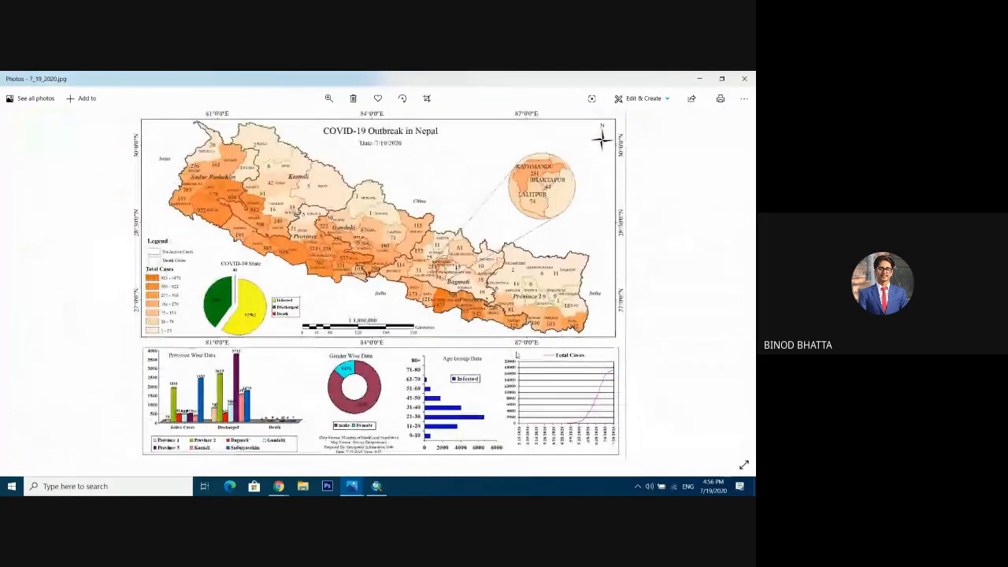
Step: Switch back to ArcMap, pull the data source note off the page and add PM after its time of 4:47
{"action": "left_click", "coordinate": [376, 486]}
{"action": "left_click", "coordinate": [402, 422]}
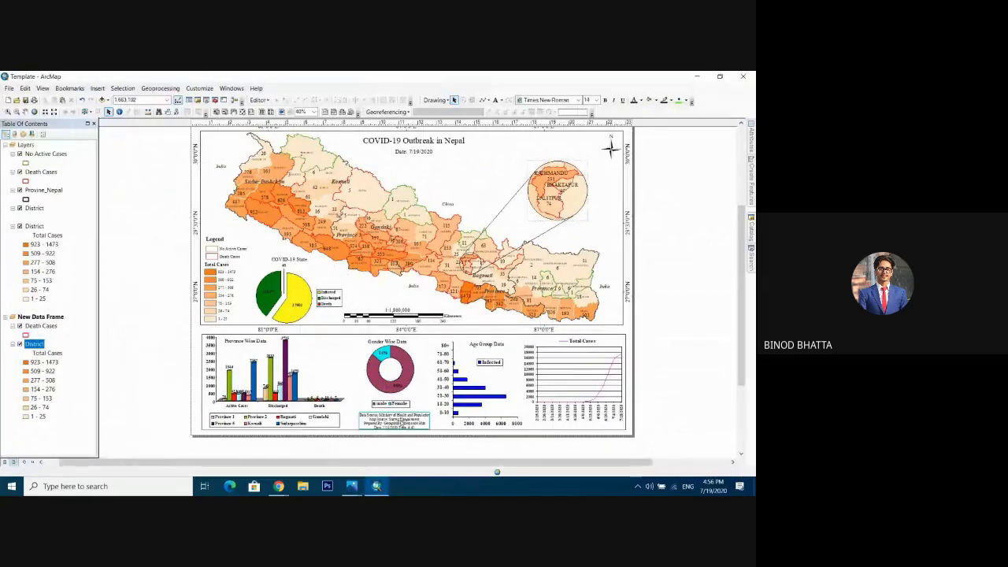
{"action": "left_click_drag", "start_coordinate": [407, 423], "coordinate": [695, 308]}
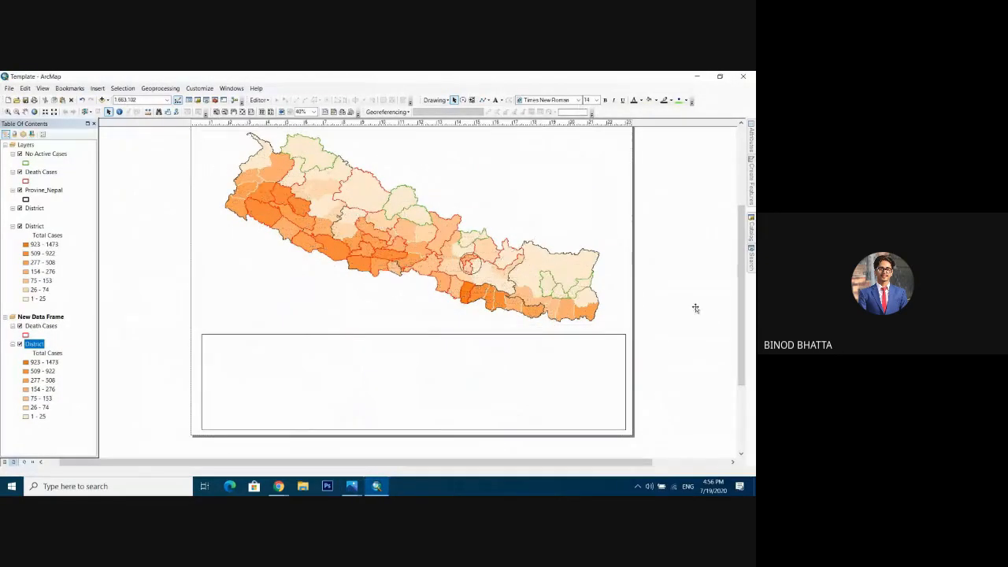
{"action": "double_click", "coordinate": [707, 312]}
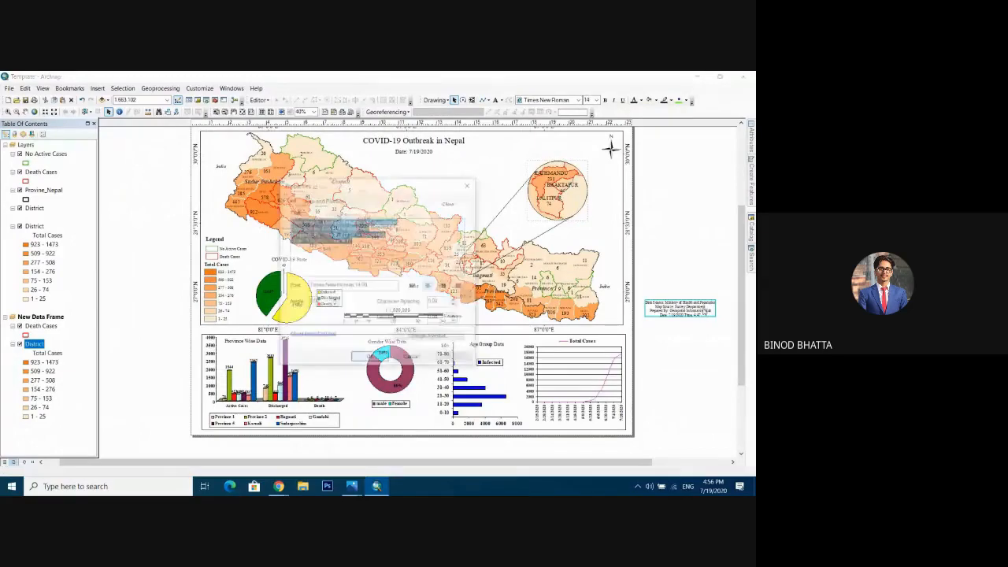
{"action": "left_click", "coordinate": [368, 242]}
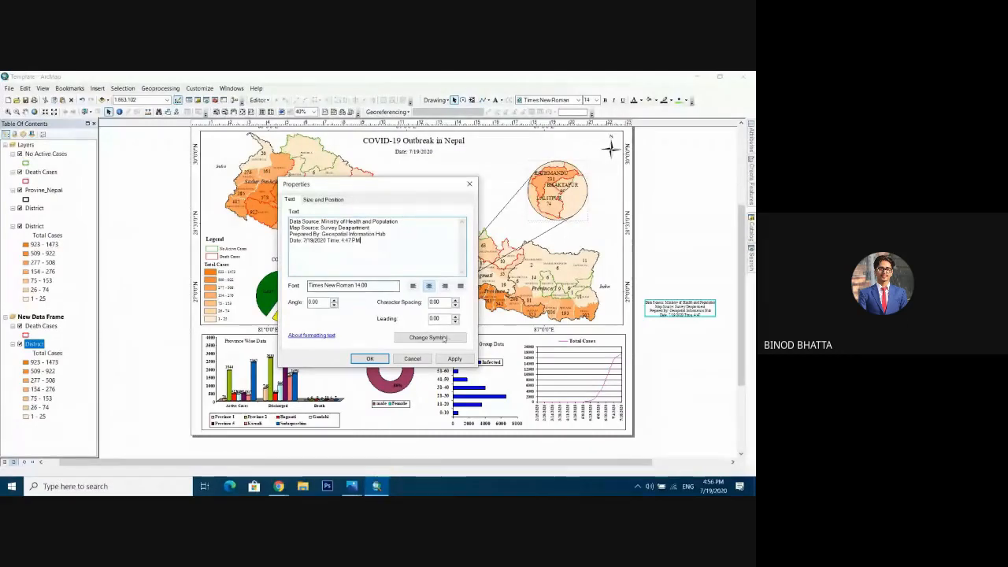
{"action": "left_click", "coordinate": [454, 358]}
{"action": "left_click", "coordinate": [369, 359]}
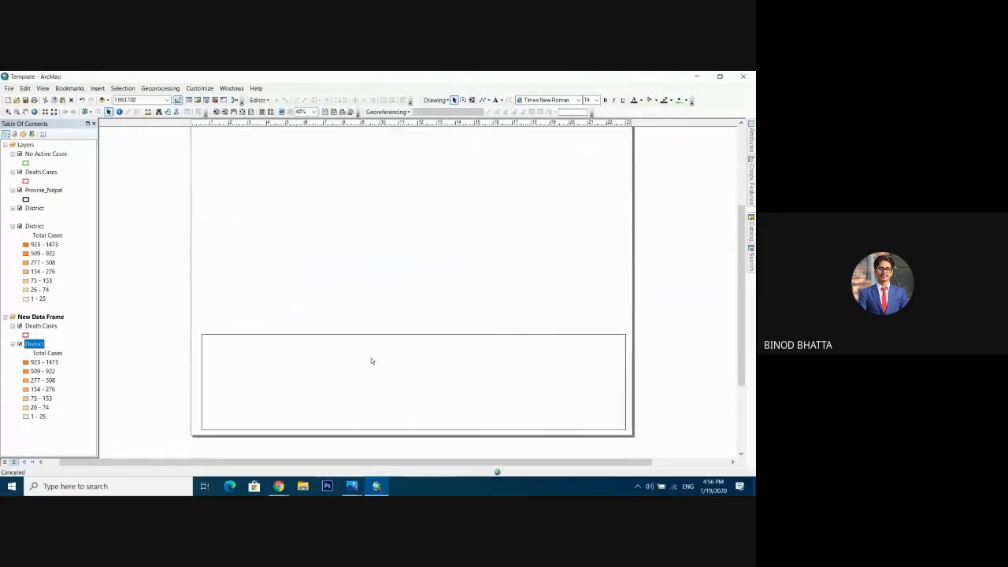
Step: Move the data source note back onto the page, fitting it just below the Gender Wise Data chart's legend
{"action": "left_click_drag", "start_coordinate": [690, 312], "coordinate": [399, 424]}
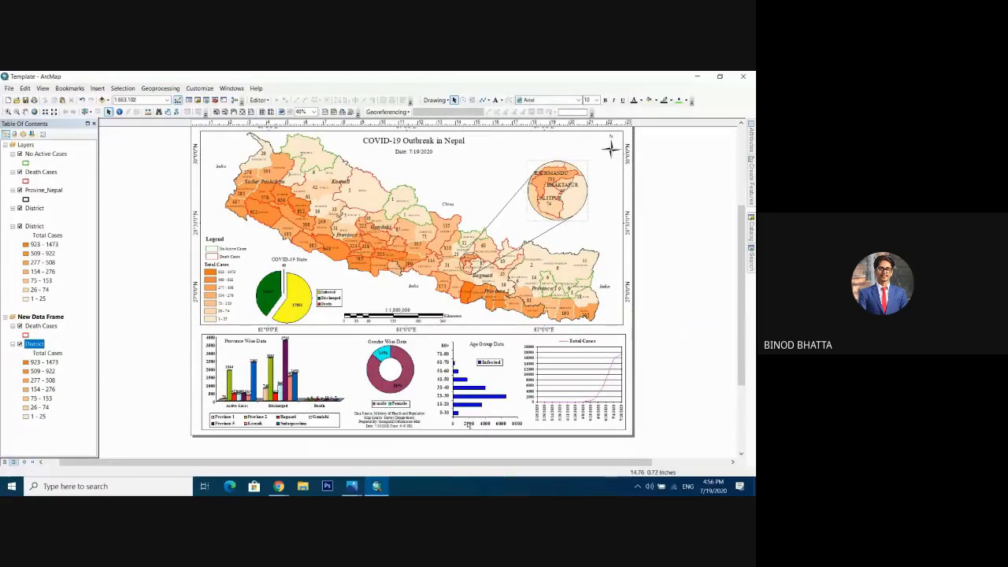
{"action": "left_click_drag", "start_coordinate": [397, 418], "coordinate": [385, 417]}
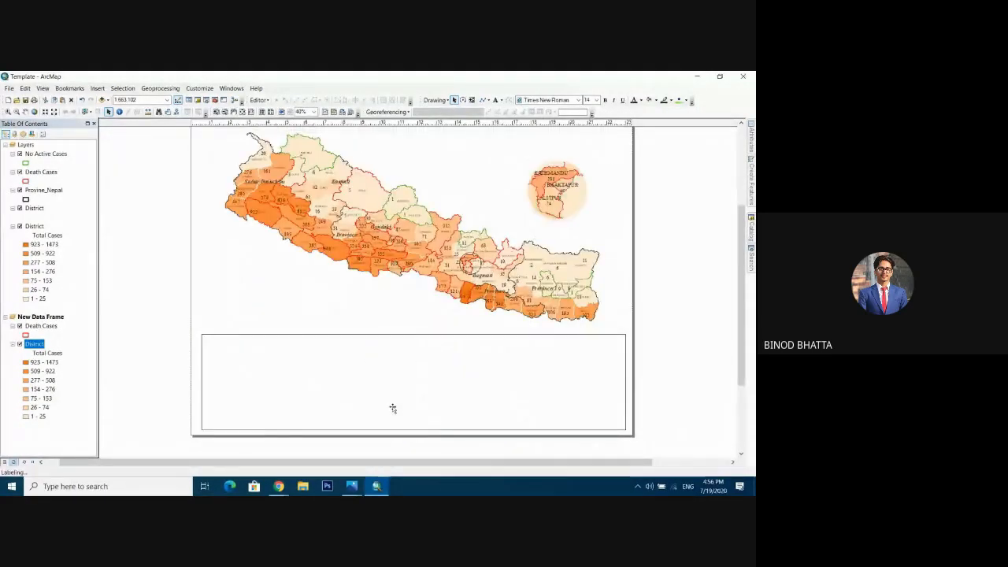
{"action": "left_click", "coordinate": [677, 300]}
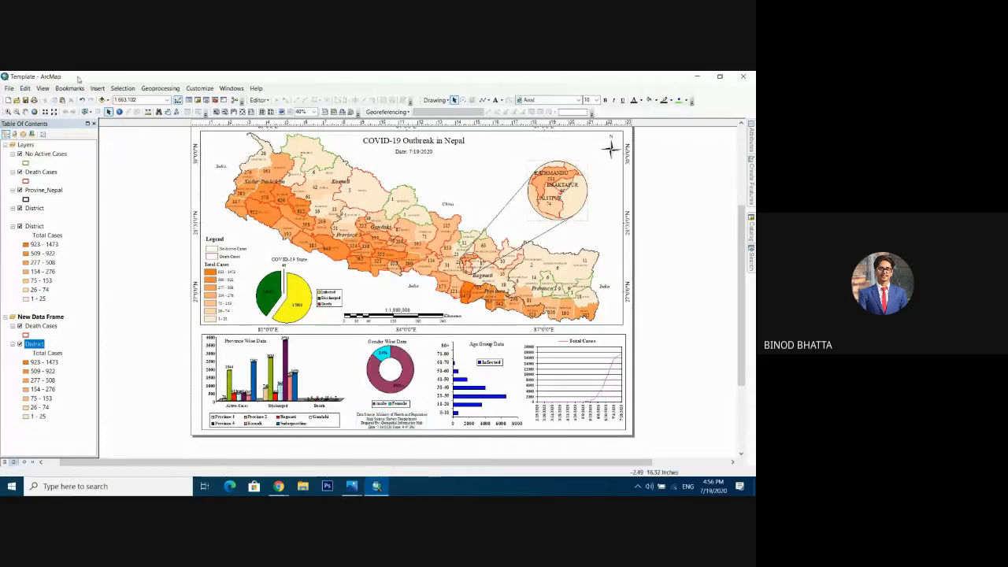
Step: Export the corrected layout again as a JPEG, overwriting 7_19_2020.jpg on the Desktop
{"action": "left_click", "coordinate": [8, 88]}
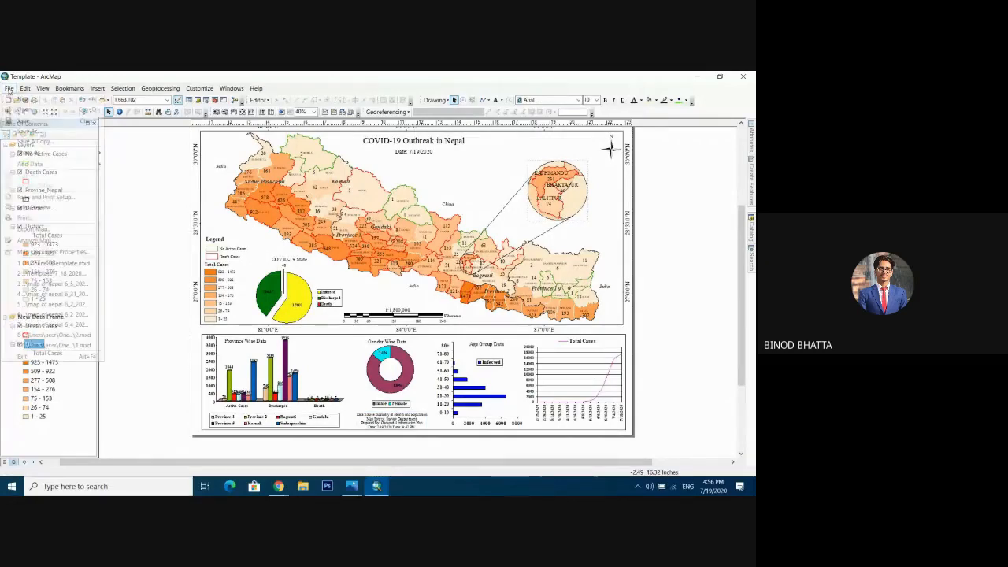
{"action": "left_click", "coordinate": [45, 226]}
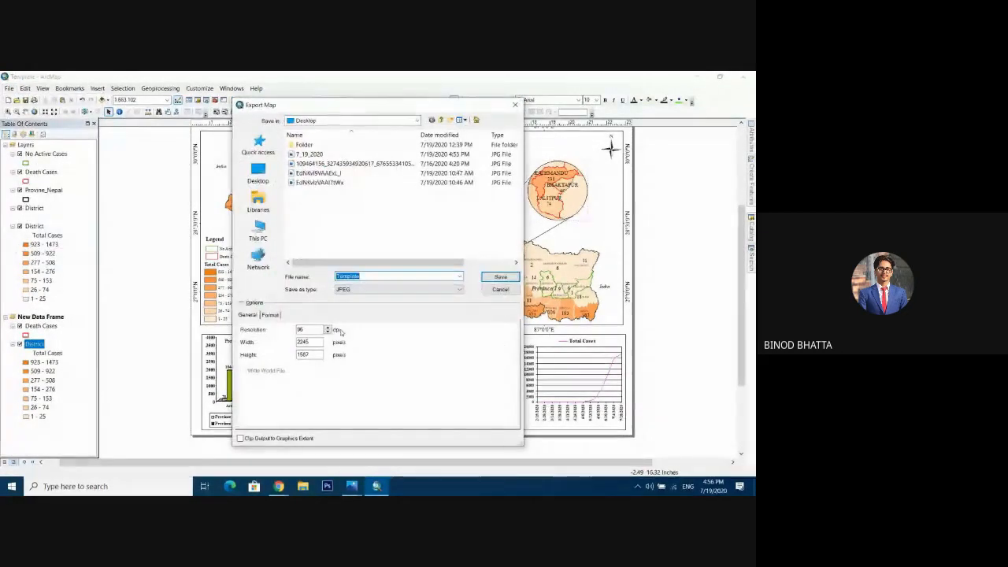
{"action": "left_click", "coordinate": [311, 154]}
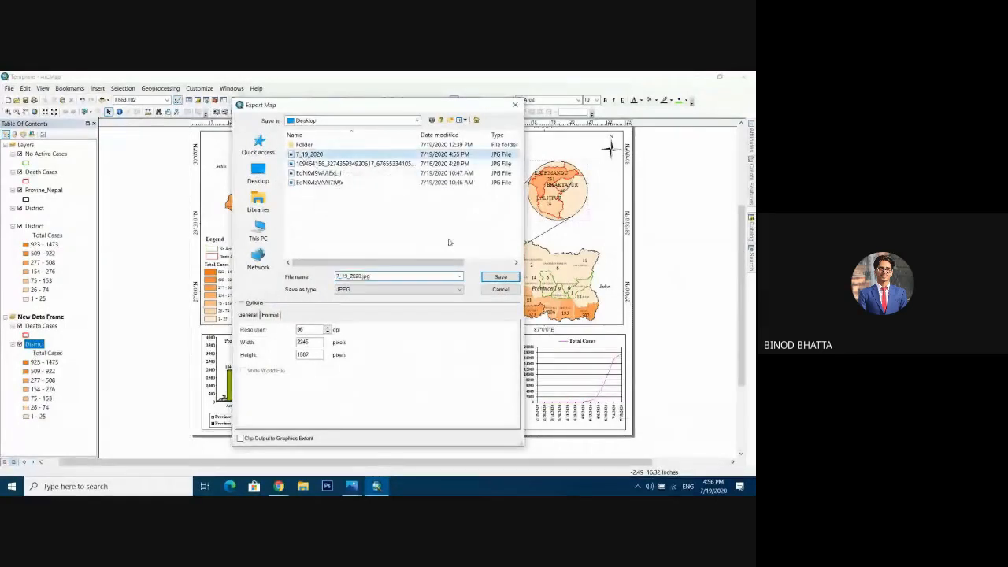
{"action": "left_click", "coordinate": [500, 277]}
{"action": "left_click", "coordinate": [401, 280]}
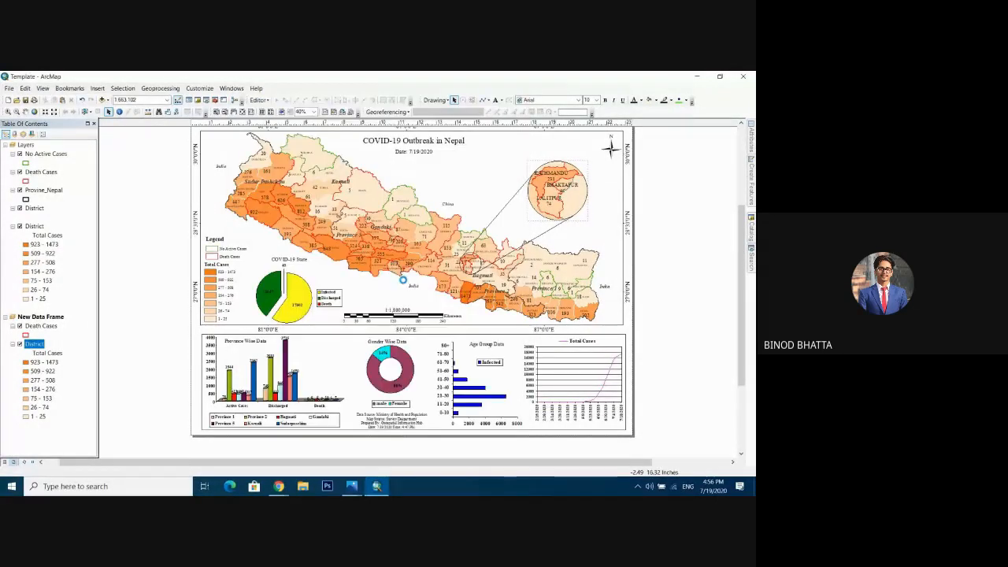
Step: Close the old image preview, open the re-exported 7_19_2020 image and examine its source note, charts and map
{"action": "mouse_move", "coordinate": [356, 488]}
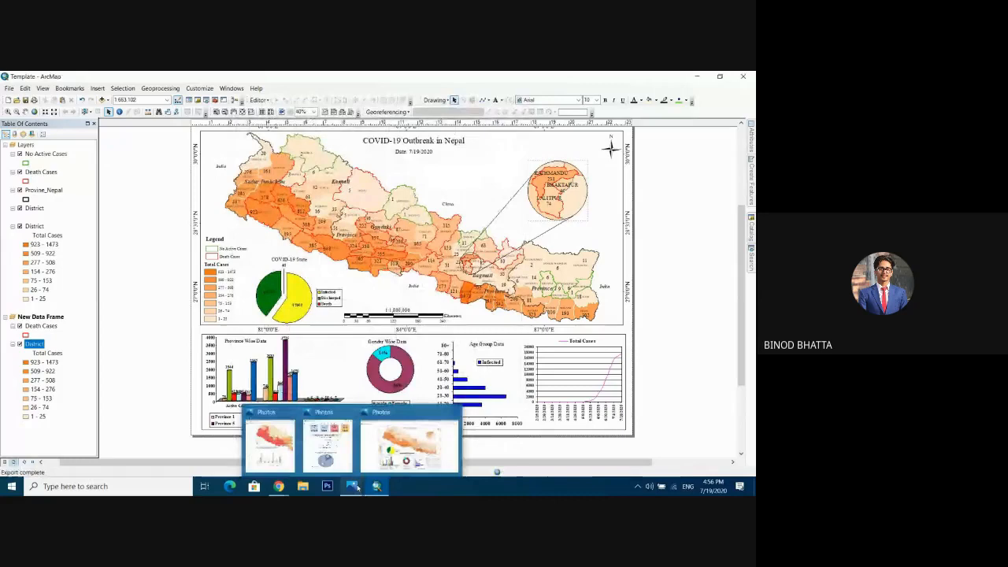
{"action": "left_click", "coordinate": [455, 413]}
{"action": "left_click", "coordinate": [697, 76]}
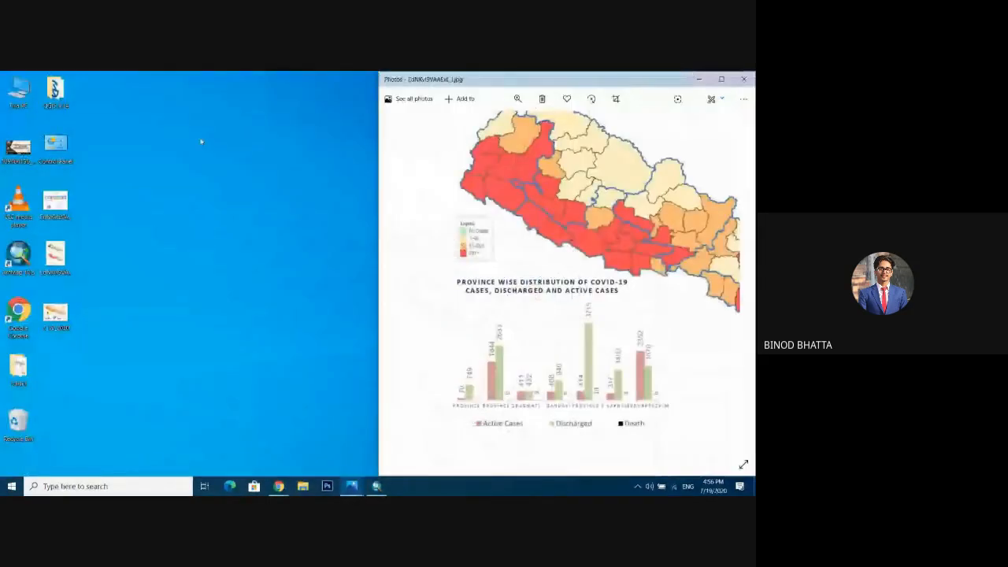
{"action": "double_click", "coordinate": [56, 307]}
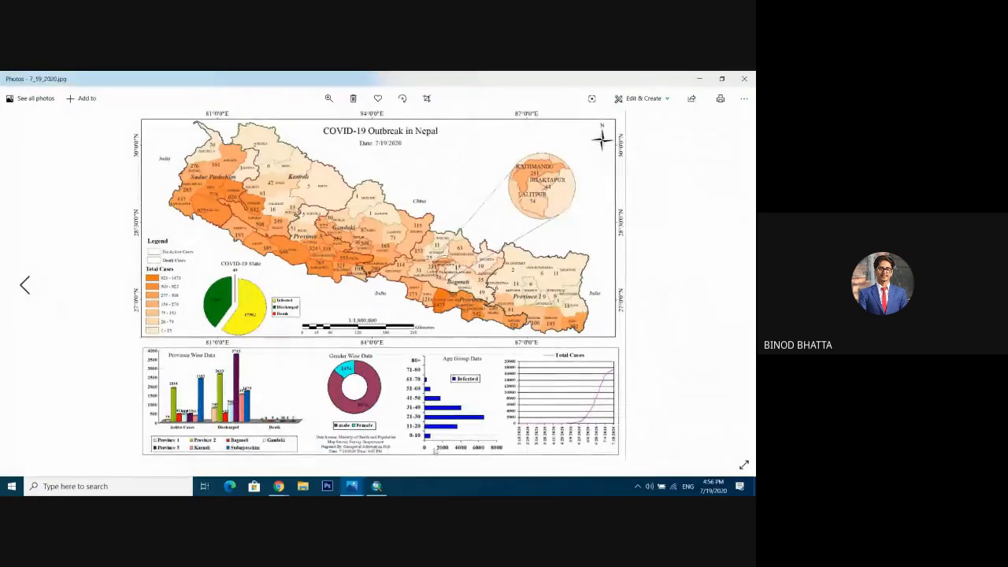
{"action": "double_click", "coordinate": [530, 443]}
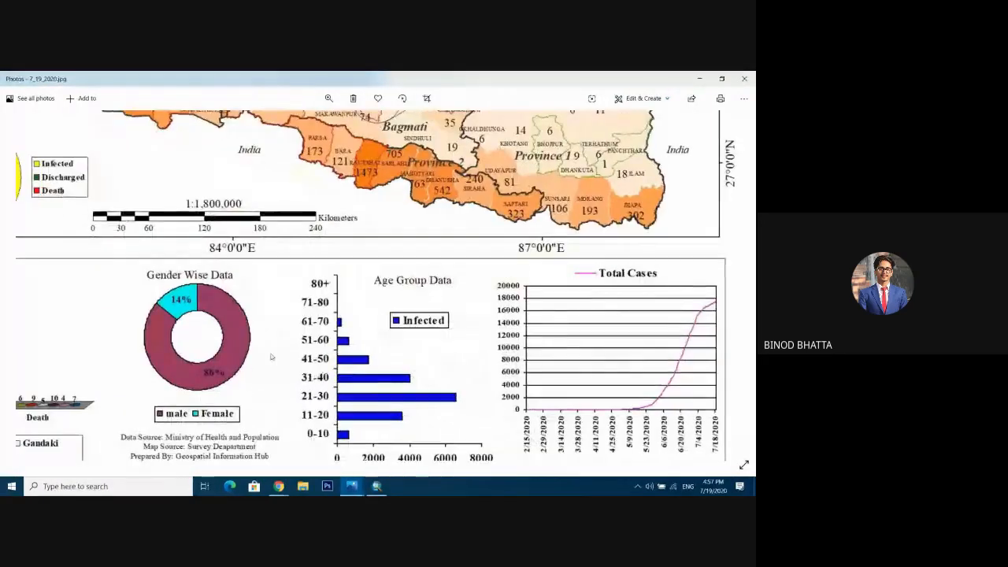
{"action": "left_click_drag", "start_coordinate": [272, 355], "coordinate": [478, 337]}
{"action": "scroll", "coordinate": [380, 315], "scroll_direction": "down", "scroll_amount": 3}
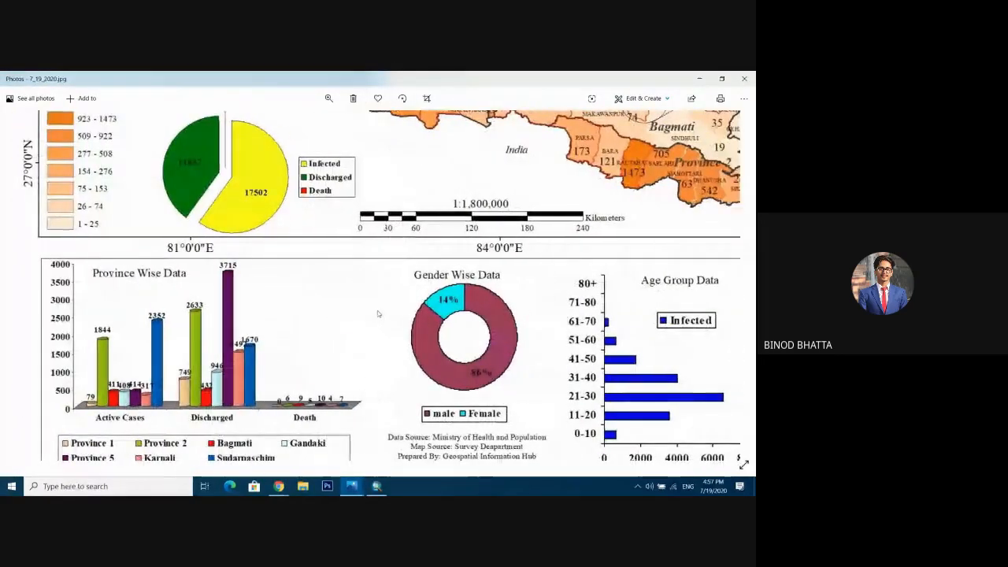
{"action": "scroll", "coordinate": [456, 199], "scroll_direction": "up", "scroll_amount": 3}
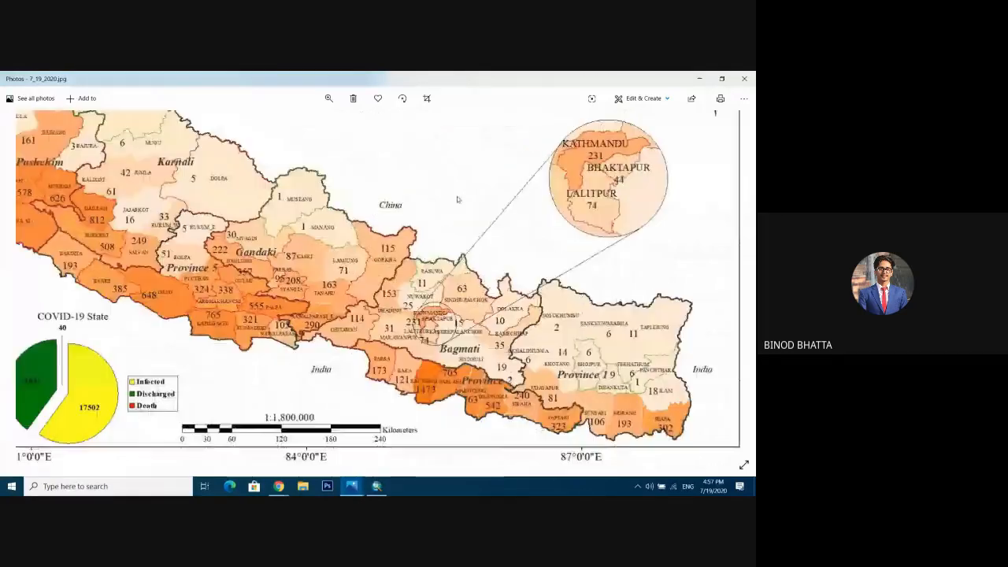
{"action": "scroll", "coordinate": [456, 200], "scroll_direction": "down", "scroll_amount": 3}
Step: Switch to Chrome and bring up the Google Meet training session
{"action": "left_click", "coordinate": [278, 485]}
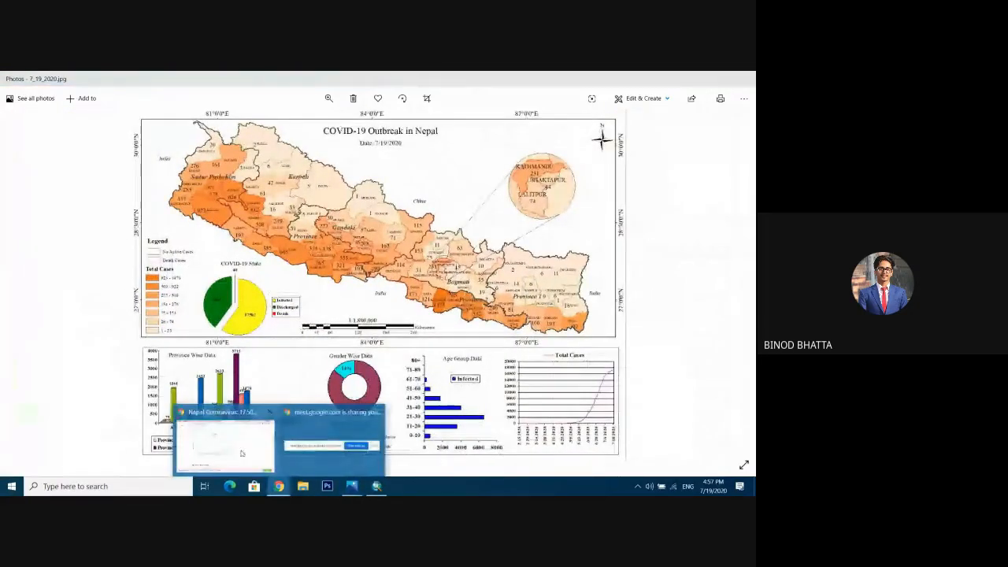
{"action": "left_click", "coordinate": [243, 452]}
{"action": "left_click", "coordinate": [67, 76]}
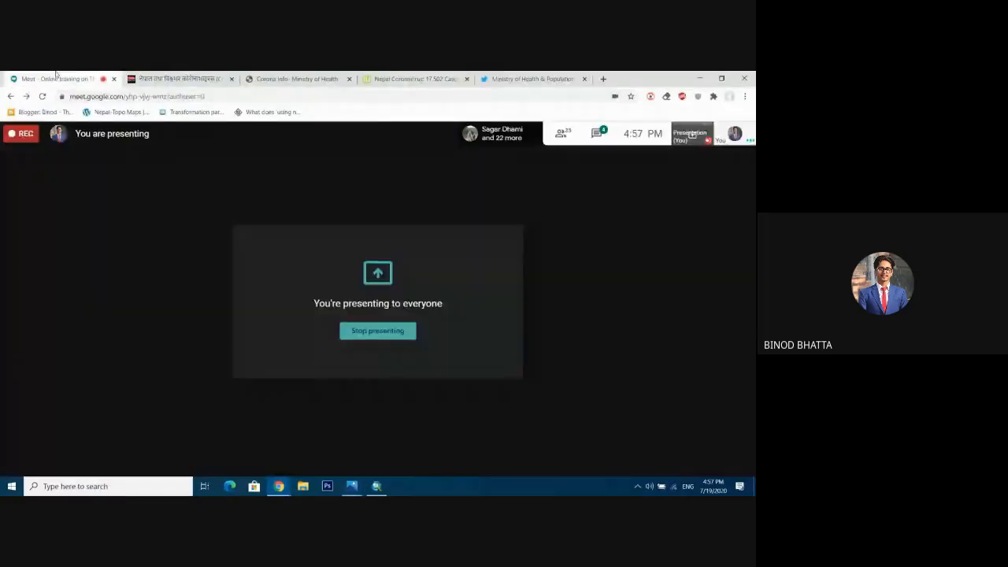